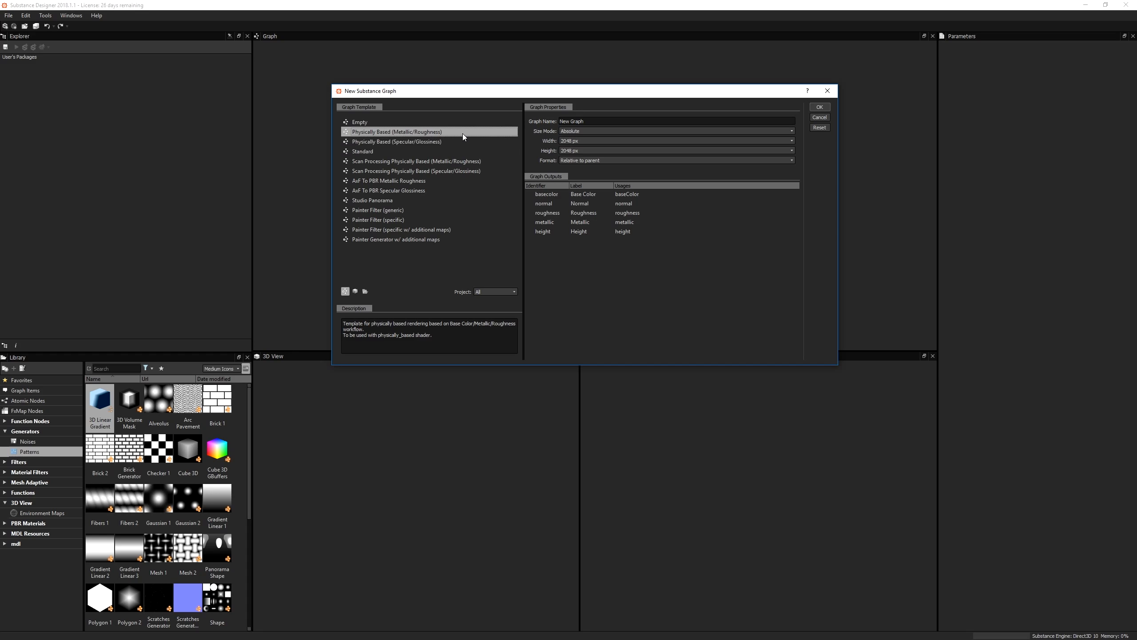
- Create a graph named Material from the Physically Based (Metallic/Roughness) template with a 2048 px width
click(462, 134)
click(574, 142)
click(578, 141)
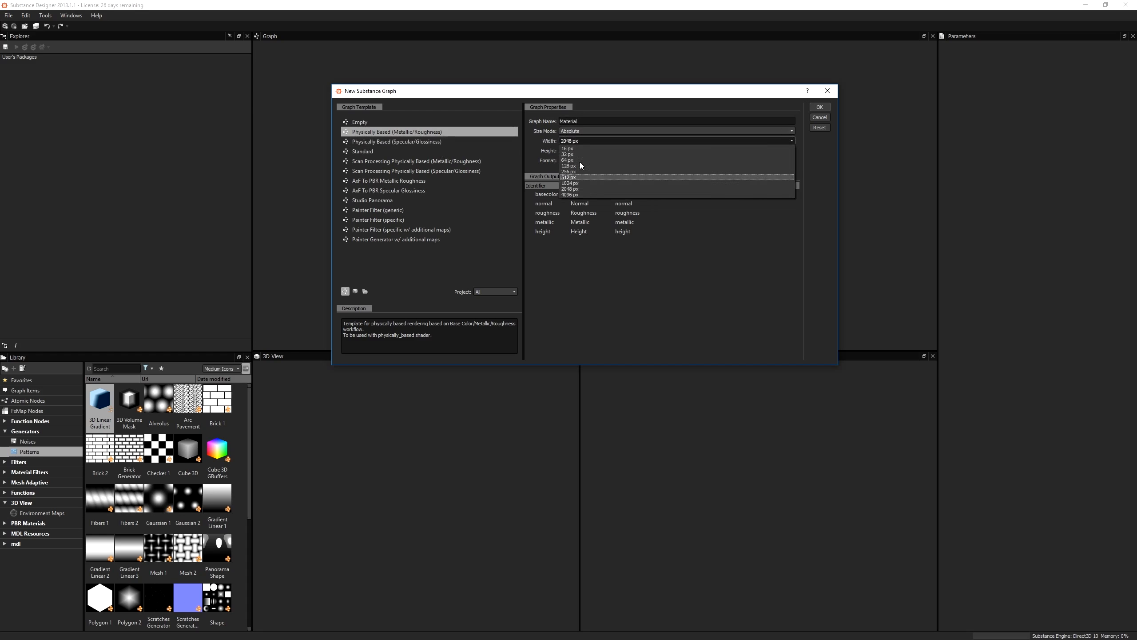
click(577, 188)
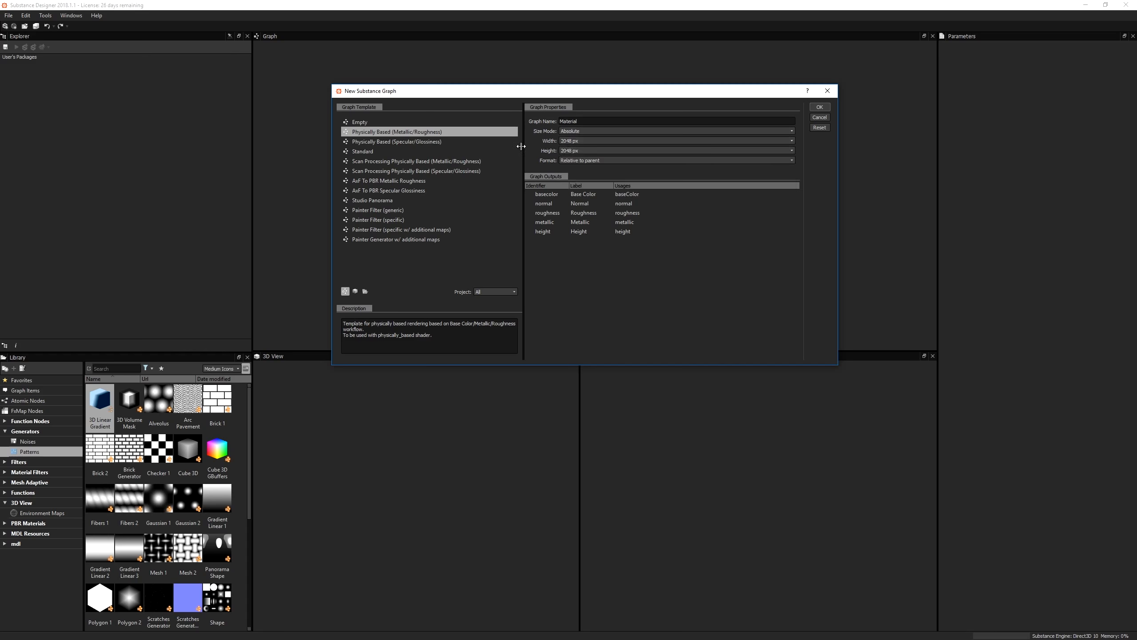
drag(535, 95, 522, 56)
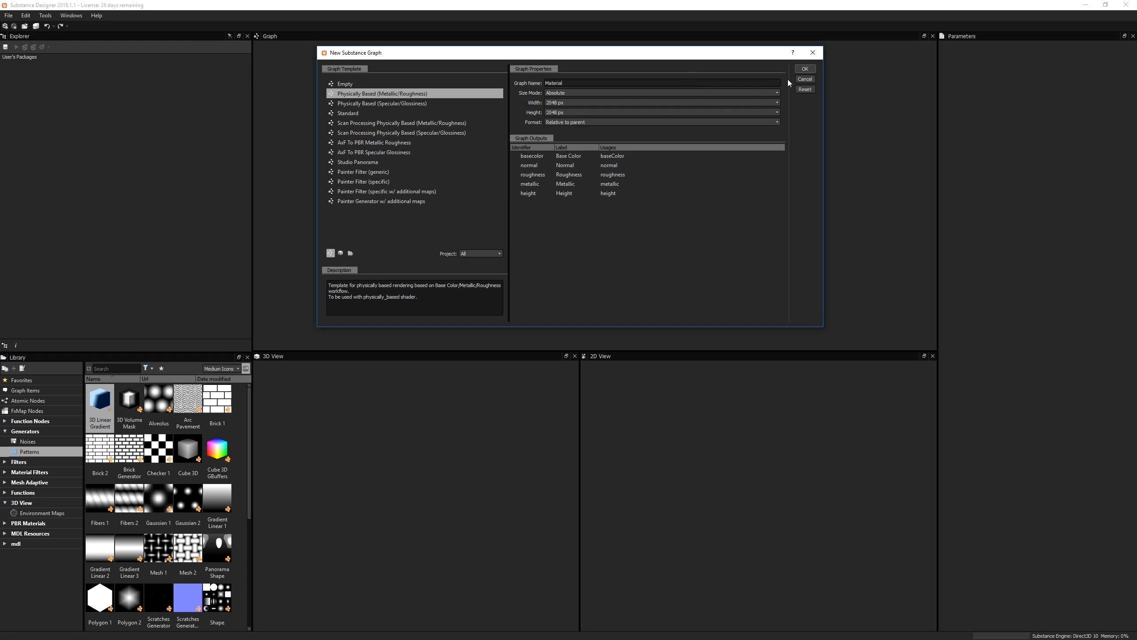
click(805, 68)
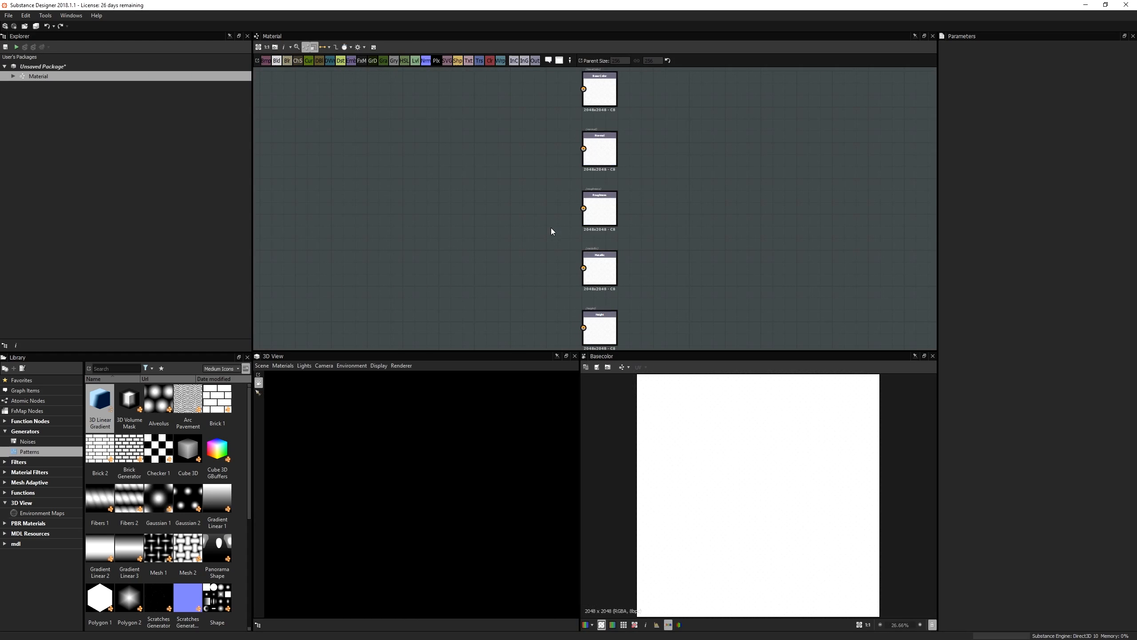
- Examine the Material graph's output nodes up close and as a whole, undoing any accidental node move
scroll(516, 164, down, 1)
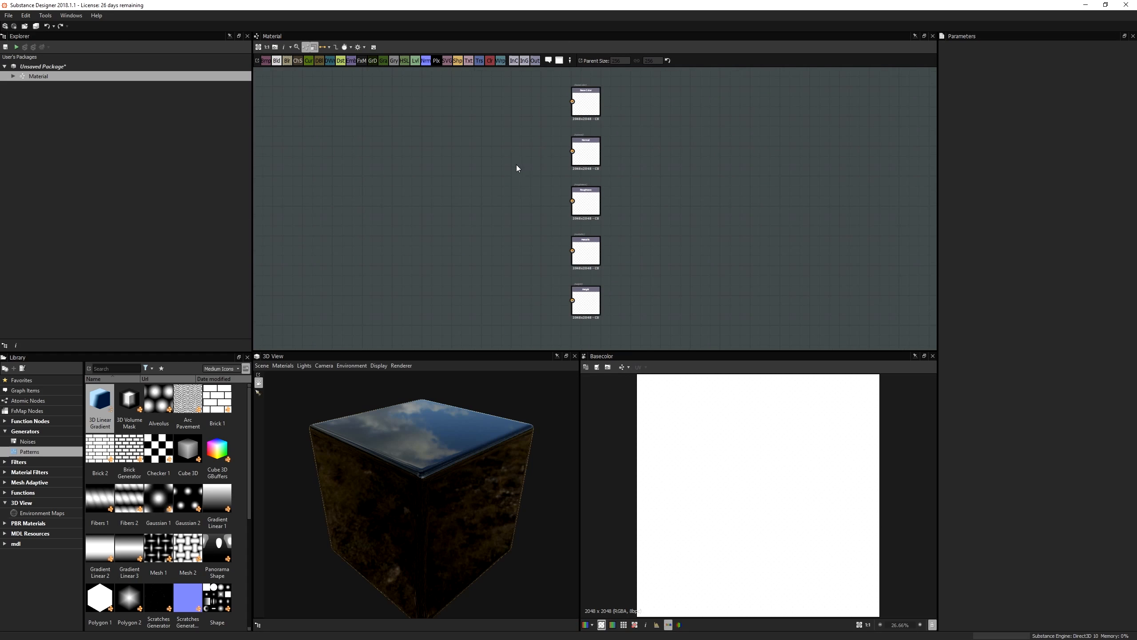
middle_drag(490, 198, 606, 196)
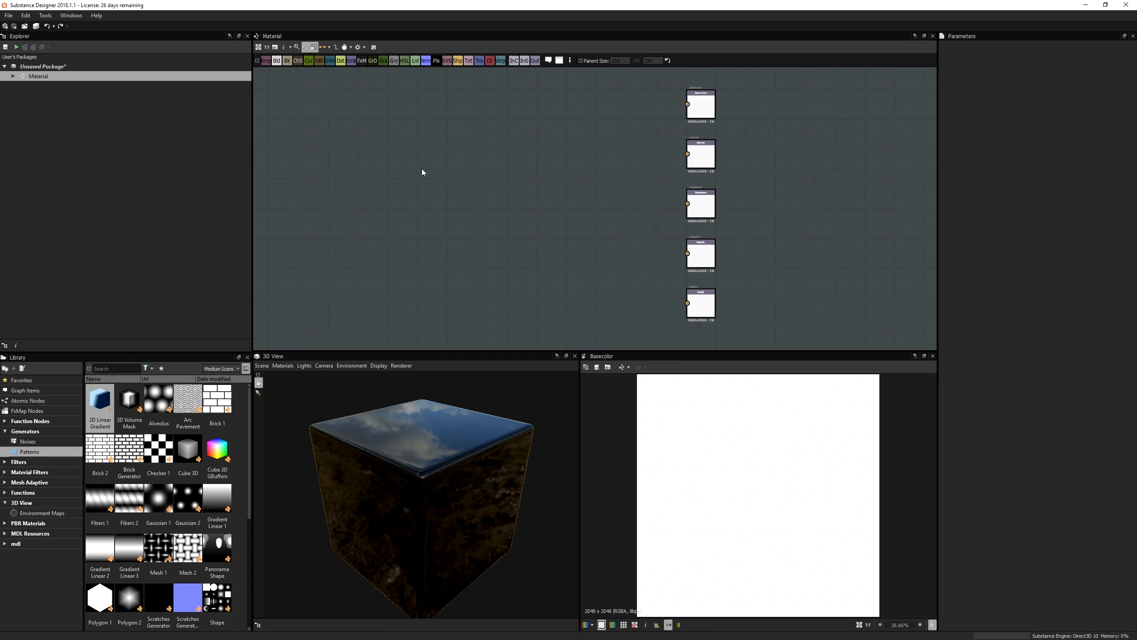
drag(759, 84, 694, 316)
scroll(732, 105, up, 2)
middle_drag(721, 96, 738, 219)
scroll(775, 215, up, 3)
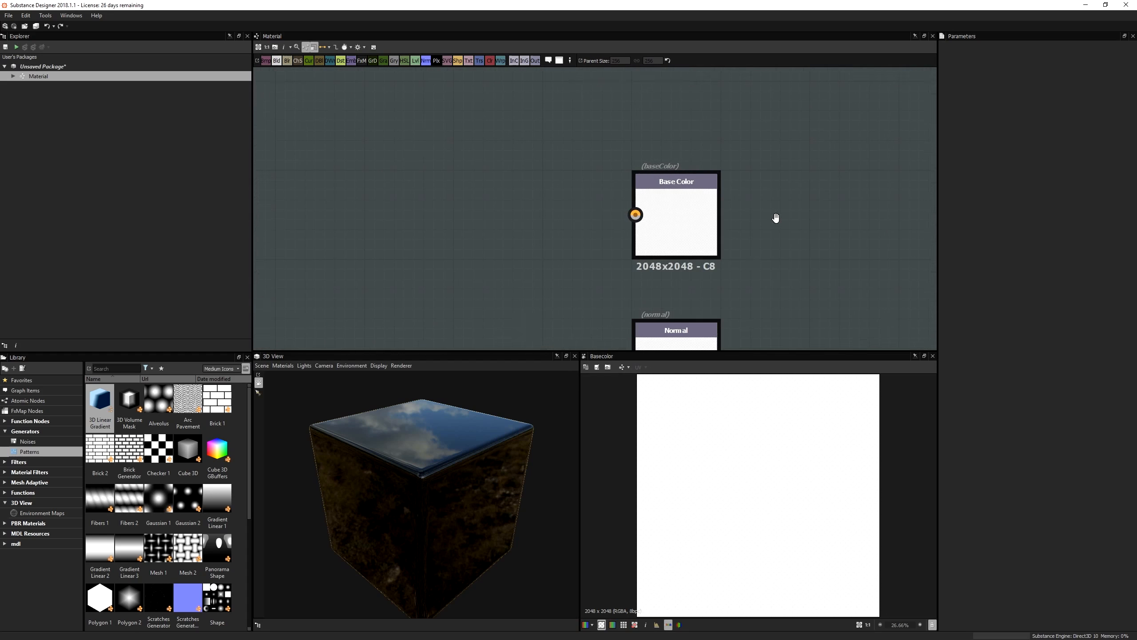
scroll(756, 179, down, 4)
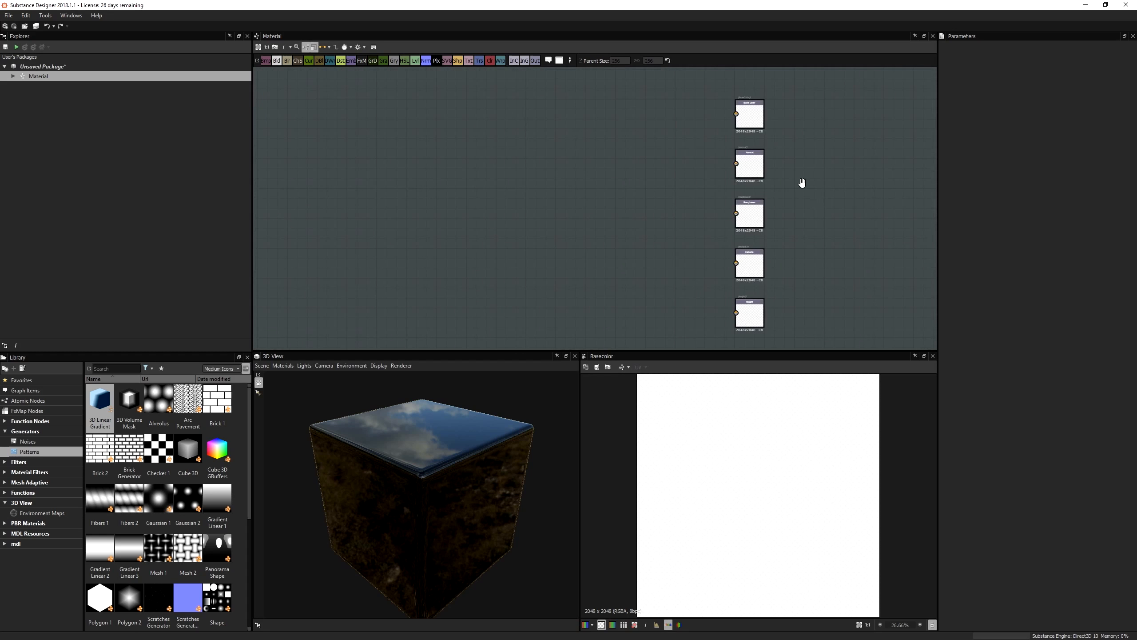
drag(795, 84, 745, 320)
drag(737, 96, 772, 121)
key(ctrl+z)
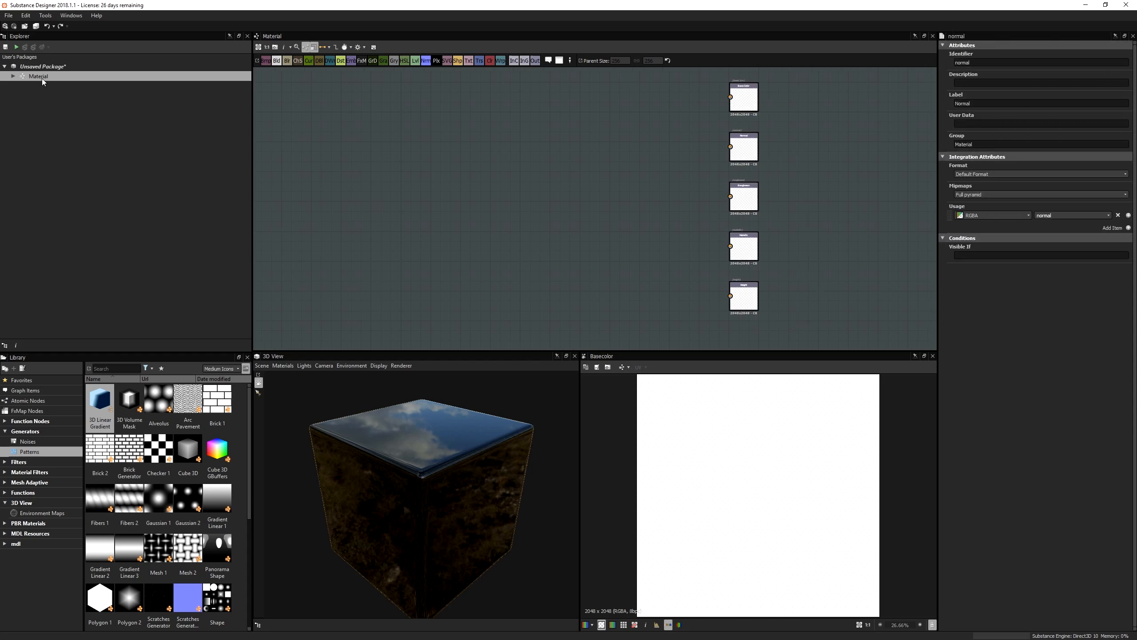
- Expand the Material graph in the package tree and review the basecolor, normal, roughness and metallic outputs
click(14, 77)
click(56, 87)
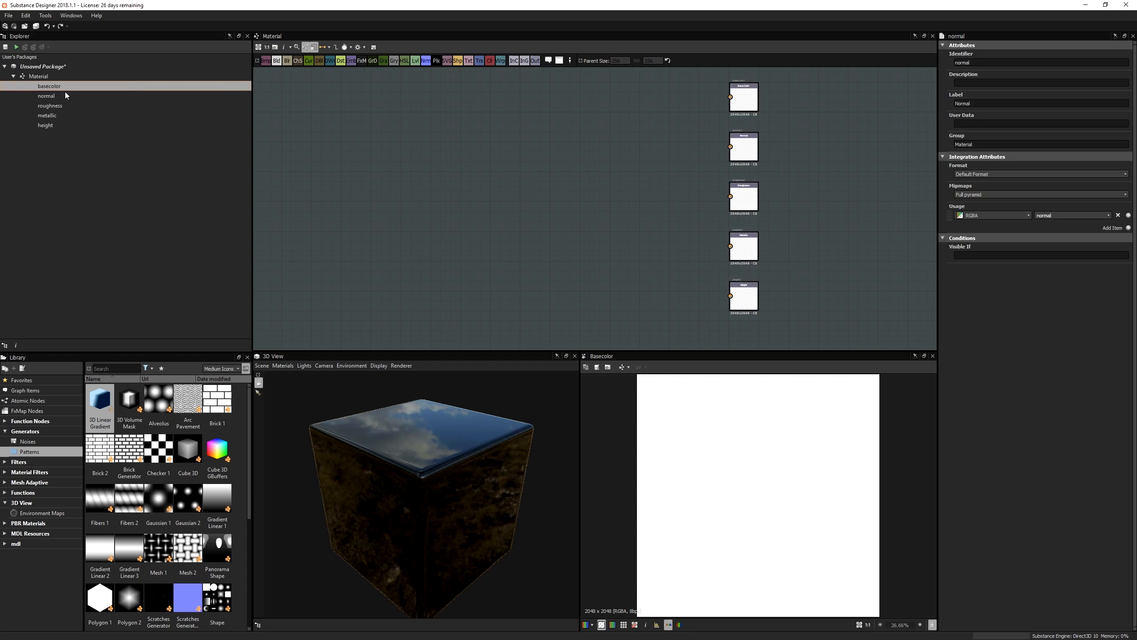
click(64, 106)
click(62, 116)
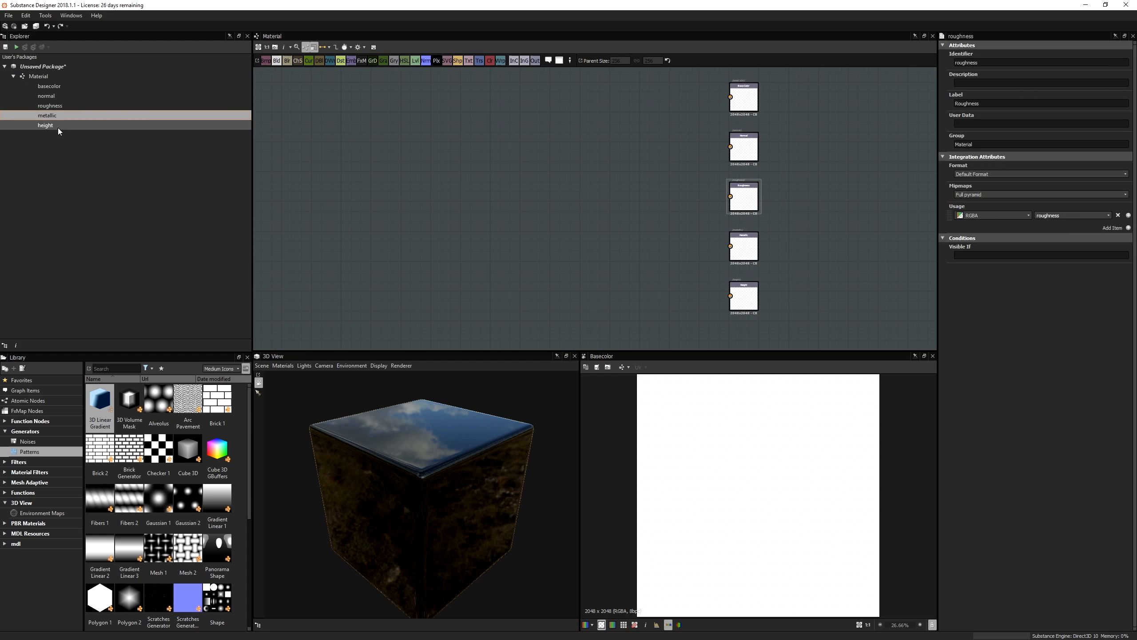
click(59, 107)
click(59, 96)
click(61, 87)
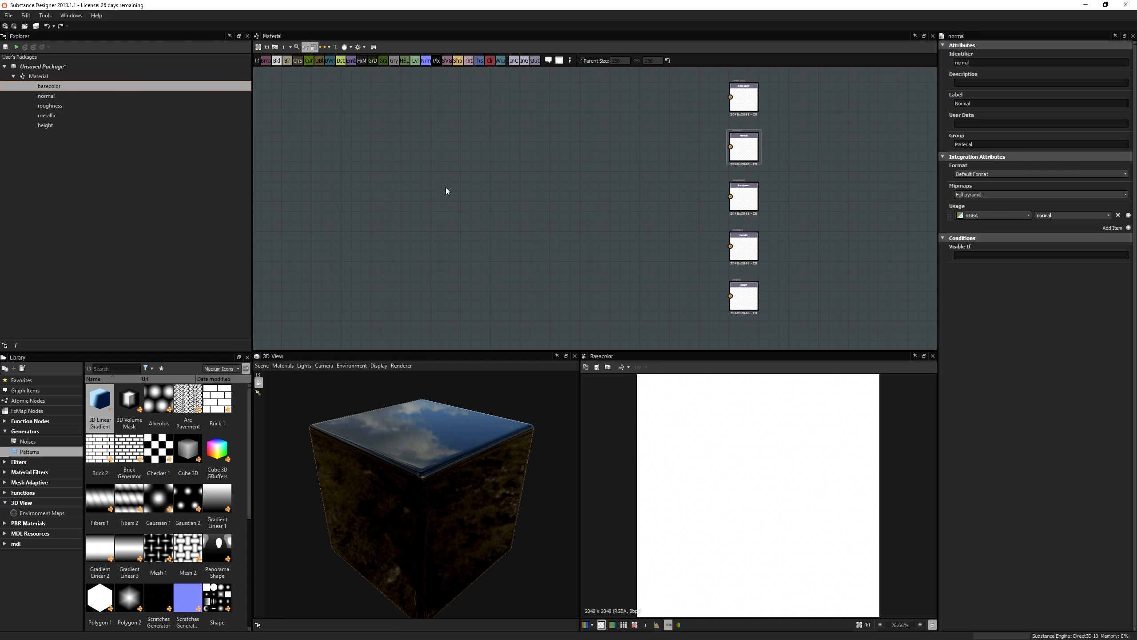
middle_drag(642, 160, 634, 160)
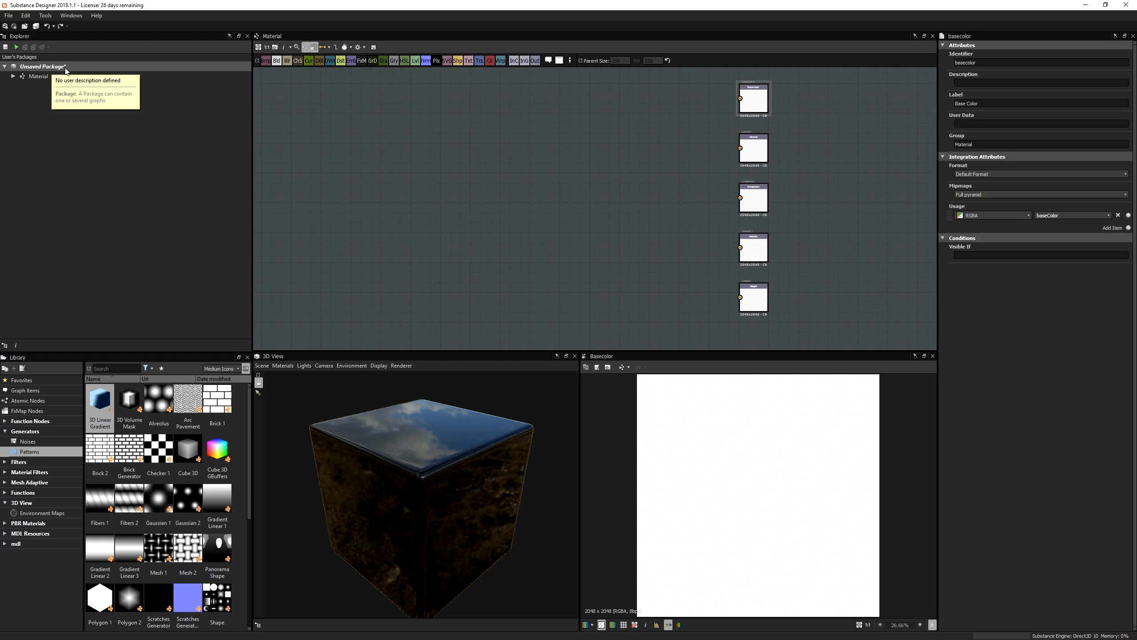
- Save the unsaved package to the Desktop under the file name Package
right_click(63, 68)
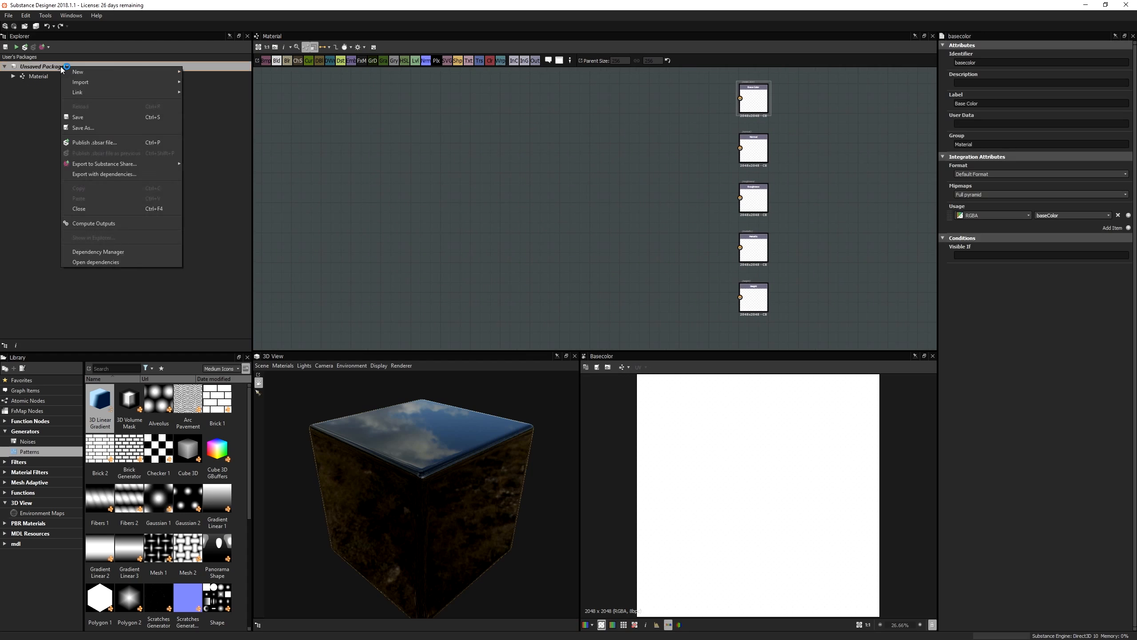
click(92, 117)
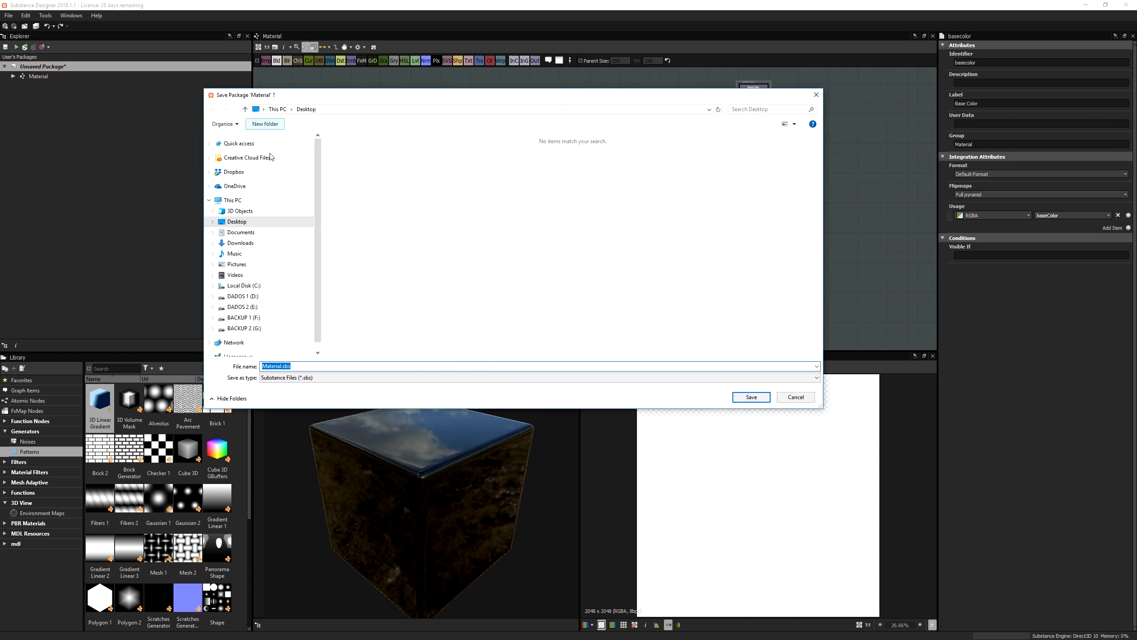
click(279, 366)
drag(279, 366, 233, 361)
key(BackSpace)
text(Package)
key(Return)
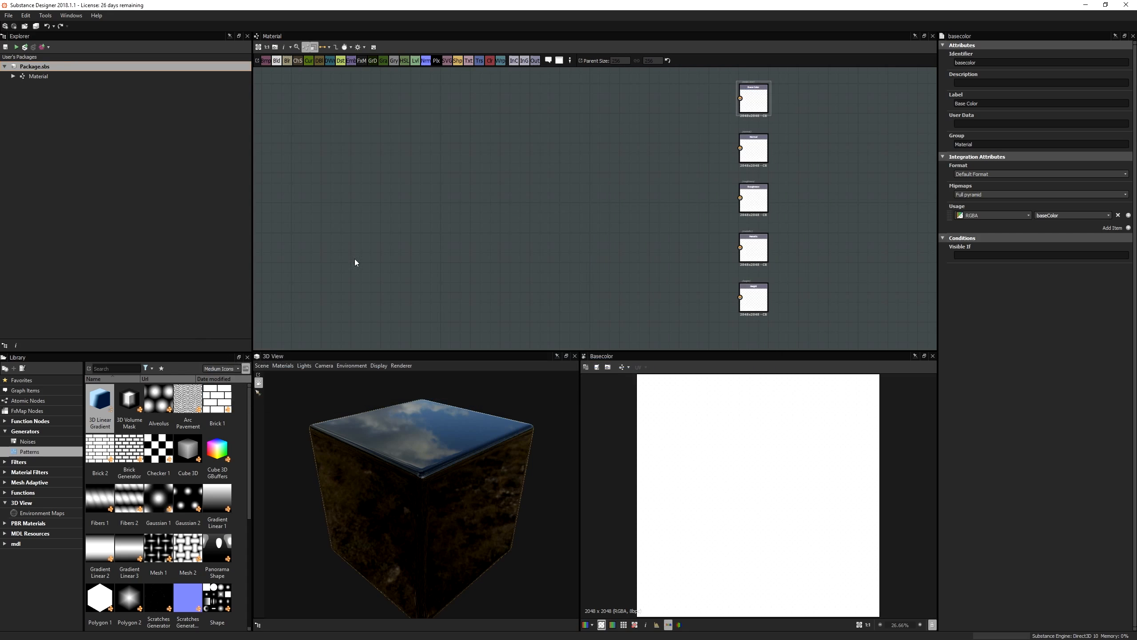
- Check the saved Package.sbs file on the desktop and select the Material graph back in Substance Designer
click(1085, 4)
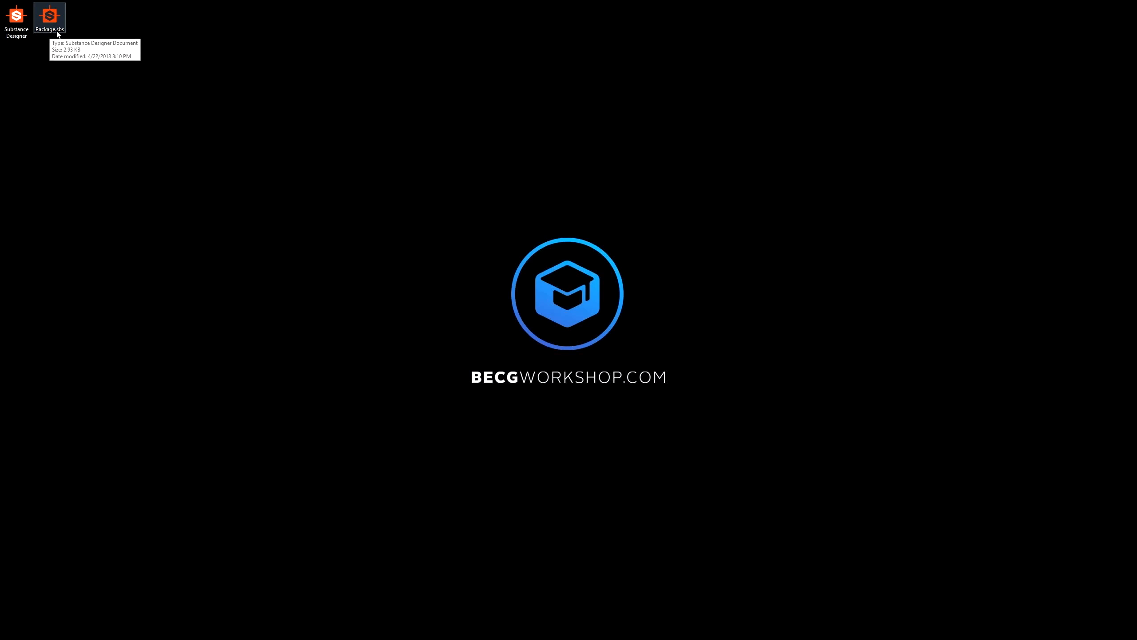
click(57, 30)
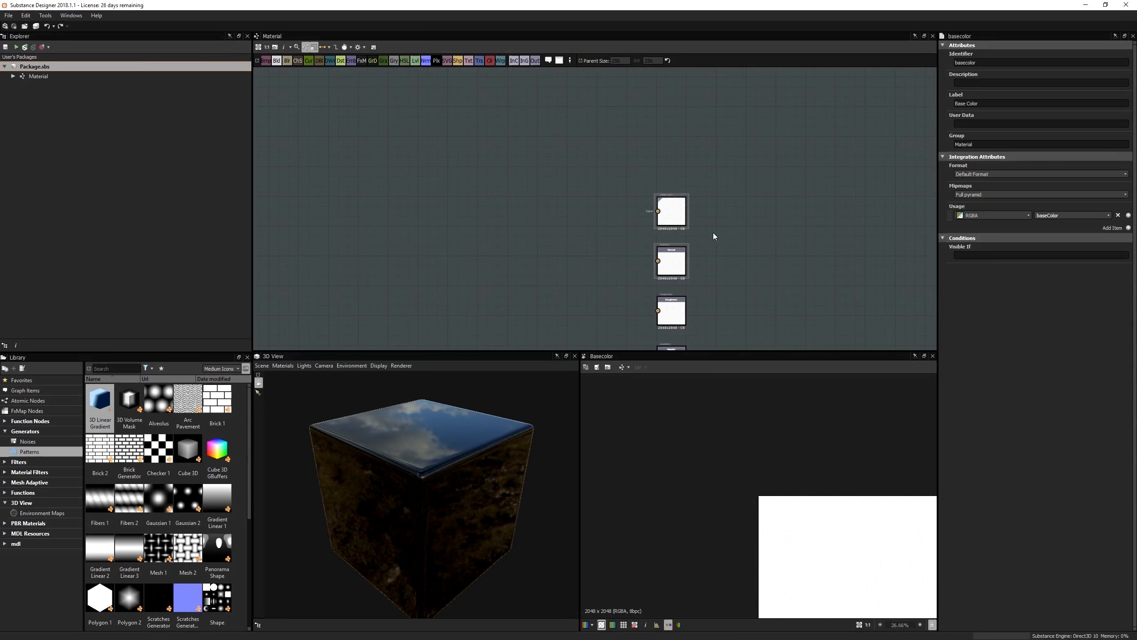
click(43, 77)
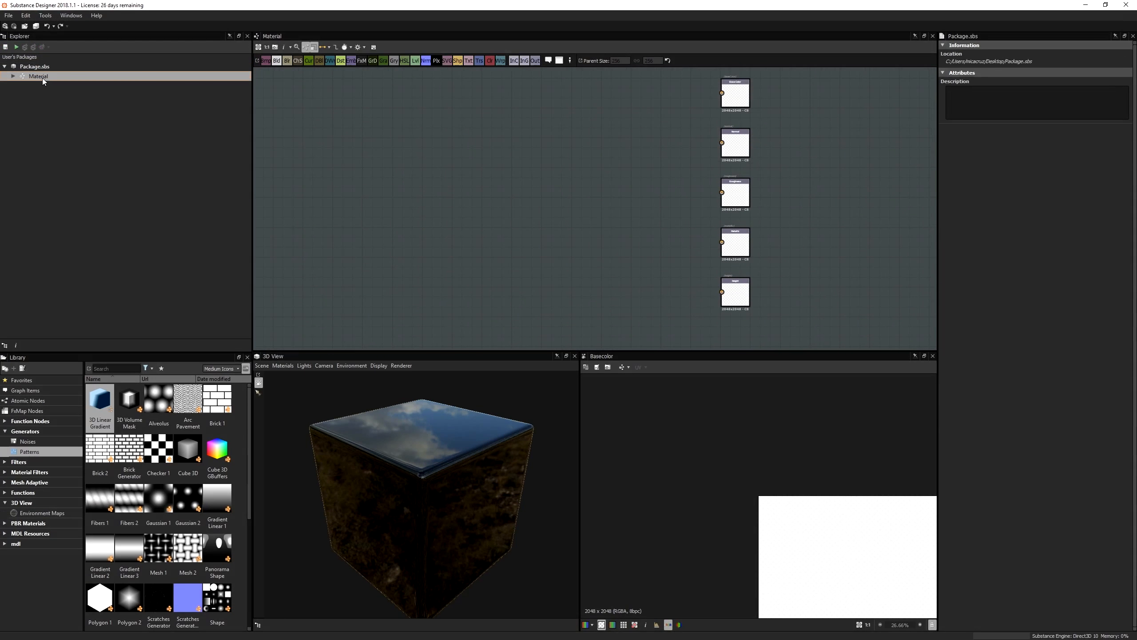
- Add a second Substance graph named Material_2 to Package.sbs using the Physically Based (Metallic/Roughness) template
right_click(44, 68)
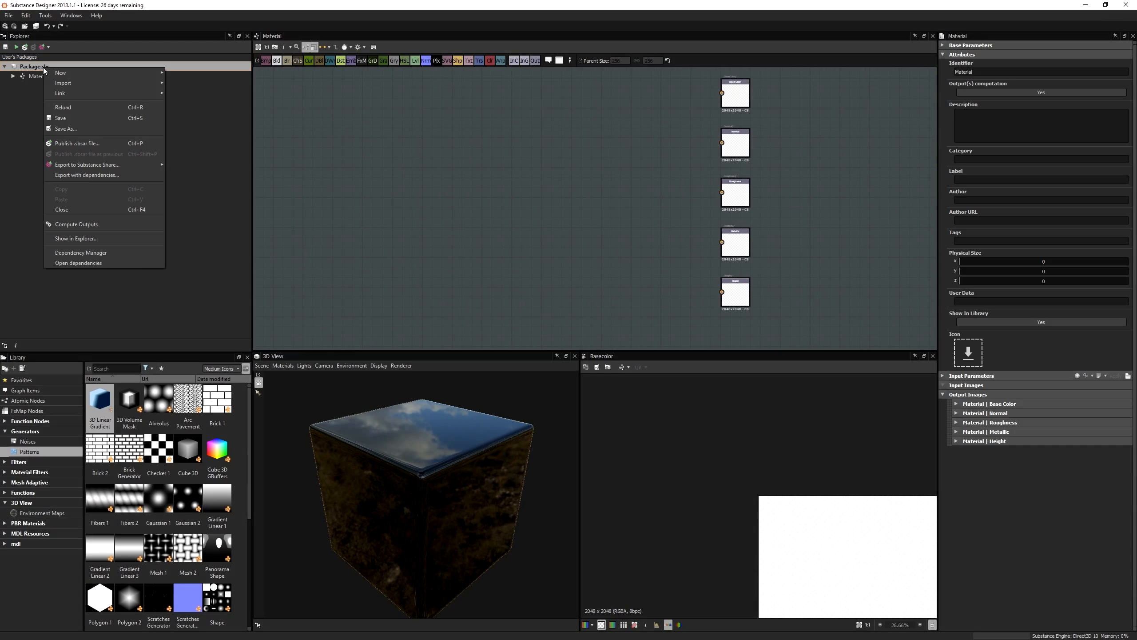
right_click(39, 67)
mouse_move(75, 75)
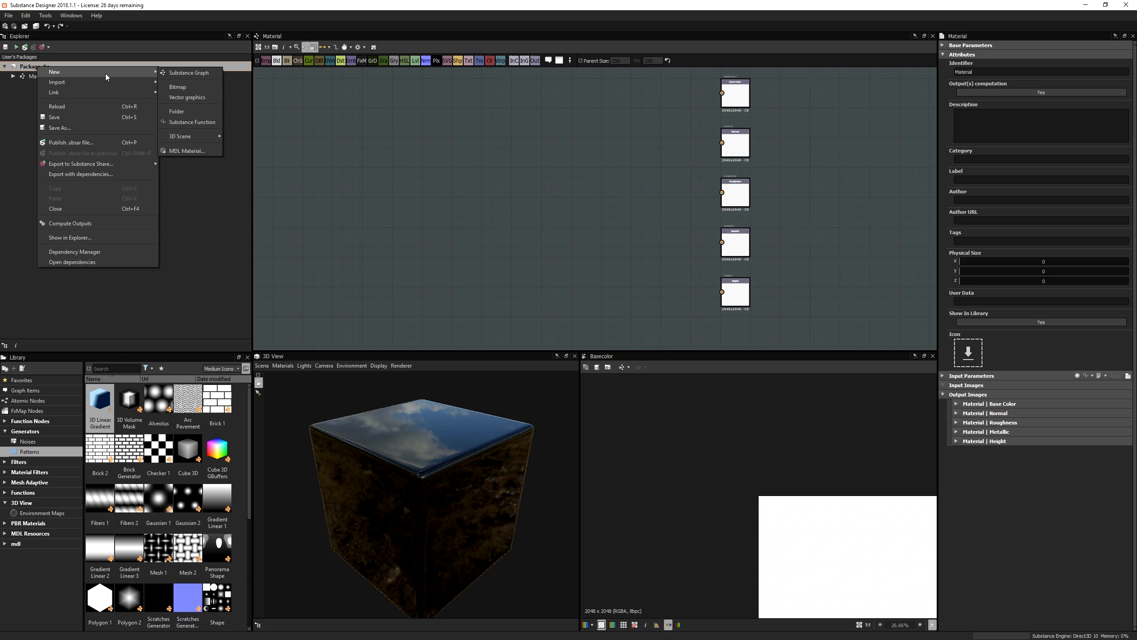
click(194, 75)
drag(482, 211, 448, 118)
click(570, 153)
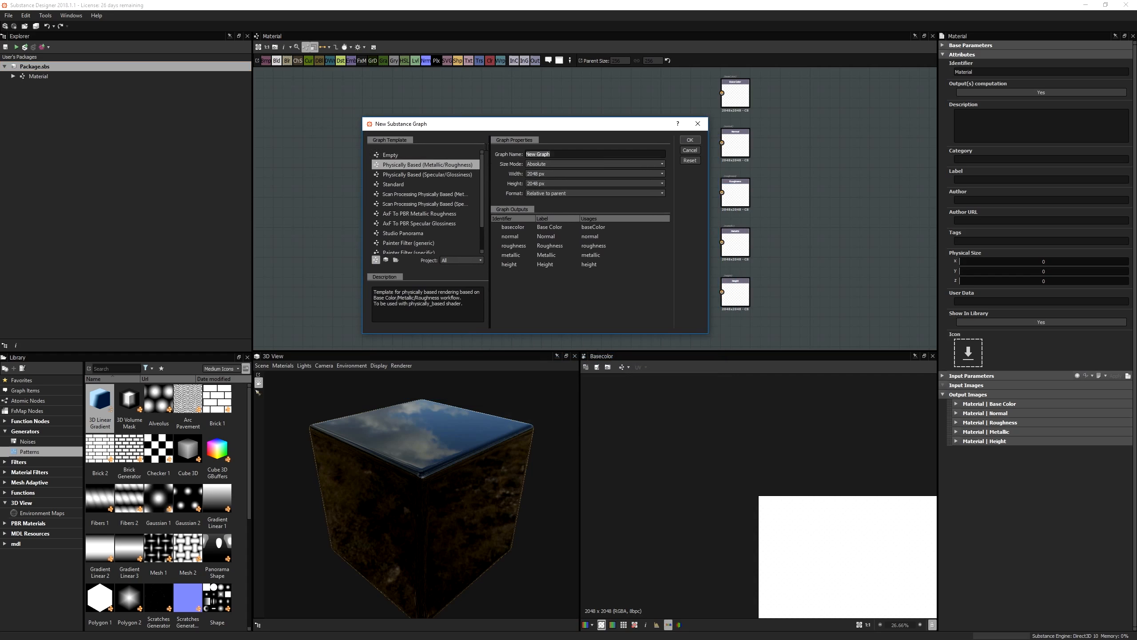
text(Material_2)
click(690, 140)
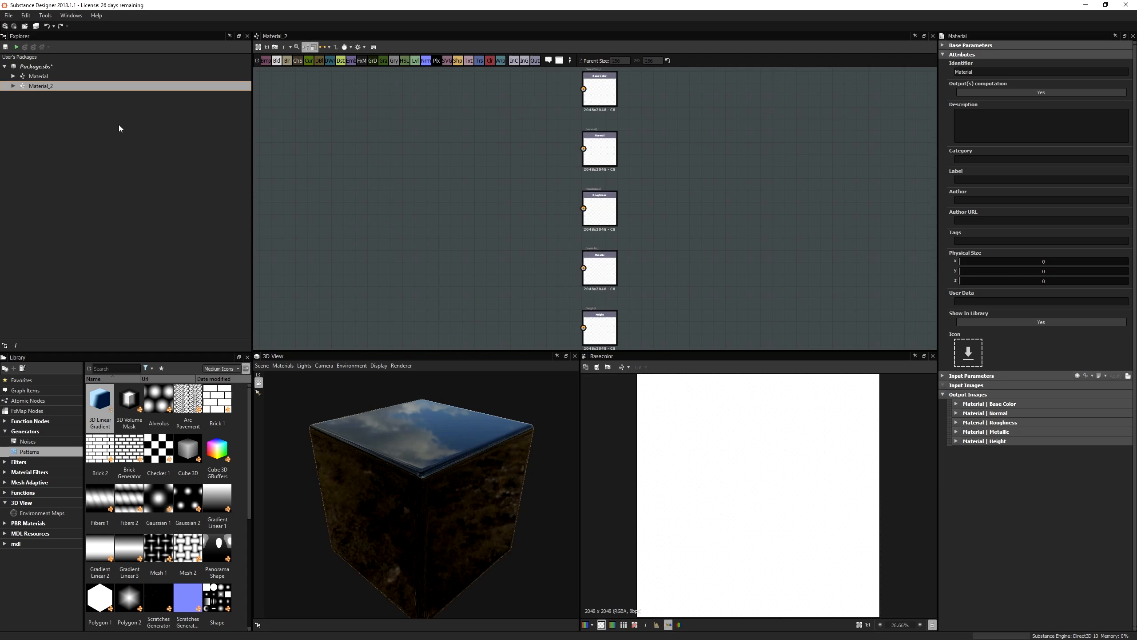
- Open the Material graph and rename it Material_1
click(54, 84)
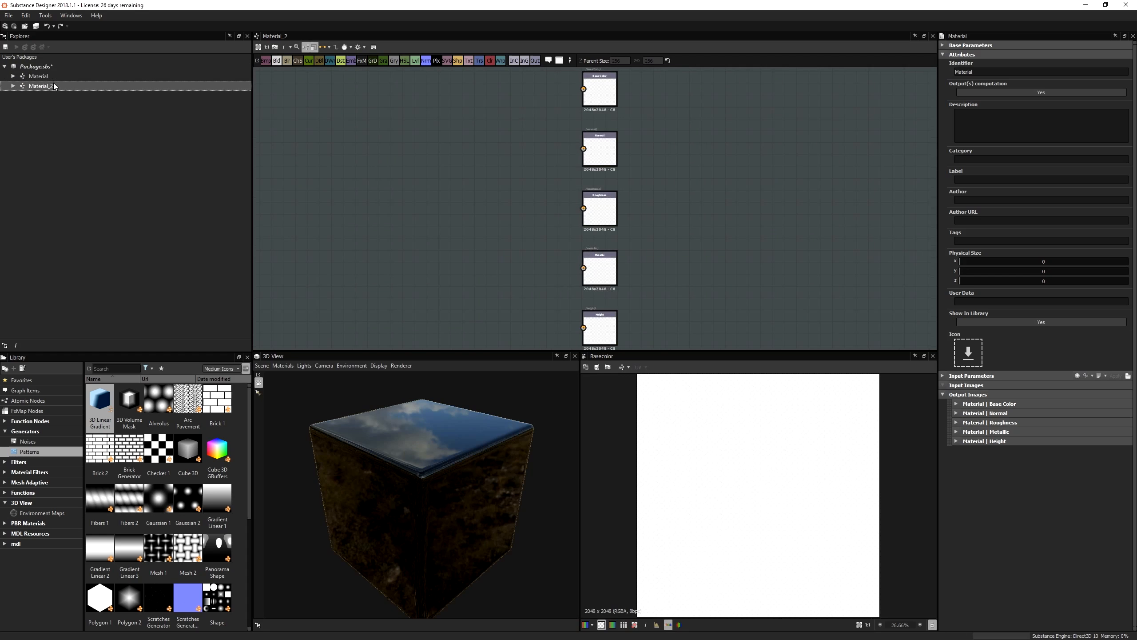
double_click(47, 77)
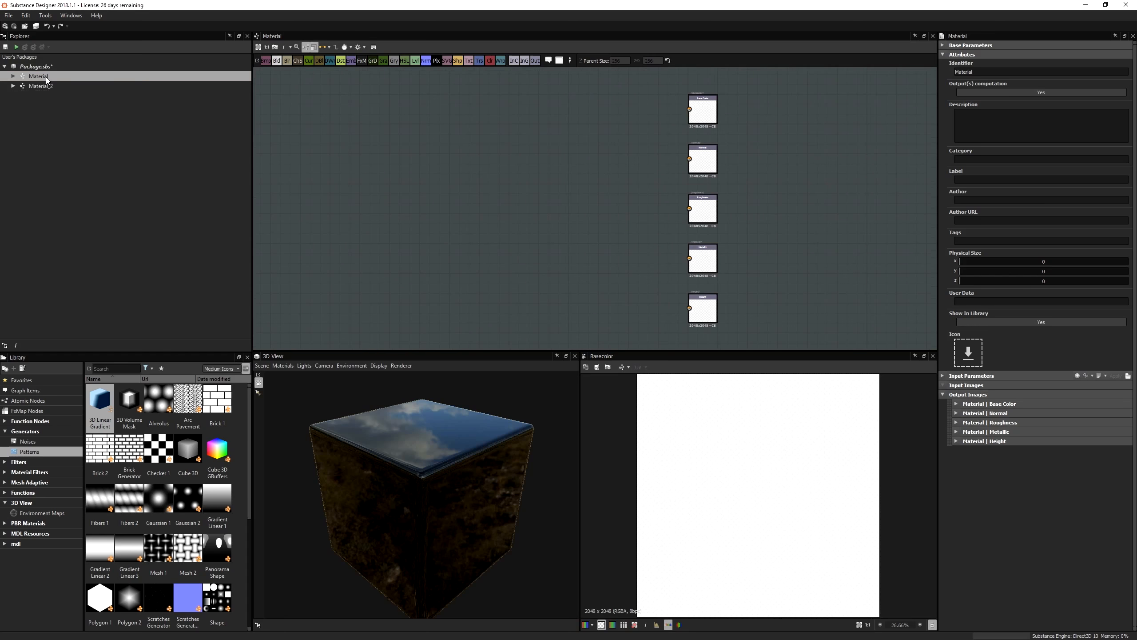
right_click(46, 76)
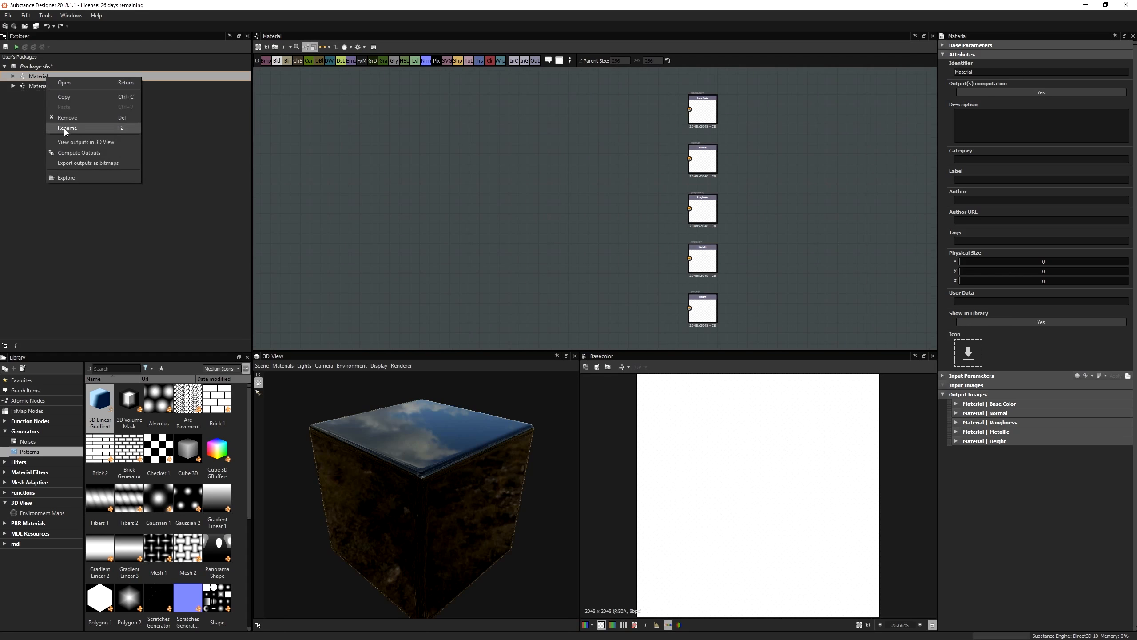
click(65, 128)
click(48, 76)
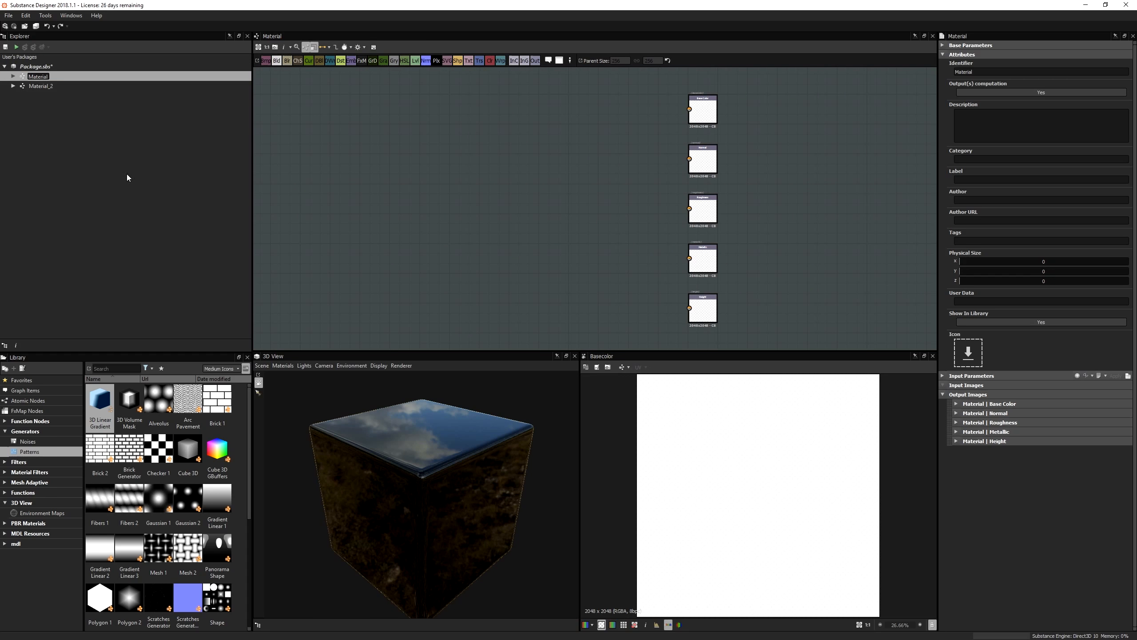
text(1)
click(102, 153)
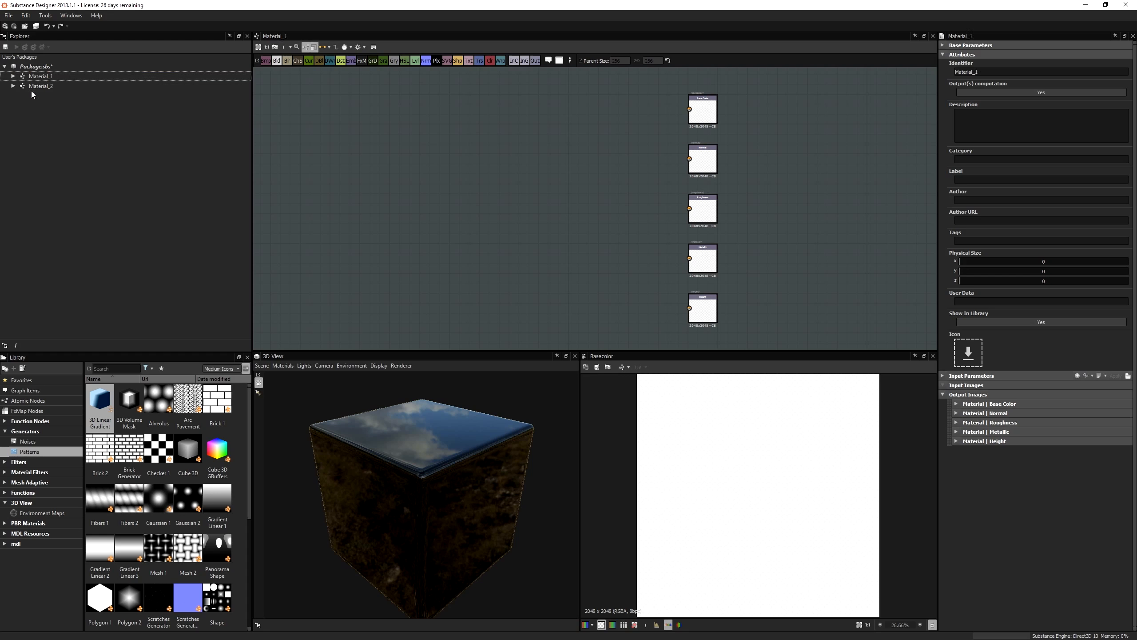
- Save the changes to Package.sbs
click(39, 68)
click(35, 69)
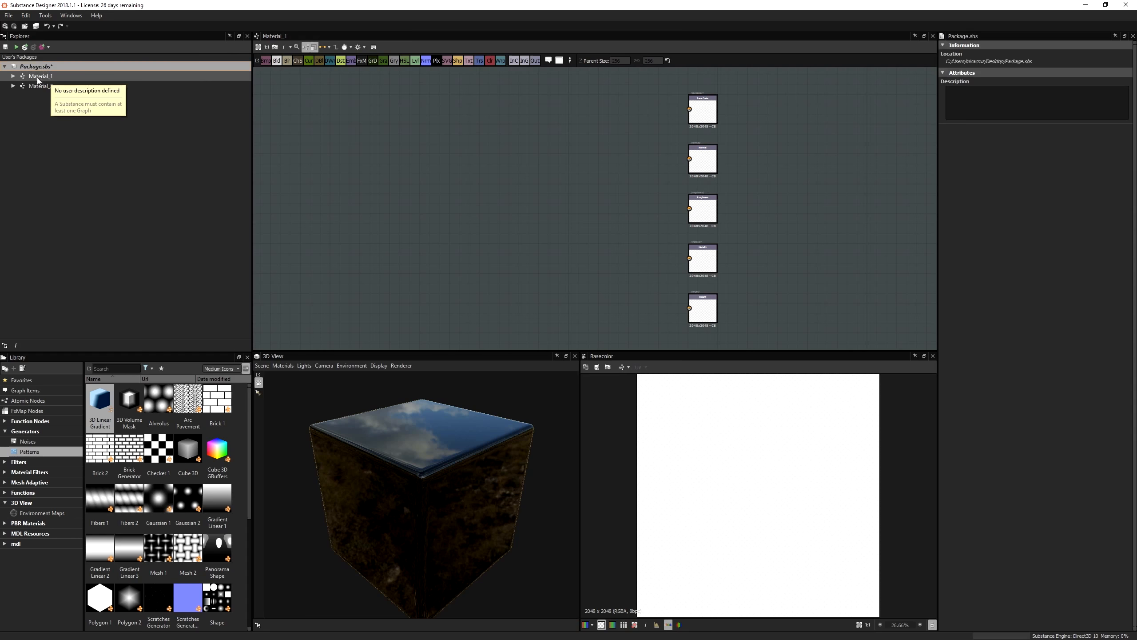
right_click(61, 66)
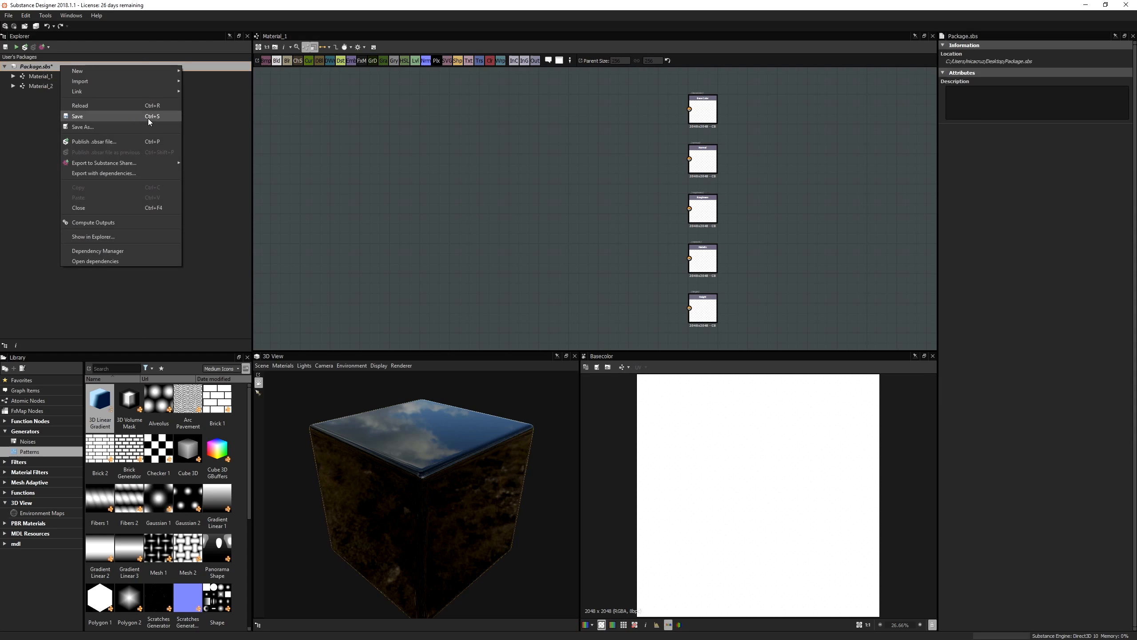
click(20, 140)
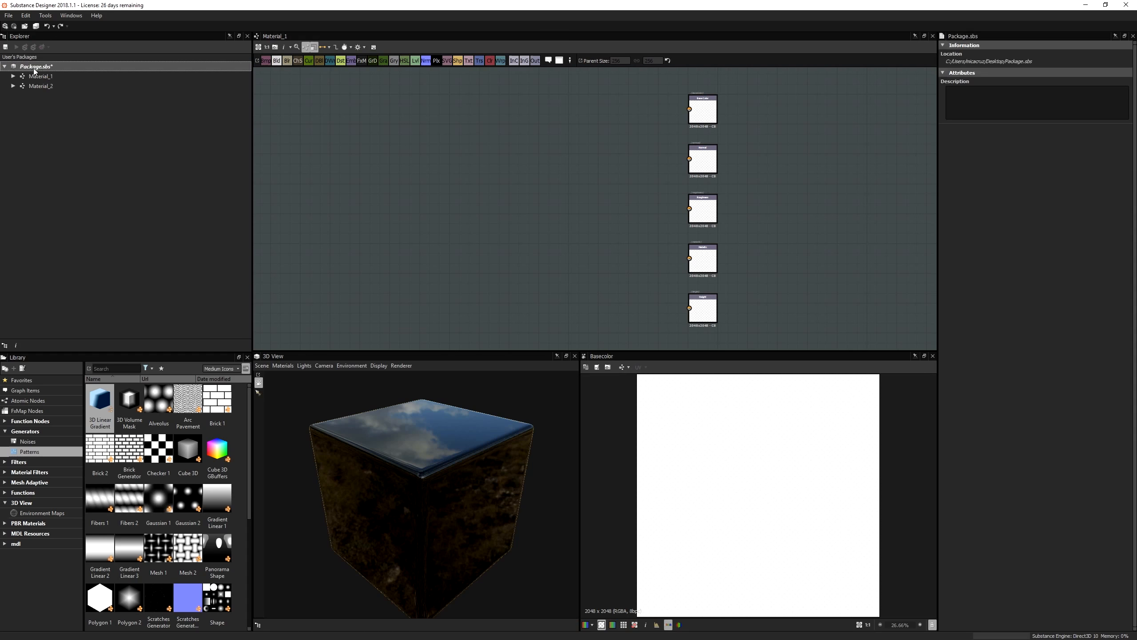
click(6, 47)
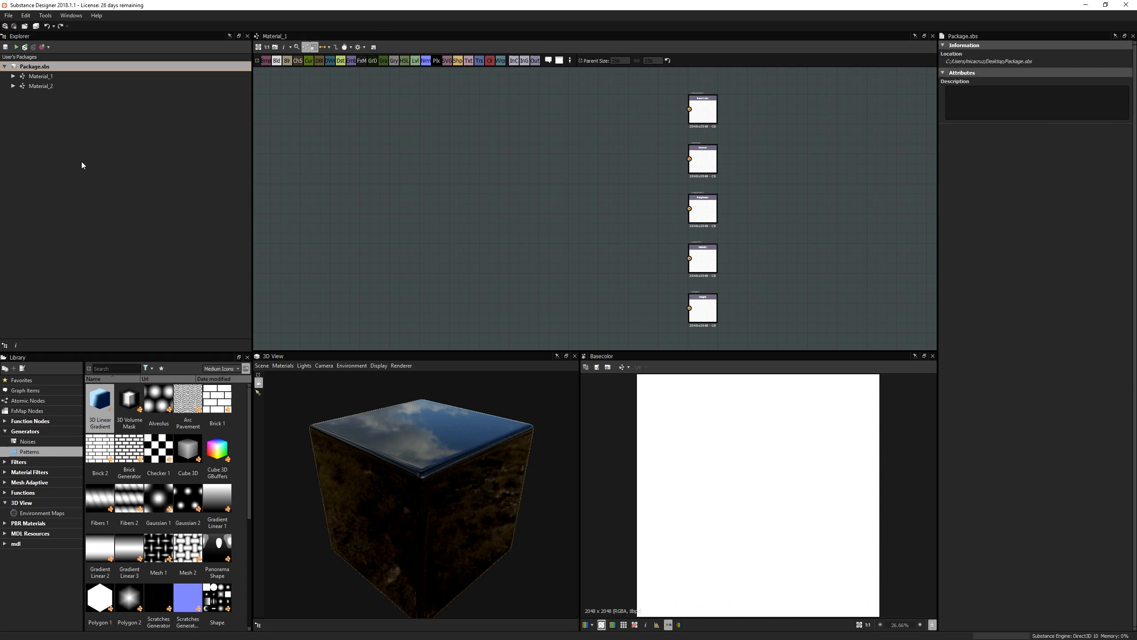
- Close the Package.sbs package
click(111, 196)
right_click(58, 65)
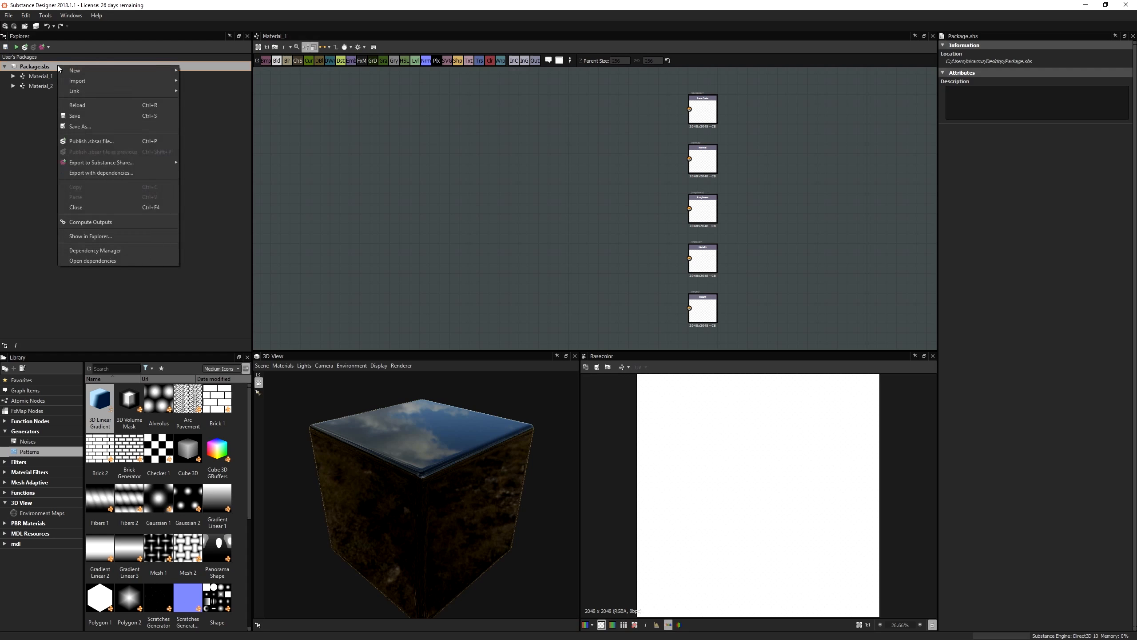
click(96, 211)
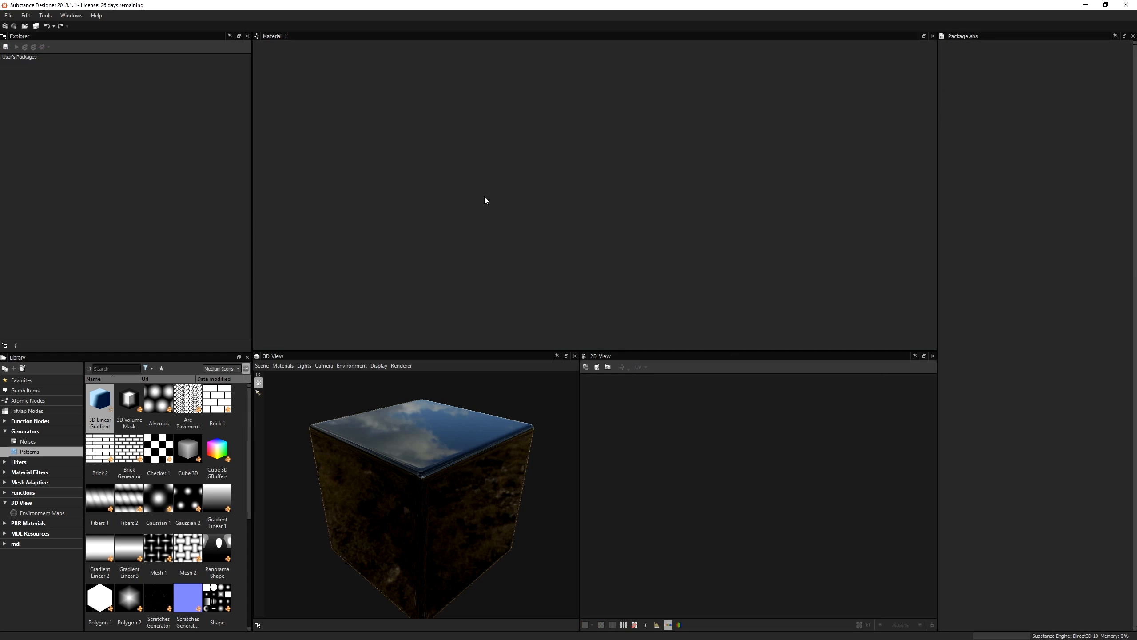
- Reopen Package.sbs from the Desktop
click(8, 15)
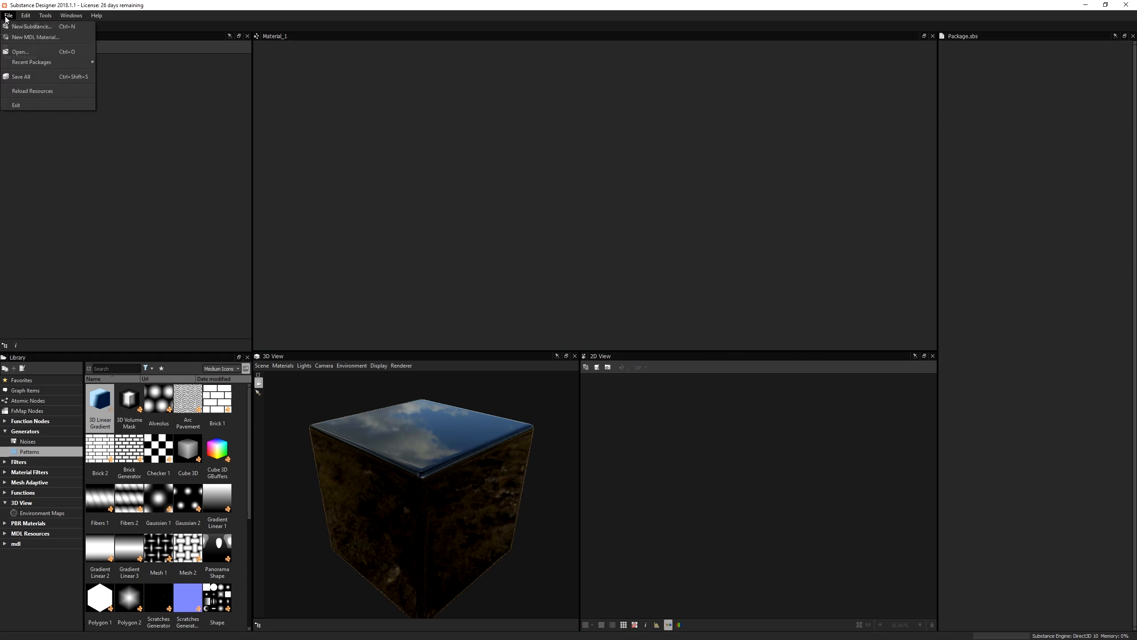
click(25, 53)
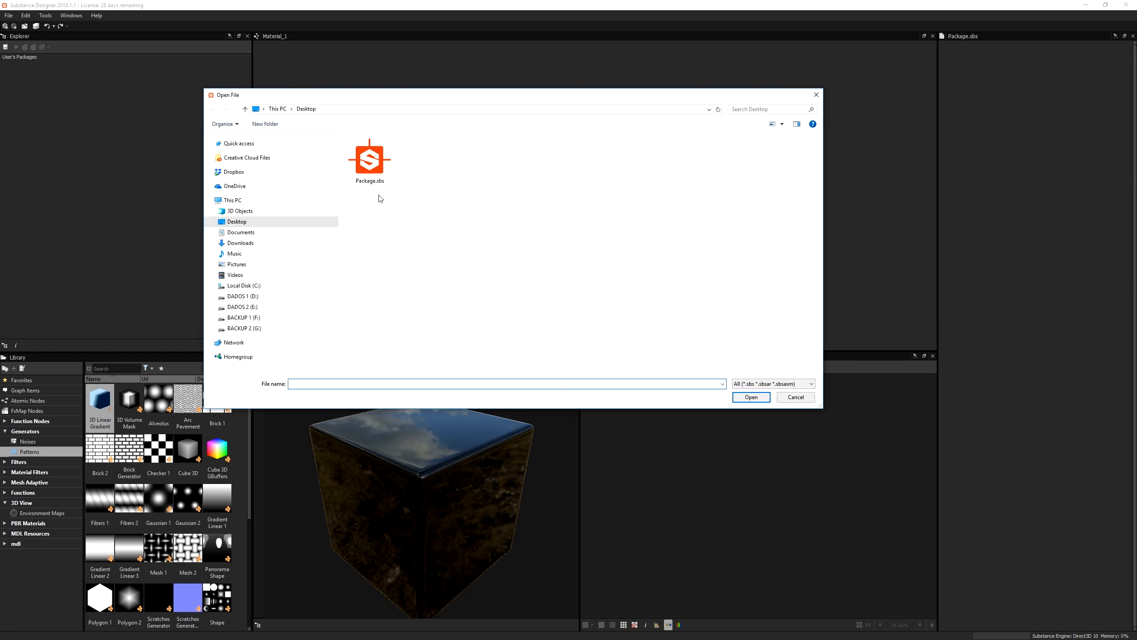
click(371, 165)
double_click(380, 175)
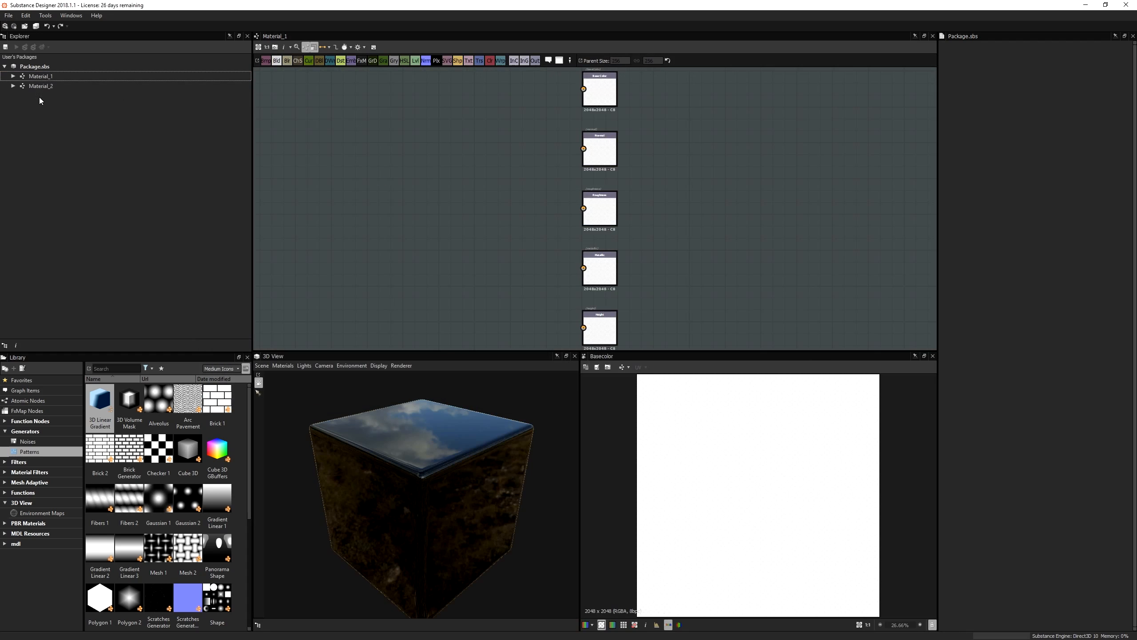
- Examine the outputs contained in the Material_1 and Material_2 graphs, leaving both graphs collapsed
click(13, 85)
click(14, 76)
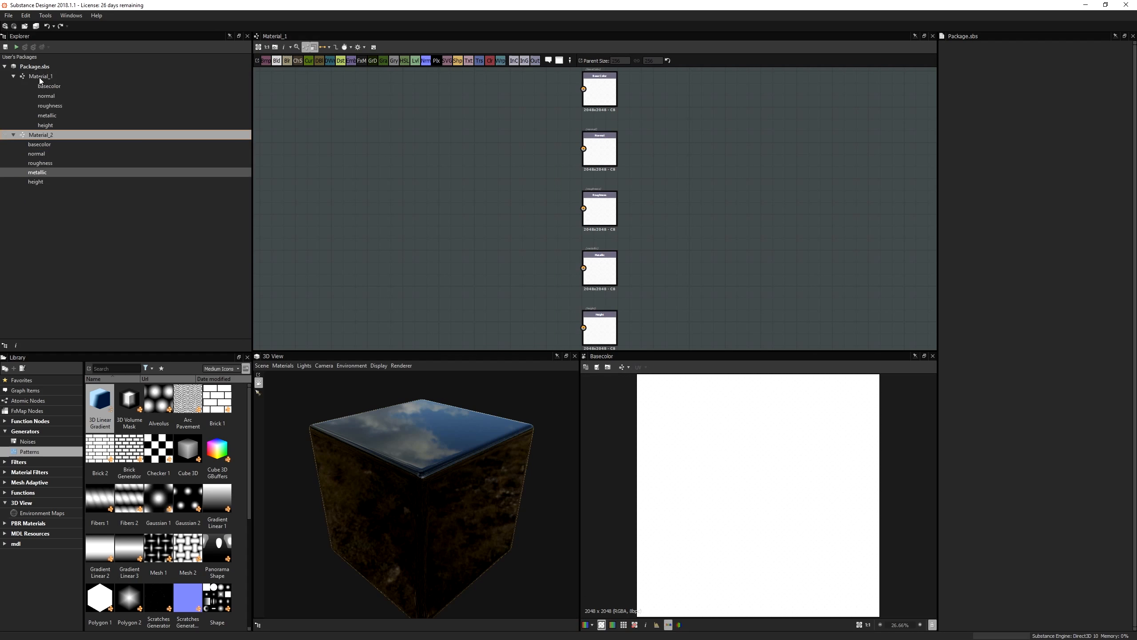
click(14, 76)
click(13, 86)
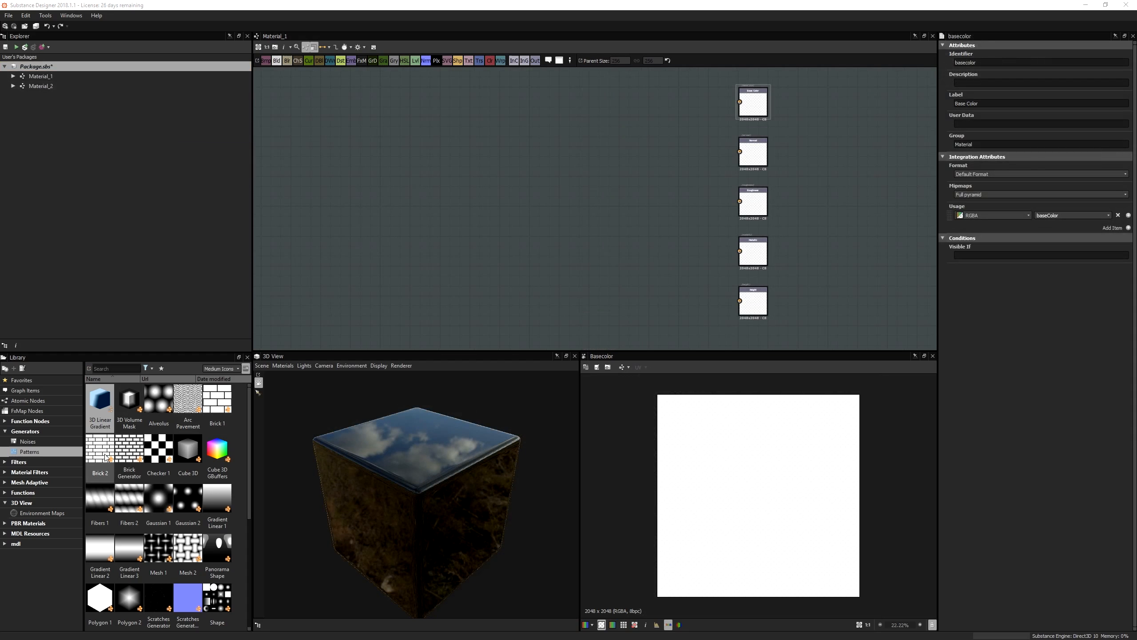
- Add a Brick 2 pattern node to the Material_1 graph and place it level with the Base Color output
drag(101, 450, 598, 144)
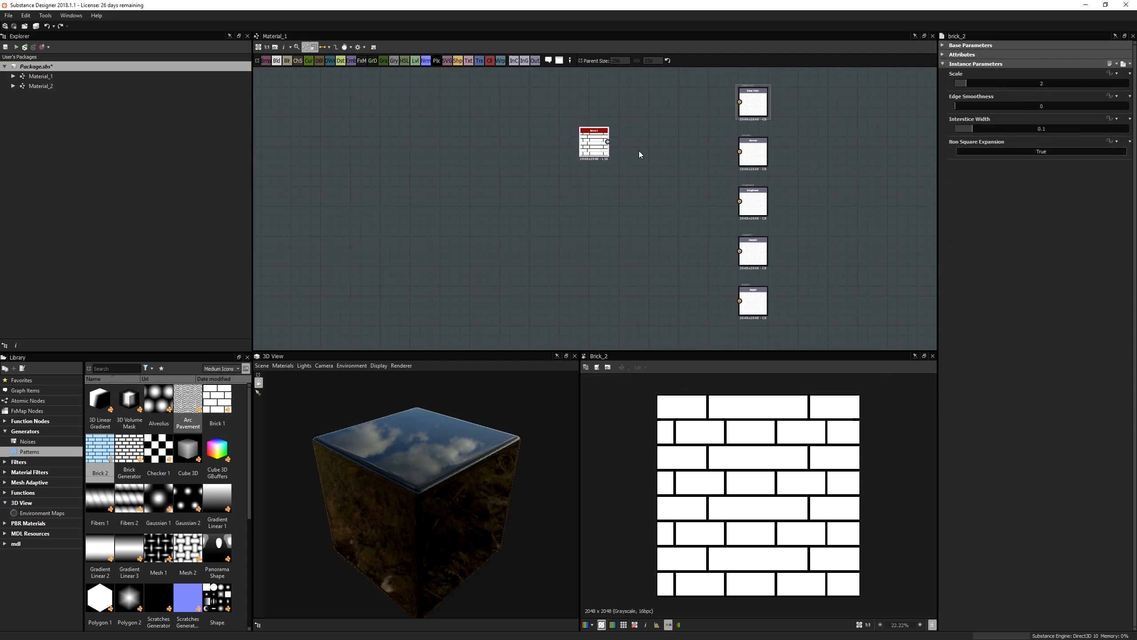
middle_drag(615, 146, 588, 157)
drag(569, 156, 569, 118)
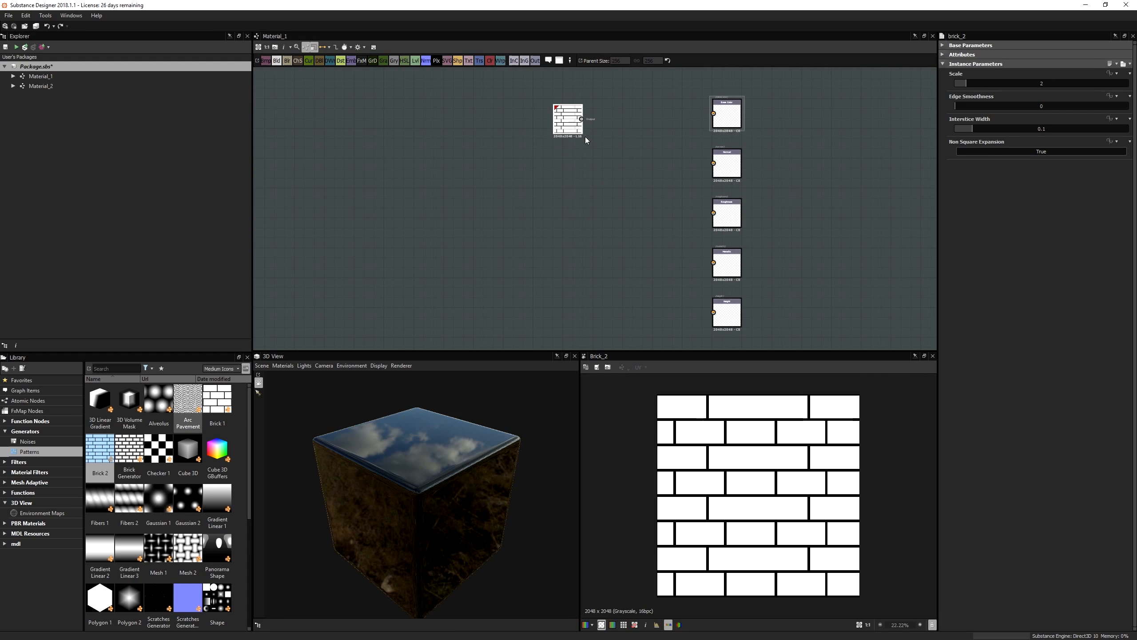
scroll(647, 132, up, 3)
middle_drag(648, 132, 533, 263)
scroll(533, 264, up, 1)
drag(416, 253, 503, 244)
scroll(714, 227, up, 2)
middle_drag(714, 226, 782, 163)
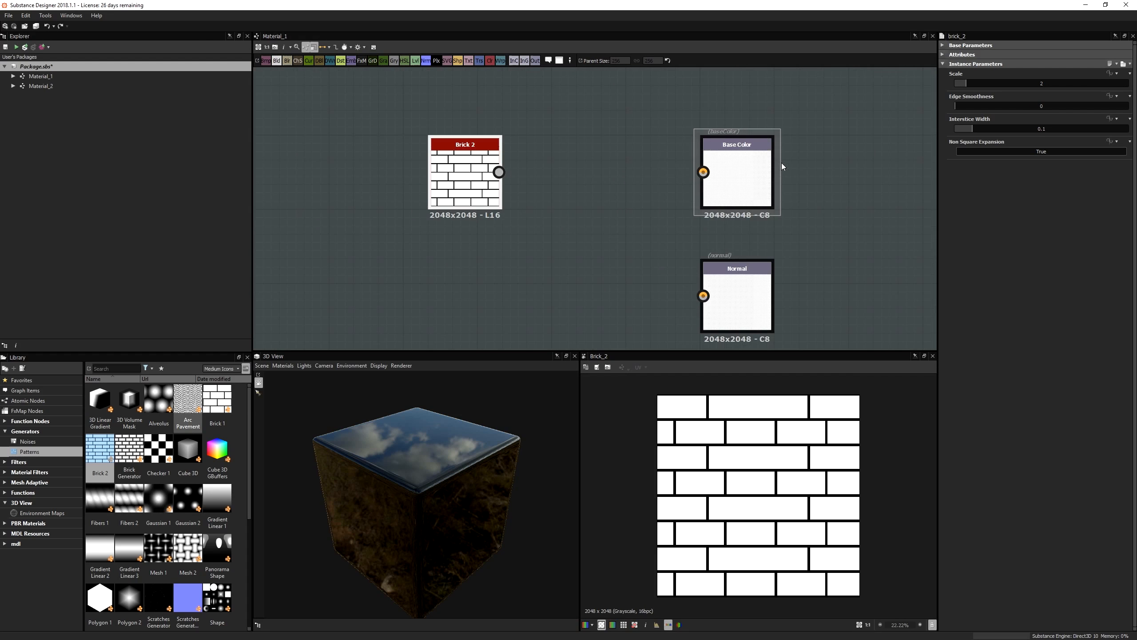
- Preview the Base Color and Brick 2 nodes, and link Brick 2's output to the Base Color input
click(745, 179)
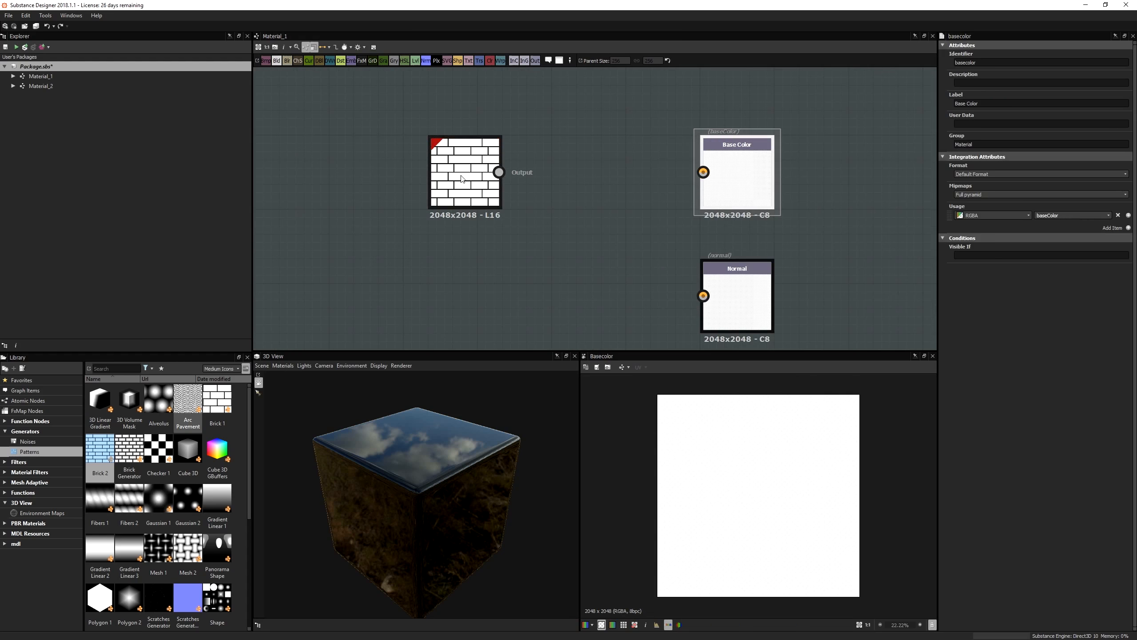
click(481, 149)
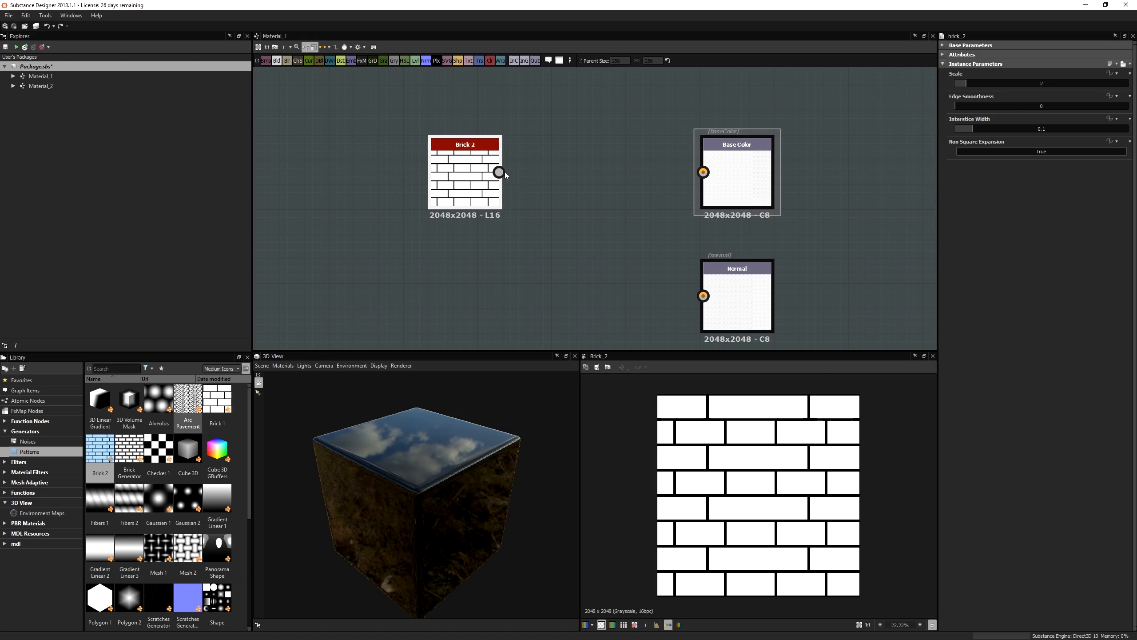
drag(501, 172, 703, 173)
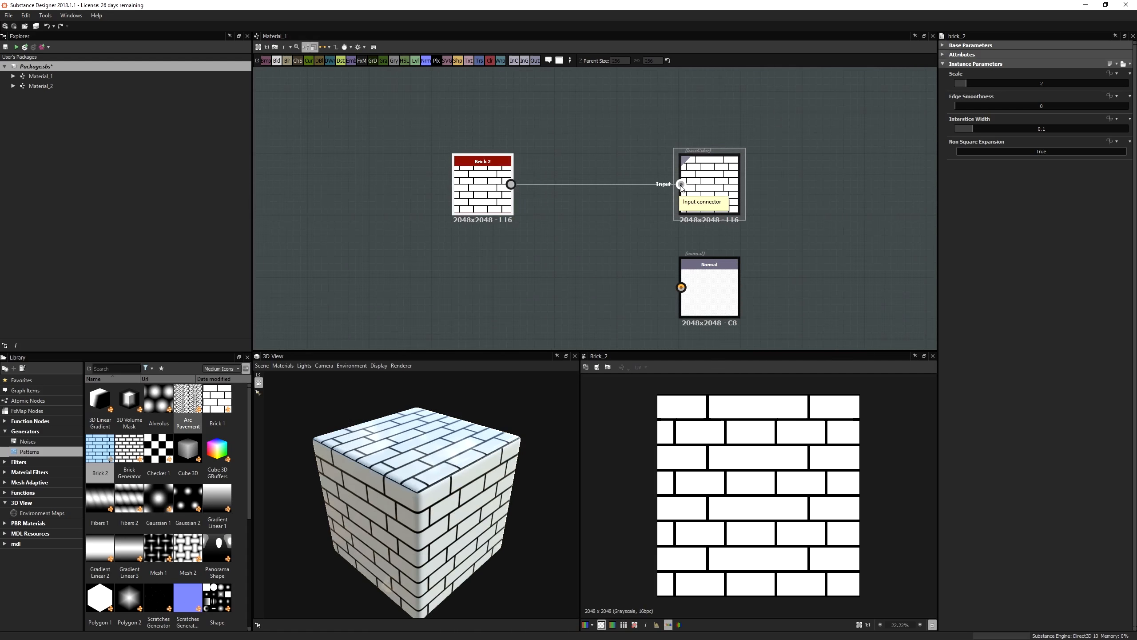
- Show the Material_1 graph's outputs on the cube in the 3D View
scroll(555, 276, down, 3)
middle_drag(551, 259, 579, 158)
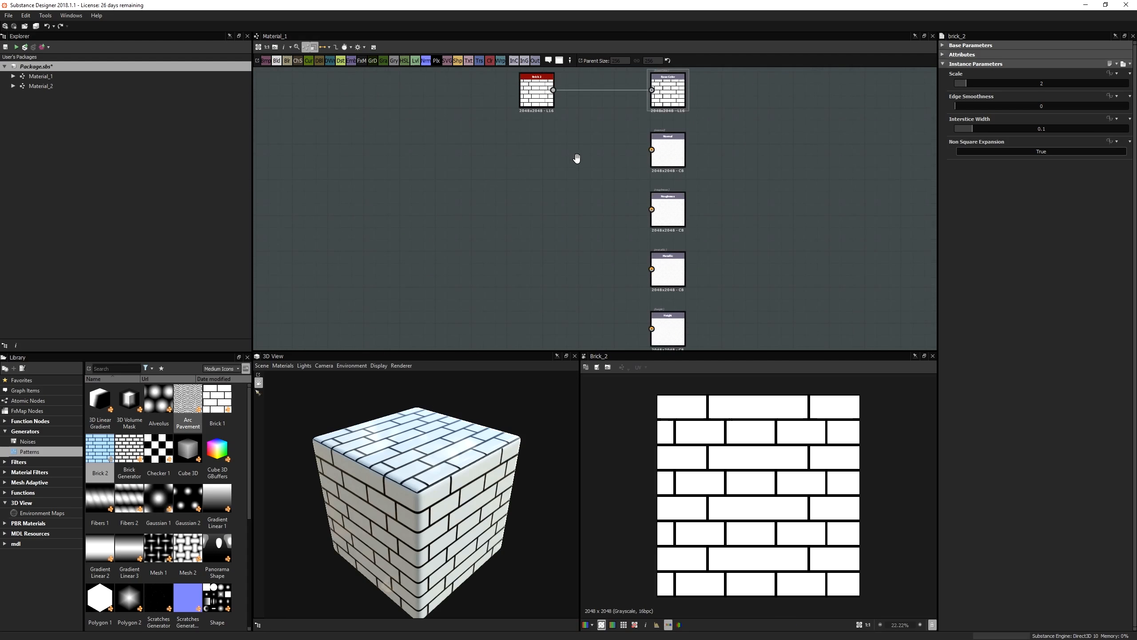
drag(430, 528, 400, 523)
scroll(698, 183, down, 1)
right_click(735, 138)
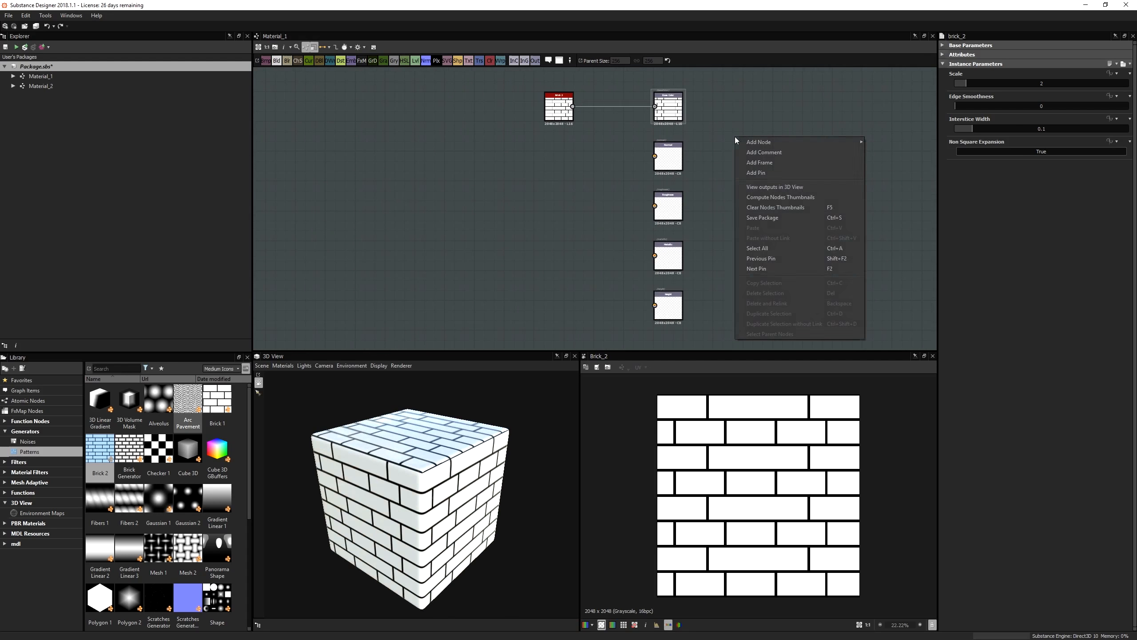
click(783, 189)
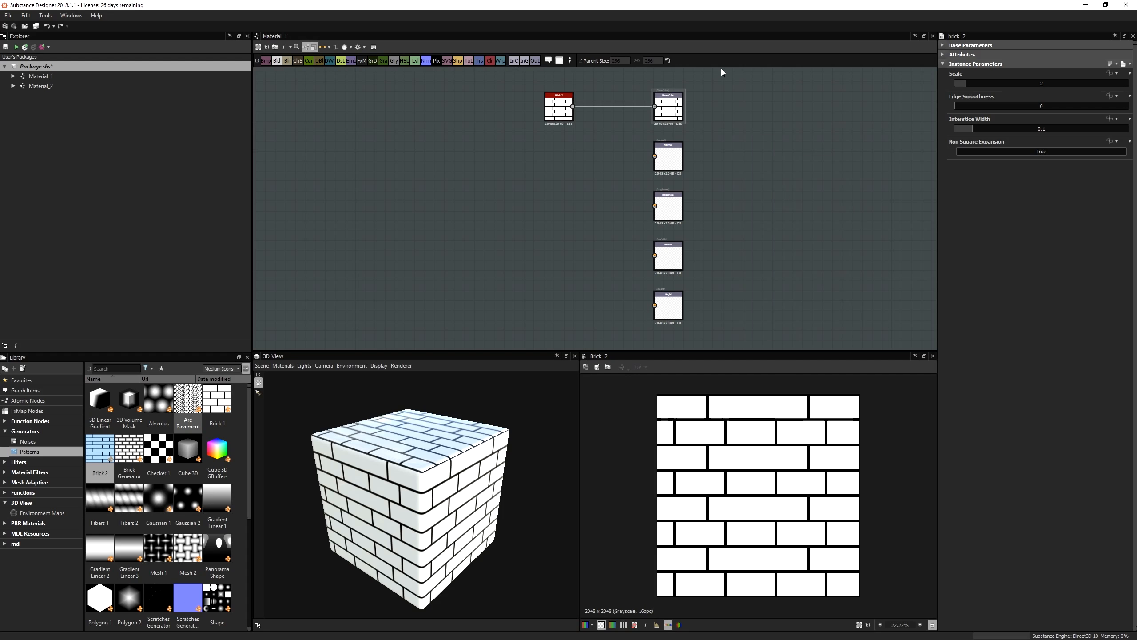
- Examine the brick texture on the preview cube and the link between the Brick 2 and Base Color nodes
drag(533, 489, 515, 494)
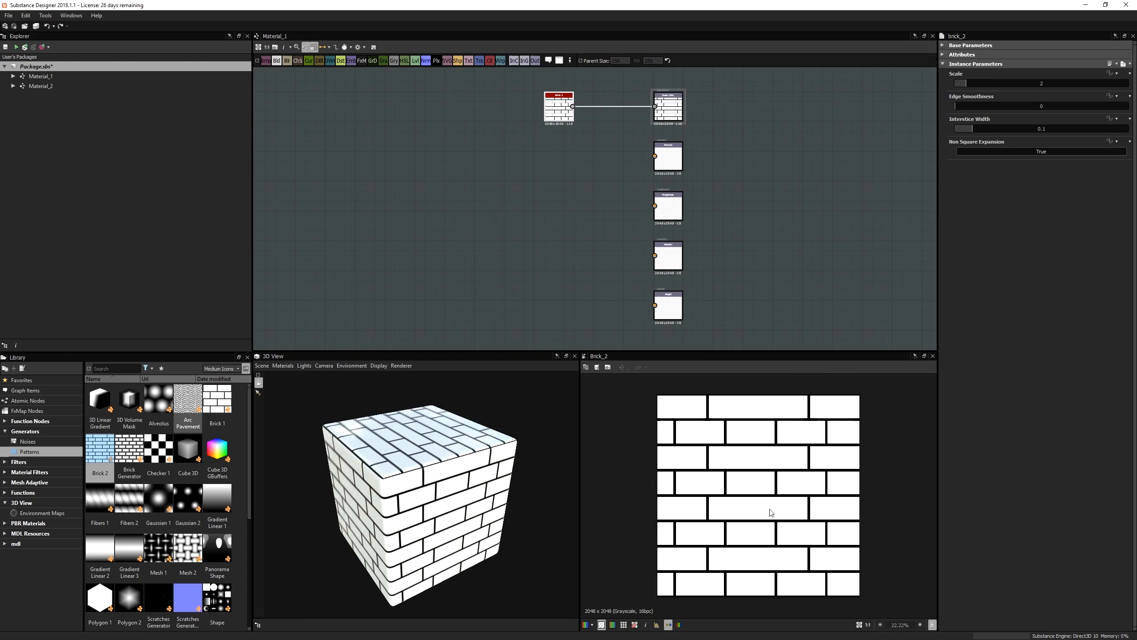
drag(485, 504, 487, 499)
click(586, 165)
middle_drag(579, 151, 578, 162)
mouse_move(558, 132)
mouse_down()
mouse_move(529, 152)
mouse_move(521, 129)
mouse_move(552, 131)
mouse_up()
scroll(602, 128, up, 3)
scroll(600, 135, up, 2)
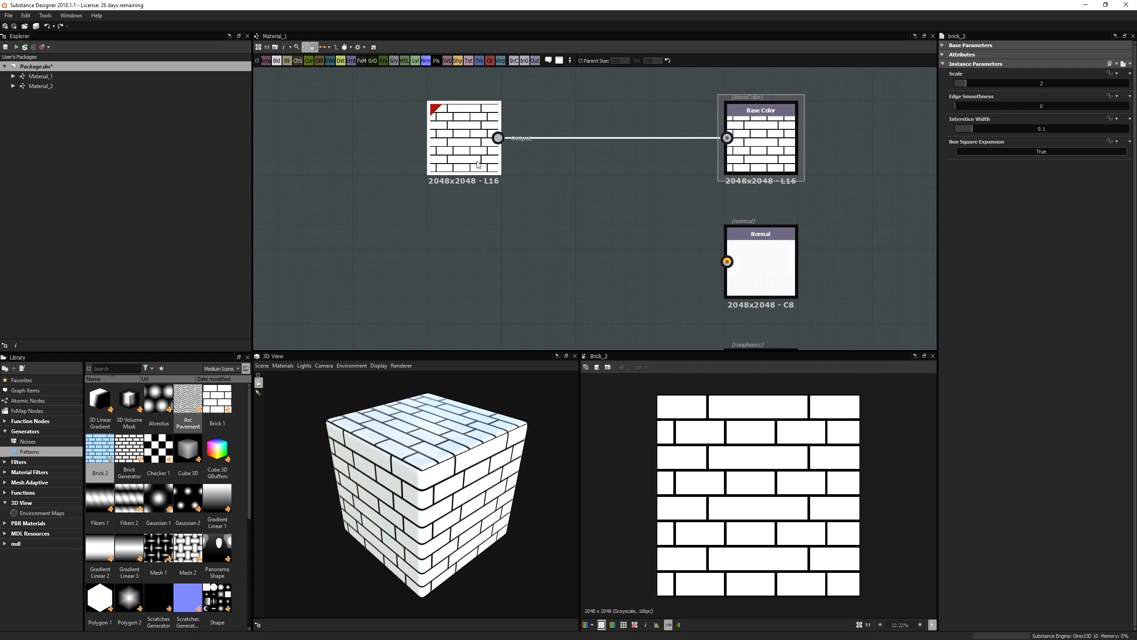
drag(479, 163, 505, 164)
scroll(510, 192, down, 2)
scroll(537, 153, up, 2)
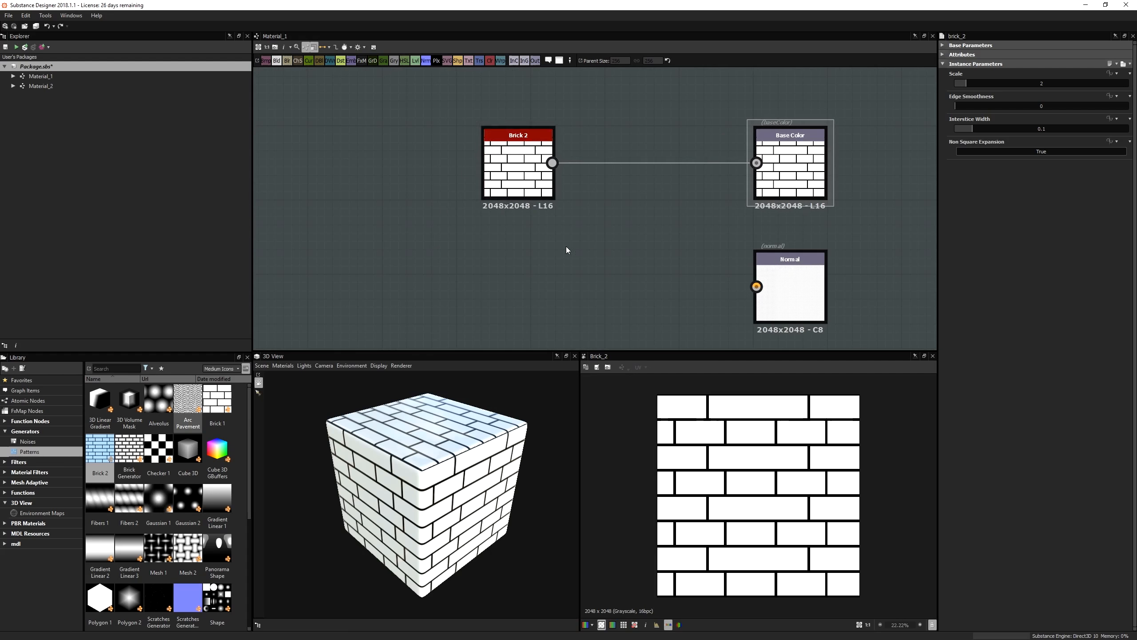
- Add a Levels node and make room for it between the Brick 2 and Base Color nodes
key(space)
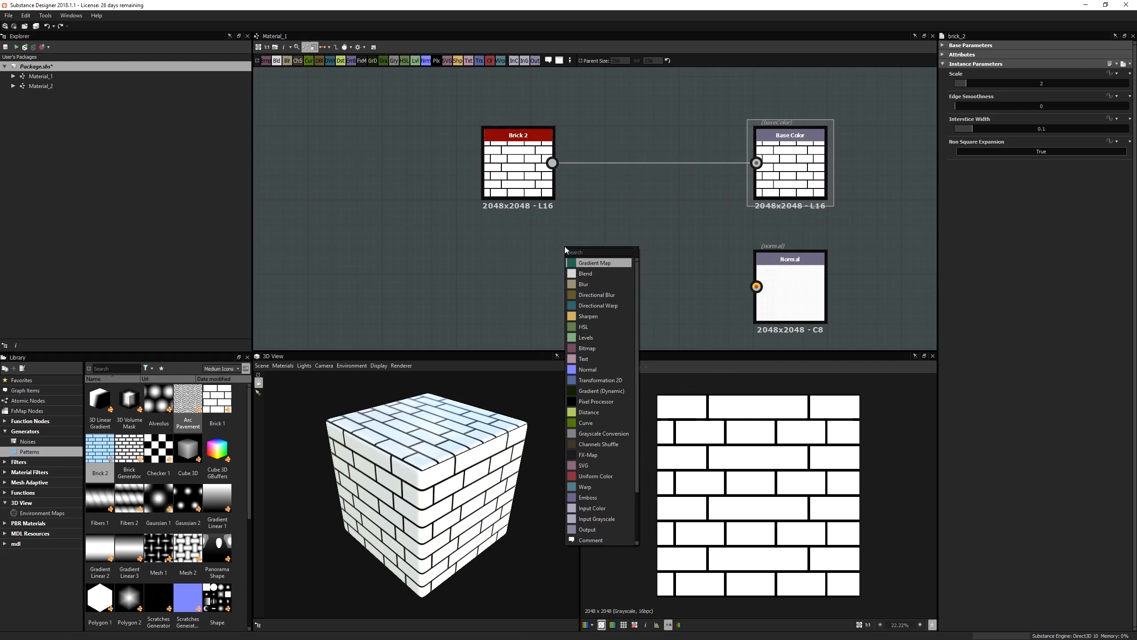
text(levels)
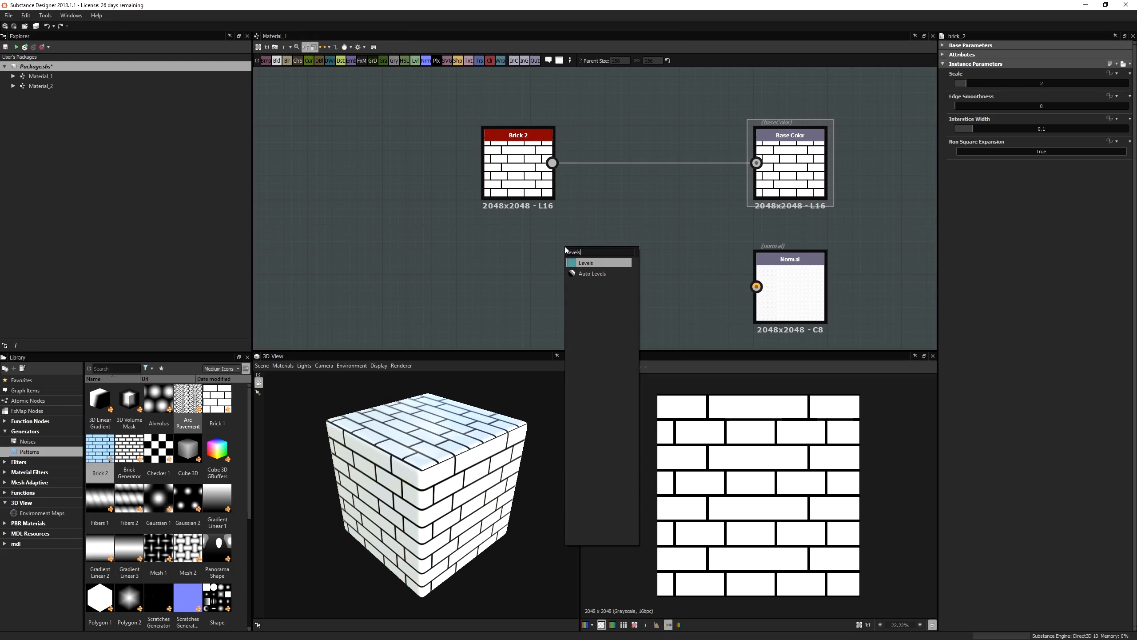
key(Return)
drag(522, 176, 422, 177)
drag(569, 243, 618, 243)
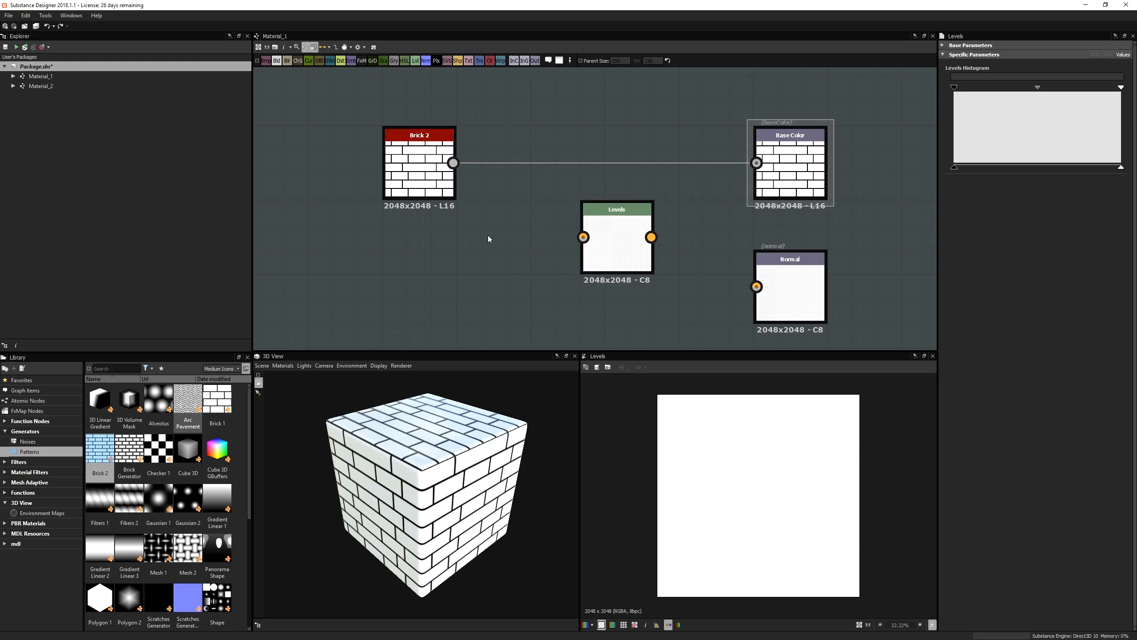
key(space)
key(Escape)
key(space)
key(Escape)
key(space)
key(Escape)
key(space)
key(Escape)
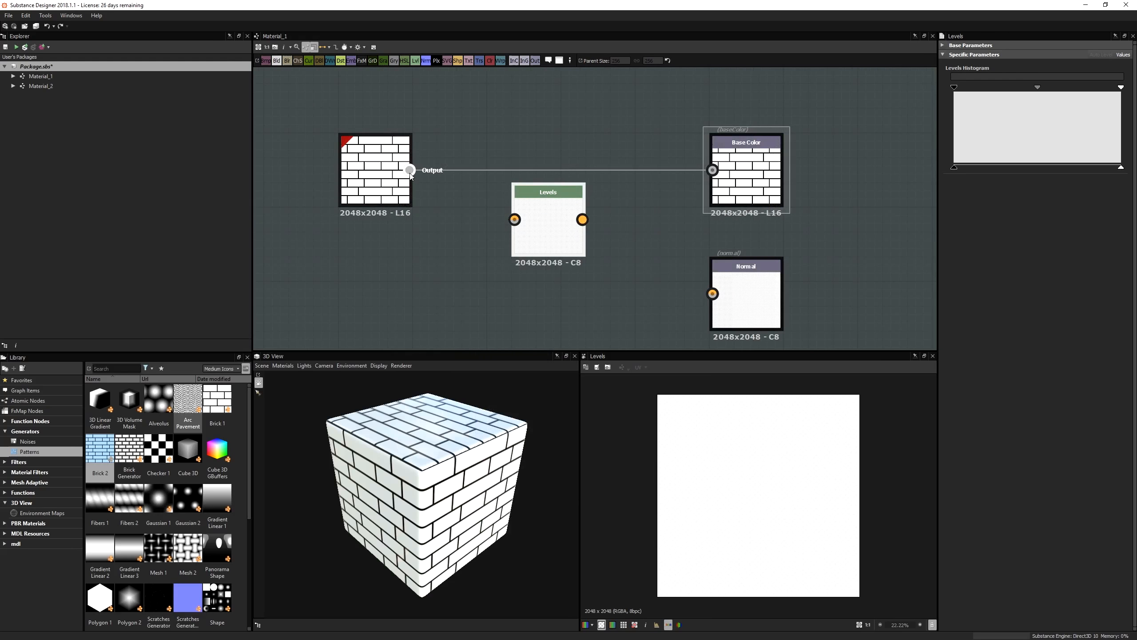
- Route Brick 2's output through the Levels node into Base Color and line Levels up between them
drag(410, 171, 515, 220)
drag(583, 220, 715, 173)
drag(566, 241, 569, 198)
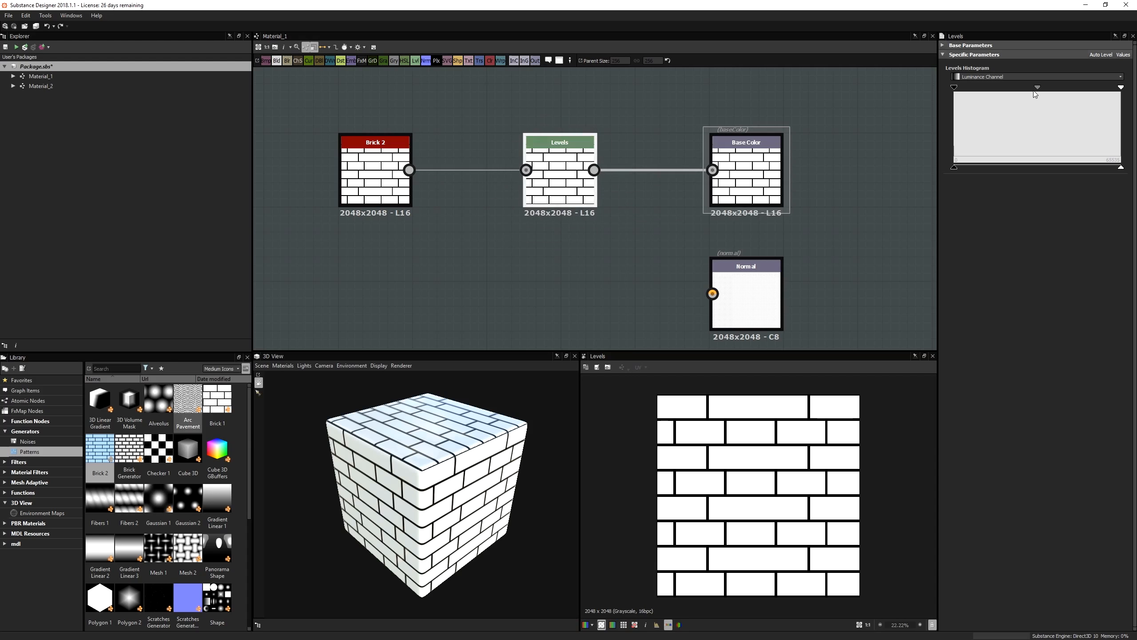
- Try out the midtone and output sliders in the Levels node's histogram
mouse_move(1038, 88)
mouse_down()
mouse_move(982, 89)
mouse_move(1041, 89)
mouse_up()
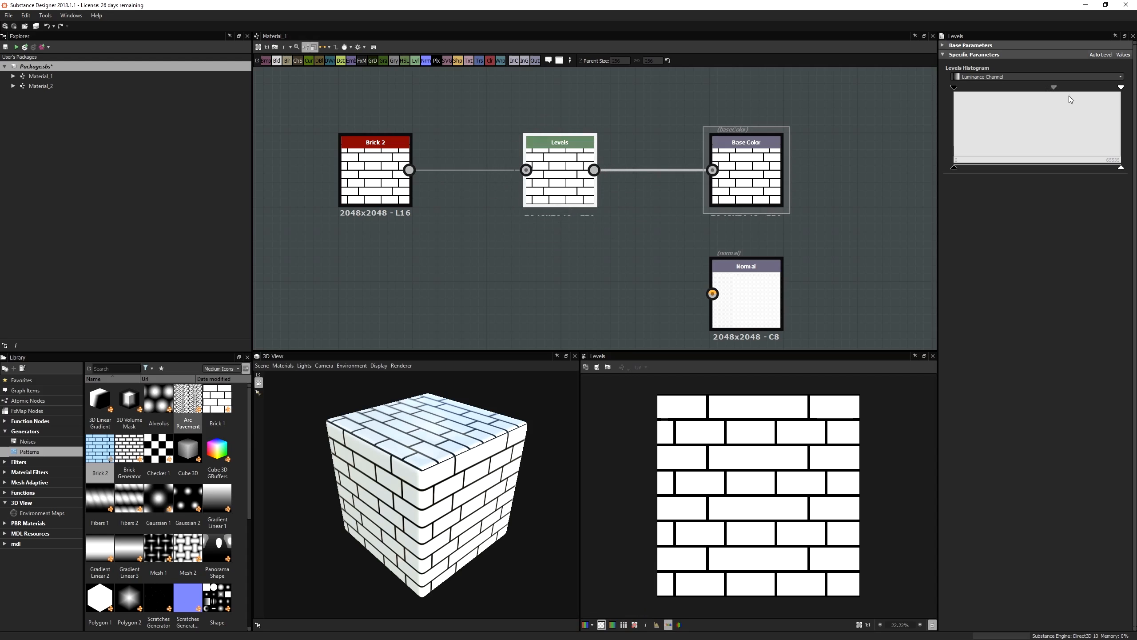
drag(955, 167, 991, 167)
mouse_move(1121, 167)
mouse_down()
mouse_move(997, 167)
mouse_move(1121, 167)
mouse_up()
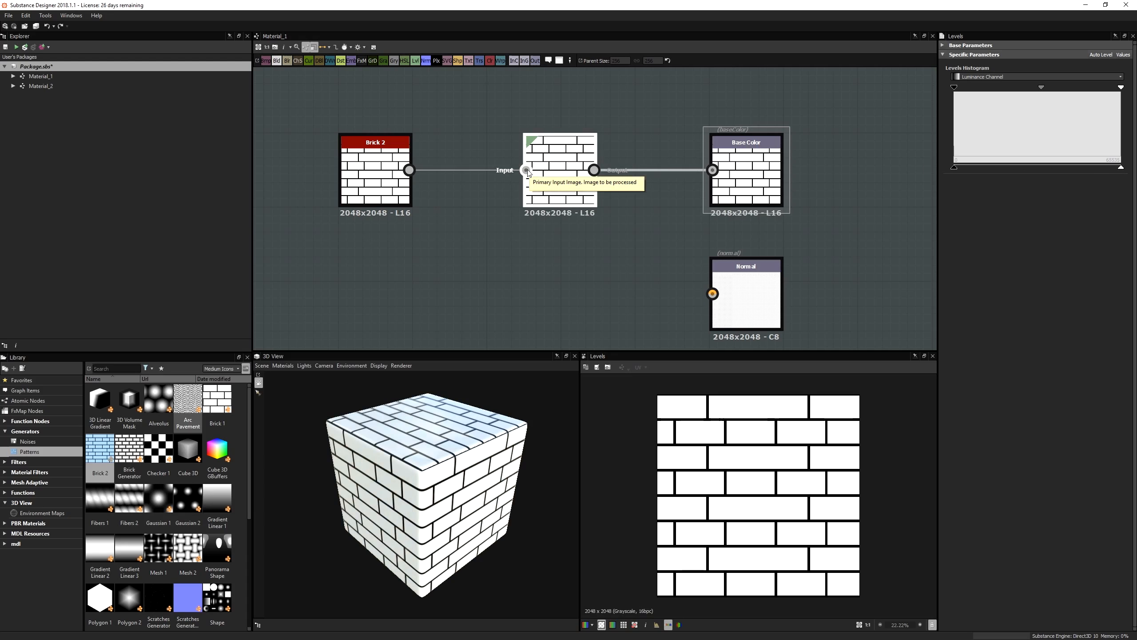
- Delete the Levels node and link Brick 2 directly to Base Color, moving Brick 2 closer to it
drag(570, 207, 560, 232)
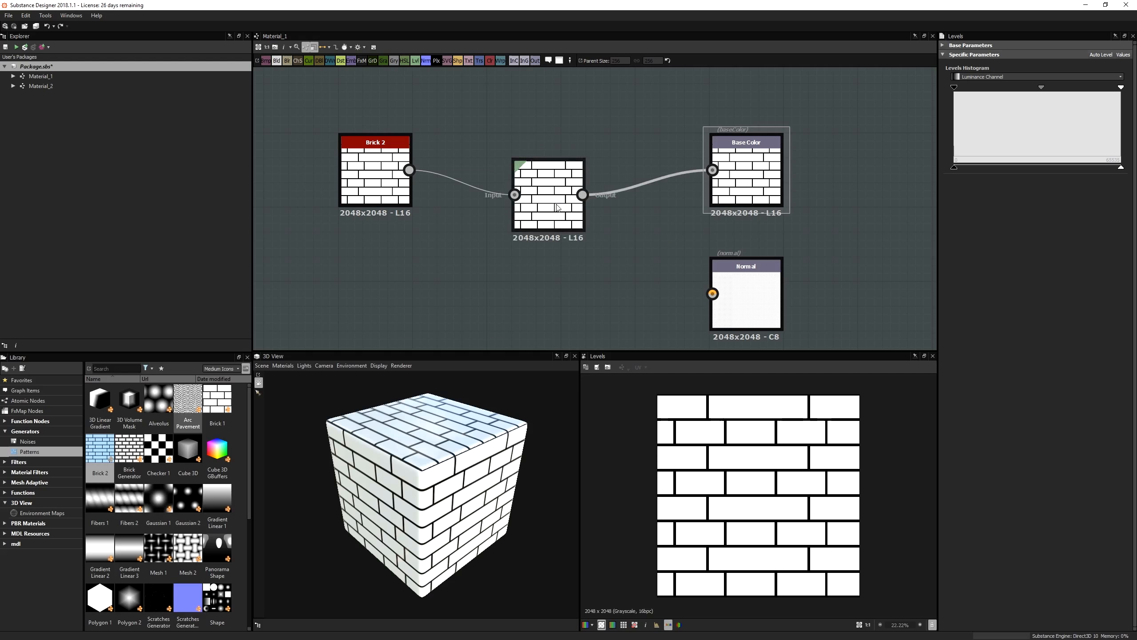
key(Delete)
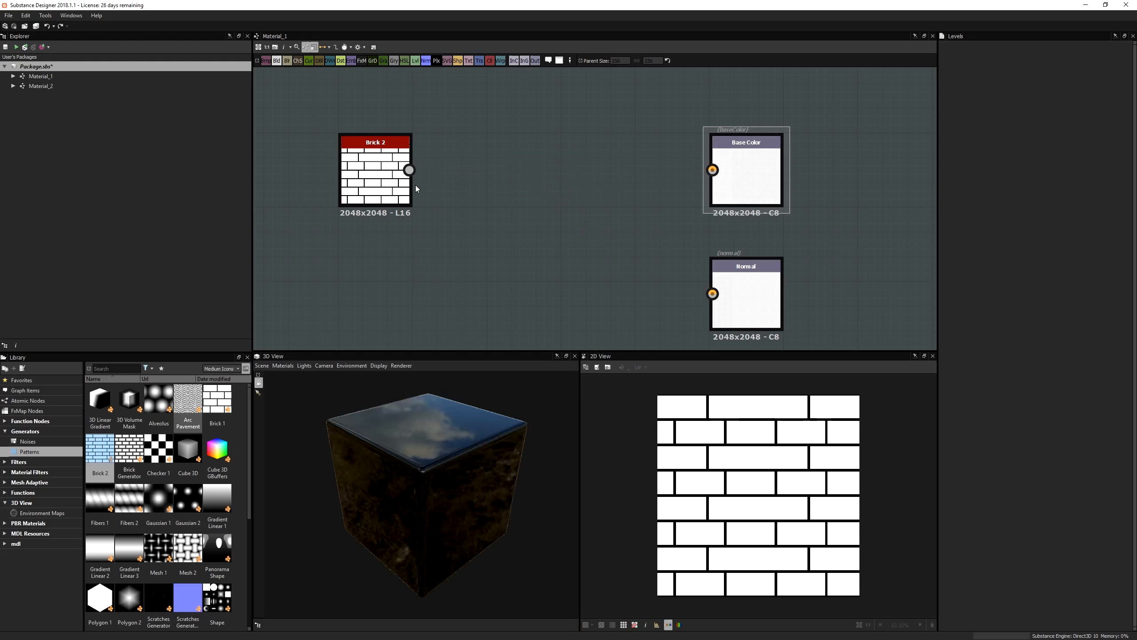
drag(410, 169, 734, 176)
drag(375, 179, 452, 179)
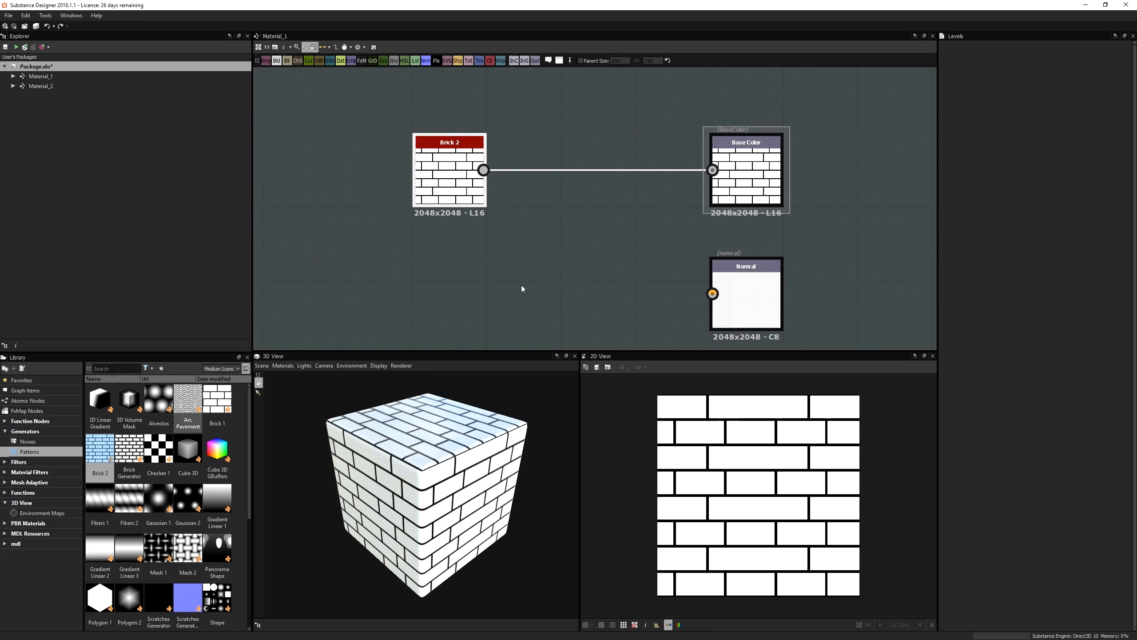
- Delete the Brick 2 node from the Material_1 graph
scroll(522, 284, down, 3)
middle_drag(566, 275, 637, 171)
scroll(589, 198, down, 2)
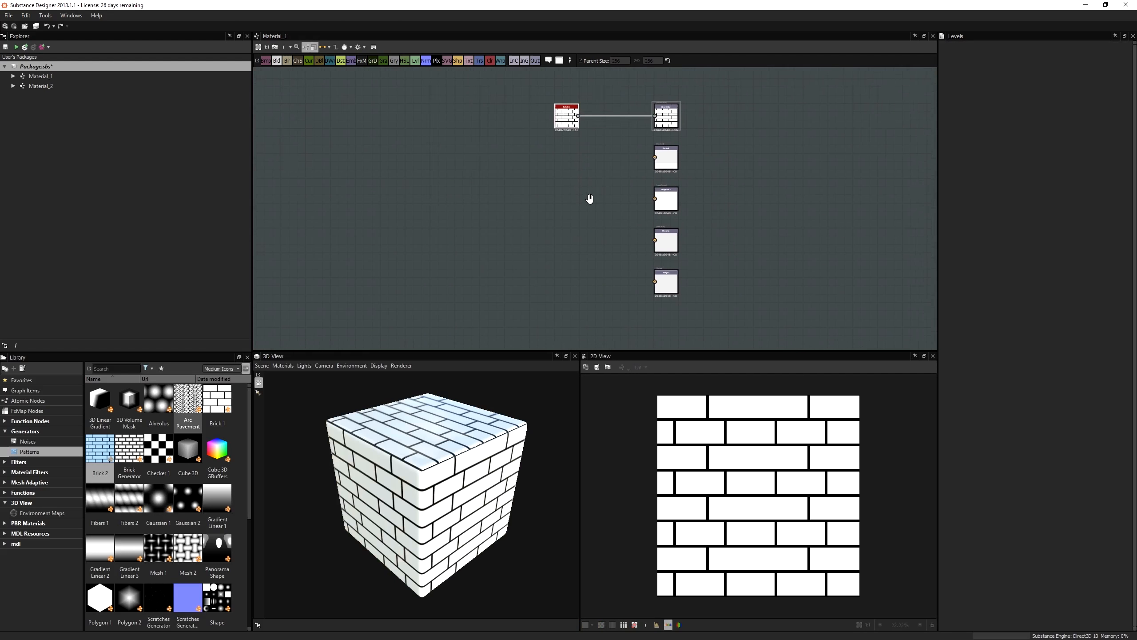
scroll(590, 201, up, 1)
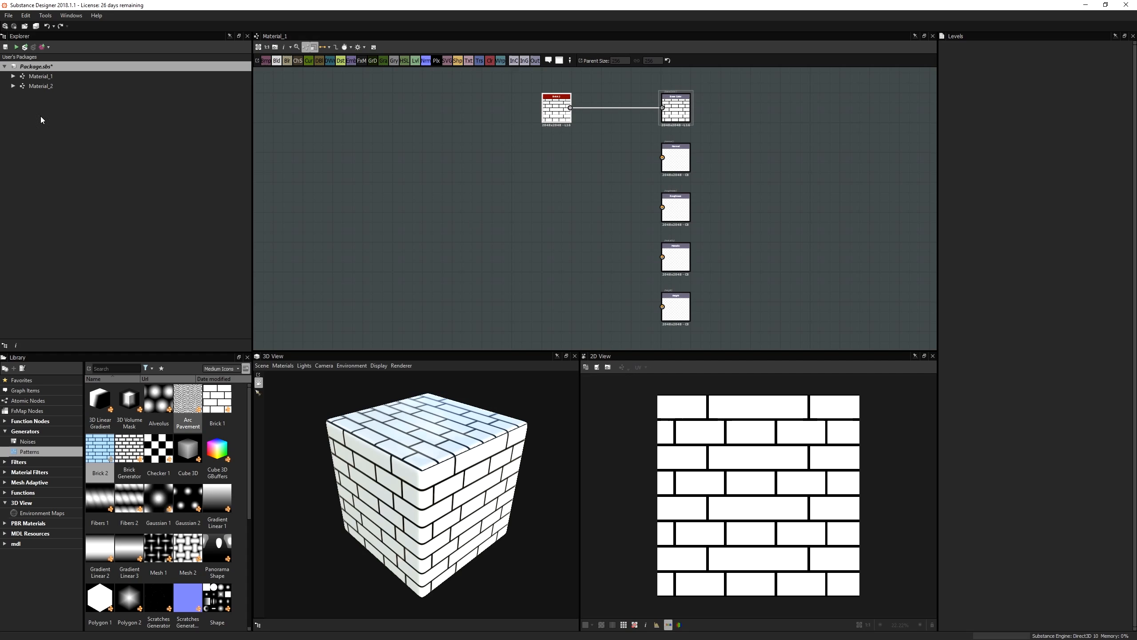
click(556, 108)
key(Delete)
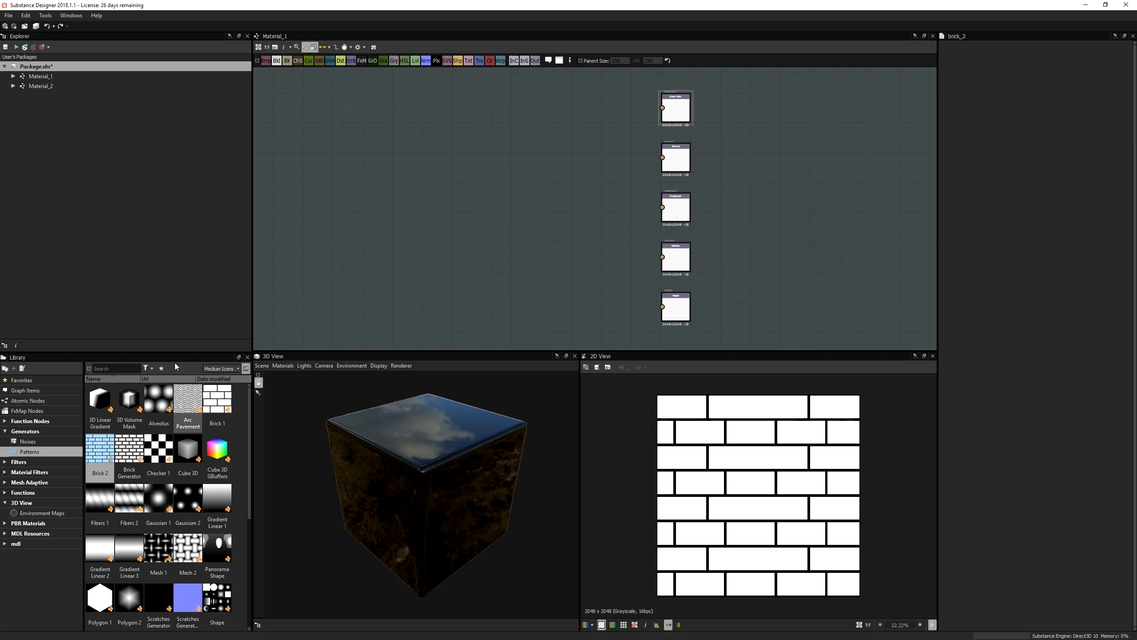
- Add a Uniform Color node to the Material_1 graph beside the output nodes
key(space)
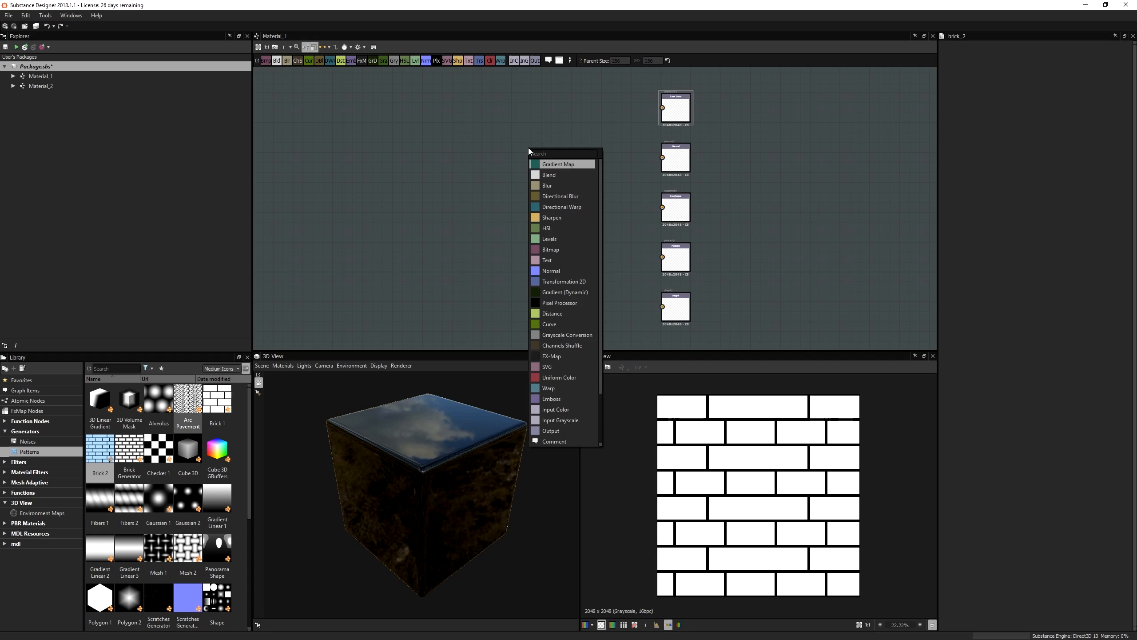
text(u)
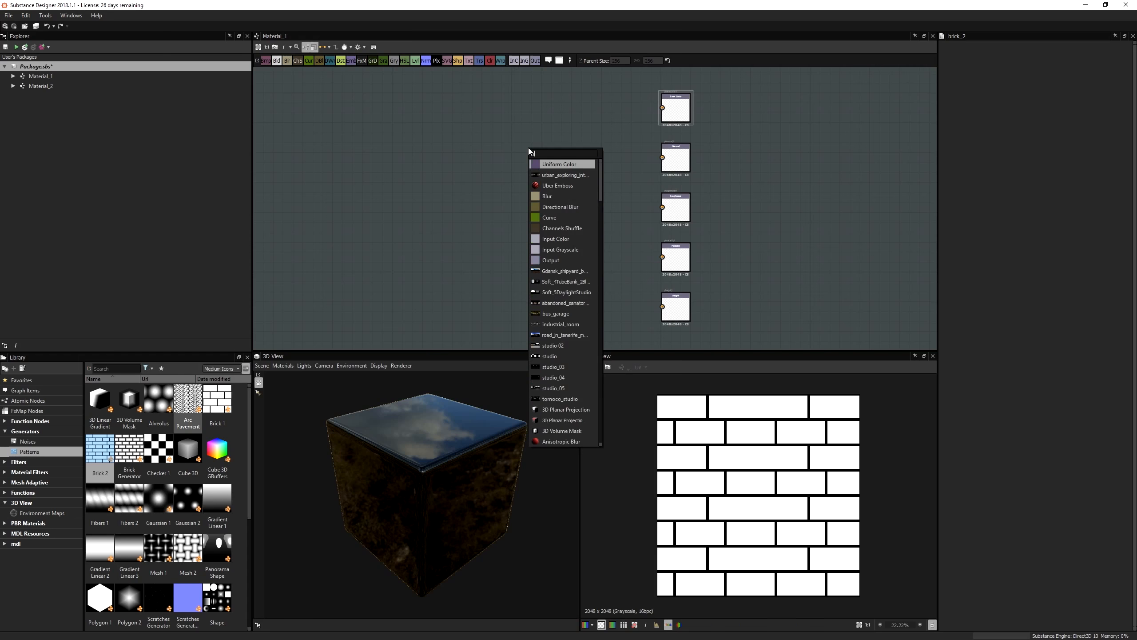
key(Return)
drag(528, 154, 539, 167)
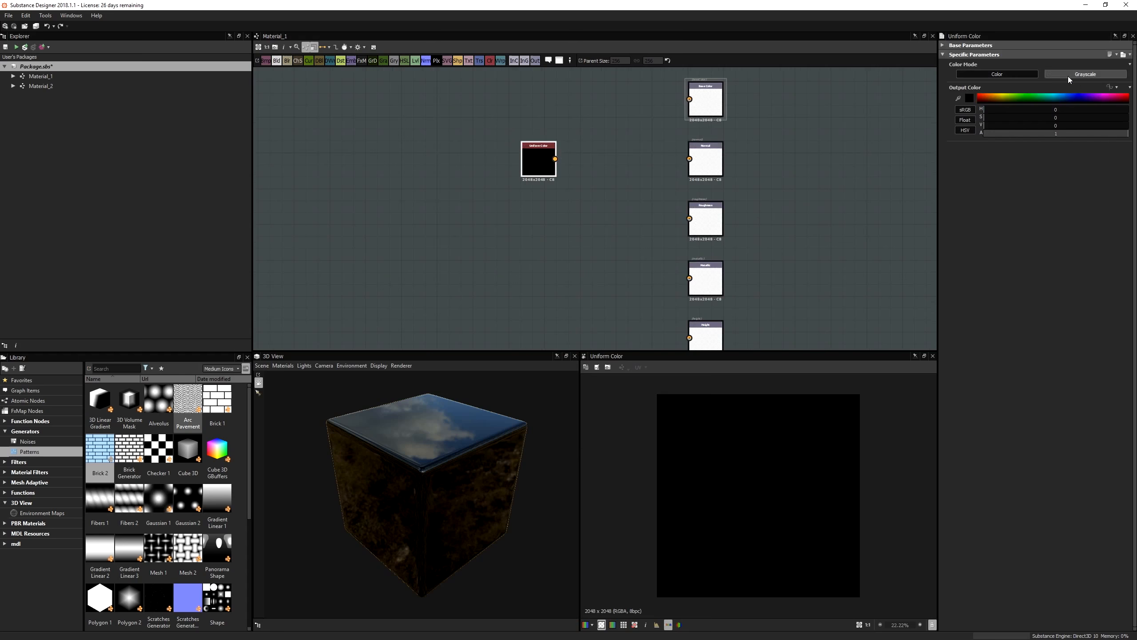
- Test Grayscale mode on the Uniform Color node and return it to Color mode with a golden-brown output color
click(1086, 74)
drag(1001, 98, 977, 98)
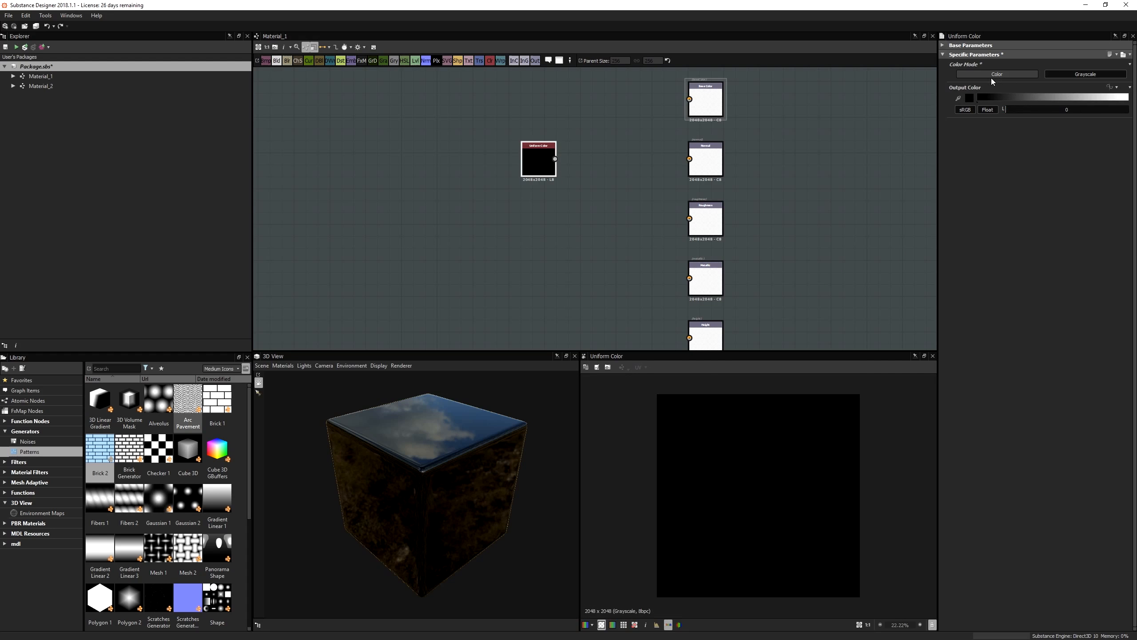
click(993, 76)
drag(996, 96, 988, 97)
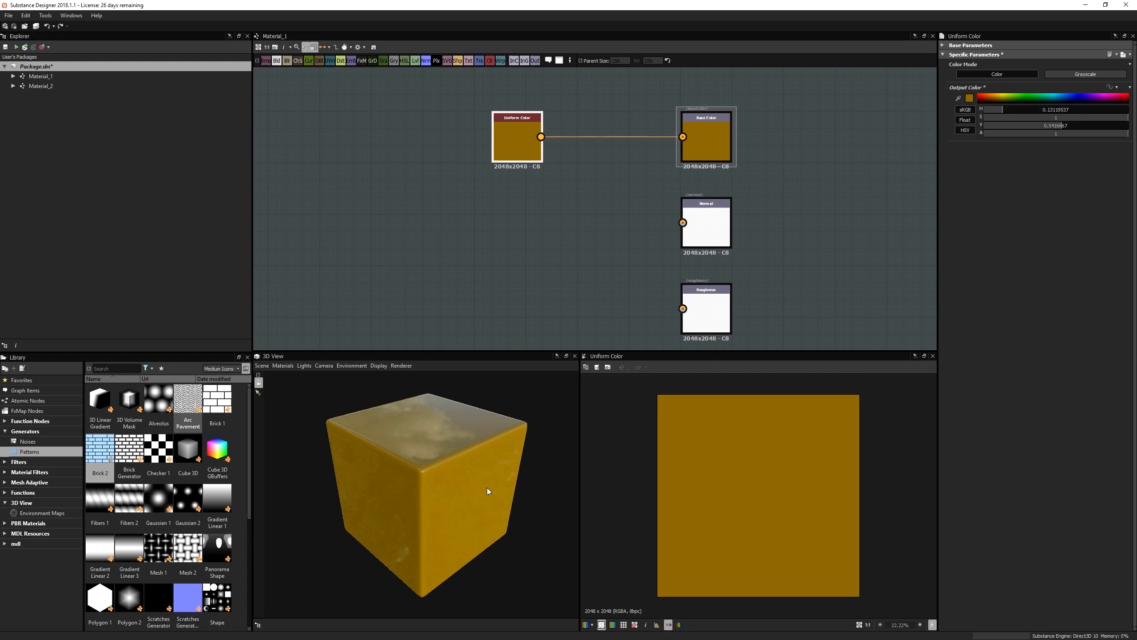
drag(488, 491, 510, 449)
scroll(617, 209, down, 1)
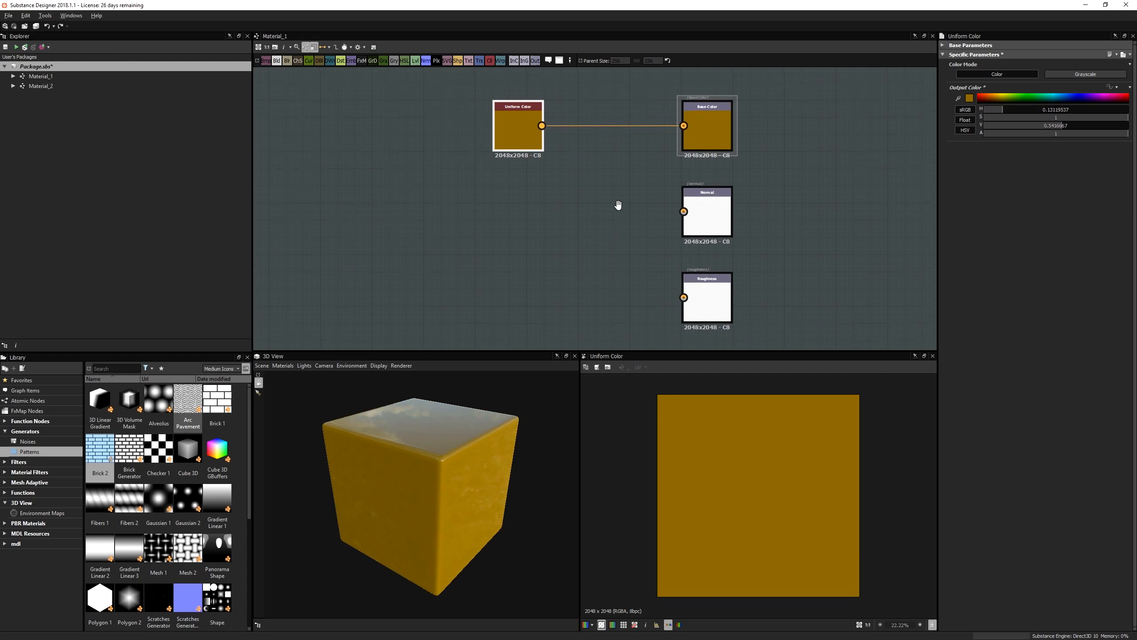
scroll(761, 184, up, 2)
middle_drag(560, 171, 590, 195)
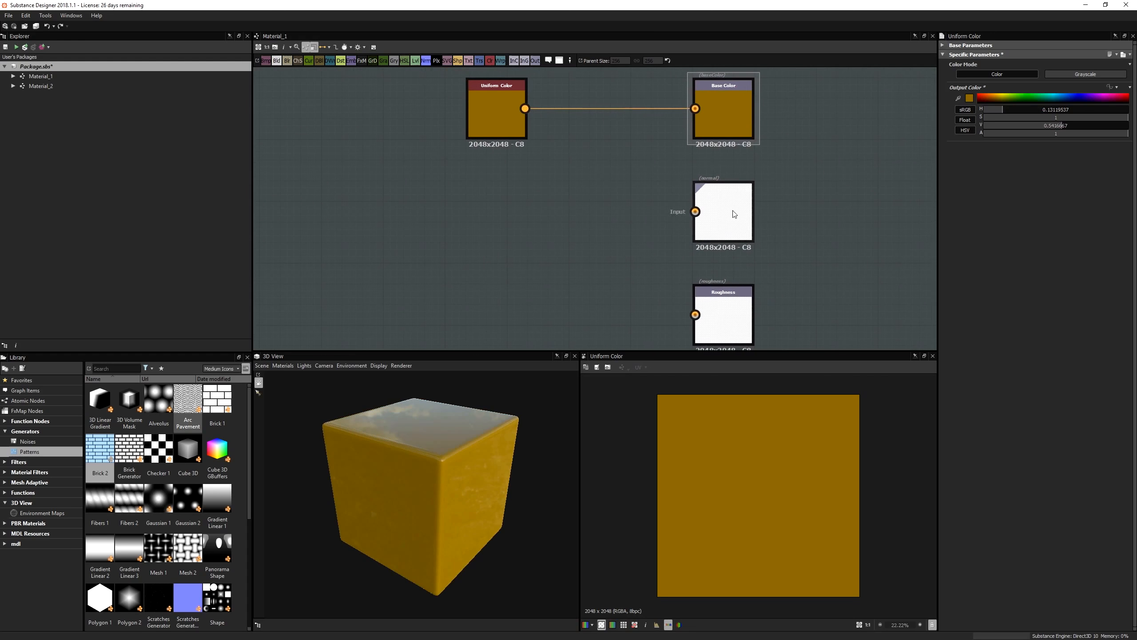
right_click(535, 204)
click(461, 415)
drag(461, 415, 583, 185)
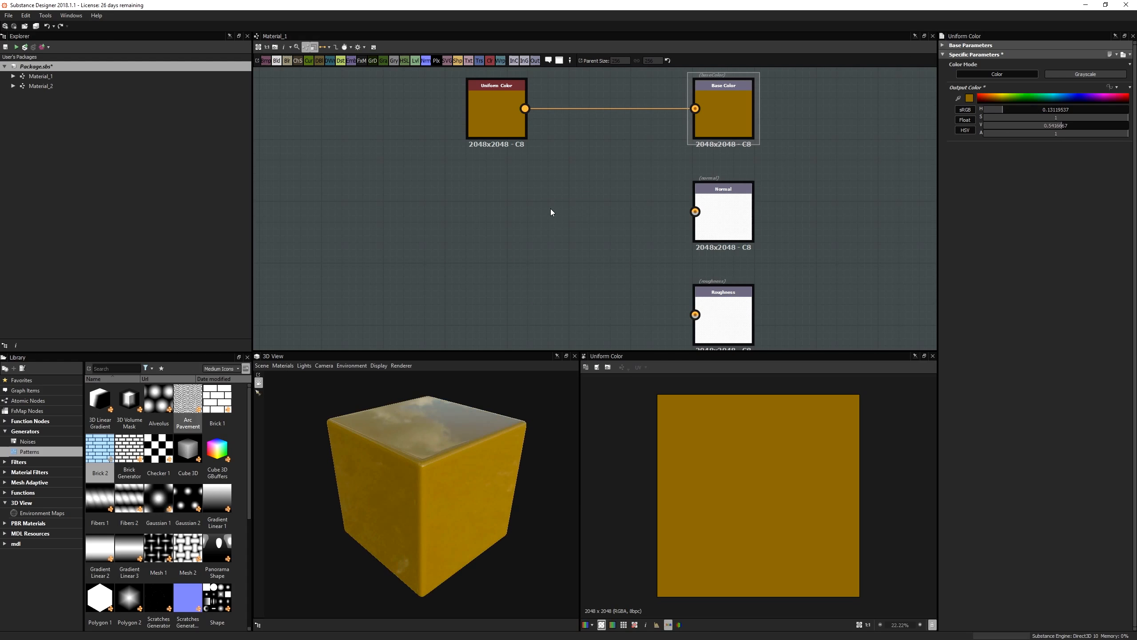
- Add a Normal Color node, link it to the Normal output and place it below the Base Color's Uniform Color node
key(space)
text(normal)
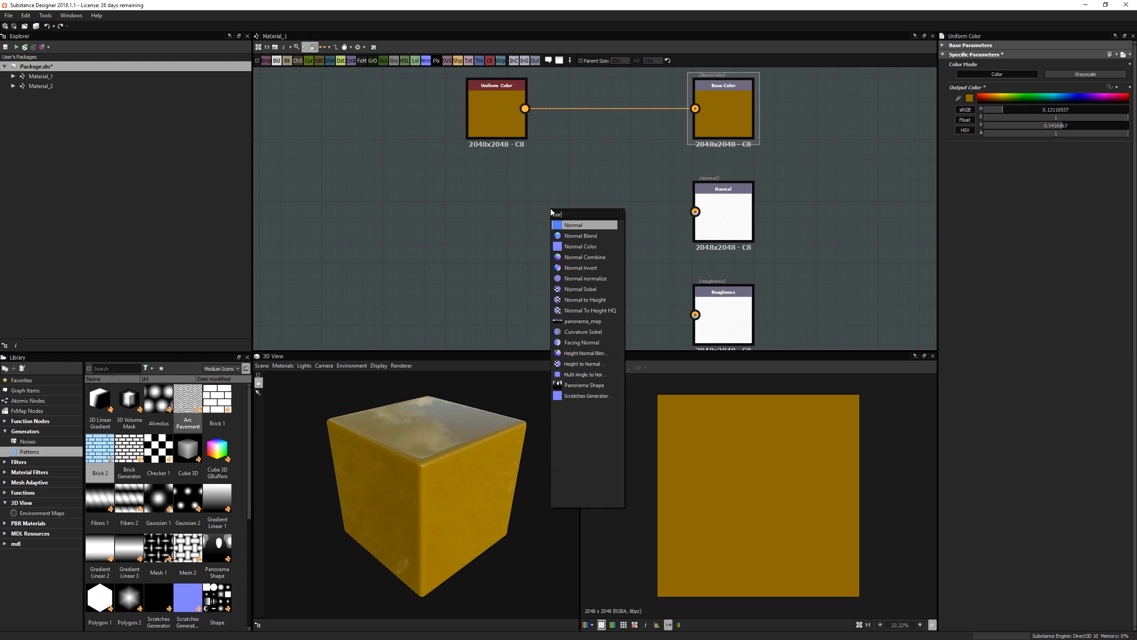
key(Down)
key(Down)
key(Return)
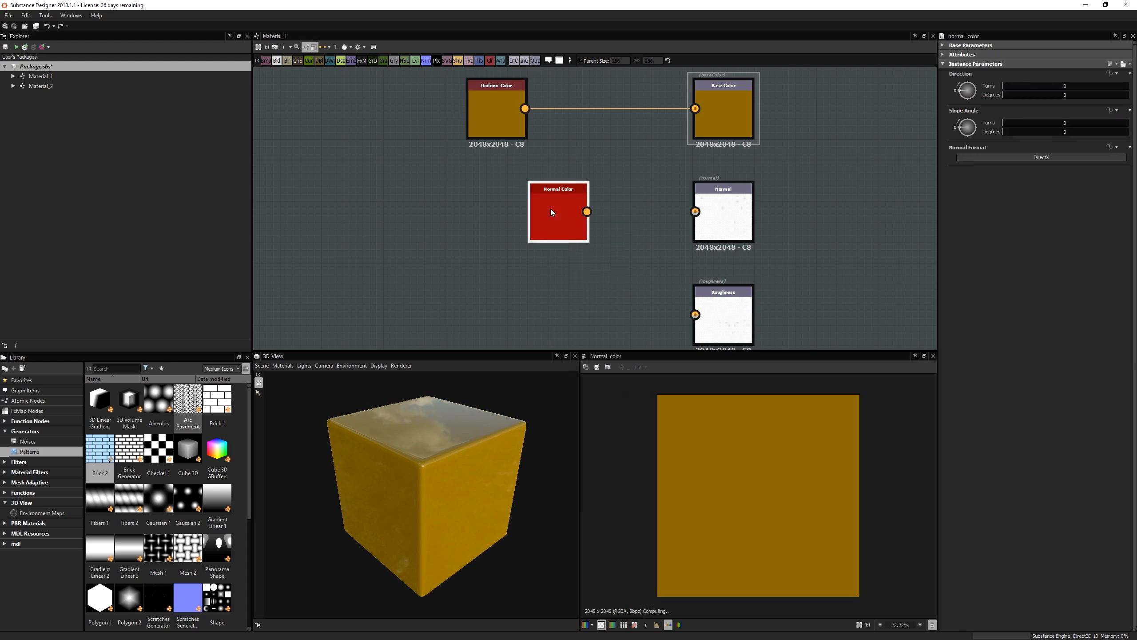
drag(590, 214, 696, 212)
drag(555, 222, 502, 224)
- Add a Uniform Color node in Grayscale mode and link it to the Roughness output
middle_drag(606, 280, 613, 213)
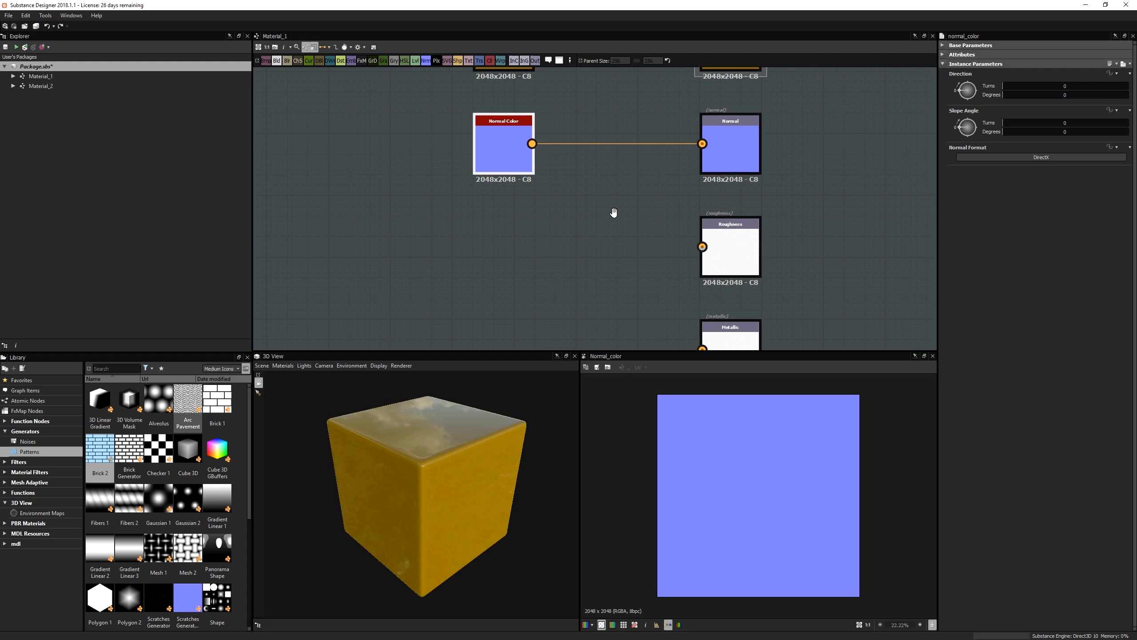
scroll(554, 226, down, 2)
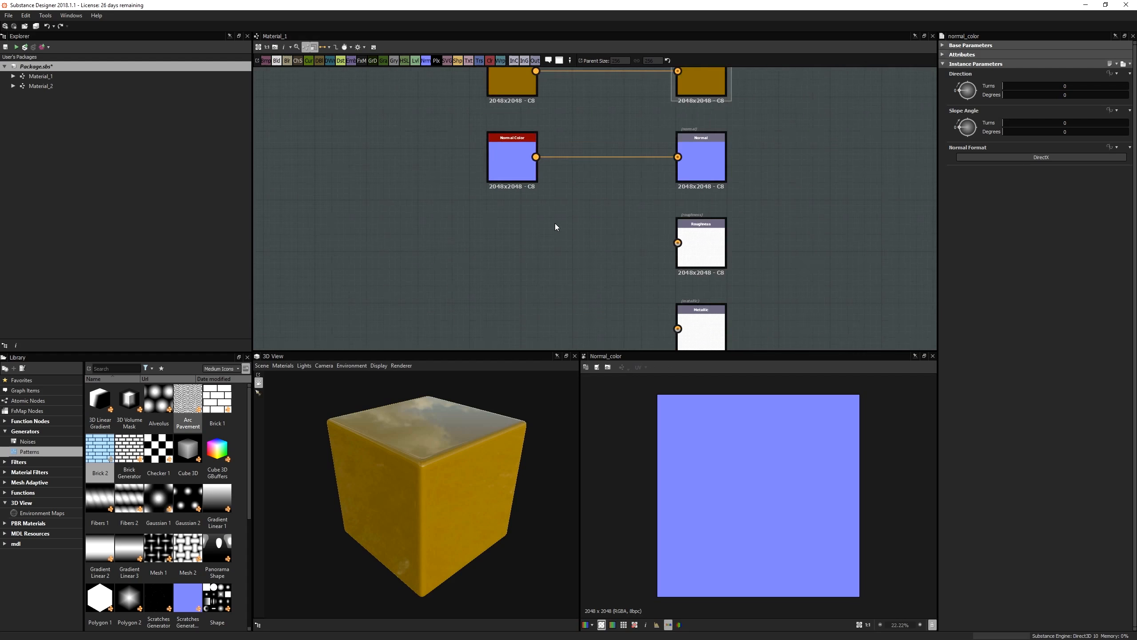
key(space)
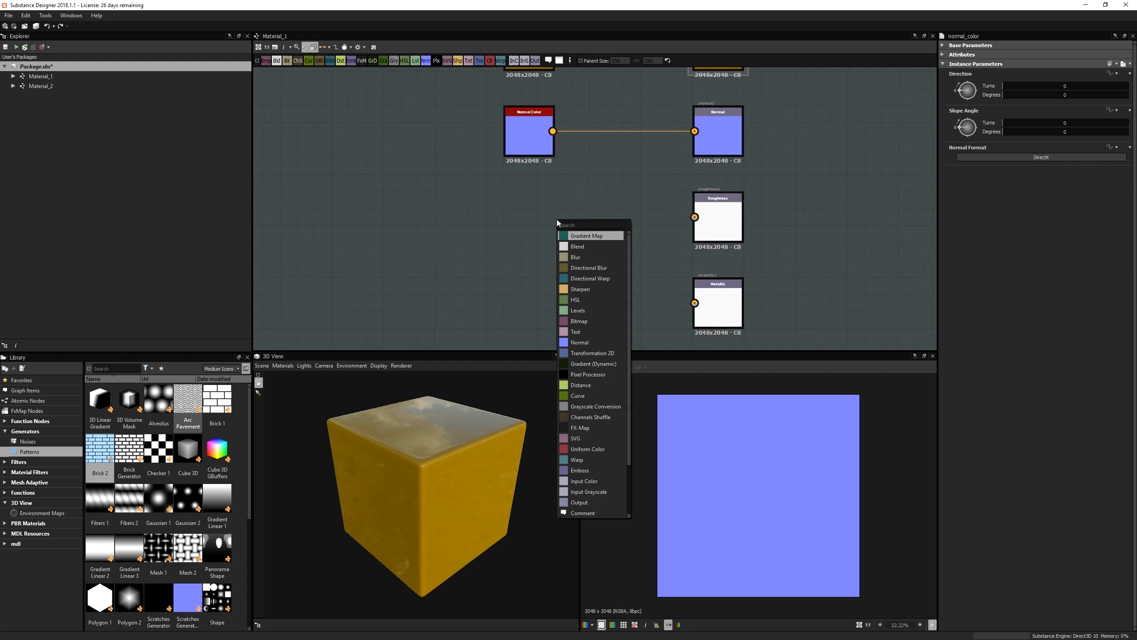
text(u)
key(Down)
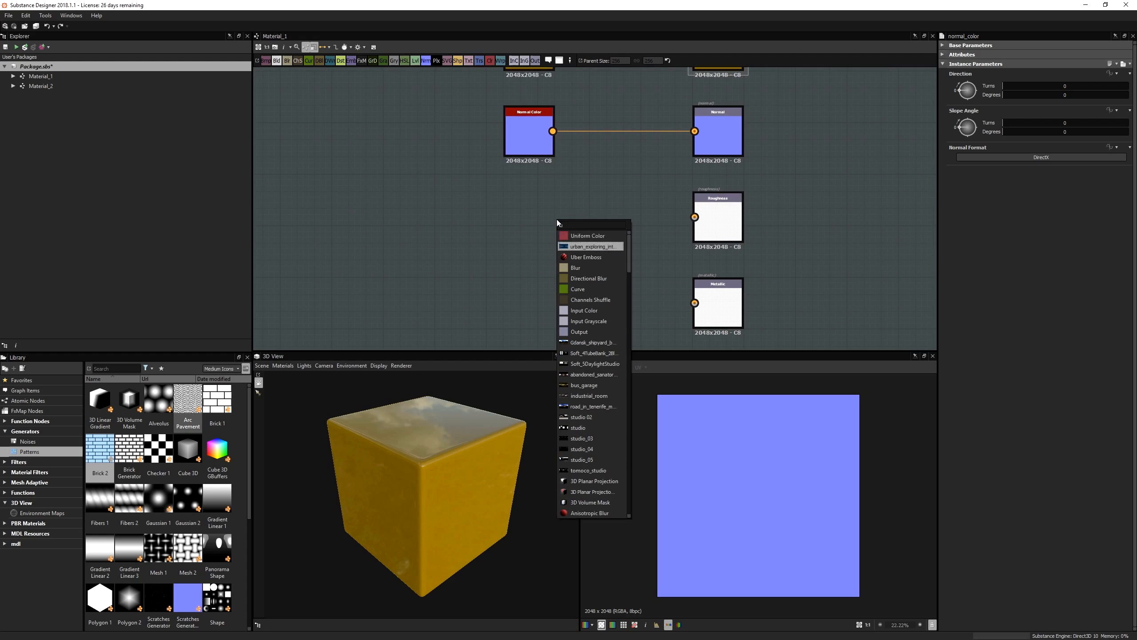
key(Up)
key(Return)
drag(550, 225, 520, 238)
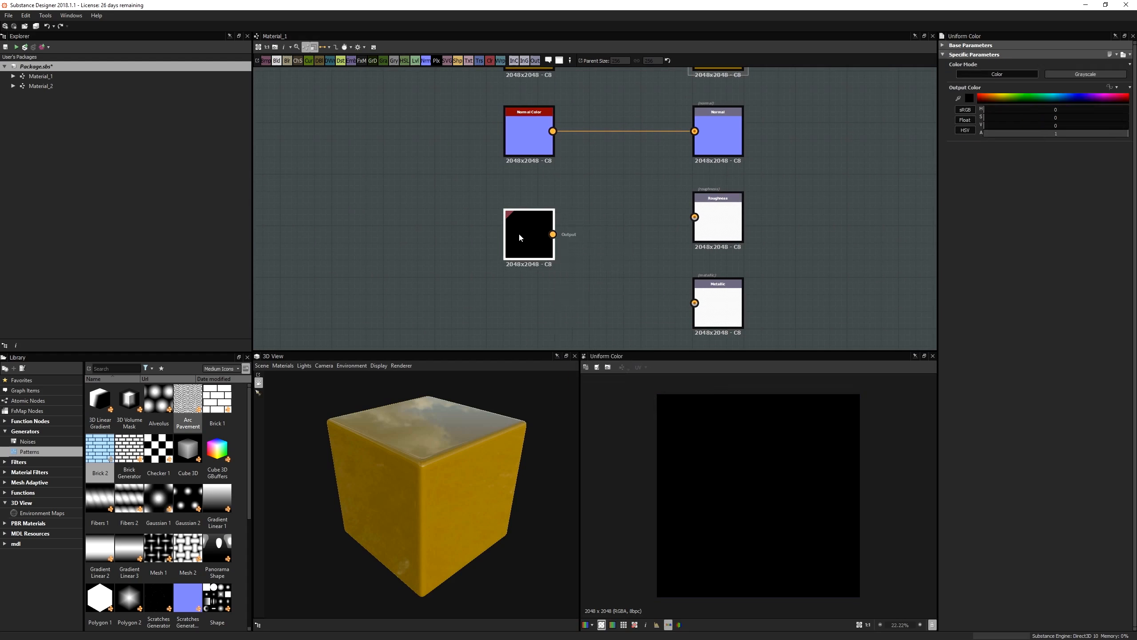
click(1054, 77)
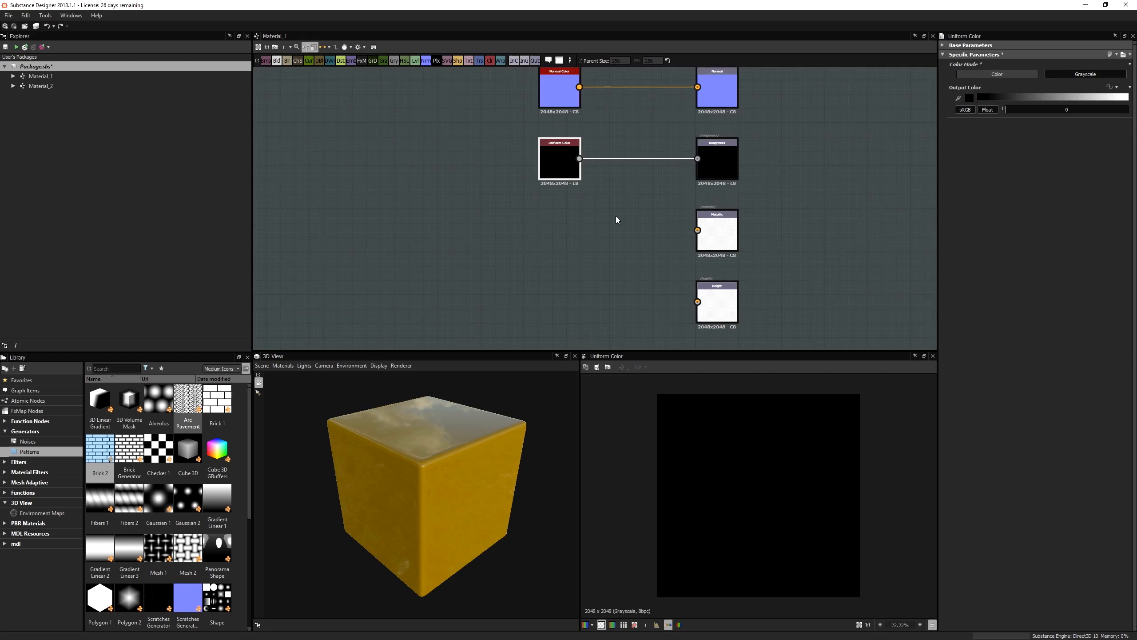
- Duplicate the grayscale Uniform Color node twice, linking one copy to Metallic and the other to Height
key(ctrl+d)
drag(598, 222, 698, 231)
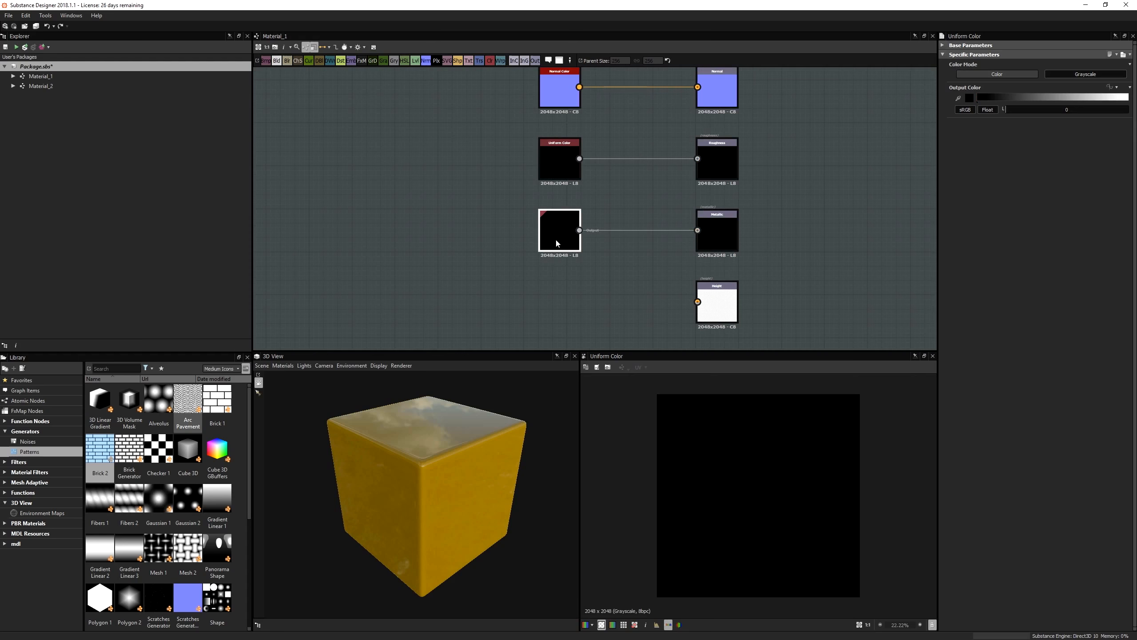
key(ctrl+d)
drag(603, 258, 698, 302)
- Move all five source nodes together slightly farther away from the output nodes
scroll(619, 253, down, 2)
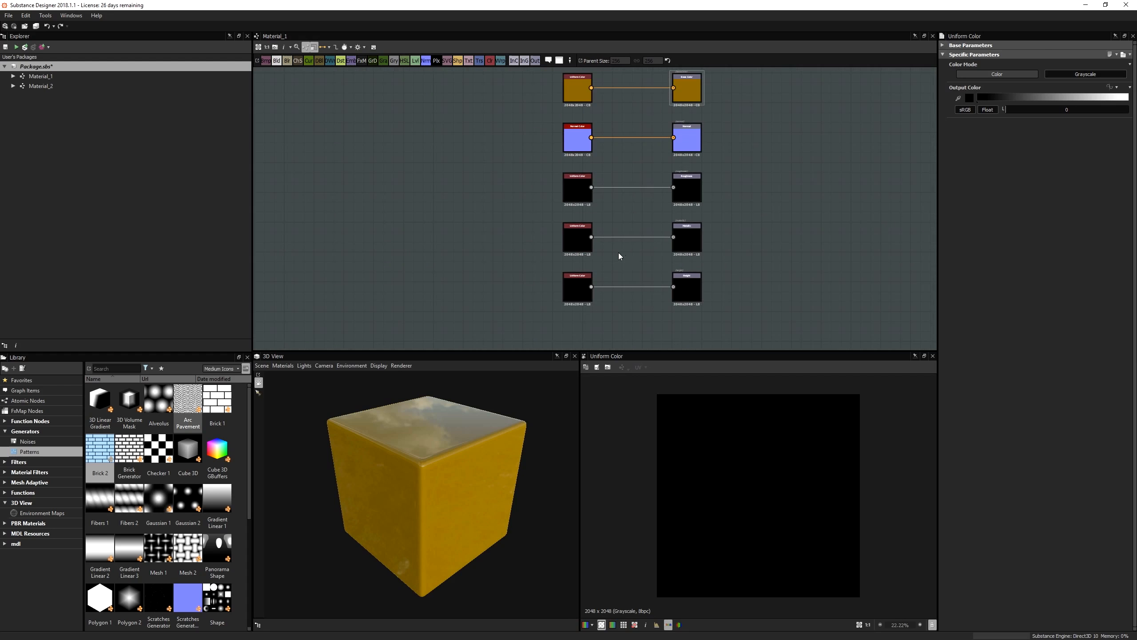
key(f)
drag(529, 440, 472, 440)
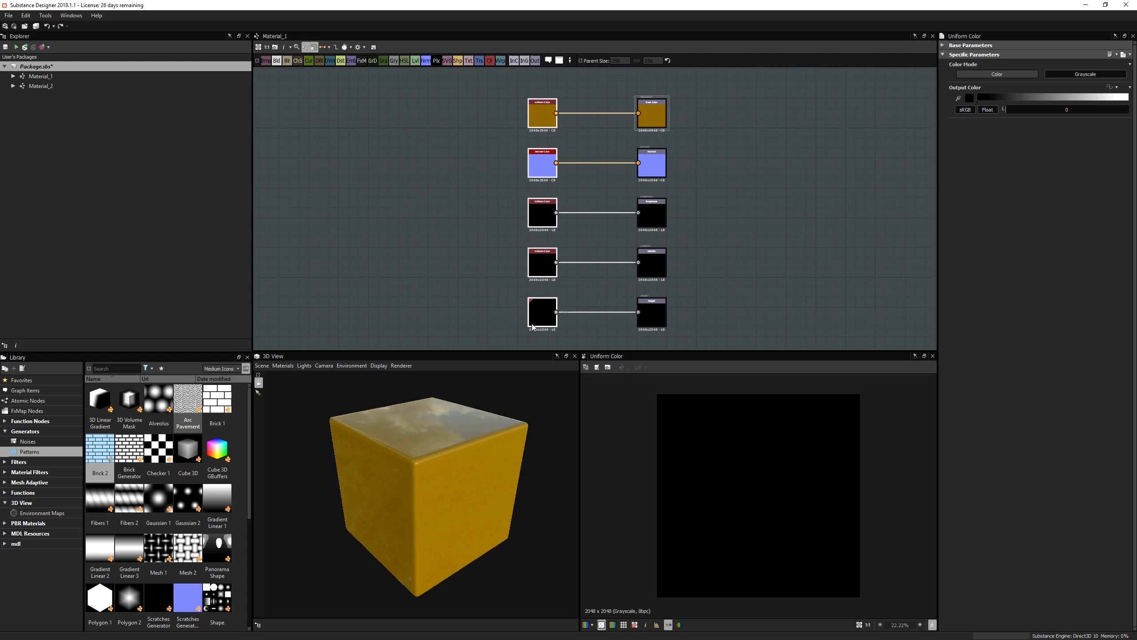
drag(531, 296, 511, 297)
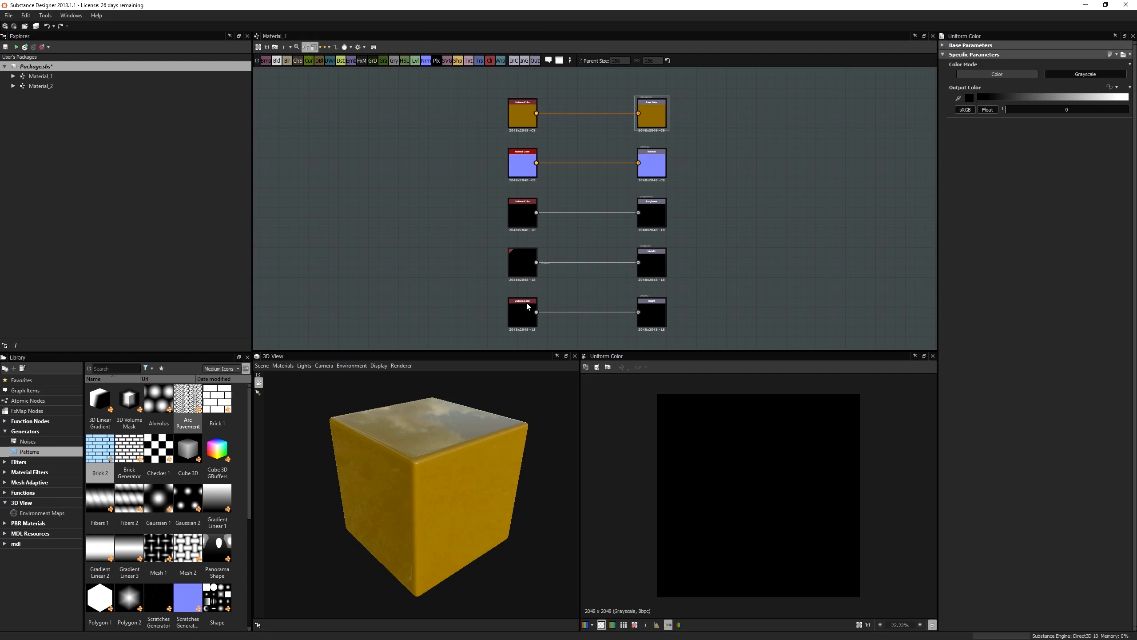
middle_drag(697, 259, 705, 252)
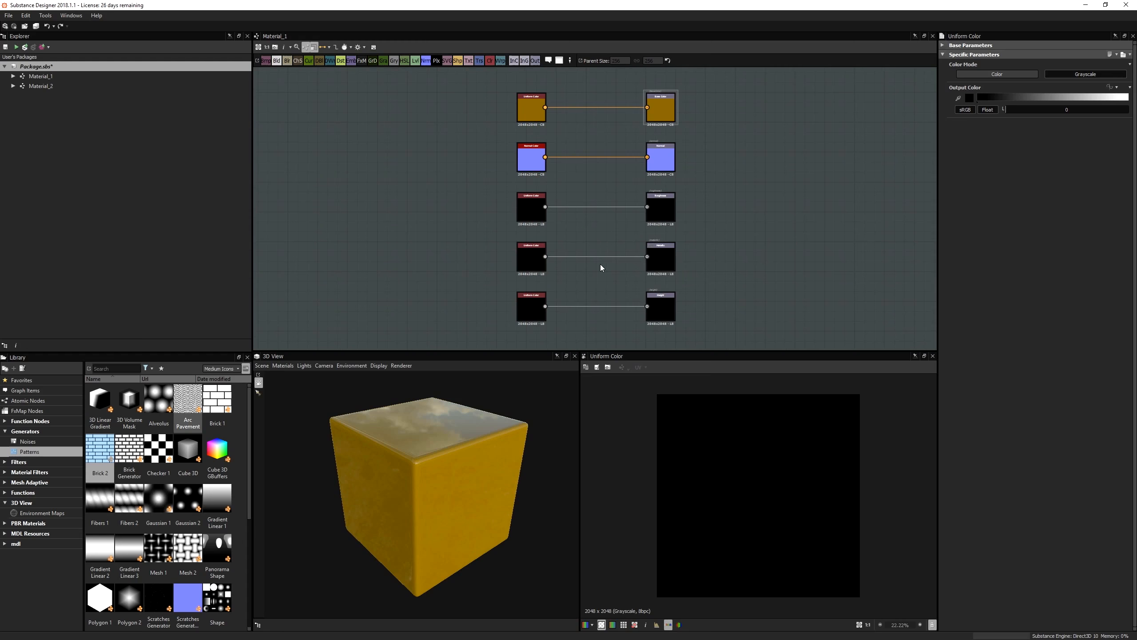
- Set the Uniform Color node feeding Metallic to white (1) and inspect the cube's reflections
scroll(642, 268, up, 4)
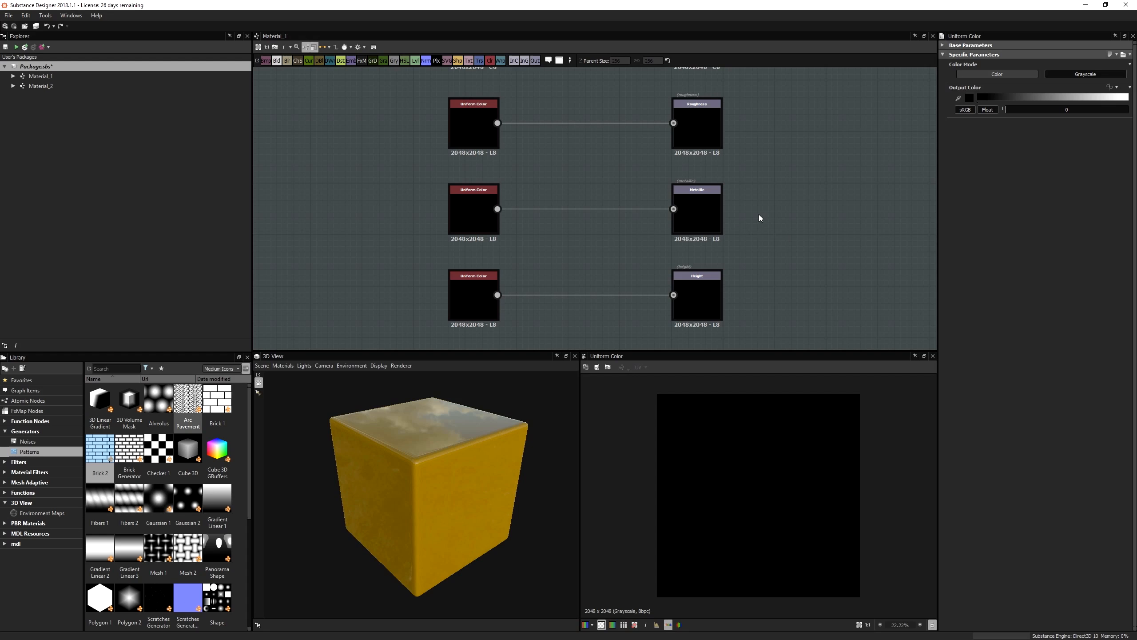
click(493, 223)
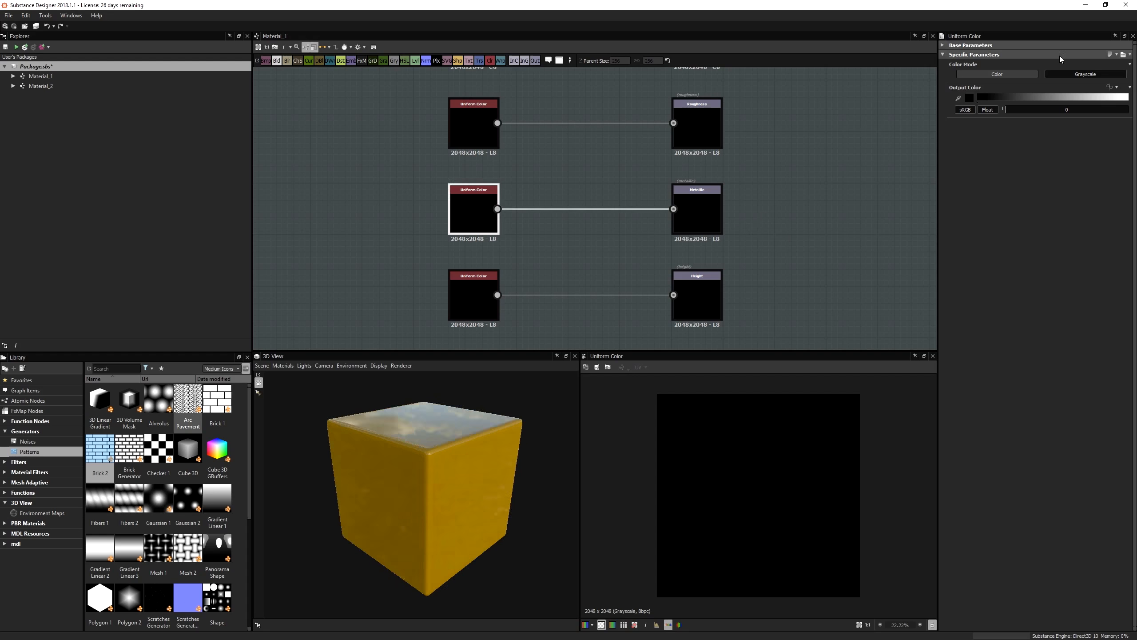
drag(994, 94, 1128, 97)
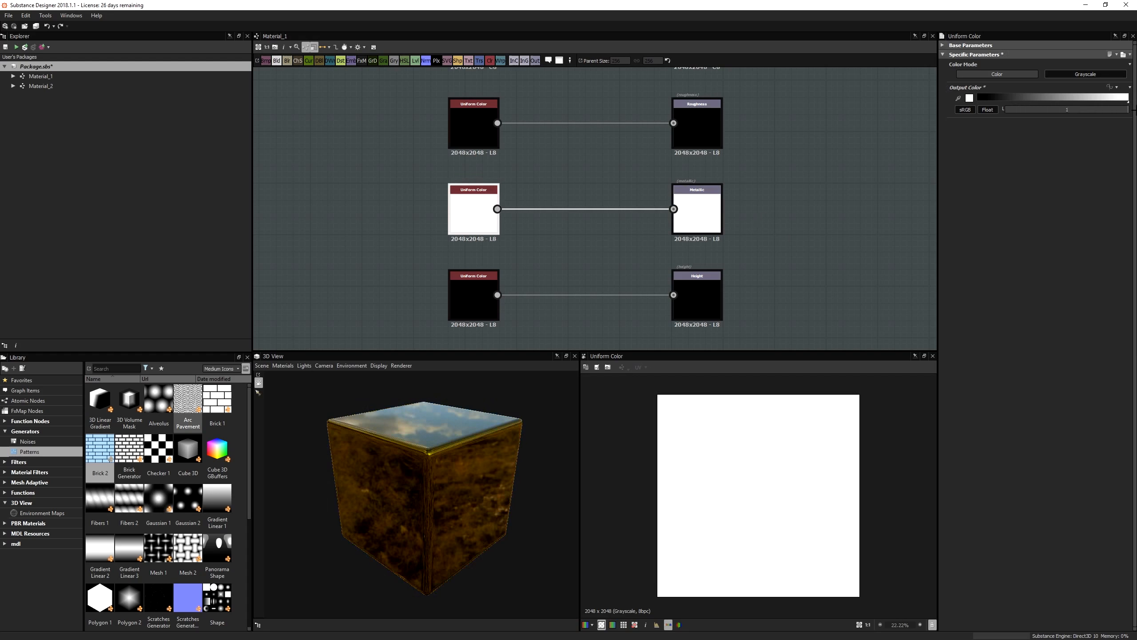
drag(427, 457, 477, 427)
drag(431, 521, 432, 522)
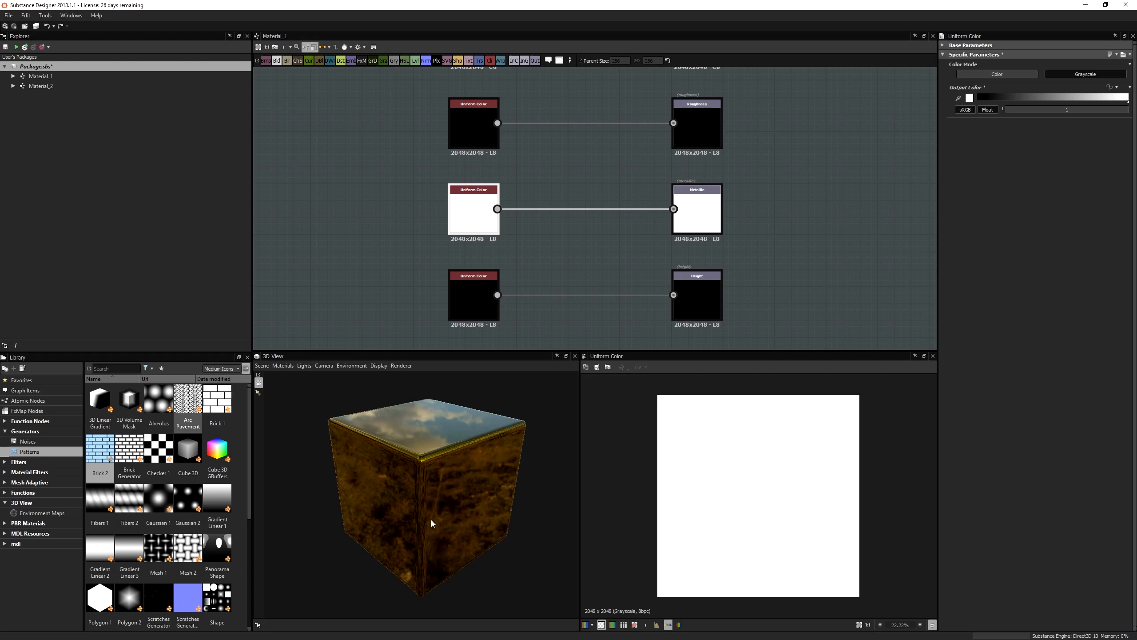
- Set the Uniform Color node feeding Roughness to a very dark gray, checking the cube's reflections from several angles
scroll(558, 238, down, 3)
scroll(588, 170, up, 2)
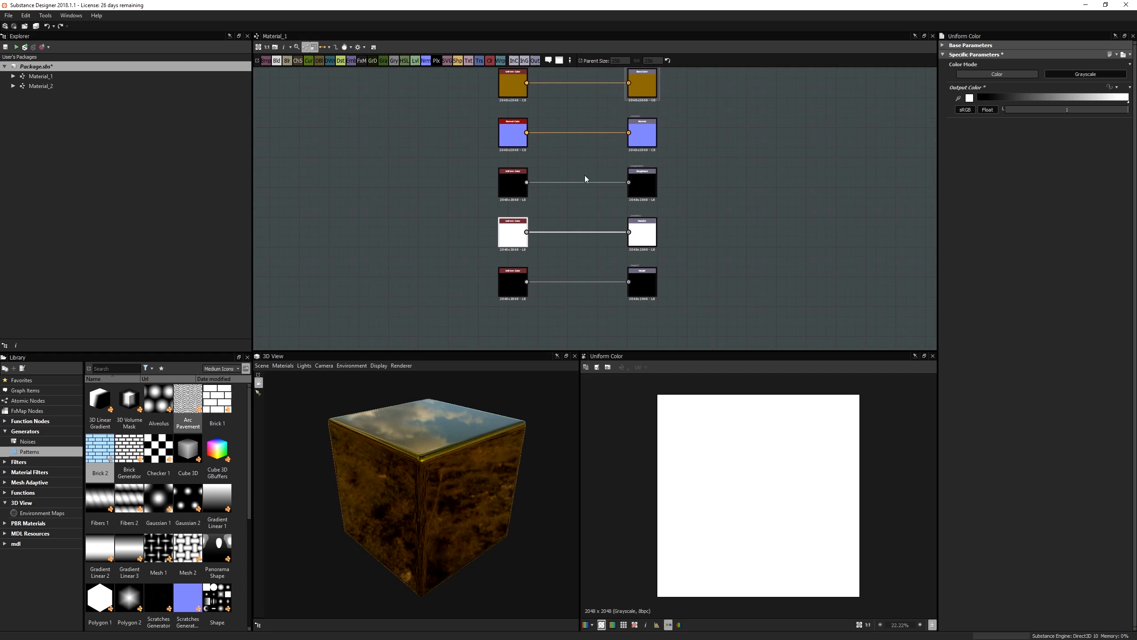
scroll(569, 185, up, 2)
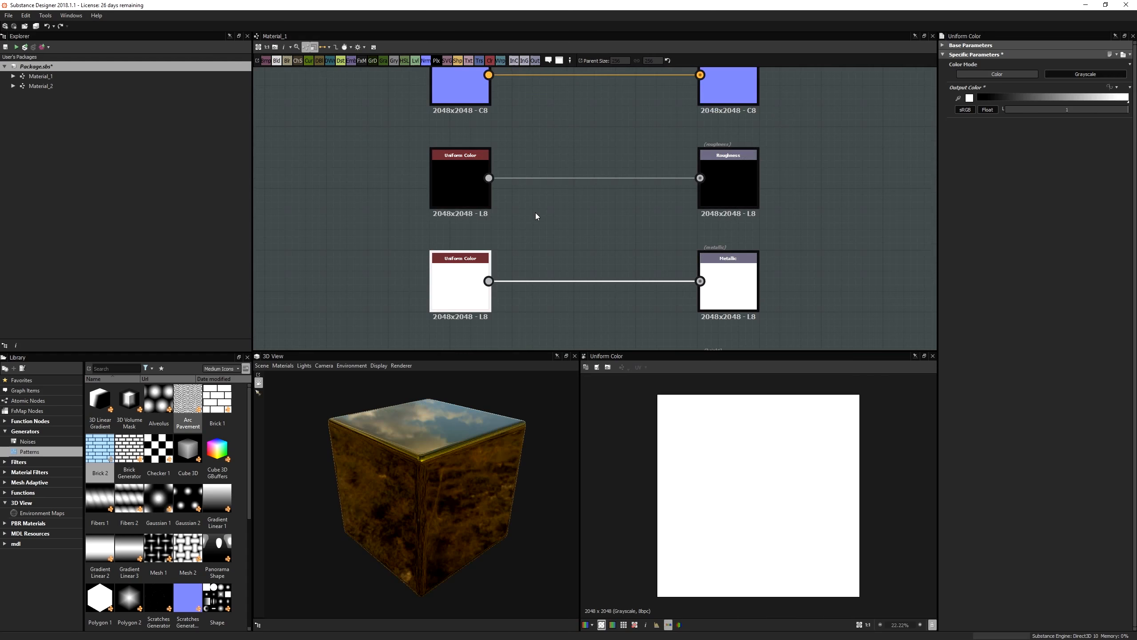
scroll(535, 212, down, 1)
click(470, 190)
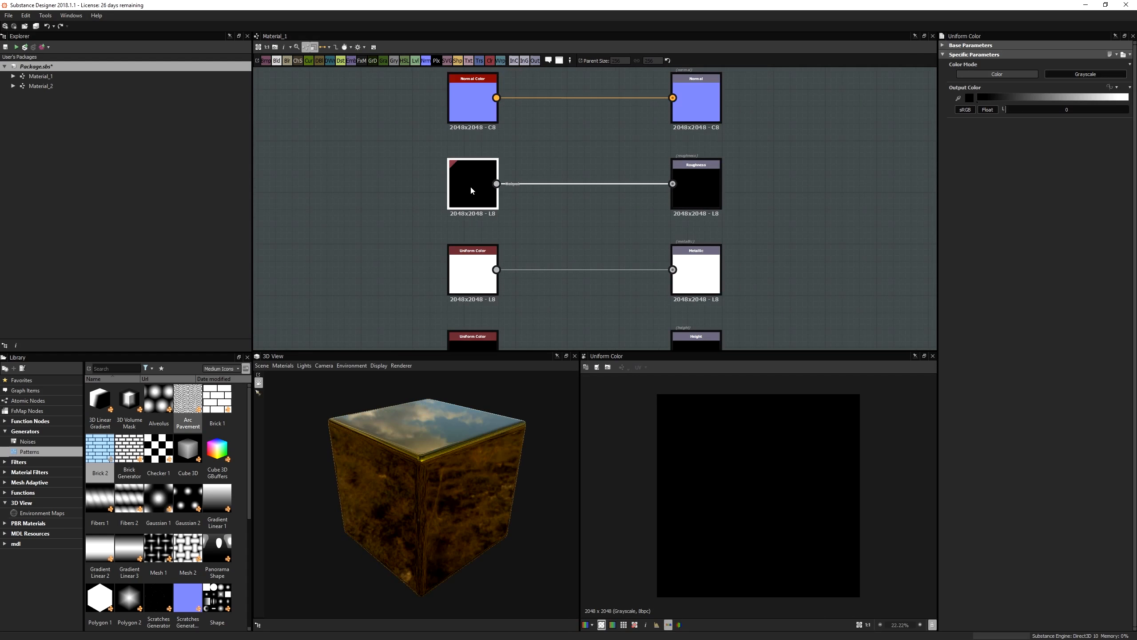
scroll(551, 206, up, 1)
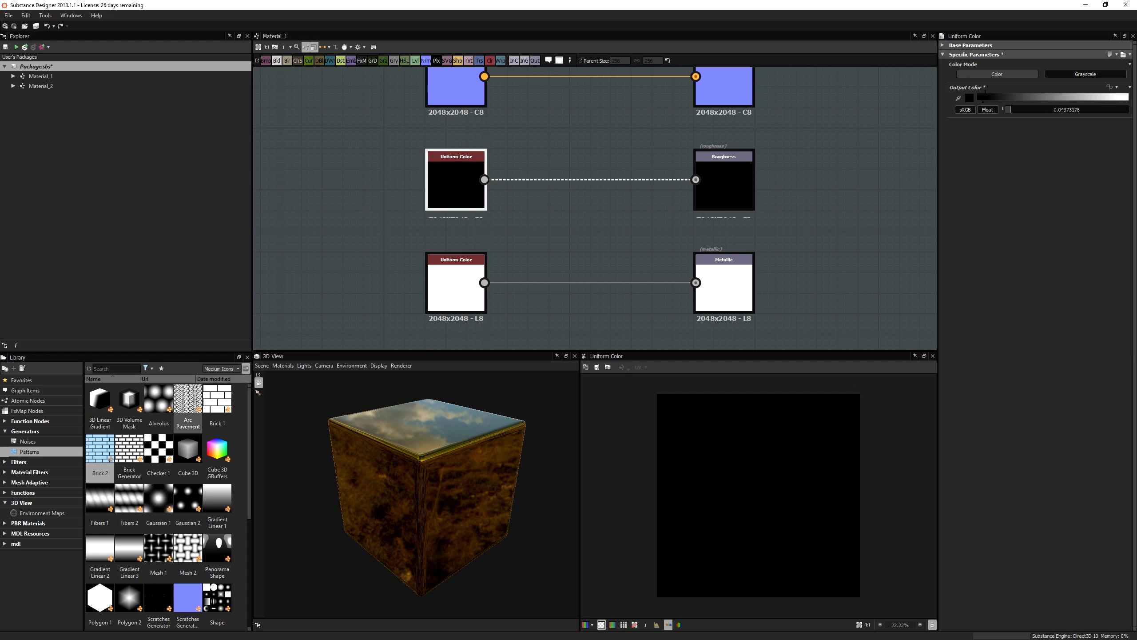
click(1007, 97)
drag(1008, 97, 984, 97)
drag(475, 536, 446, 578)
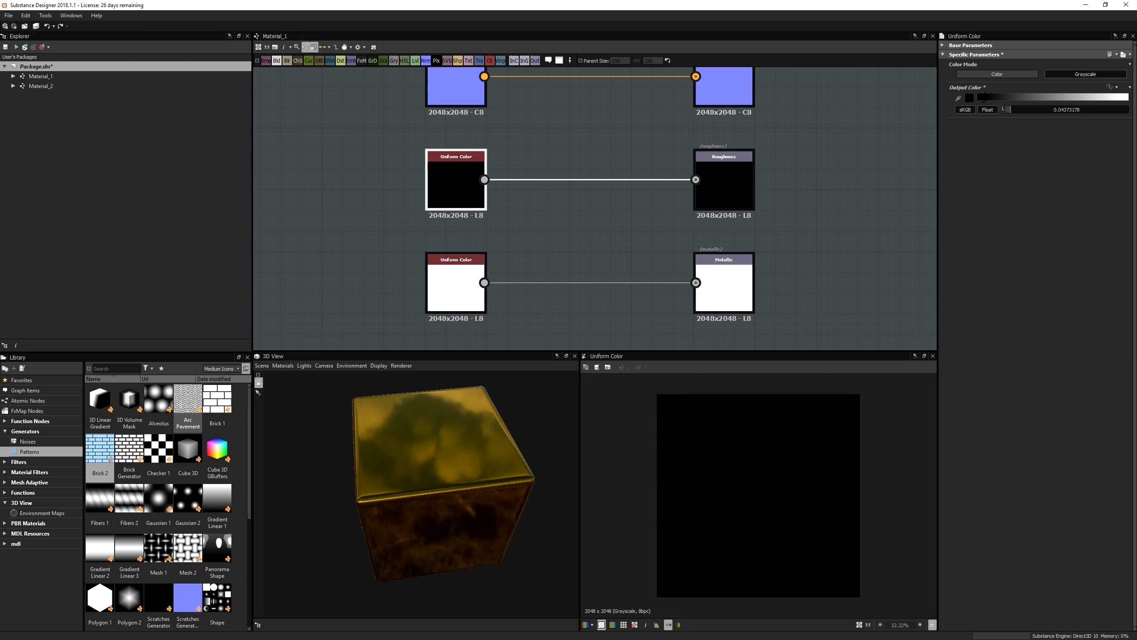
mouse_move(985, 97)
mouse_down()
mouse_move(1126, 97)
mouse_move(968, 101)
mouse_move(991, 102)
mouse_up()
drag(395, 511, 351, 507)
drag(440, 535, 445, 518)
- Examine the Normal Color node, the chain of linked outputs and the metallic look of the cube
scroll(617, 155, down, 3)
scroll(598, 208, down, 1)
scroll(534, 151, up, 2)
scroll(511, 182, up, 3)
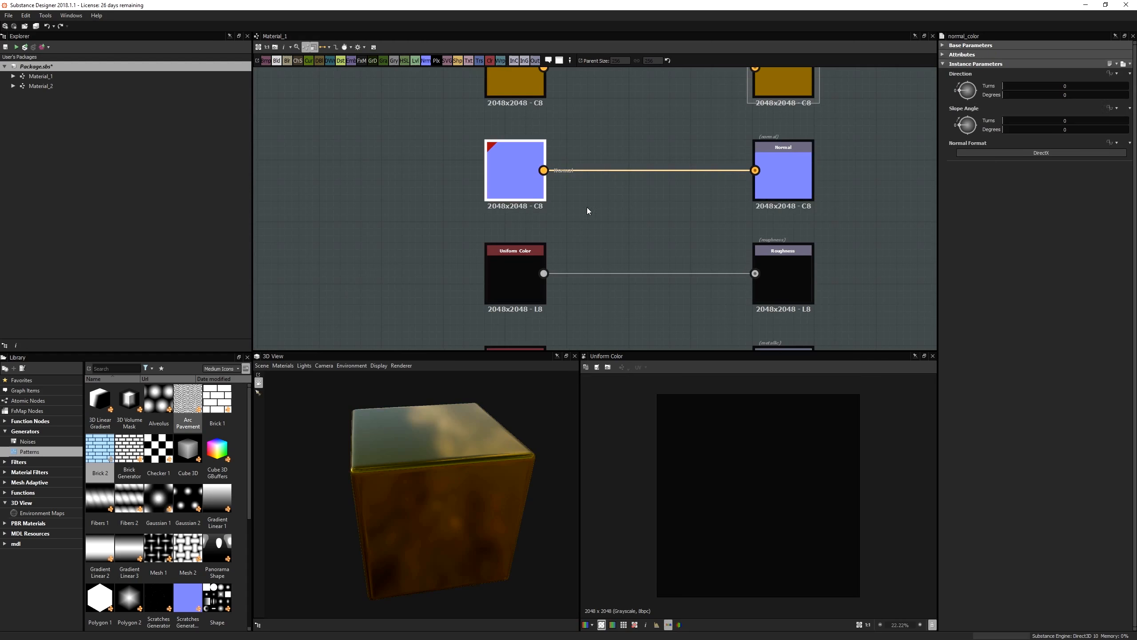
middle_drag(587, 199, 577, 269)
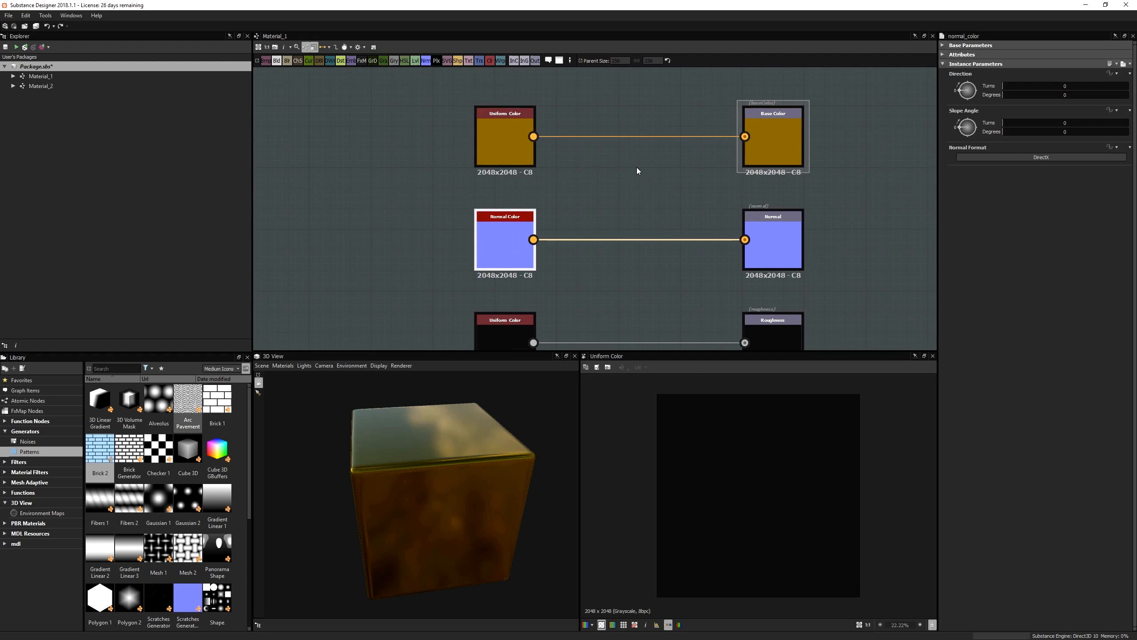
scroll(638, 171, down, 2)
middle_drag(650, 223, 608, 194)
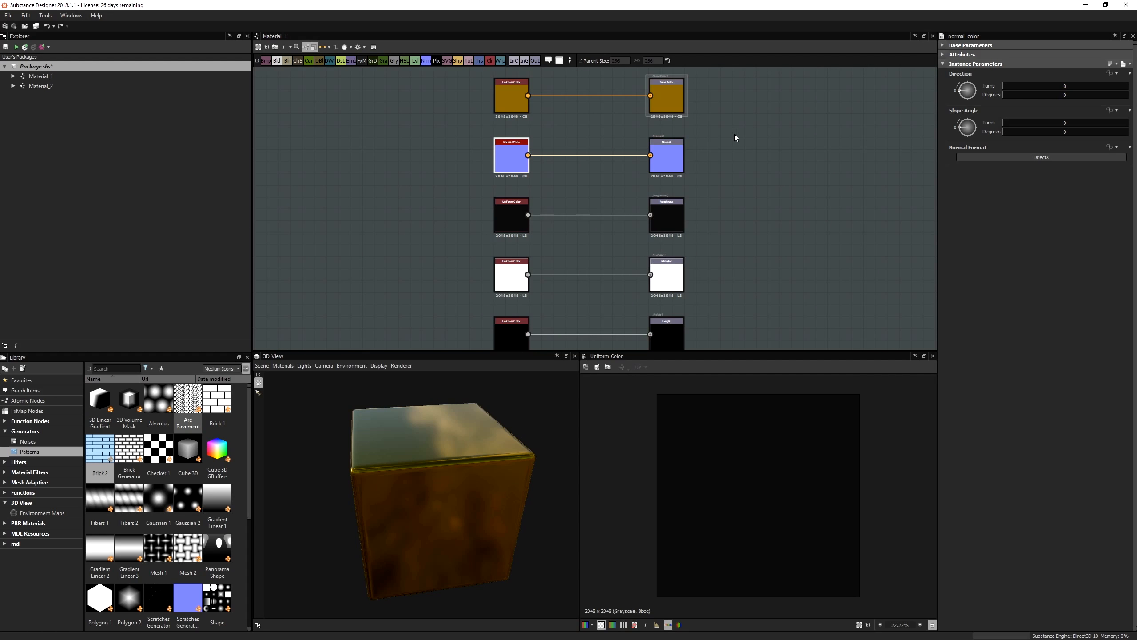
drag(537, 394, 519, 430)
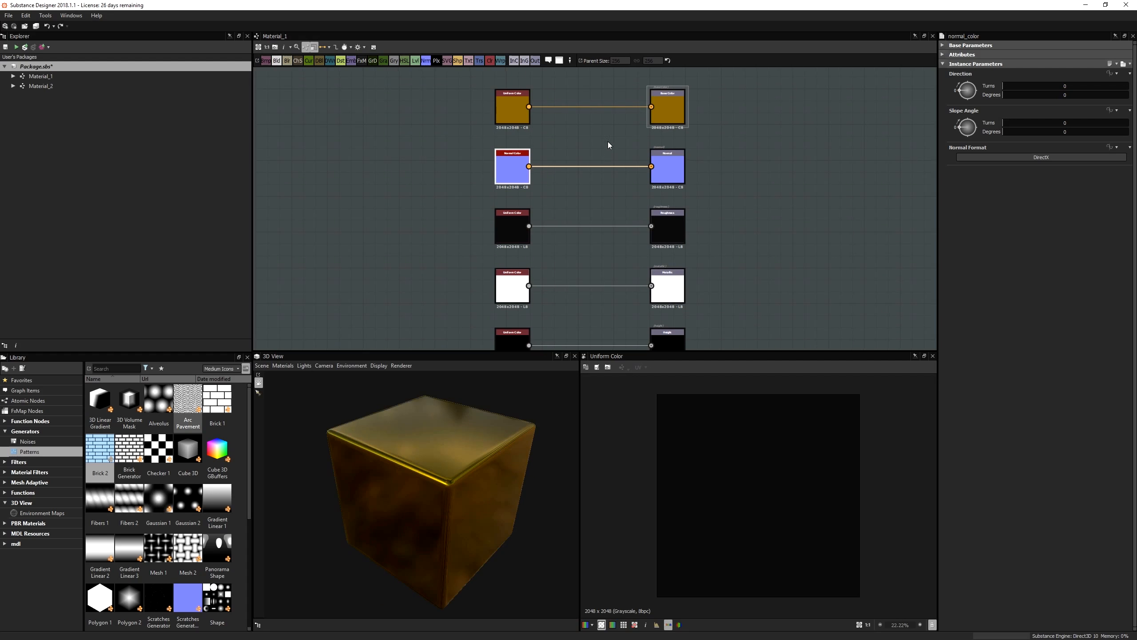
- Adjust the Base Color's Uniform Color to a muted gold with hue about 0.128, saturation 0.7 and value about 0.5
click(521, 110)
click(997, 98)
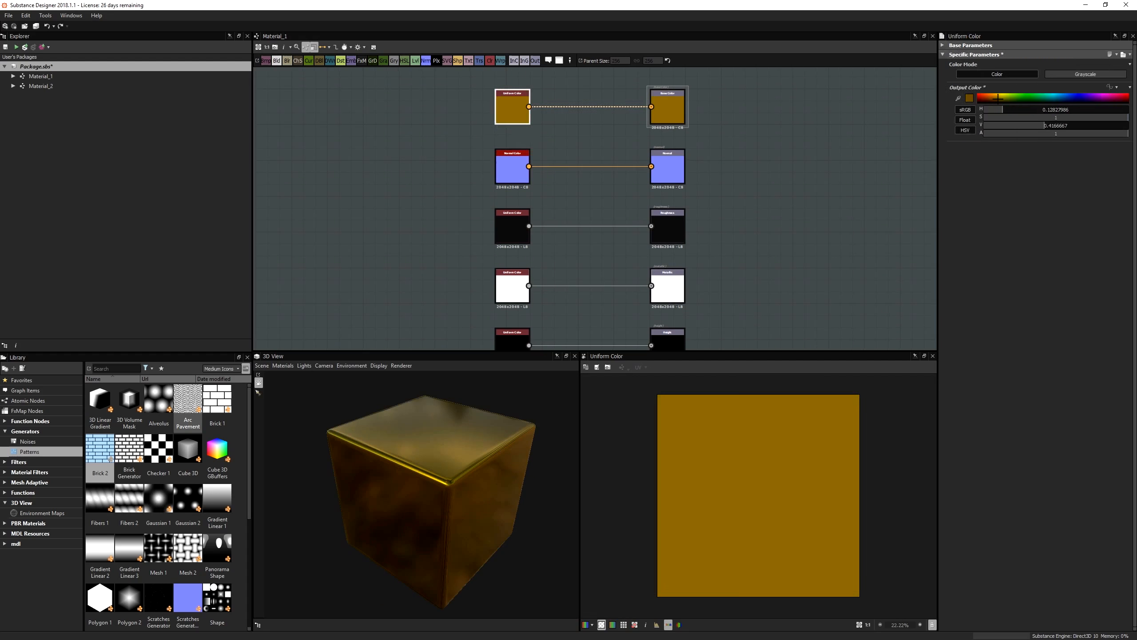
drag(997, 98, 996, 97)
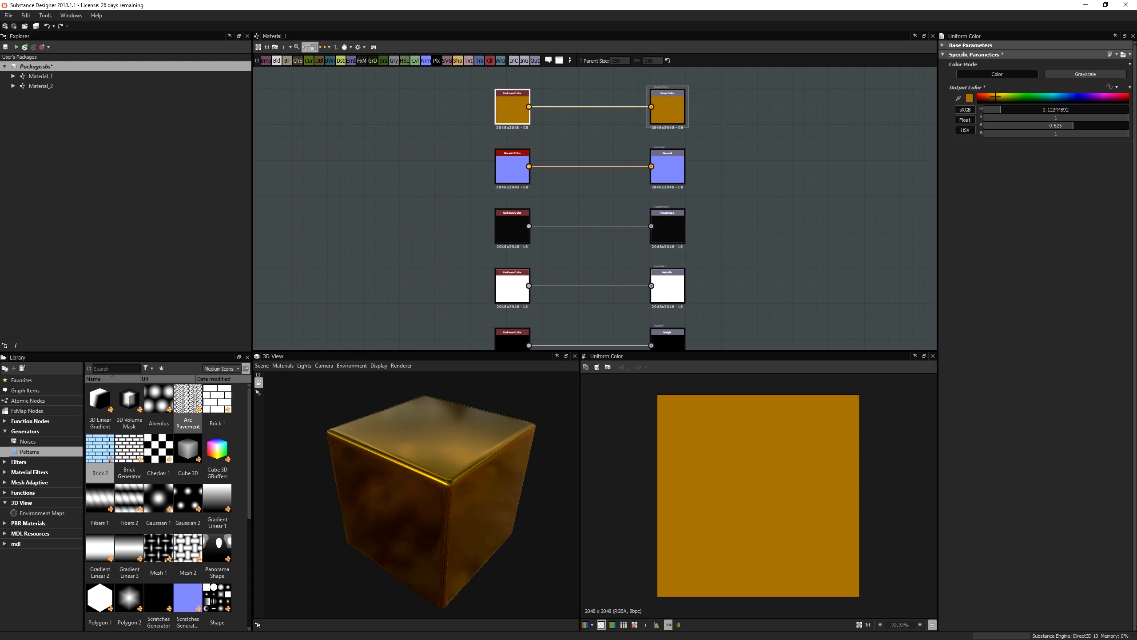
drag(477, 464, 423, 522)
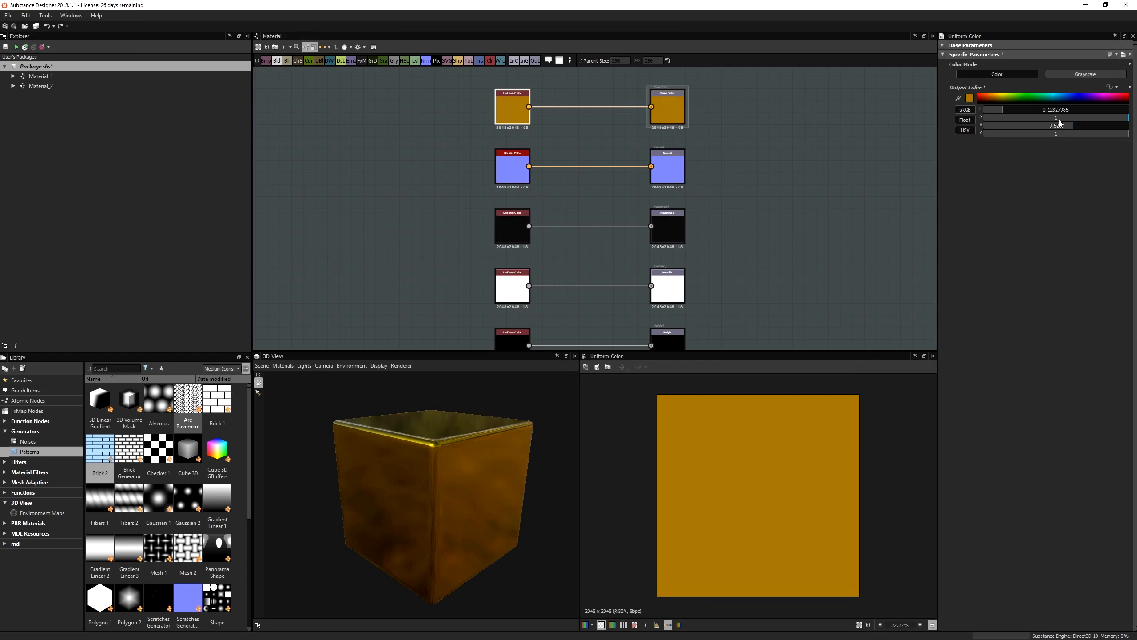
drag(1105, 116, 1058, 127)
scroll(514, 199, down, 3)
drag(493, 492, 450, 510)
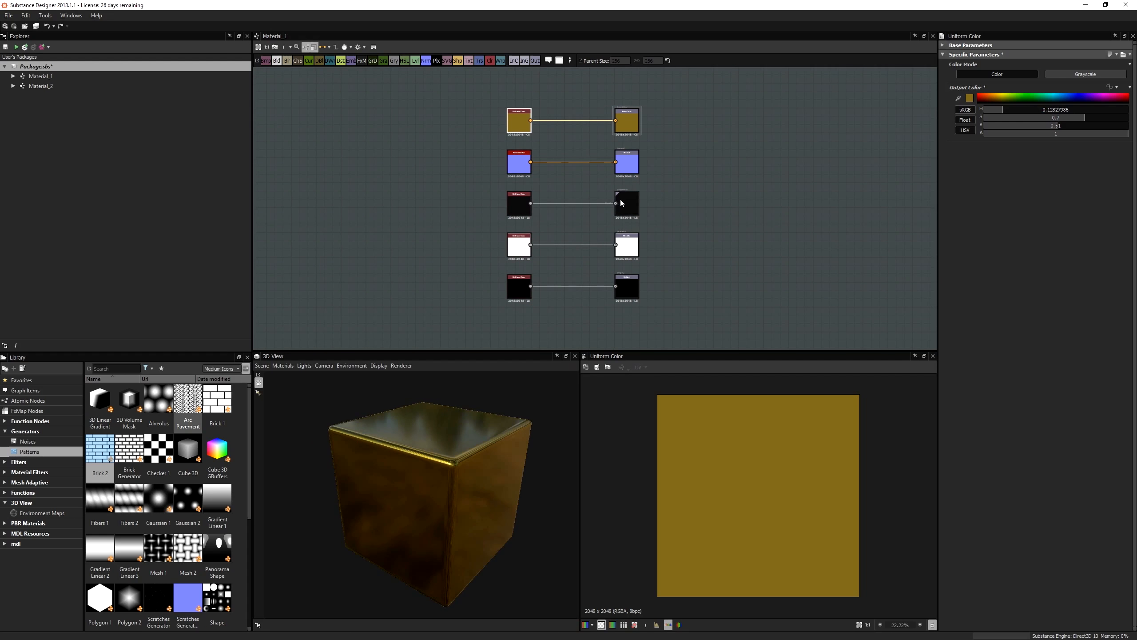
middle_drag(619, 200, 647, 202)
drag(701, 110, 533, 305)
drag(477, 514, 492, 506)
click(638, 335)
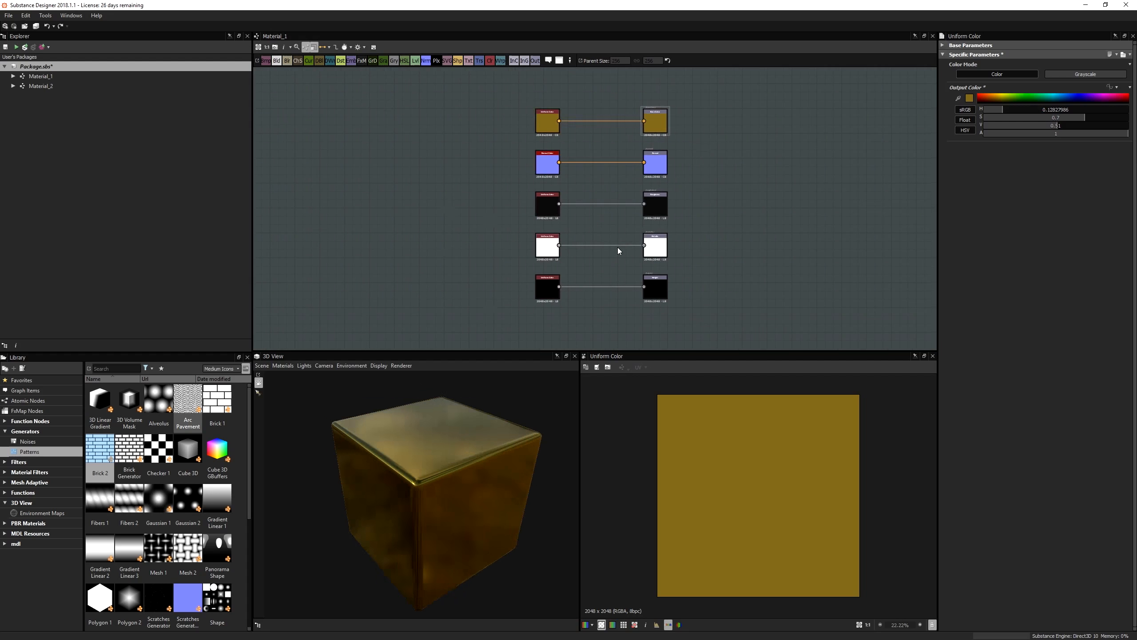
scroll(617, 247, up, 2)
scroll(599, 160, down, 1)
middle_drag(598, 160, 602, 179)
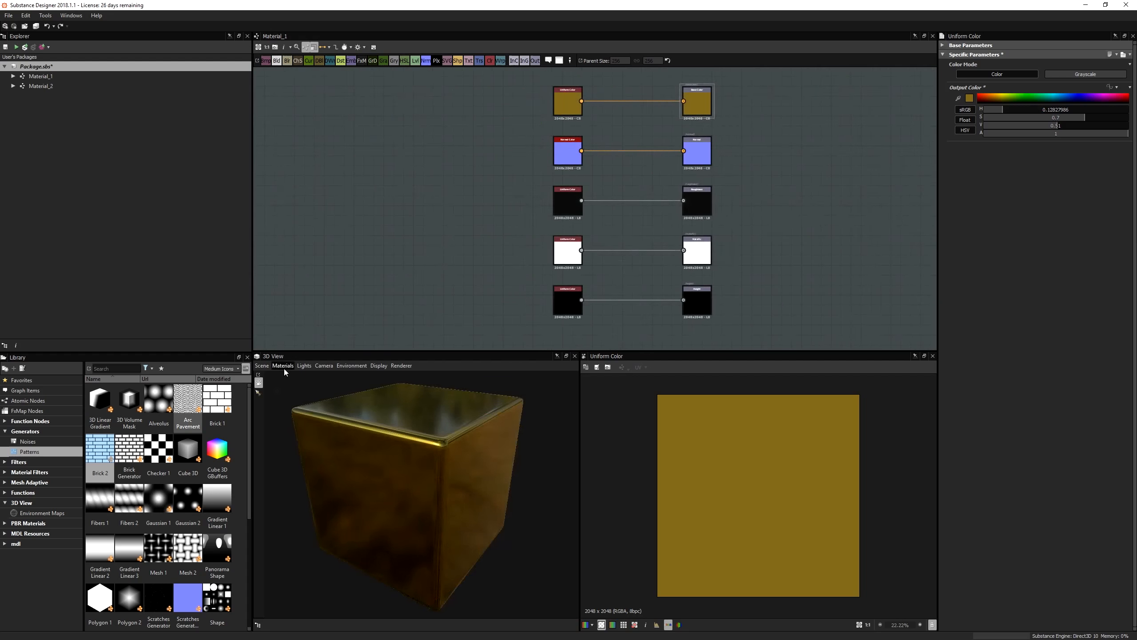
- Switch the default material's shader definition to the physically_specular_glossiness Parallax Occlusion variant and inspect the cube
click(283, 365)
mouse_move(287, 379)
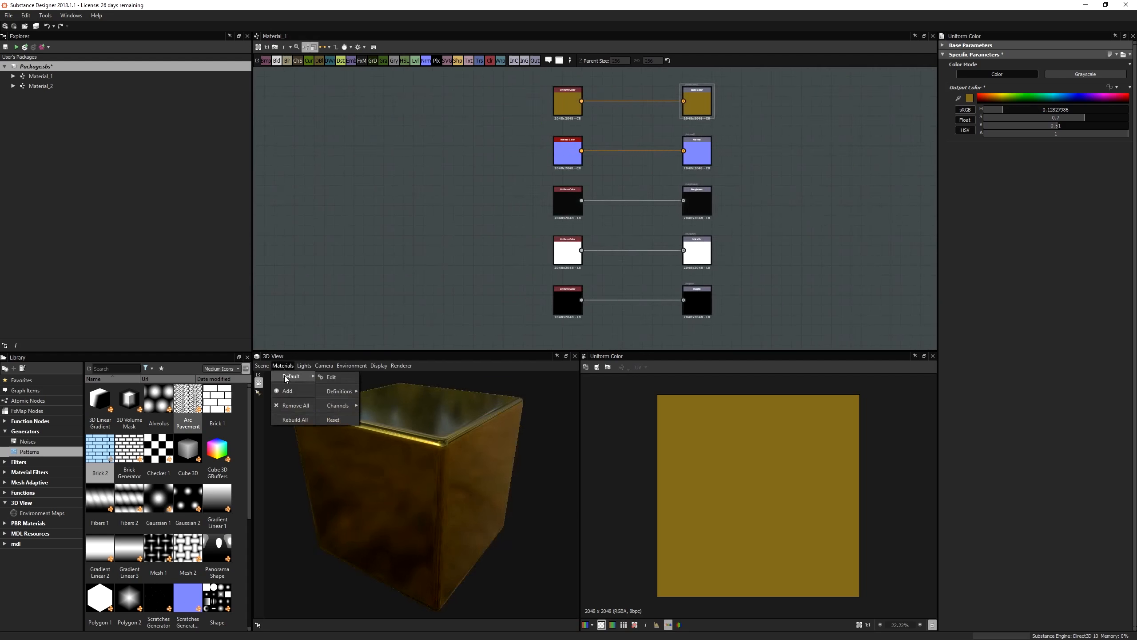
mouse_move(348, 391)
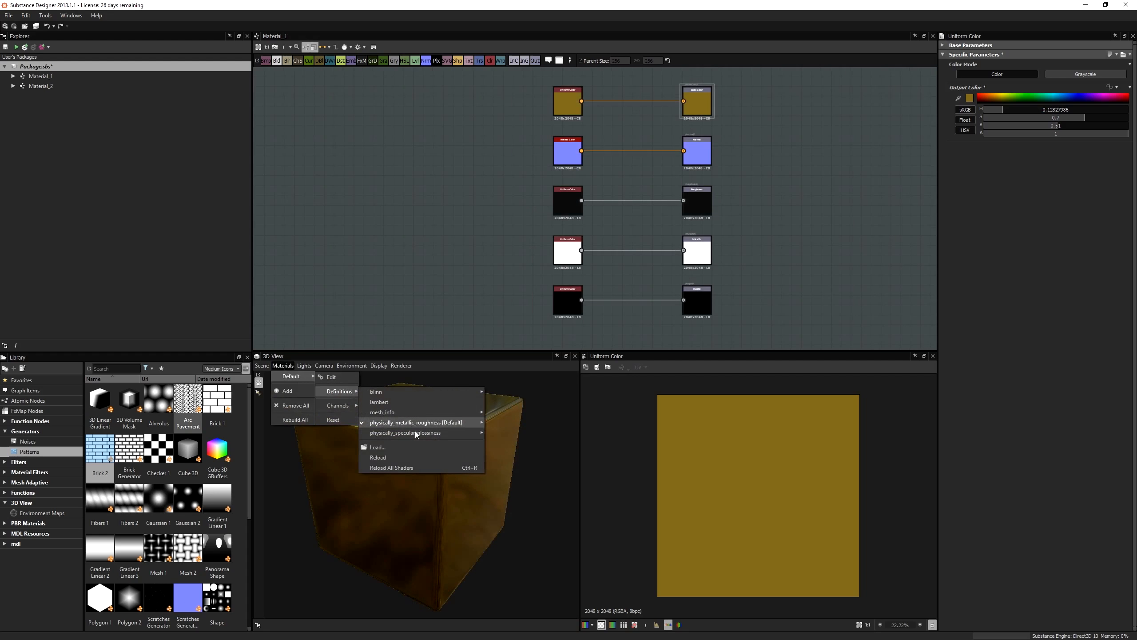
mouse_move(416, 432)
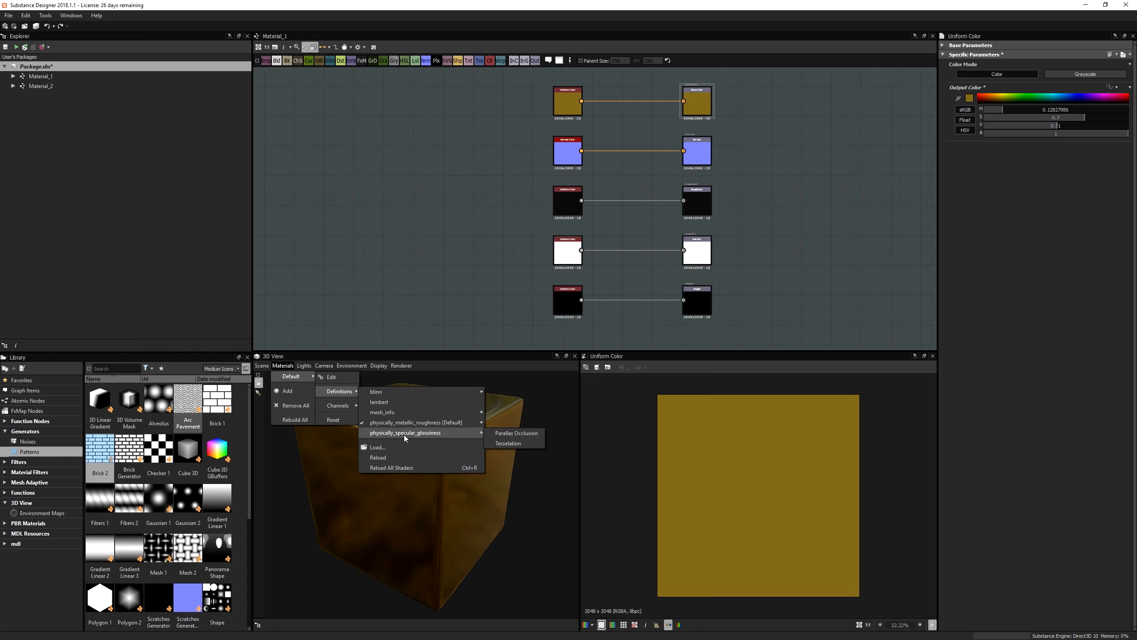
click(497, 435)
drag(511, 507, 405, 400)
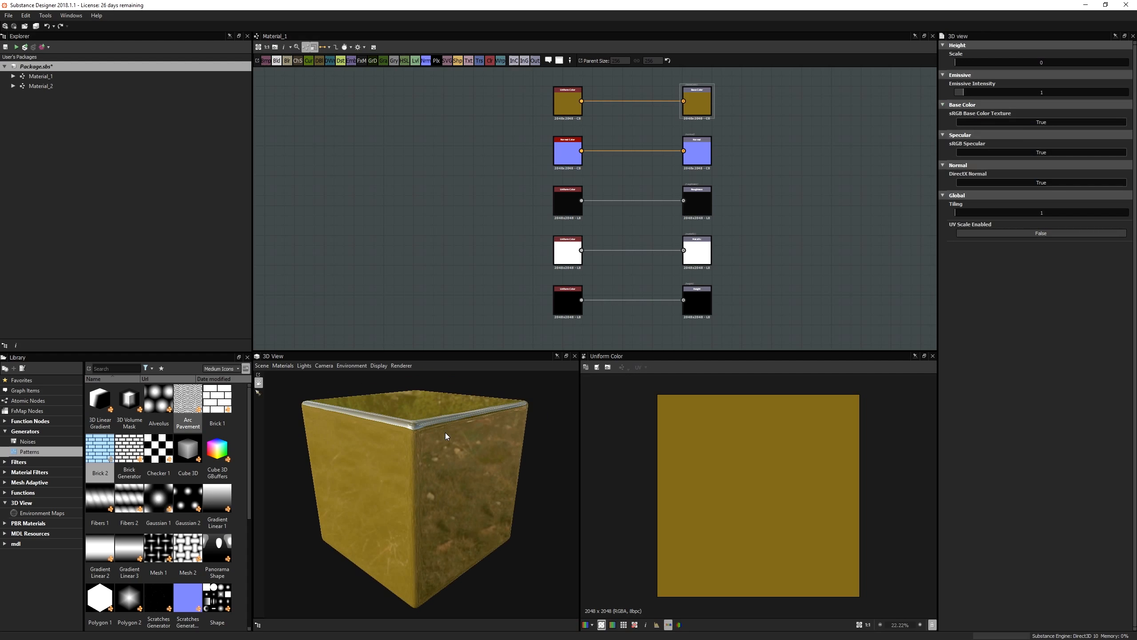
- Set the default material's shader definition back to physically_metallic_roughness
click(289, 366)
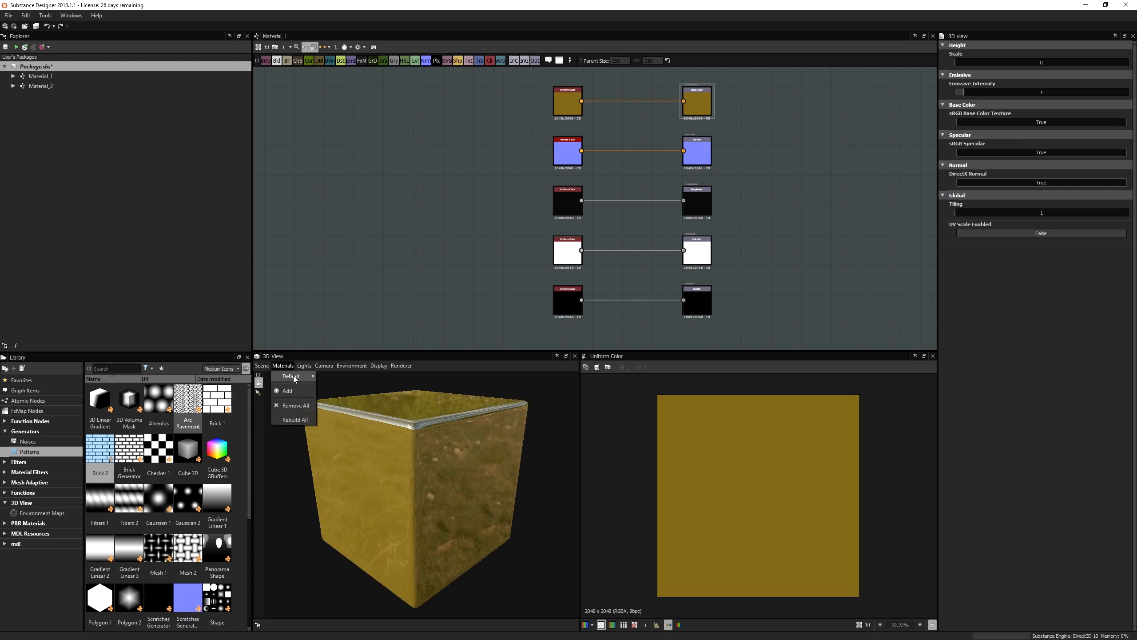
mouse_move(294, 376)
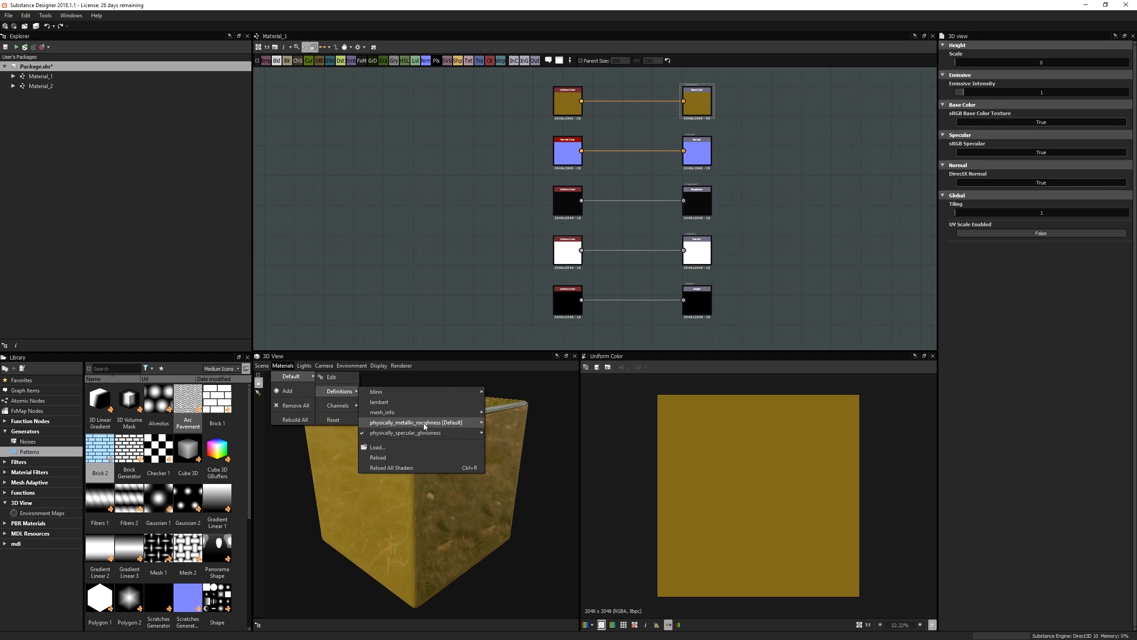
mouse_move(414, 426)
click(535, 422)
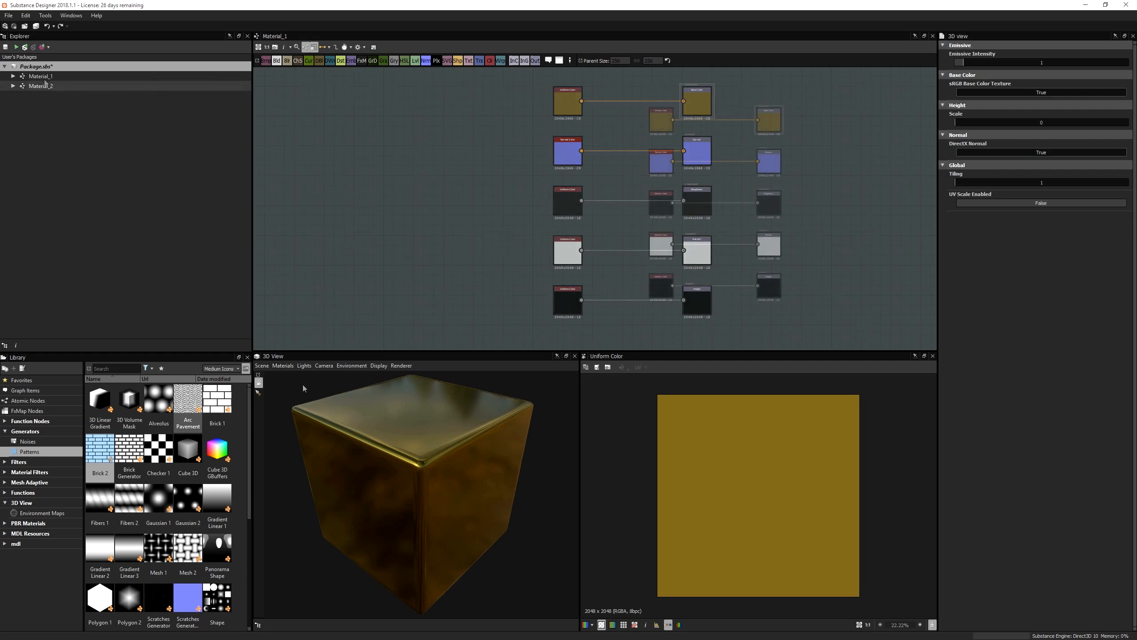
- Rename the Material_1 graph as Metal_gold
right_click(45, 77)
click(73, 129)
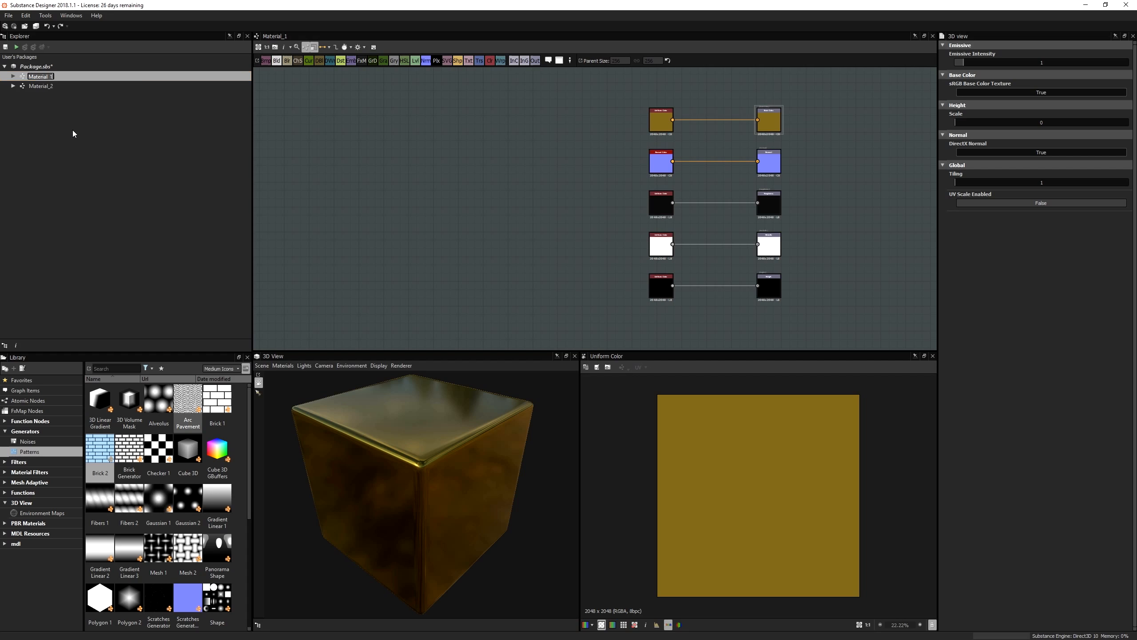
text(Met)
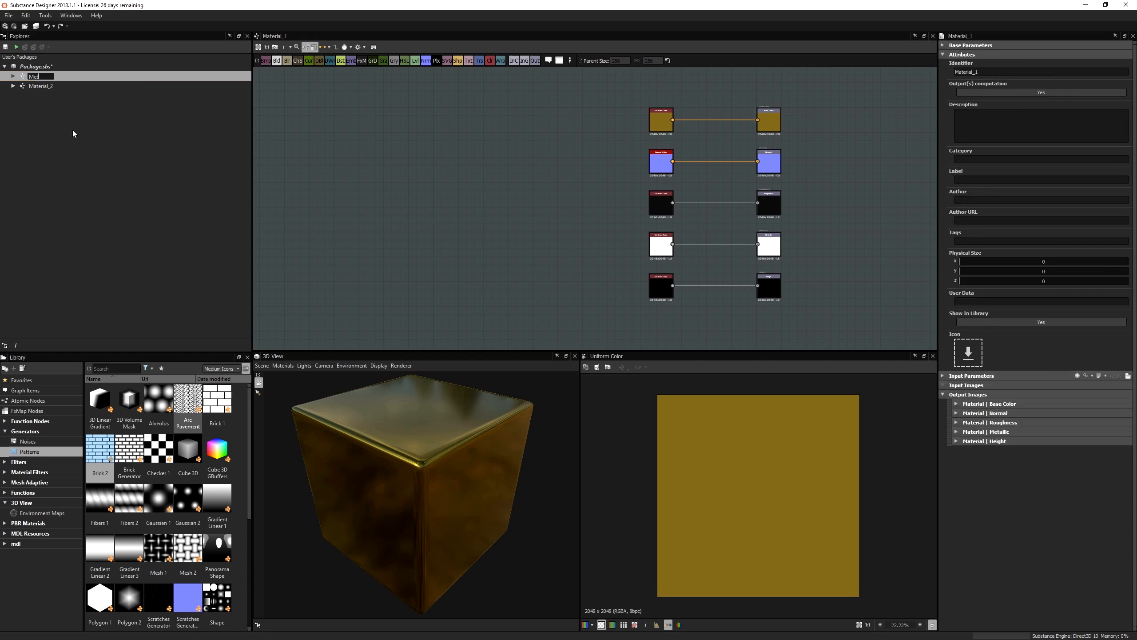
text(al_gold)
key(Return)
- Remove the Material_2 graph from the package and save the package
click(44, 87)
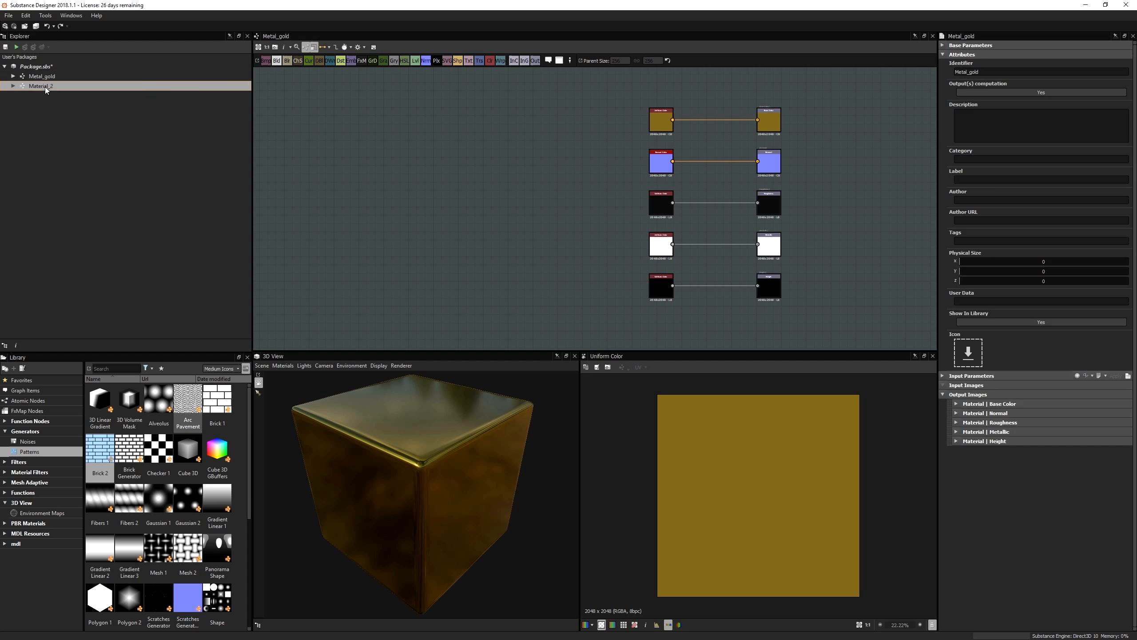
right_click(45, 87)
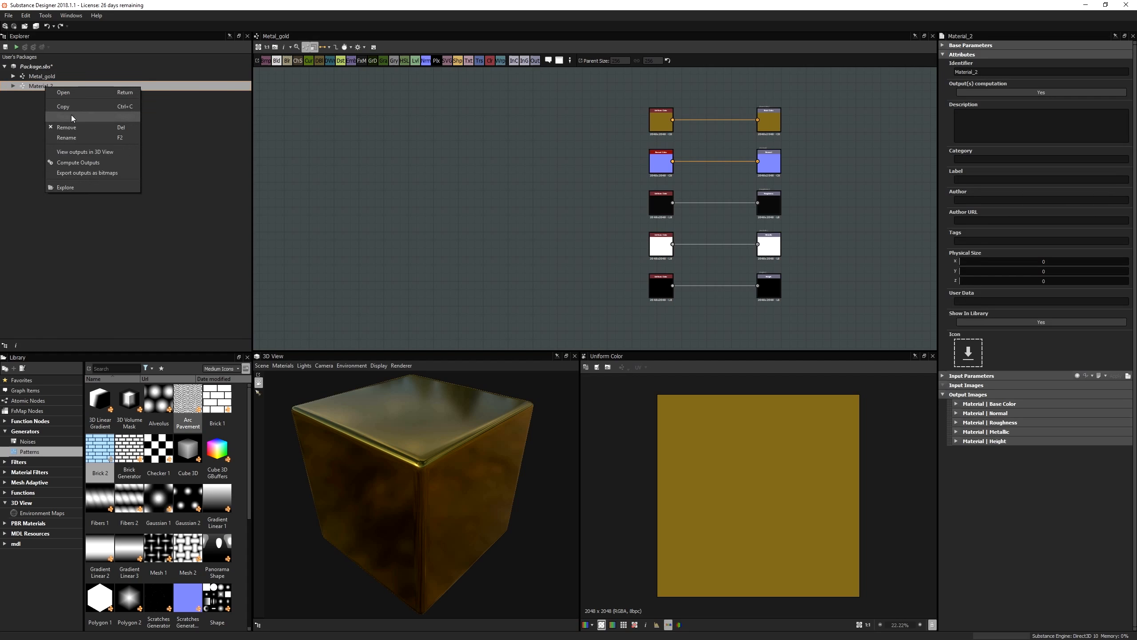
click(81, 128)
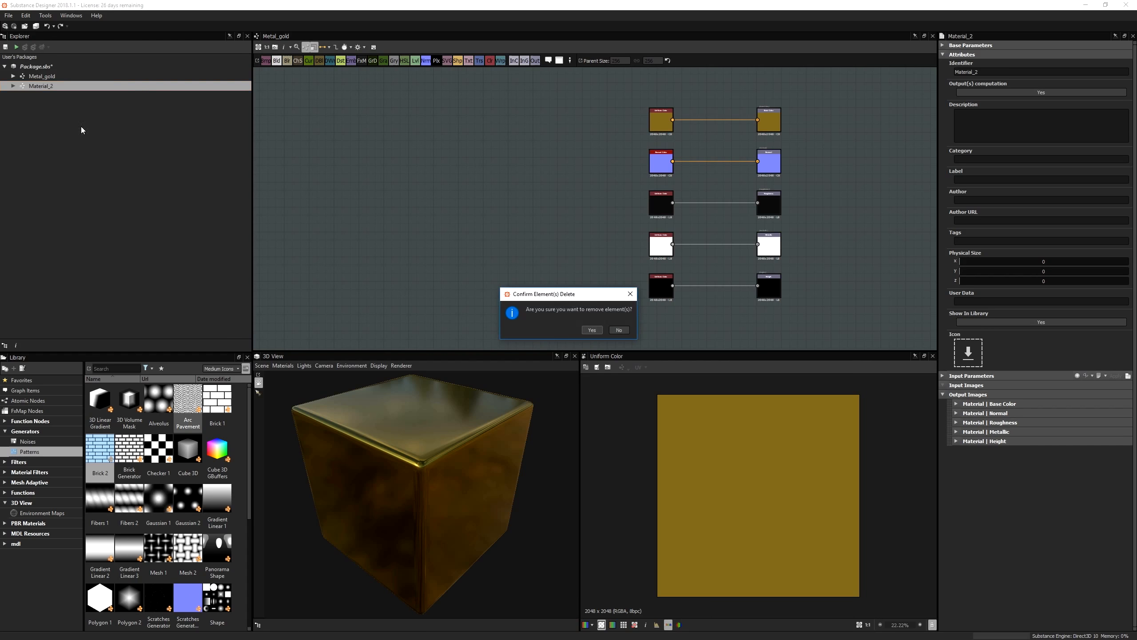
click(589, 331)
click(41, 68)
click(5, 47)
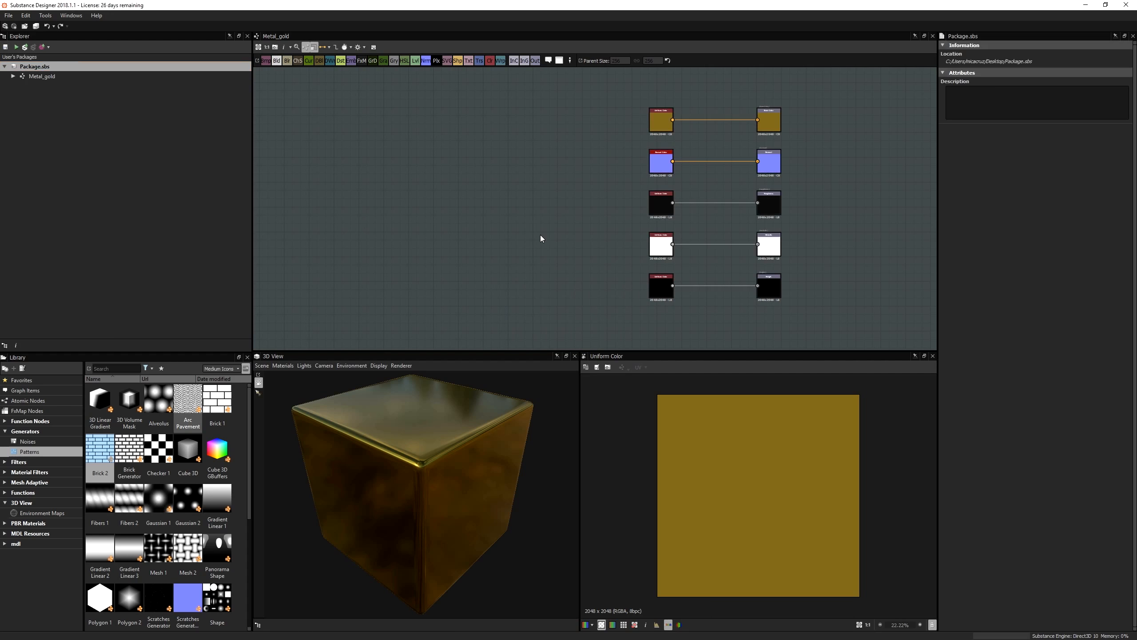
- Move the Normal Color node well away from the Normal output to make room between them
scroll(737, 154, up, 3)
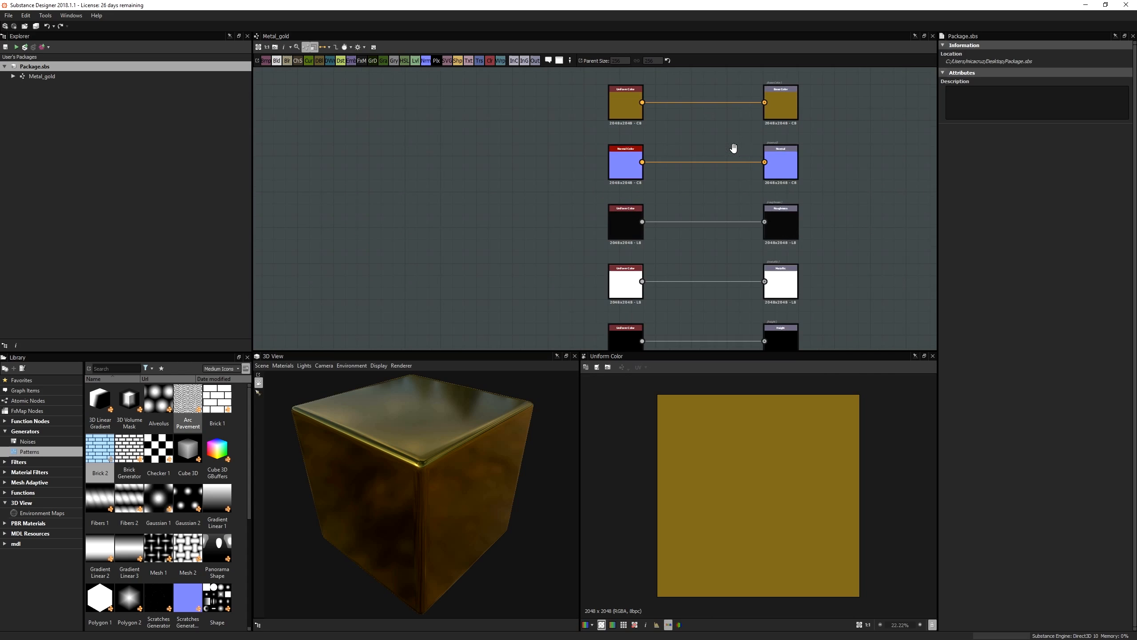
scroll(594, 144, down, 2)
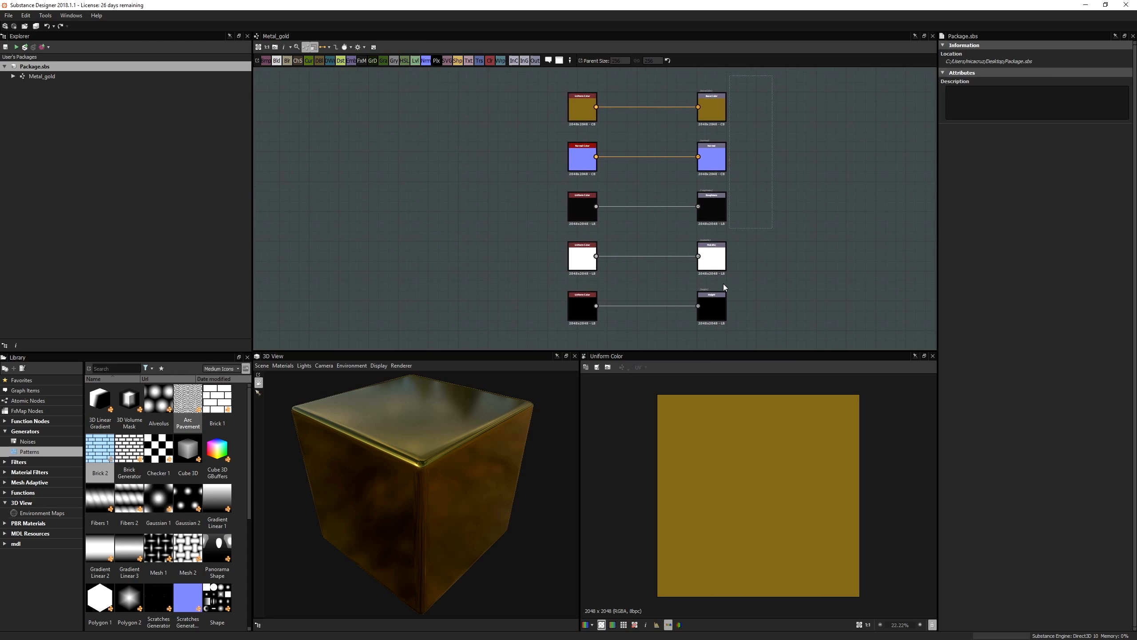
mouse_move(460, 476)
mouse_down()
mouse_move(400, 475)
mouse_move(448, 469)
mouse_move(439, 473)
mouse_up()
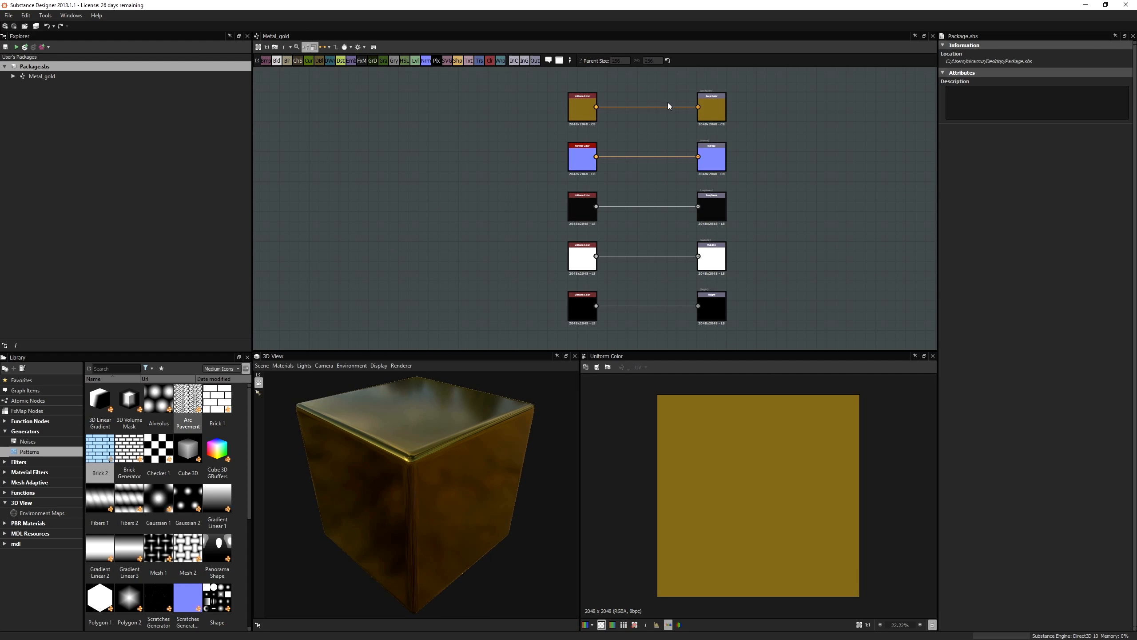
scroll(672, 146, up, 3)
scroll(643, 152, down, 2)
drag(576, 160, 346, 174)
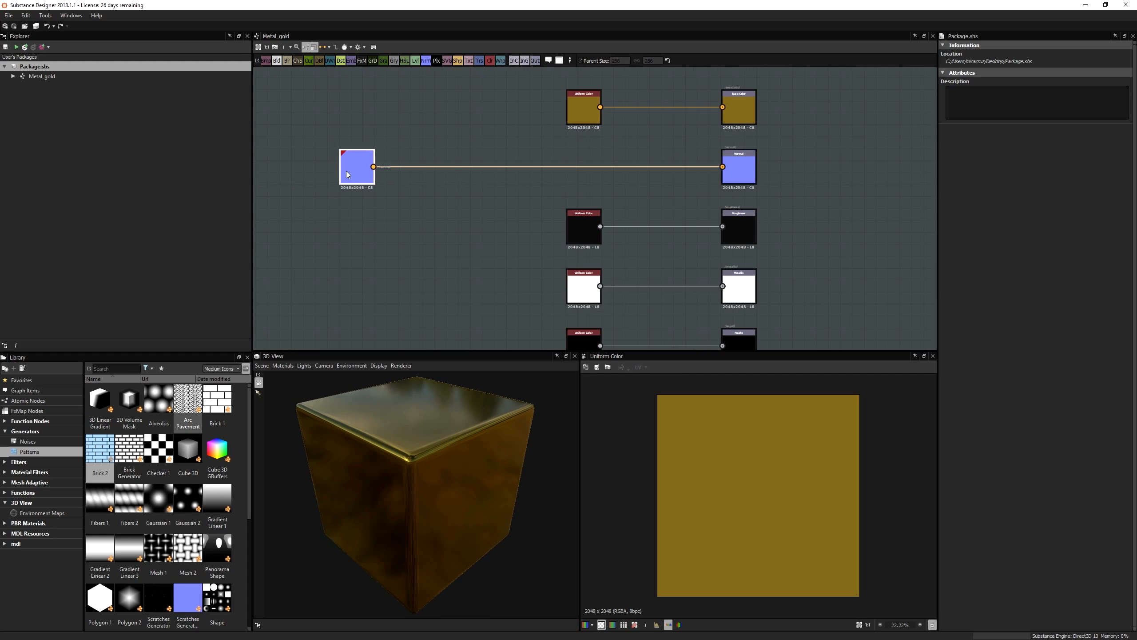
middle_drag(412, 213, 465, 234)
click(465, 234)
key(space)
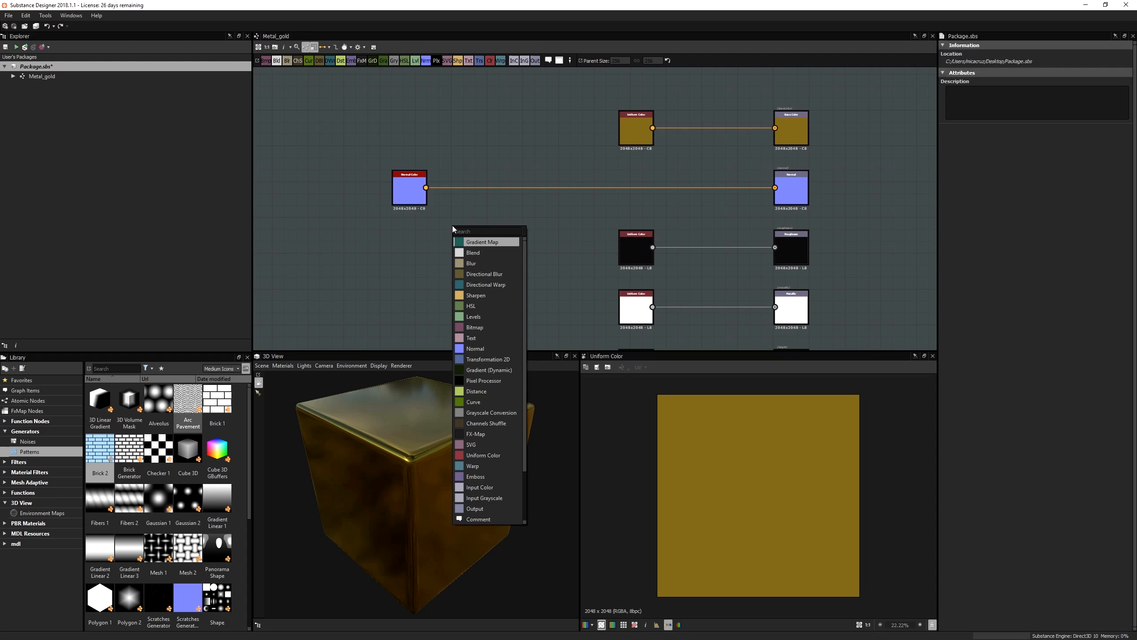
text(clo)
key(BackSpace)
key(BackSpace)
key(BackSpace)
key(Escape)
- Add a Clouds 1 node to the graph and place it above the Normal Color node
key(space)
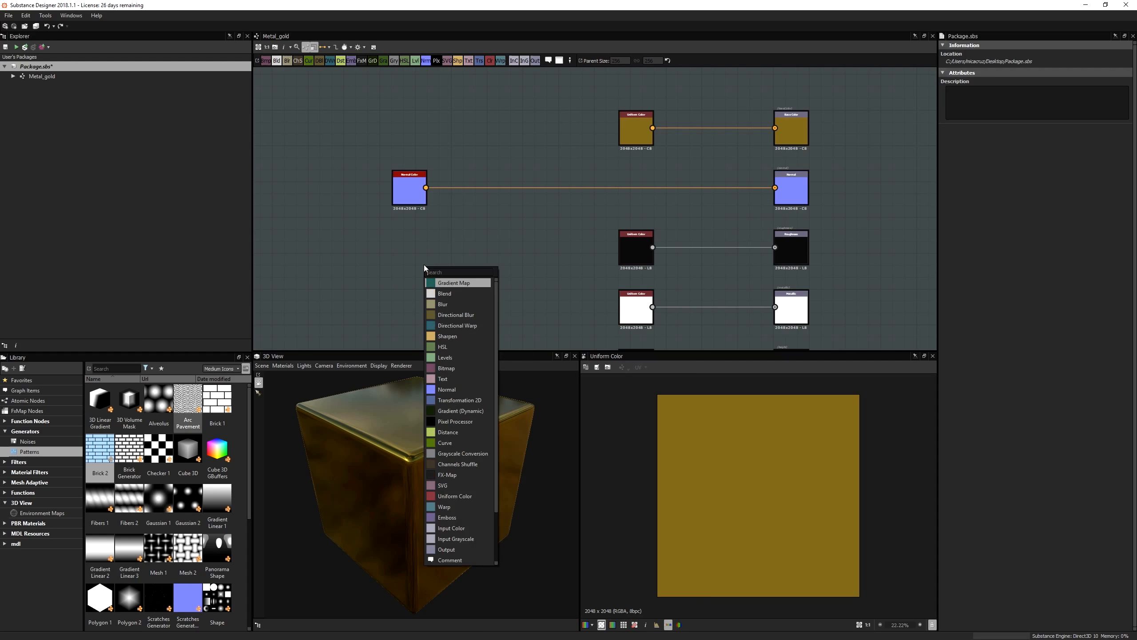
text(clou)
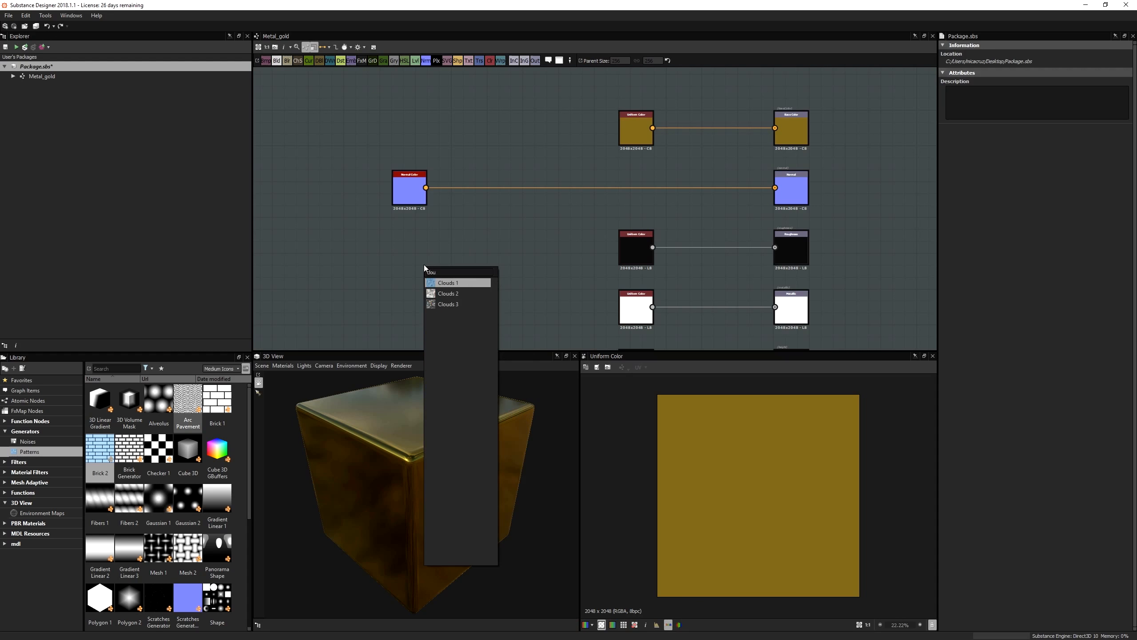
click(460, 285)
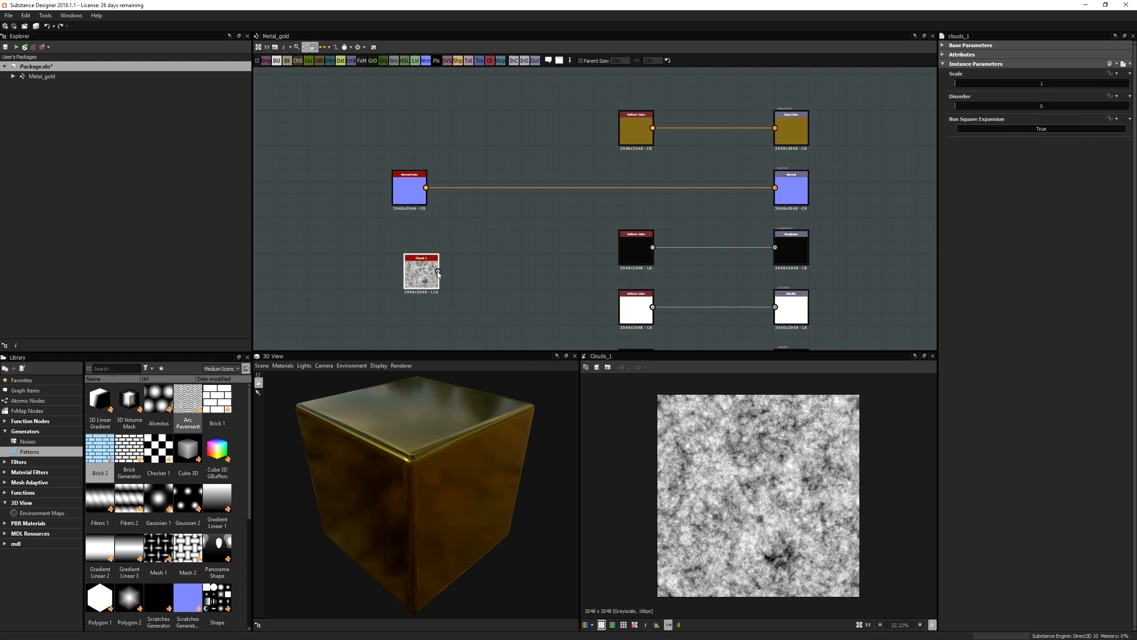
drag(421, 271, 319, 116)
- Add a Grunge Map 008 node and a Directional Noise 1 node beside Clouds 1
key(space)
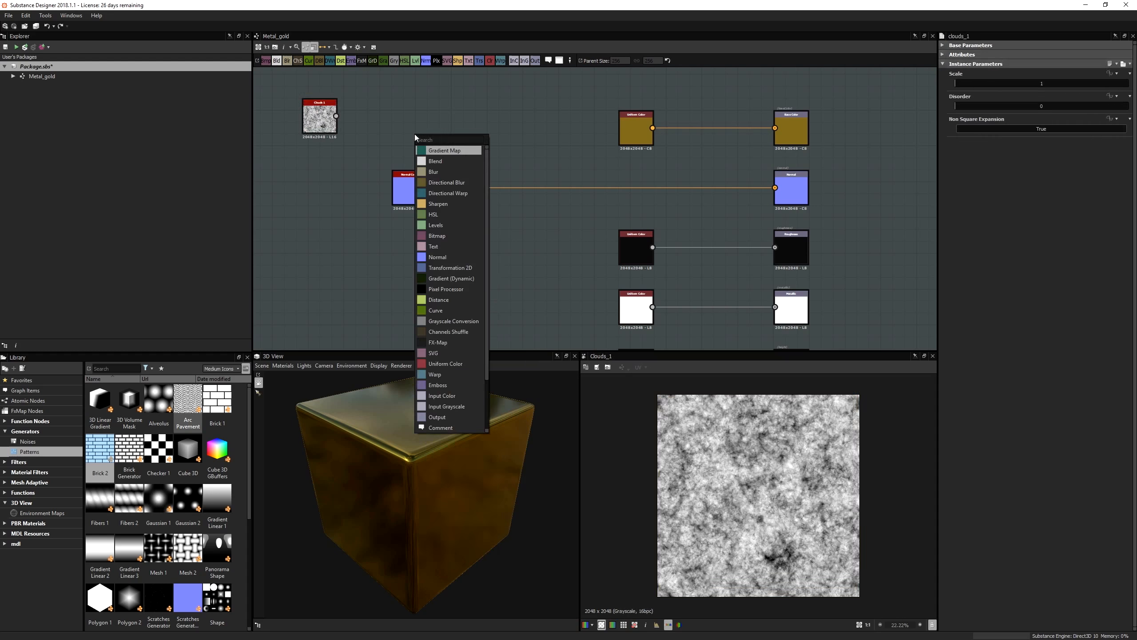
text(gru)
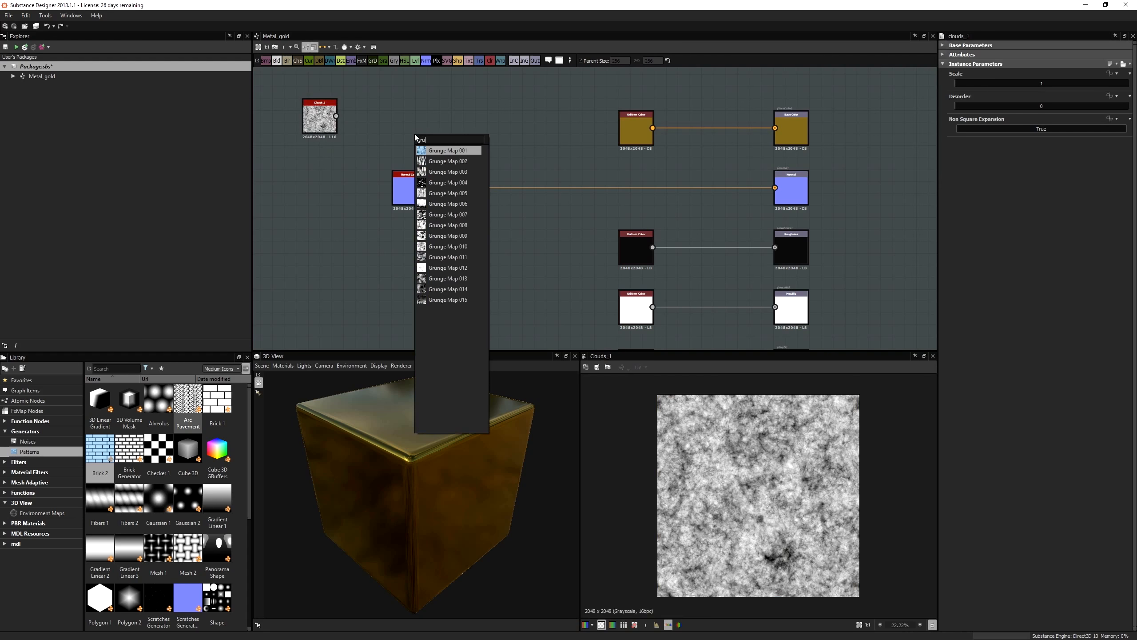
text(nge)
click(442, 224)
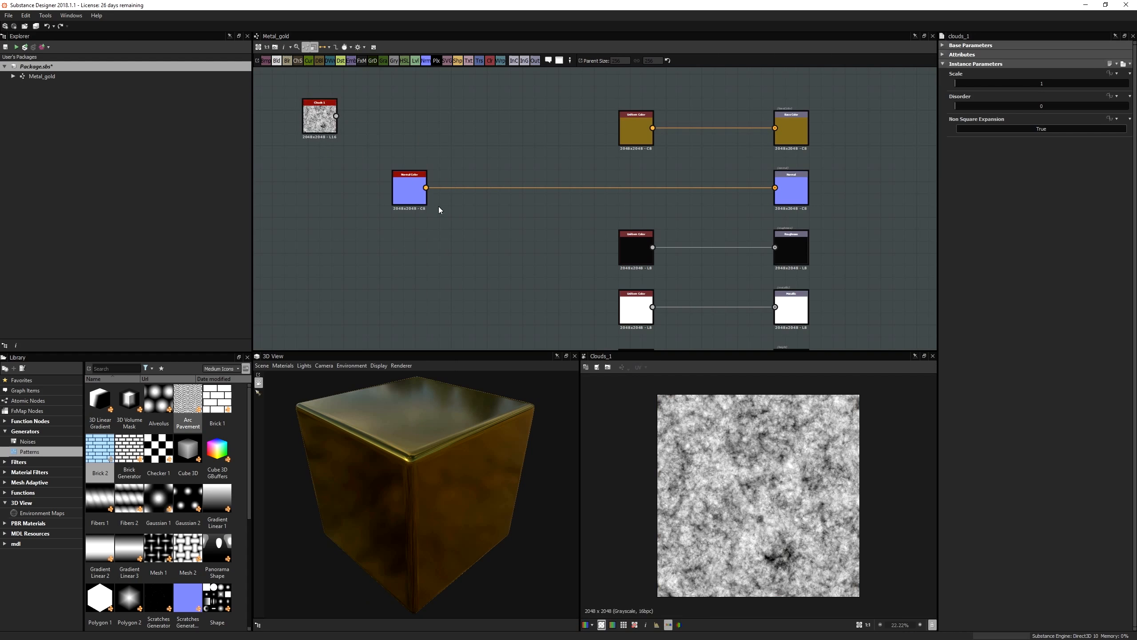
key(space)
text(noise)
click(480, 162)
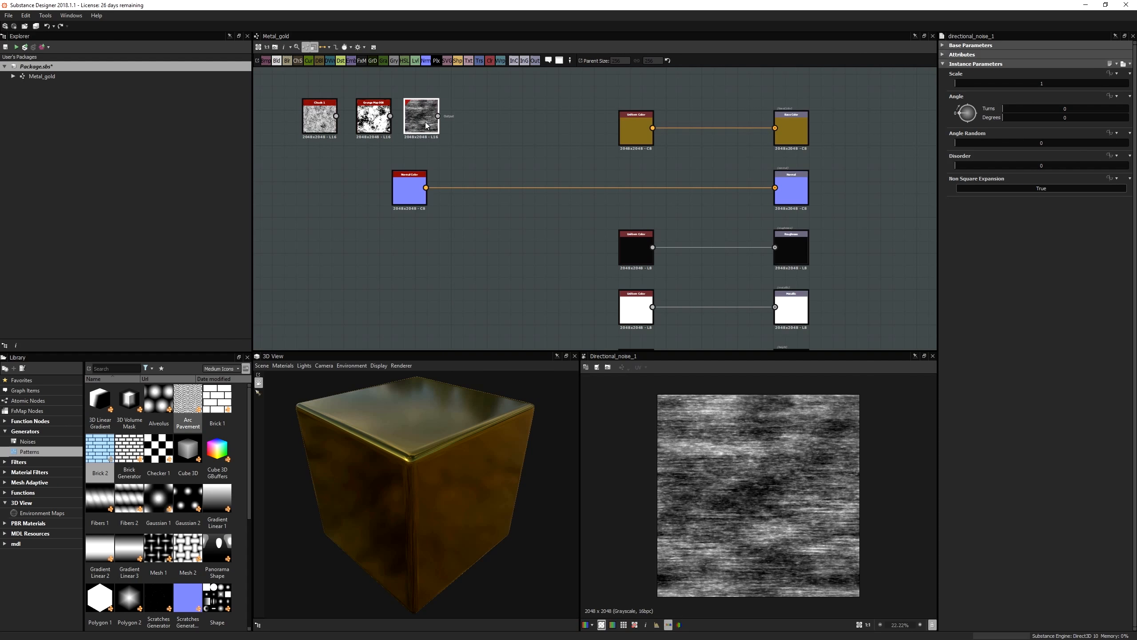
- Arrange the Clouds 1, Grunge Map 008 and Directional Noise 1 nodes in a row above the Normal Color node
middle_drag(488, 171, 543, 216)
drag(515, 202, 339, 167)
drag(480, 173, 458, 131)
click(429, 170)
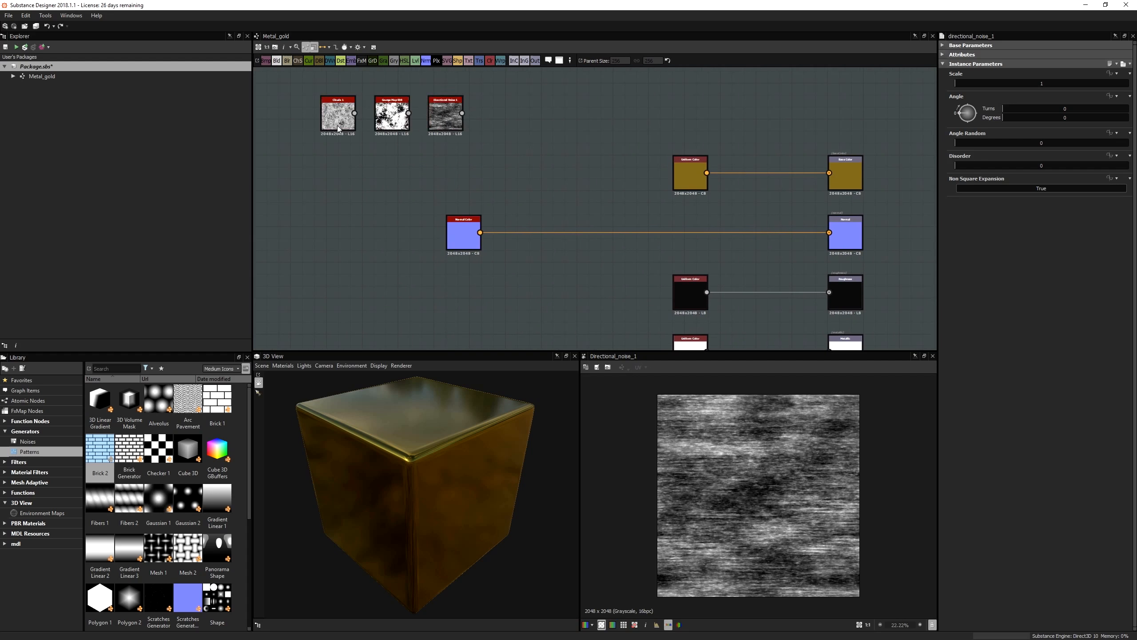
key(f)
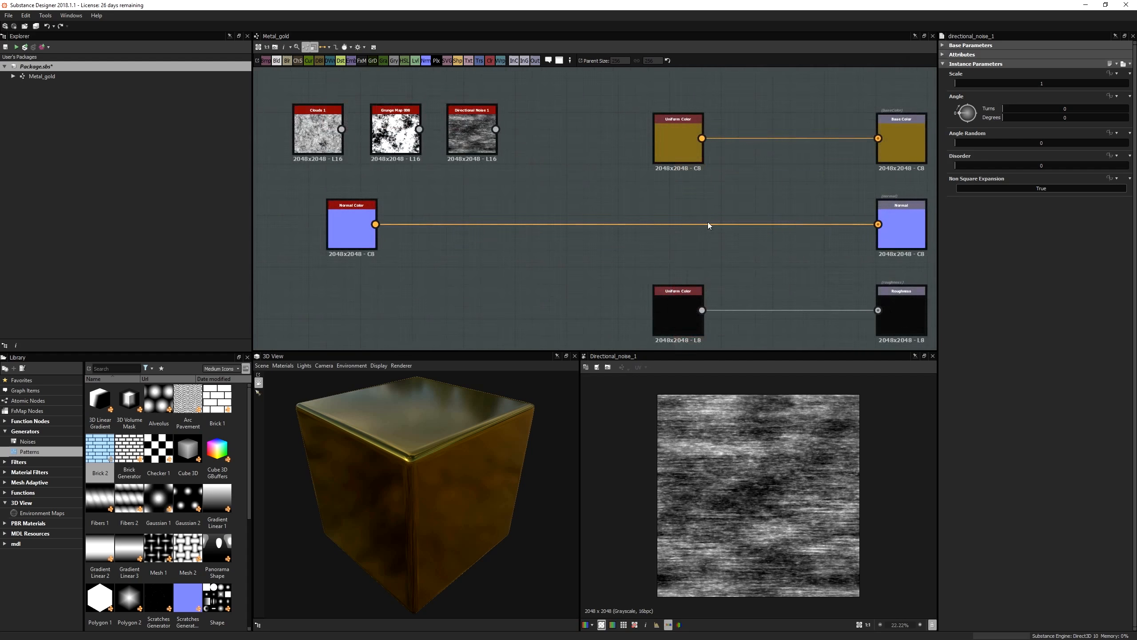
- Add a Normal node and connect Directional Noise 1 to its input
key(space)
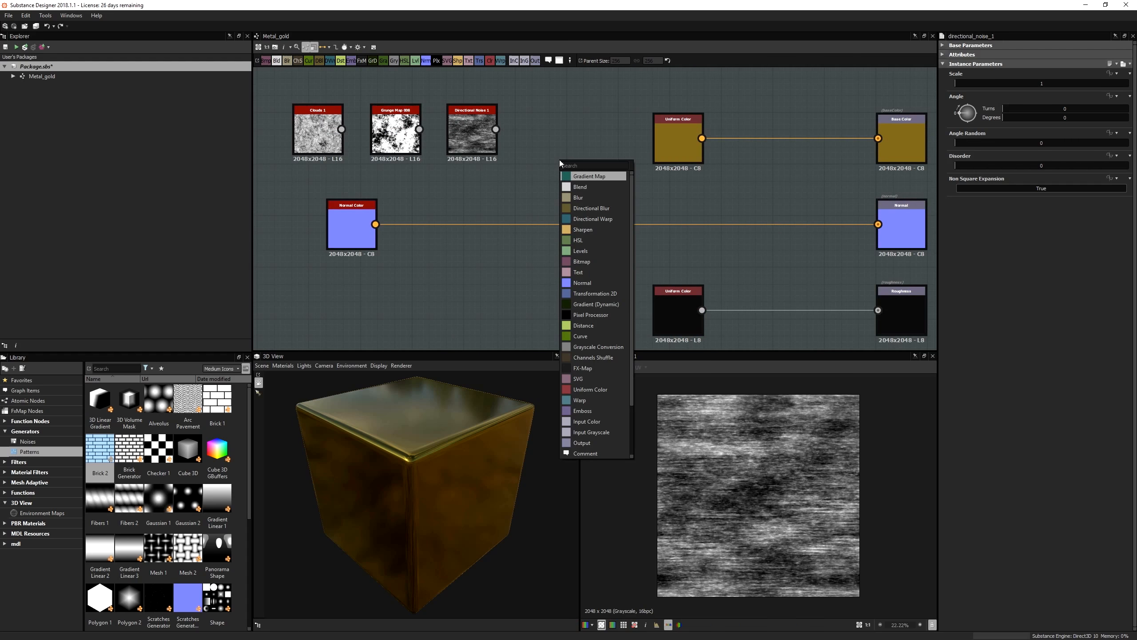
text(norm)
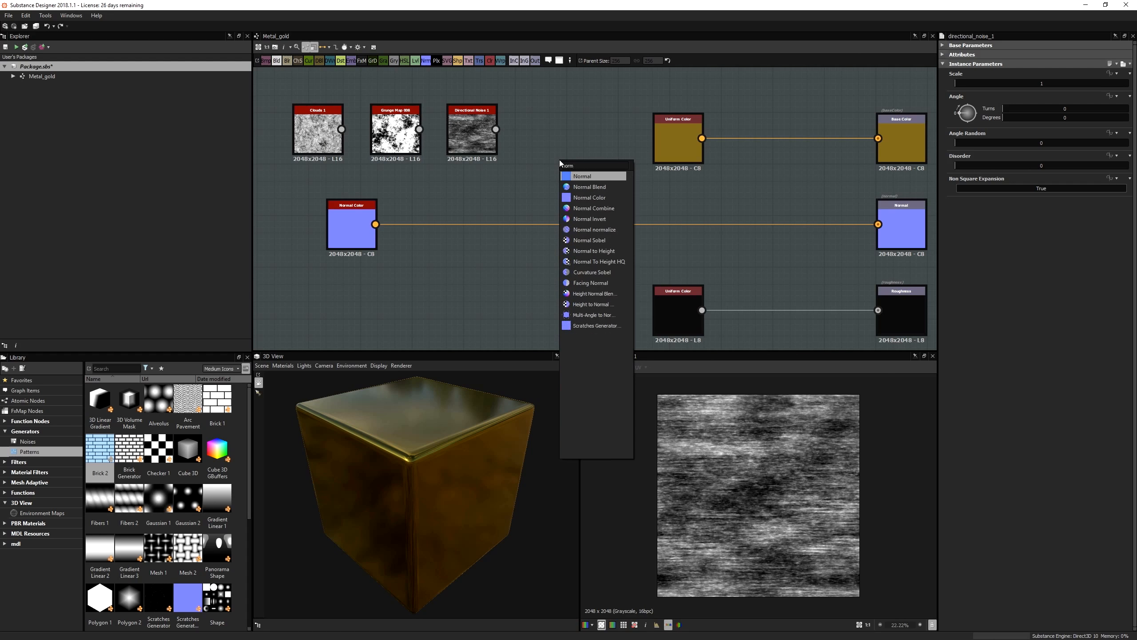
key(Return)
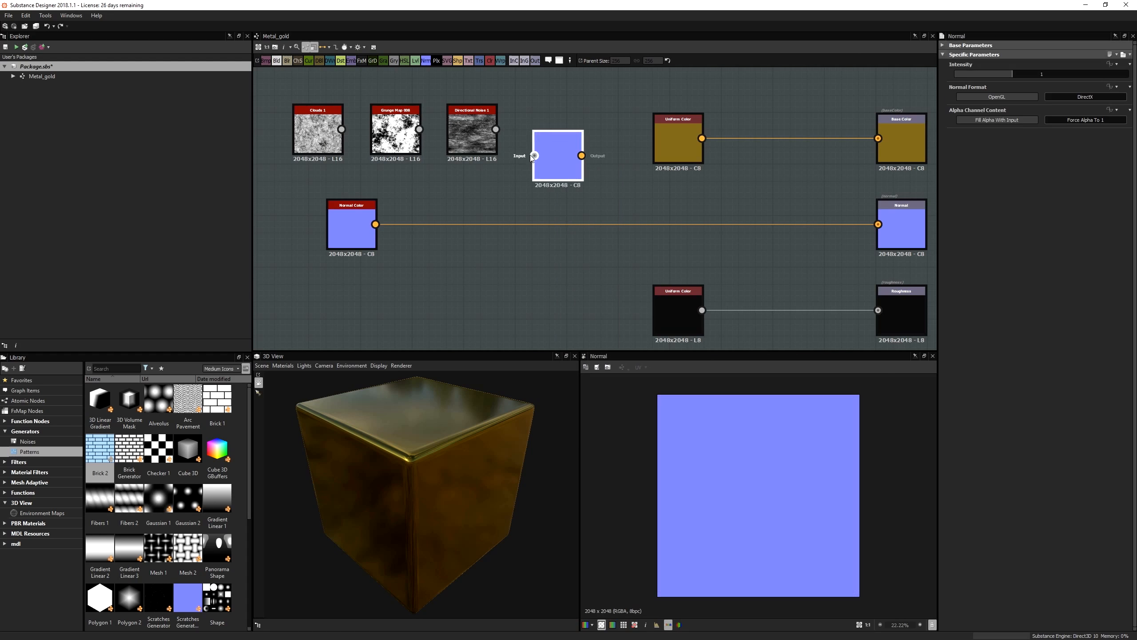
drag(564, 175, 567, 192)
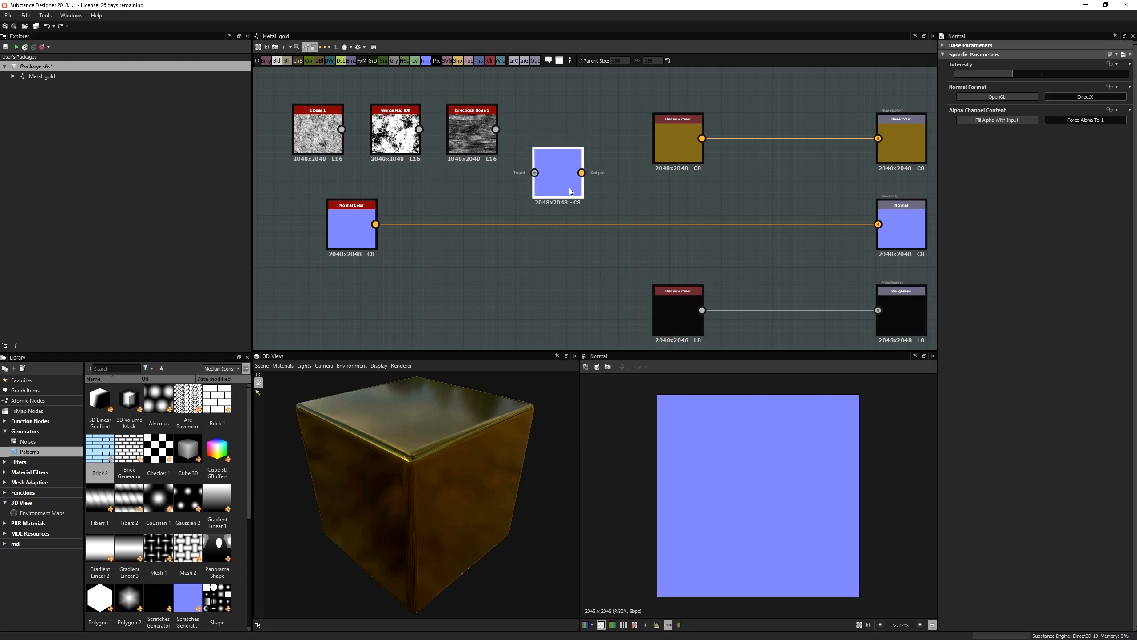
drag(496, 130, 534, 173)
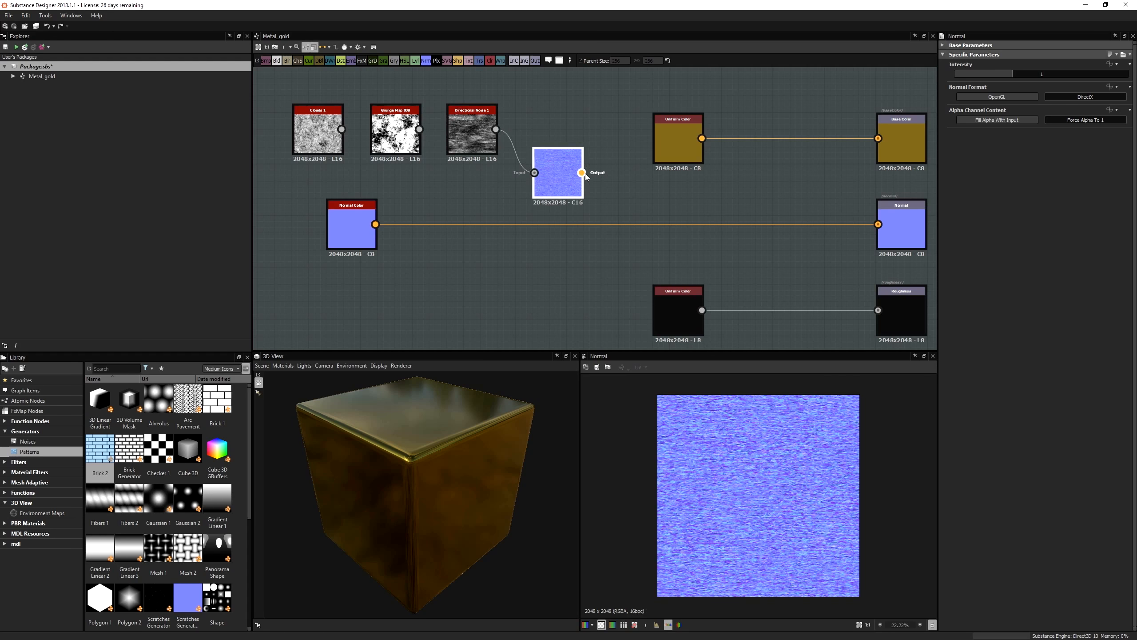
- Link the Normal node to the Normal output, line up it and Directional Noise 1 in that row, and inspect the cube
drag(582, 173, 879, 224)
drag(565, 194, 685, 238)
drag(484, 480, 452, 484)
drag(472, 135, 541, 217)
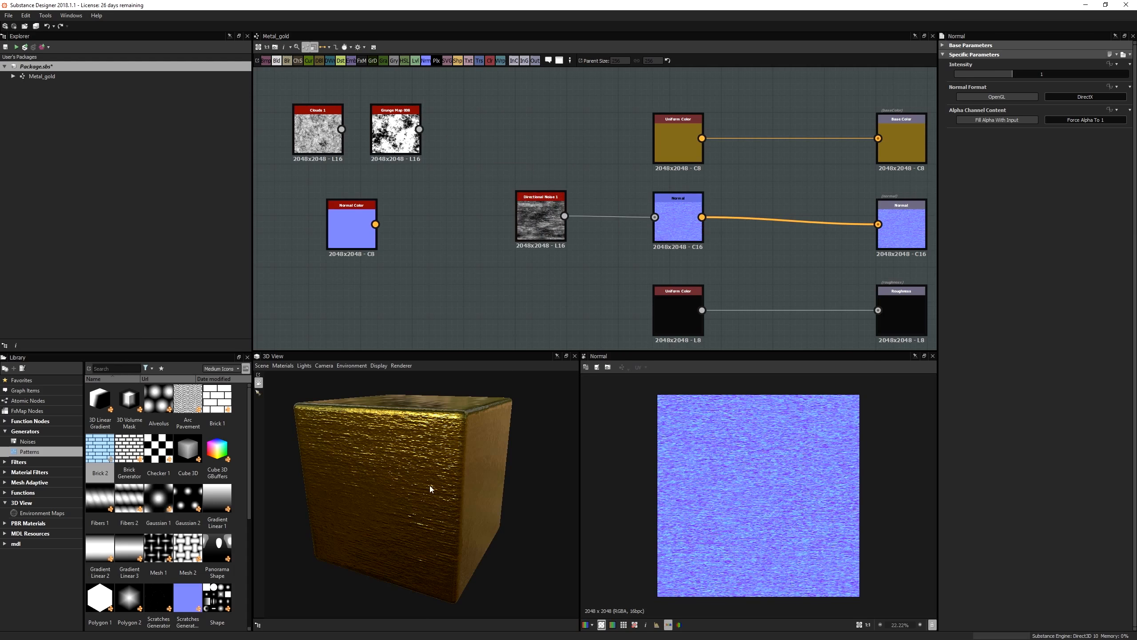
drag(409, 491, 456, 475)
- Display the graph's outputs in the 3D view
middle_drag(817, 182, 612, 167)
scroll(612, 167, down, 2)
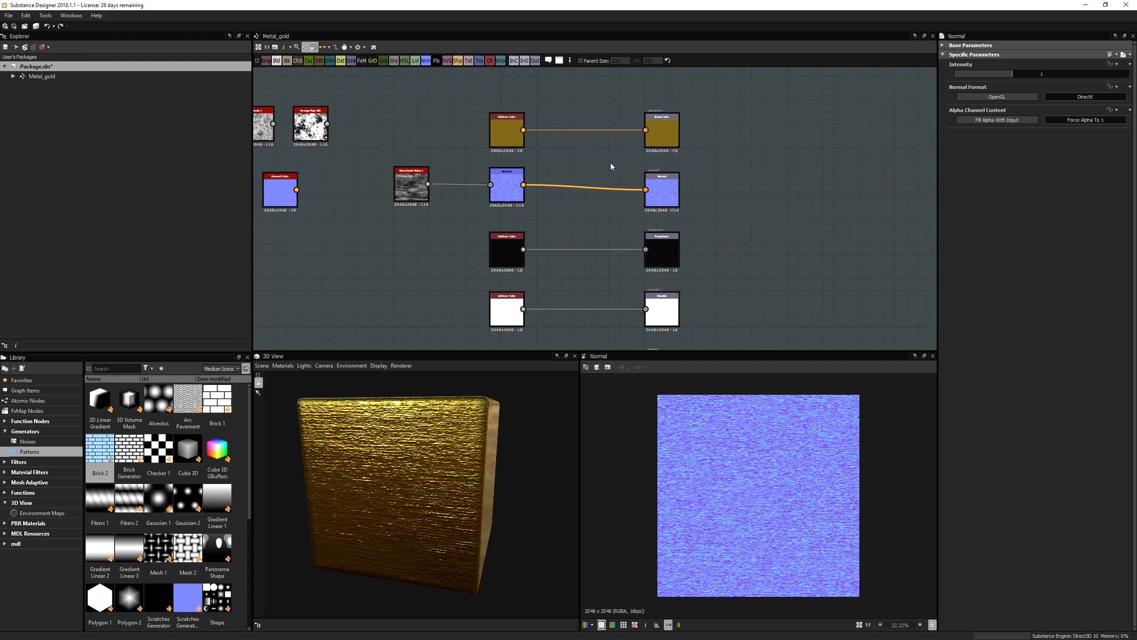
middle_drag(776, 198, 805, 183)
right_click(789, 153)
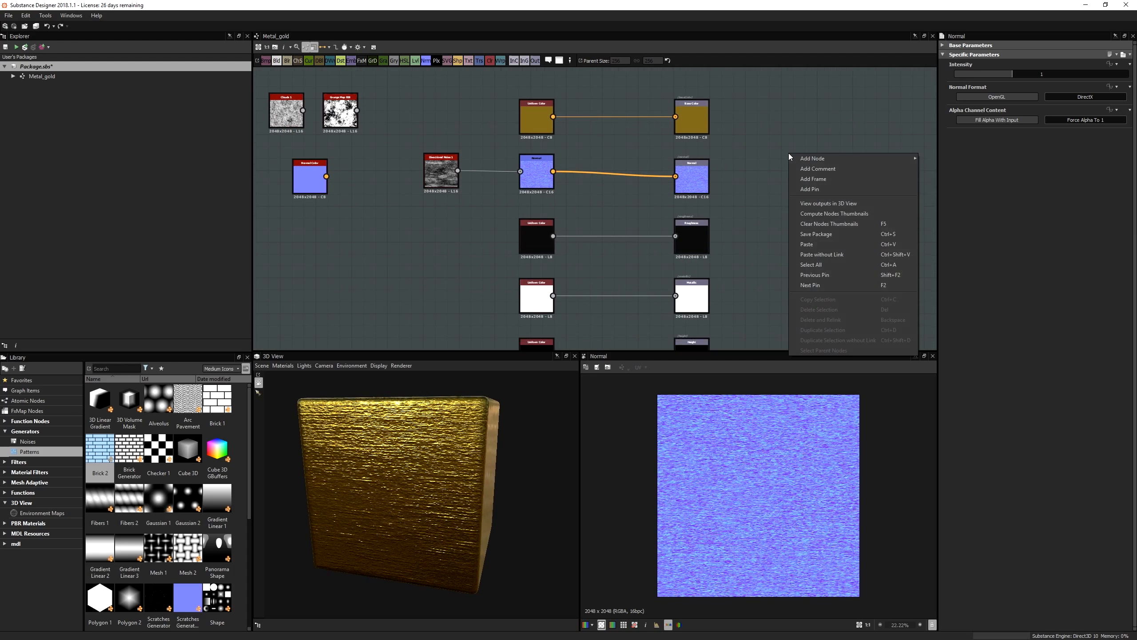
click(827, 205)
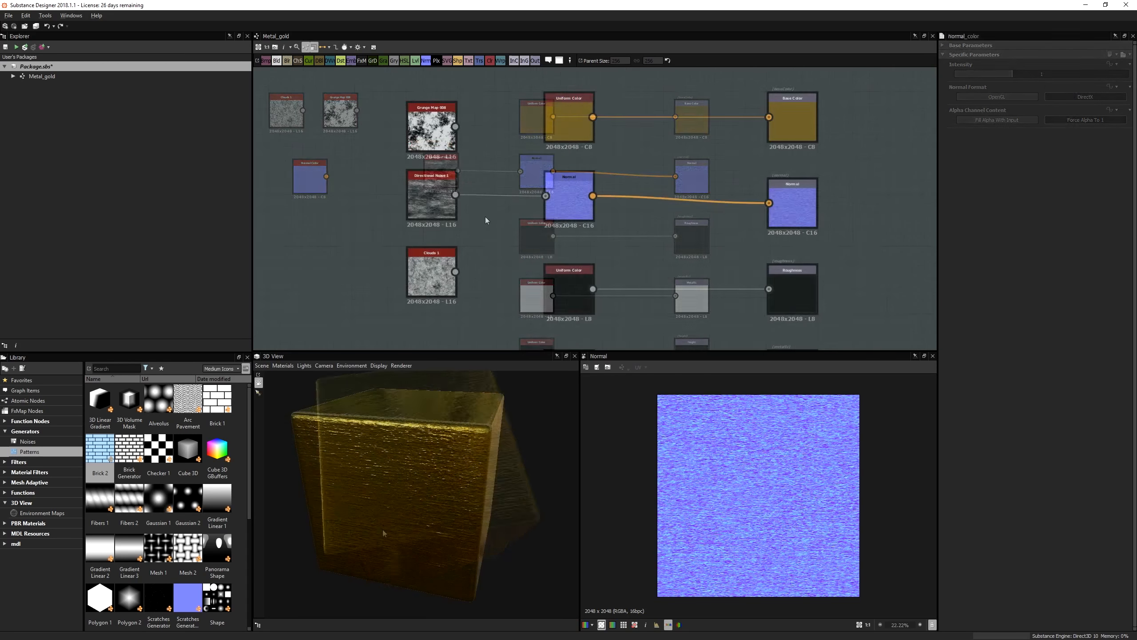
- Try Grunge Map 008 and Clouds 1 as the Normal node's input and inspect each on the cube
drag(455, 127, 546, 196)
drag(453, 480, 358, 439)
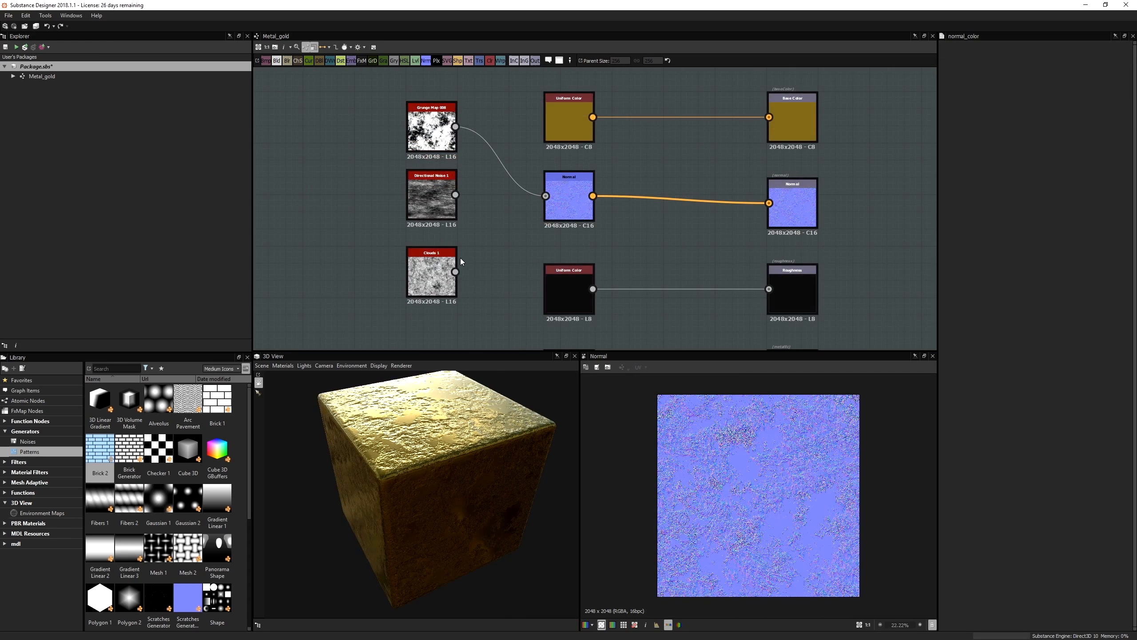
drag(548, 202, 546, 198)
drag(459, 489, 448, 433)
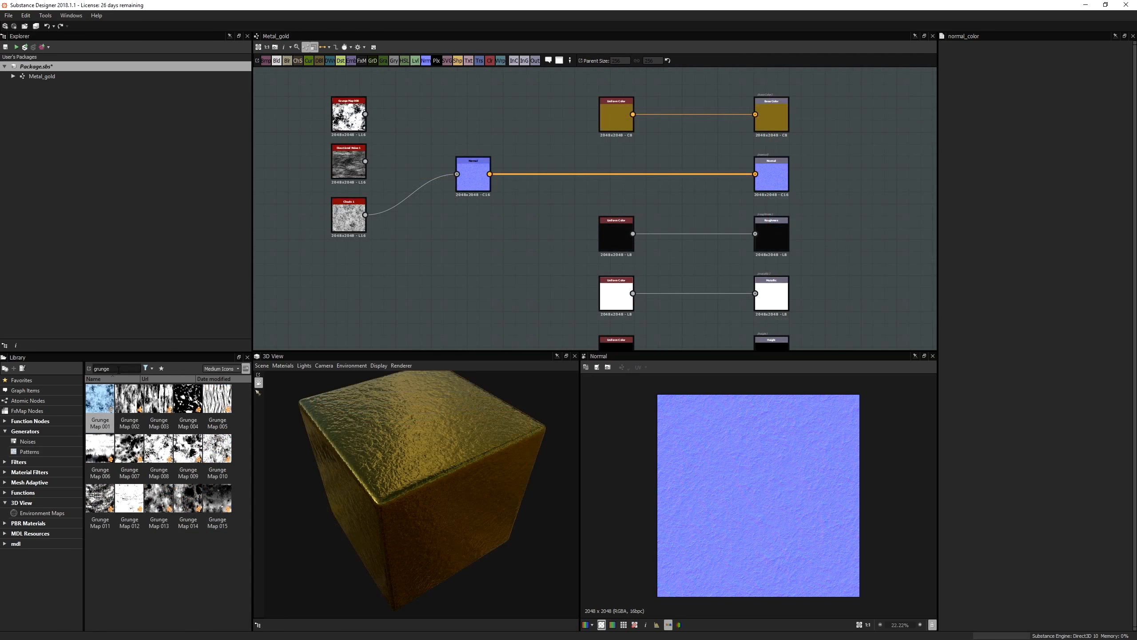
- Add Grunge Map 013, 014, 009 and 002 nodes to the graph and place 002 above Clouds 1
drag(146, 504, 419, 259)
drag(187, 497, 371, 294)
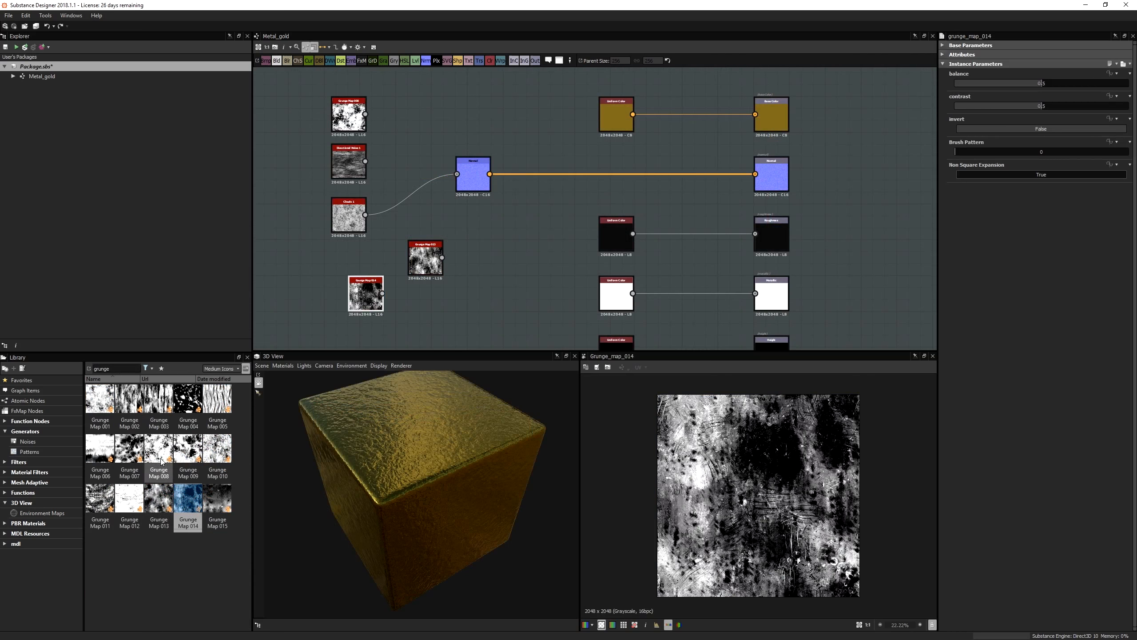
drag(188, 449, 497, 270)
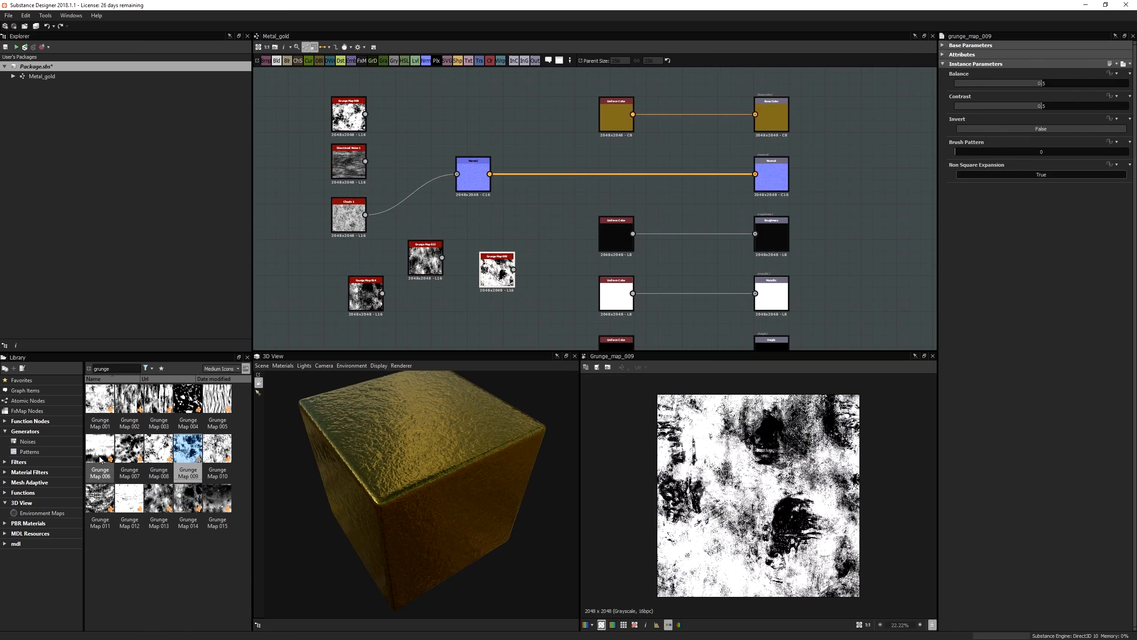
drag(137, 406, 398, 161)
middle_drag(374, 181, 443, 208)
drag(380, 137, 340, 168)
drag(474, 213, 427, 202)
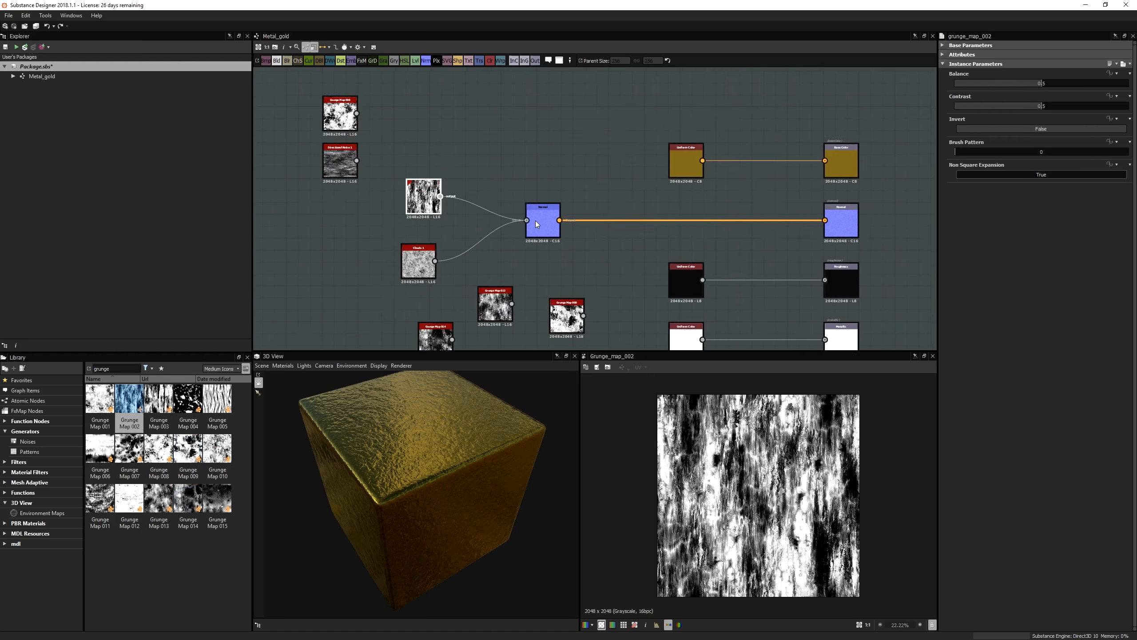
- Try Grunge Map 002 and Grunge Map 013 as the Normal node's input and inspect each on the cube
drag(539, 226, 537, 224)
drag(491, 485, 398, 494)
middle_drag(513, 315, 526, 289)
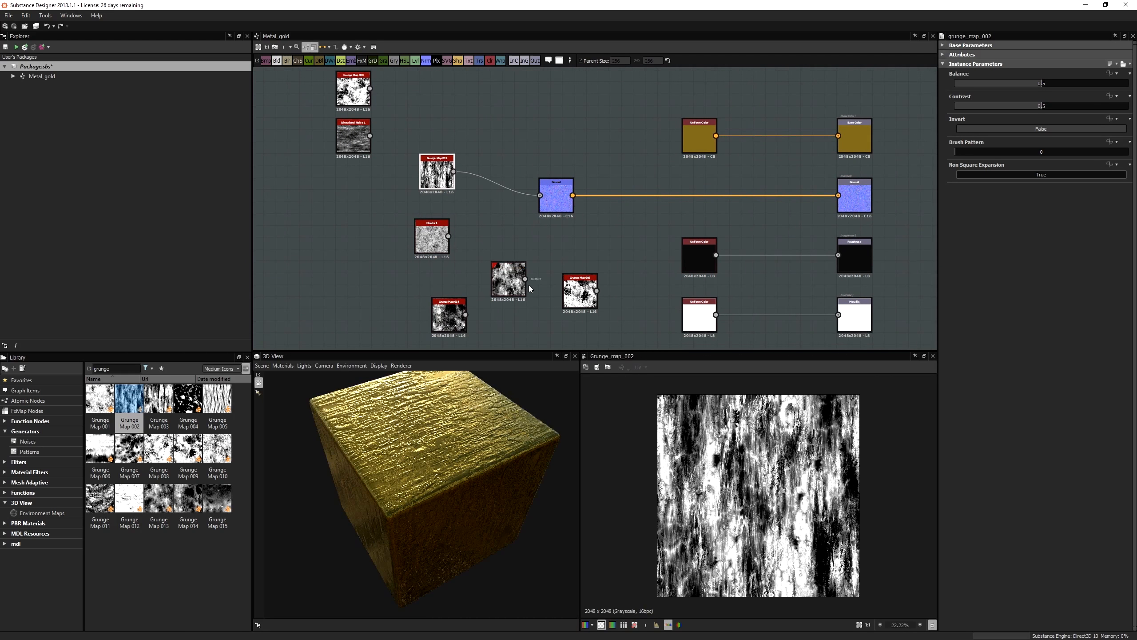
drag(541, 207, 539, 199)
drag(447, 482, 408, 455)
- Switch the preview mesh to Mat Ball, compare Grunge Map 009 with Clouds 1 as the Normal input, and keep Clouds 1
click(263, 365)
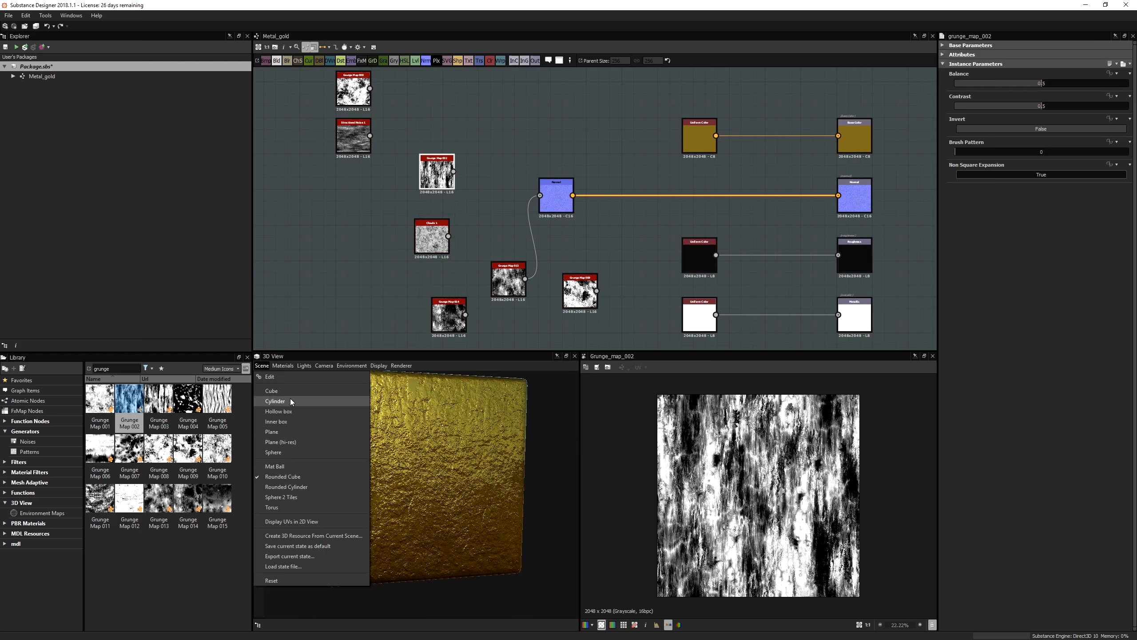
click(291, 468)
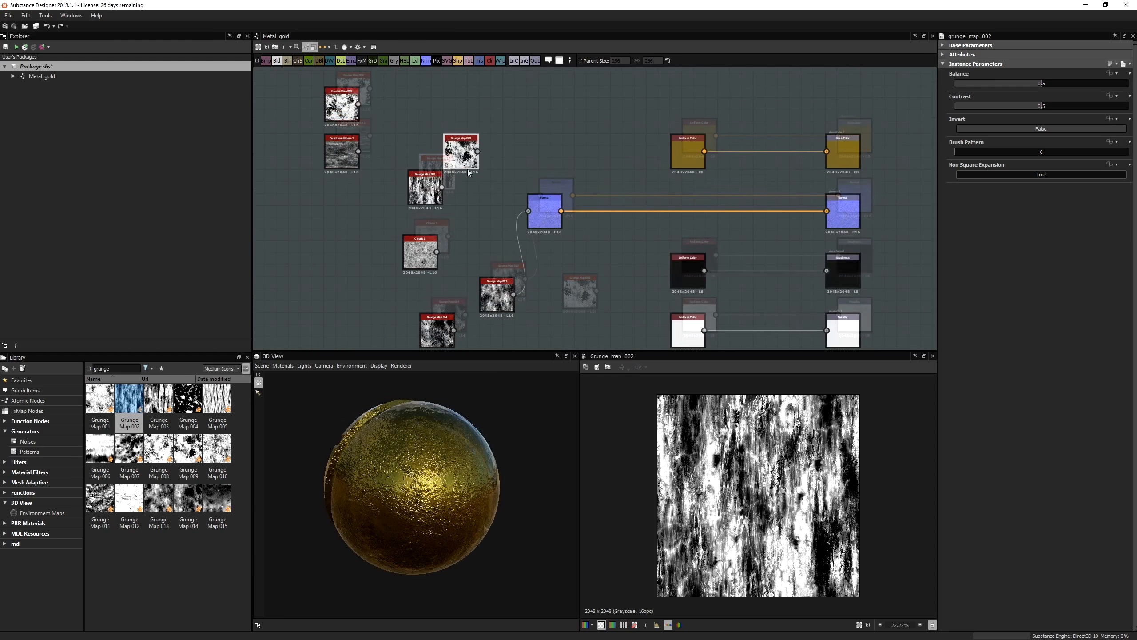
drag(530, 214, 529, 211)
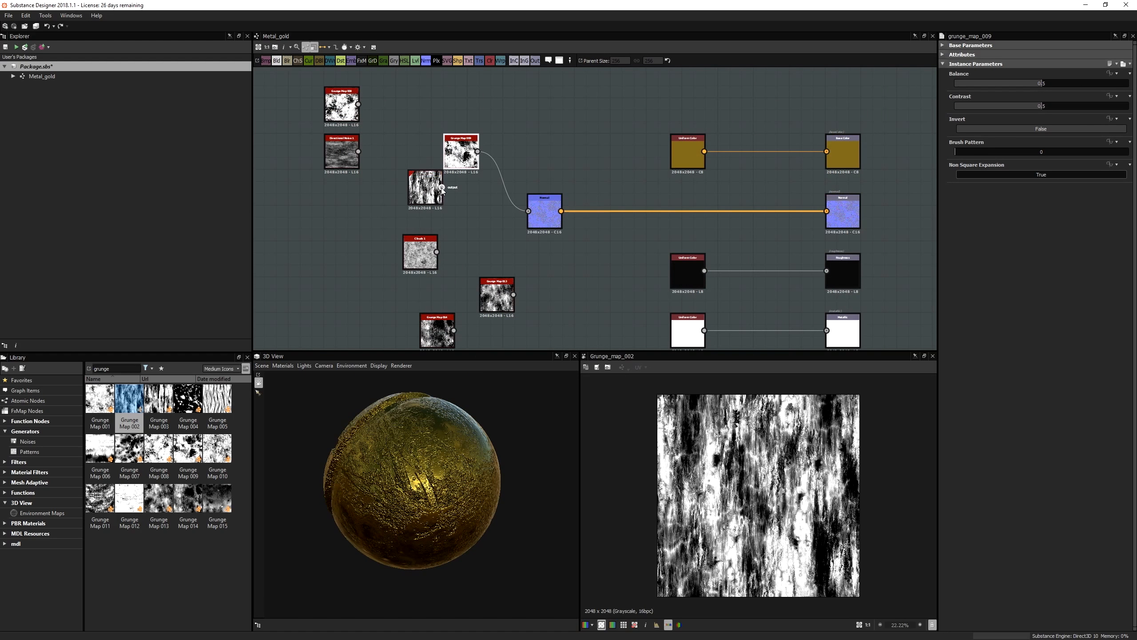
mouse_move(529, 212)
mouse_down()
mouse_move(488, 244)
mouse_move(529, 212)
mouse_up()
drag(414, 457, 475, 480)
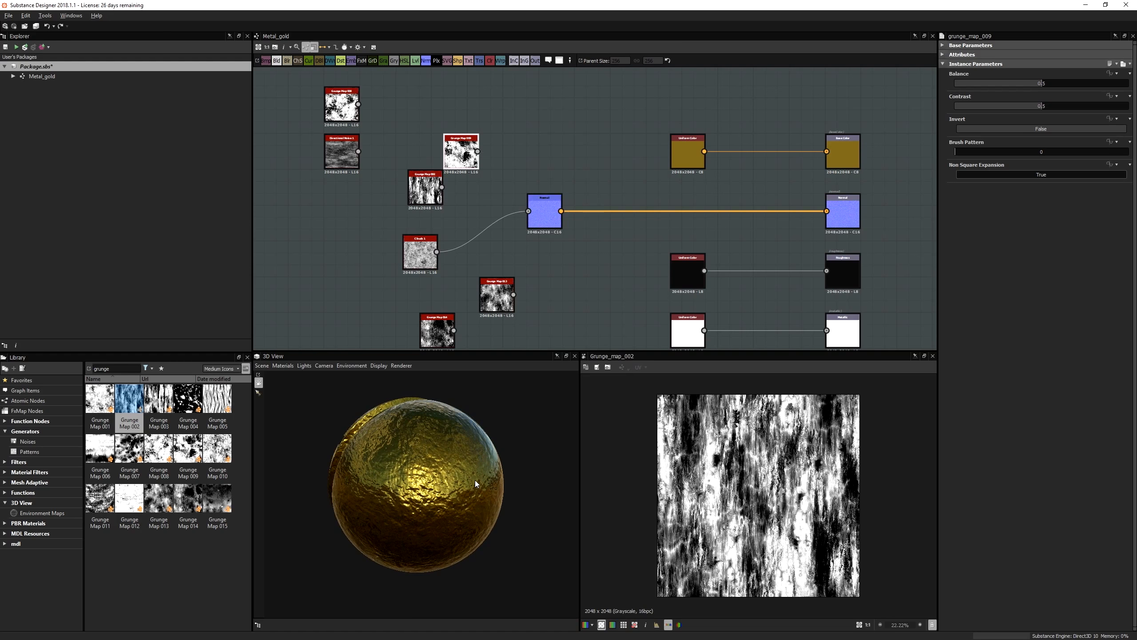
double_click(413, 253)
- Arrange the unused grunge and Directional Noise 1 nodes in one row above the material nodes, apart from Clouds 1
drag(412, 253, 429, 249)
drag(423, 188, 346, 205)
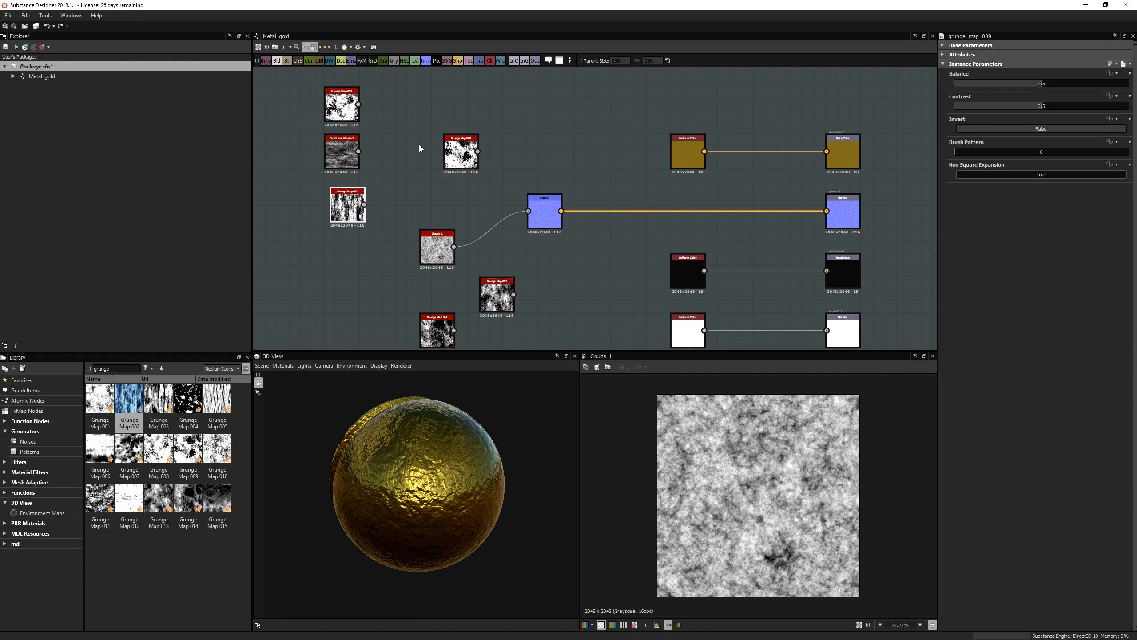
drag(342, 165, 389, 118)
drag(455, 148, 431, 101)
drag(356, 208, 494, 108)
drag(502, 312, 538, 120)
drag(443, 326, 466, 99)
scroll(523, 123, down, 3)
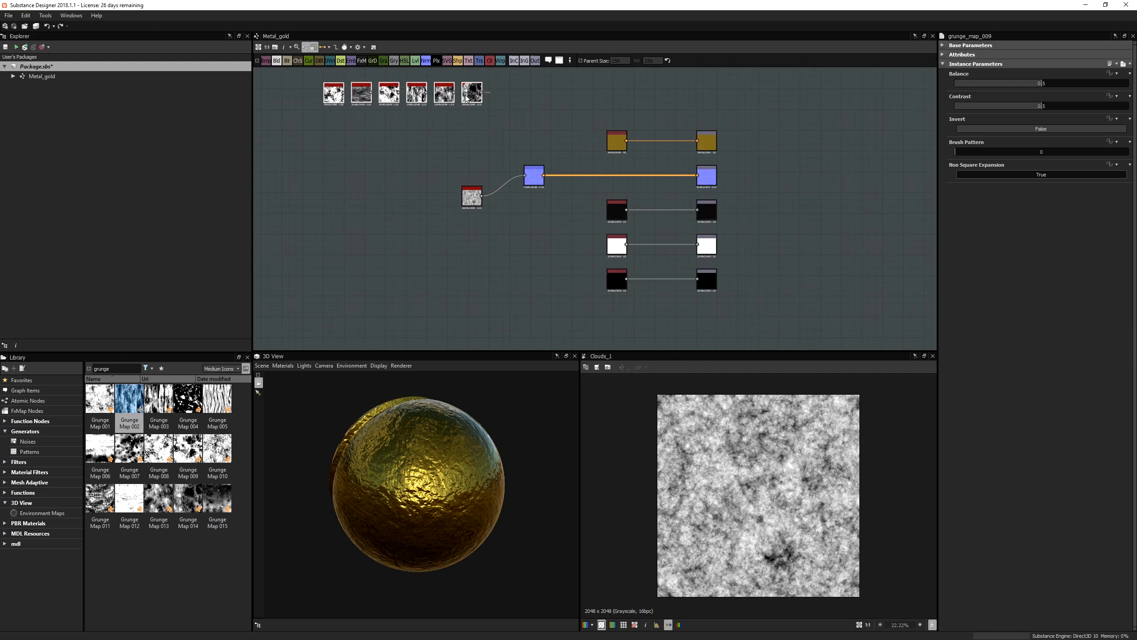
- Place Clouds 1 directly beside the Normal node, level with it
scroll(540, 223, up, 1)
mouse_move(531, 127)
middle_down()
mouse_move(540, 222)
mouse_move(525, 116)
middle_up()
scroll(474, 236, up, 3)
drag(454, 188, 506, 148)
middle_drag(562, 176, 438, 233)
scroll(438, 233, down, 1)
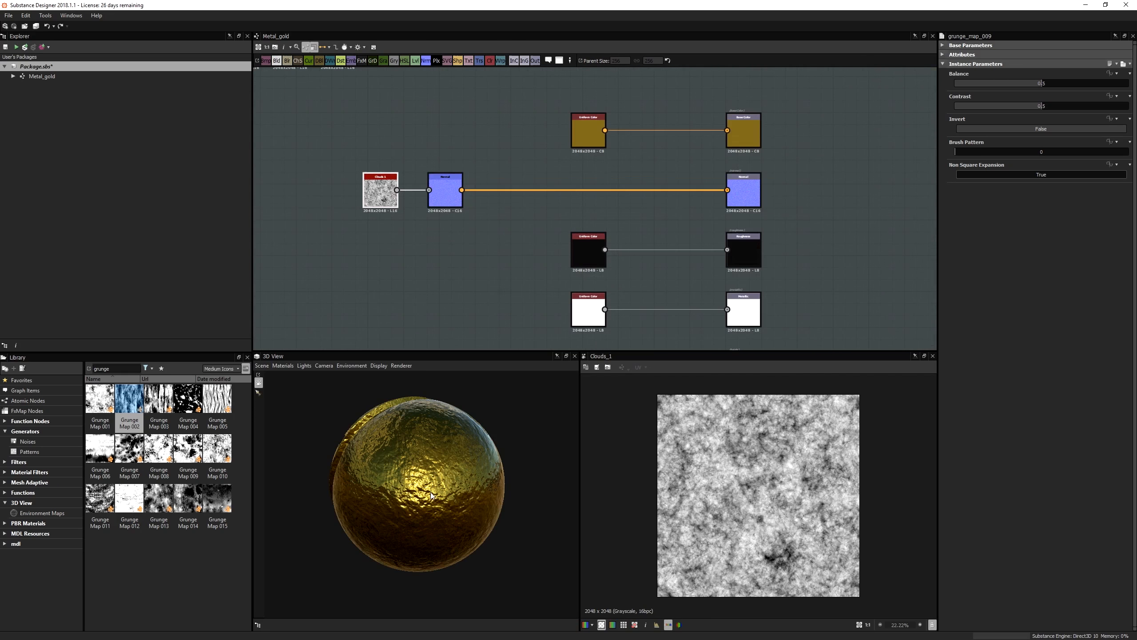
- Set the Normal node's intensity to 0.5
drag(430, 492, 445, 505)
click(445, 191)
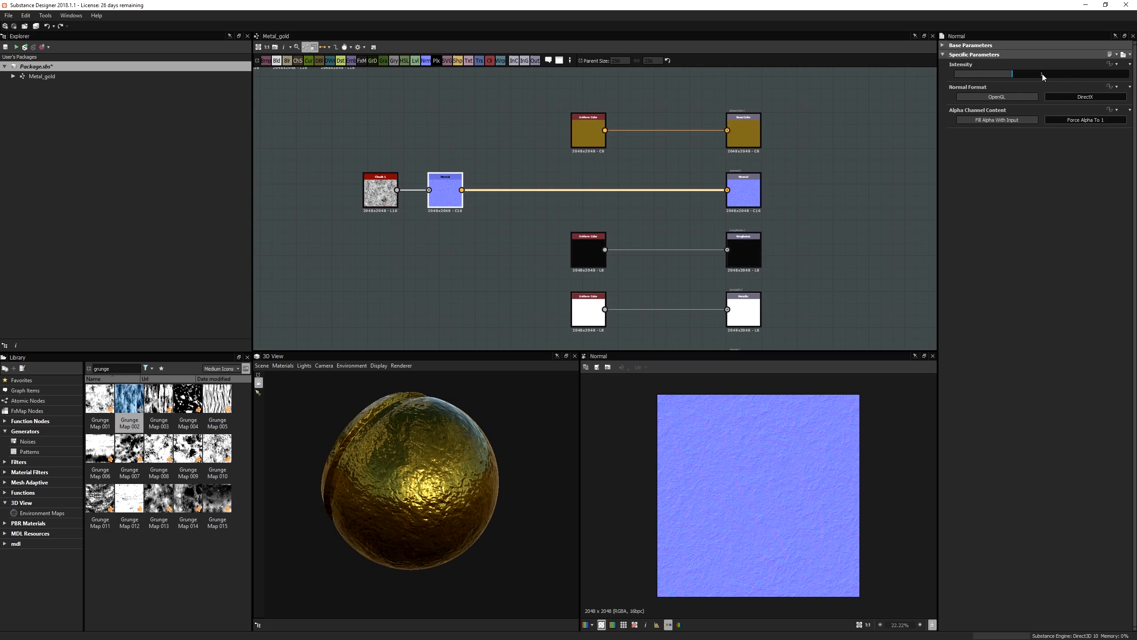
scroll(1043, 76, down, 7)
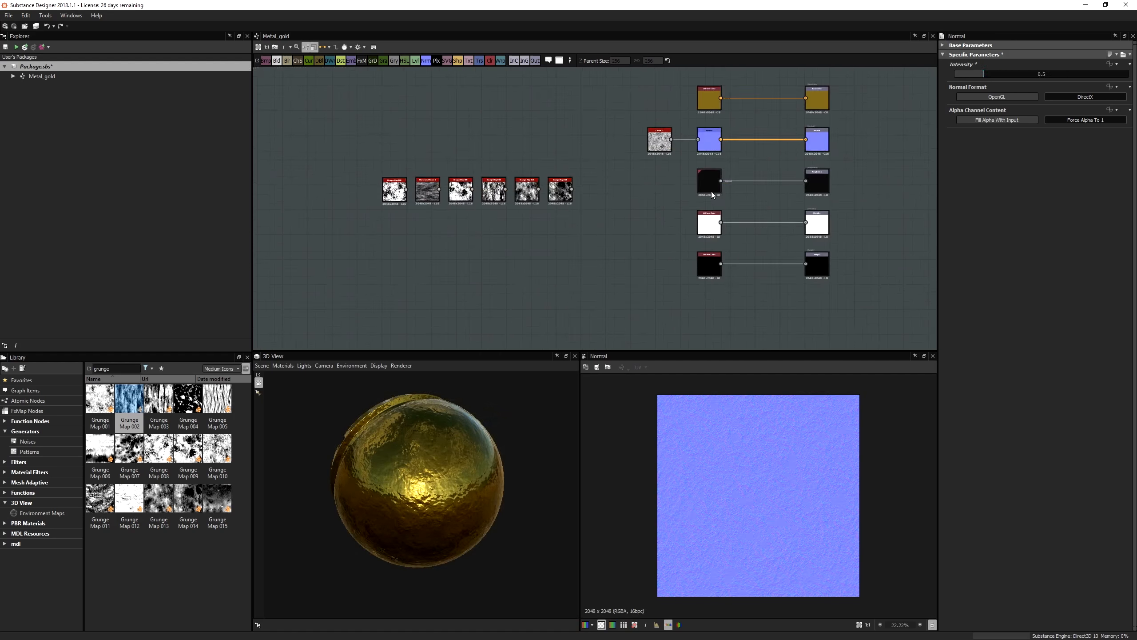
- Raise the row of unused noise nodes and move the Uniform Color node feeding Roughness beneath it
middle_drag(712, 191, 725, 204)
drag(725, 205, 649, 206)
drag(437, 450, 499, 326)
click(551, 232)
drag(610, 235, 409, 204)
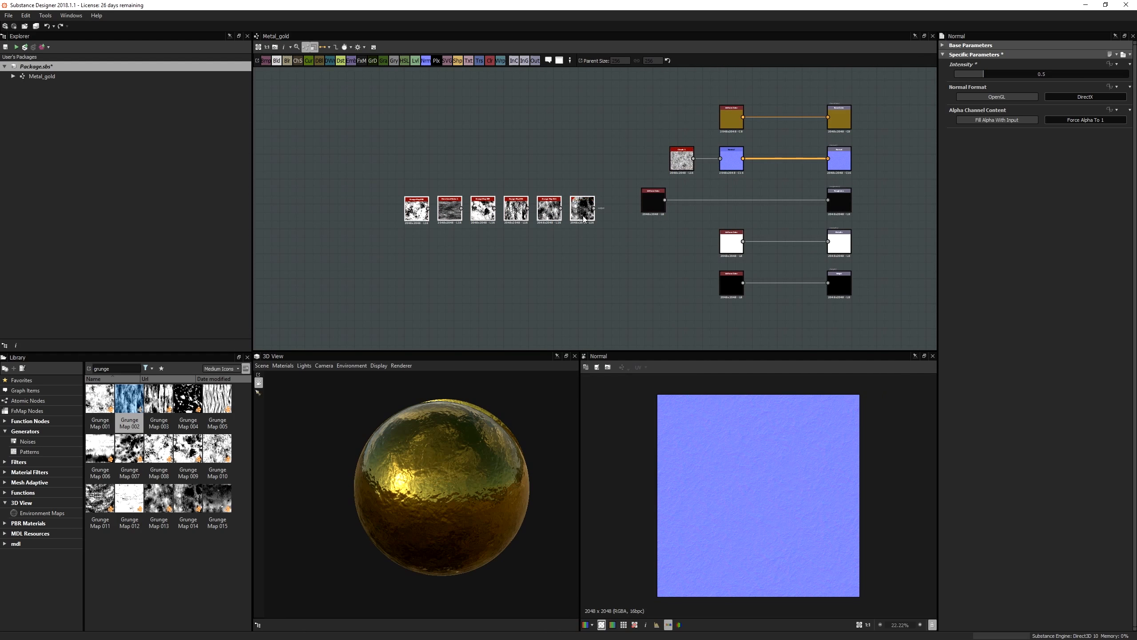
drag(516, 208, 508, 167)
drag(657, 193, 552, 202)
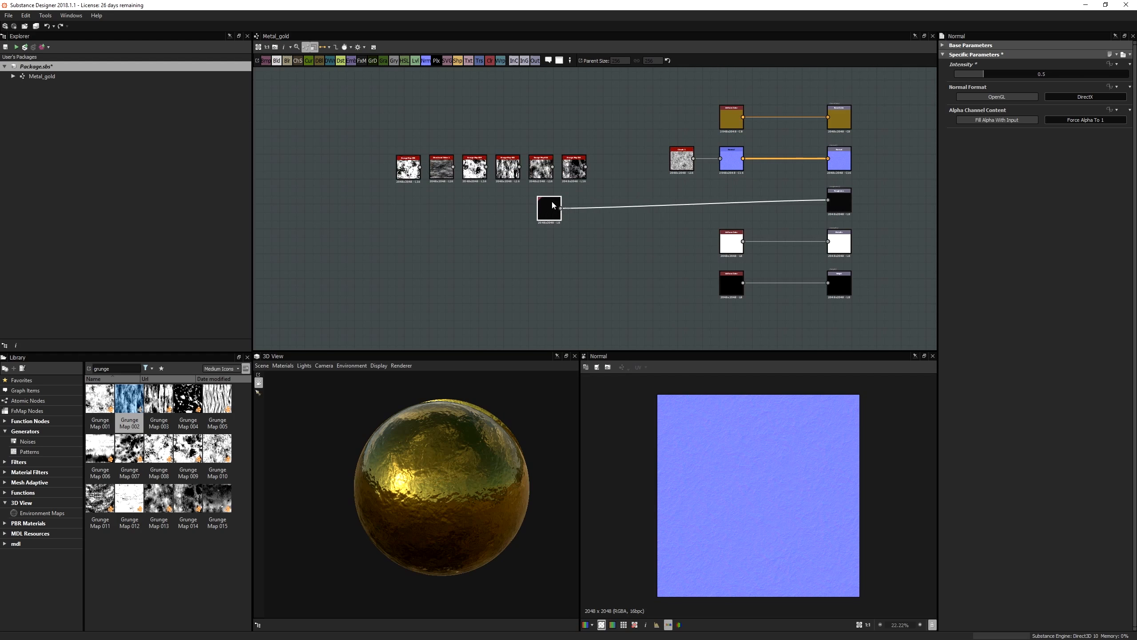
- Delete the link between the black Uniform Color node and the Roughness output
middle_drag(637, 218, 617, 218)
scroll(616, 218, up, 2)
middle_drag(519, 214, 630, 234)
drag(510, 226, 558, 225)
click(638, 228)
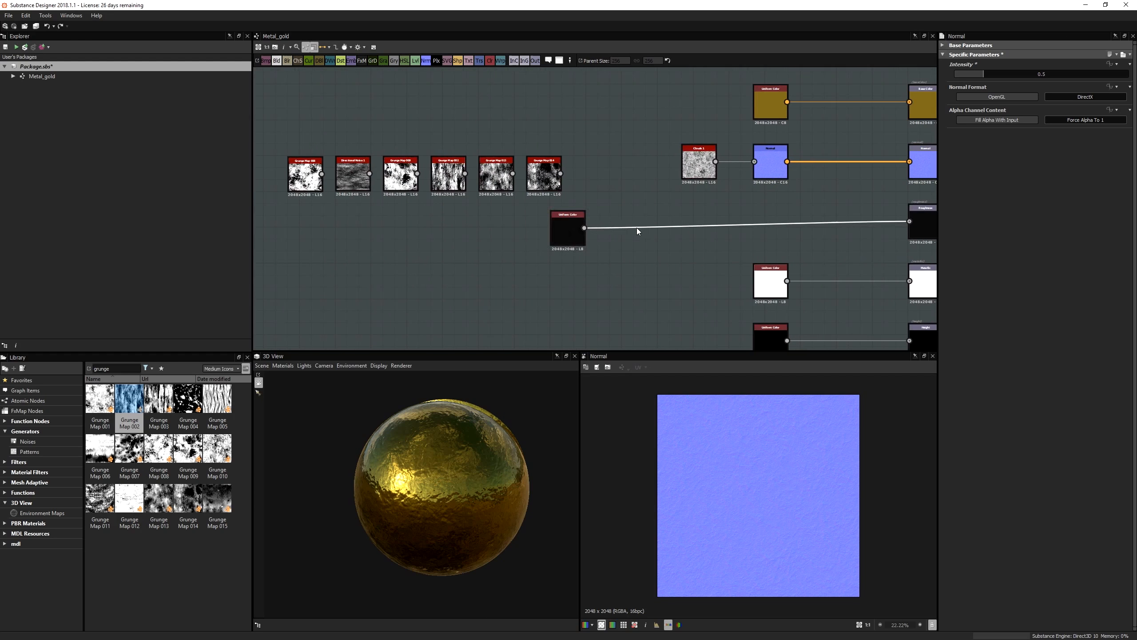
key(Delete)
- Move the detached Uniform Color node aside, gather the noise nodes in a column, and place Grunge Map 008 in the Roughness row
drag(567, 226, 410, 274)
middle_drag(627, 251, 593, 256)
drag(558, 220, 274, 173)
drag(520, 184, 588, 227)
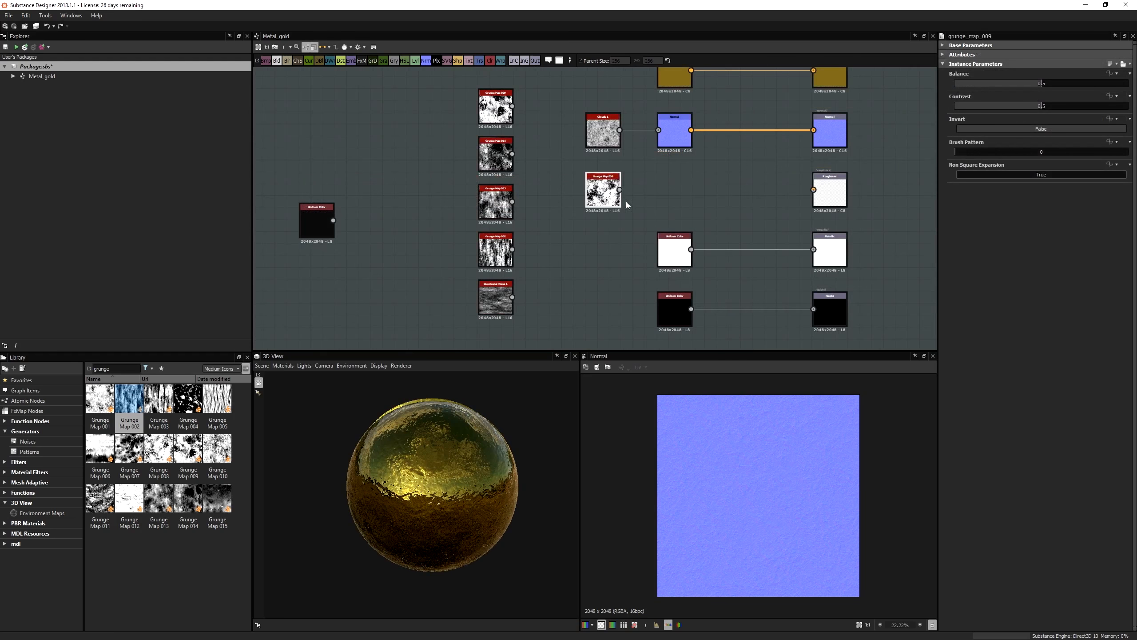
- Try Grunge Map 008, 014 and 013 as the Roughness input and inspect each on the material ball
drag(812, 193, 813, 190)
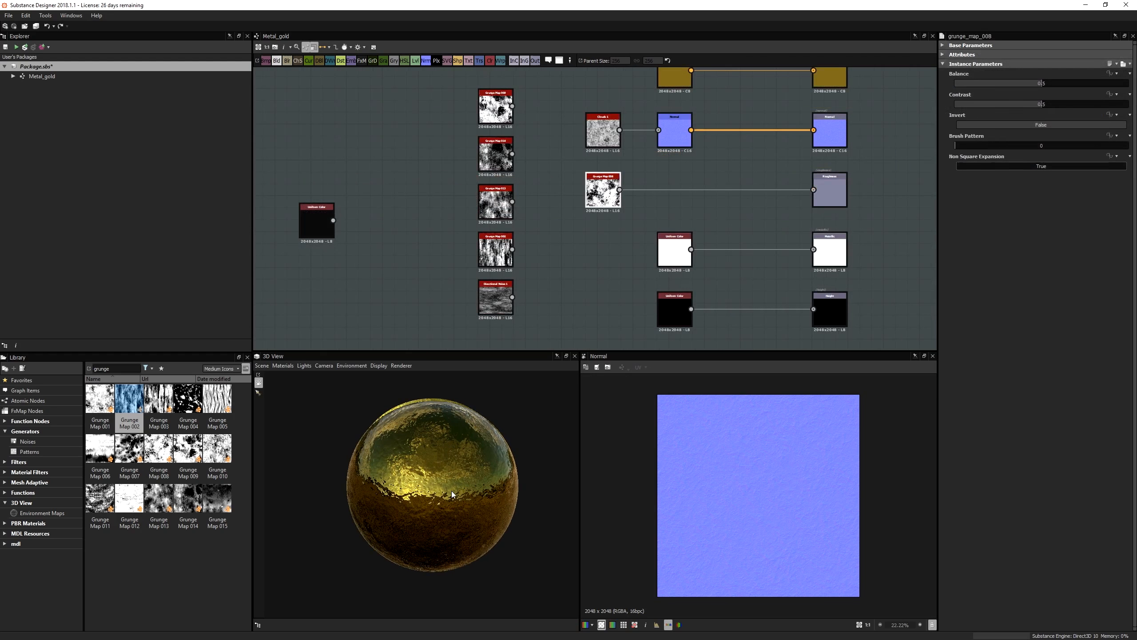
drag(452, 475, 457, 507)
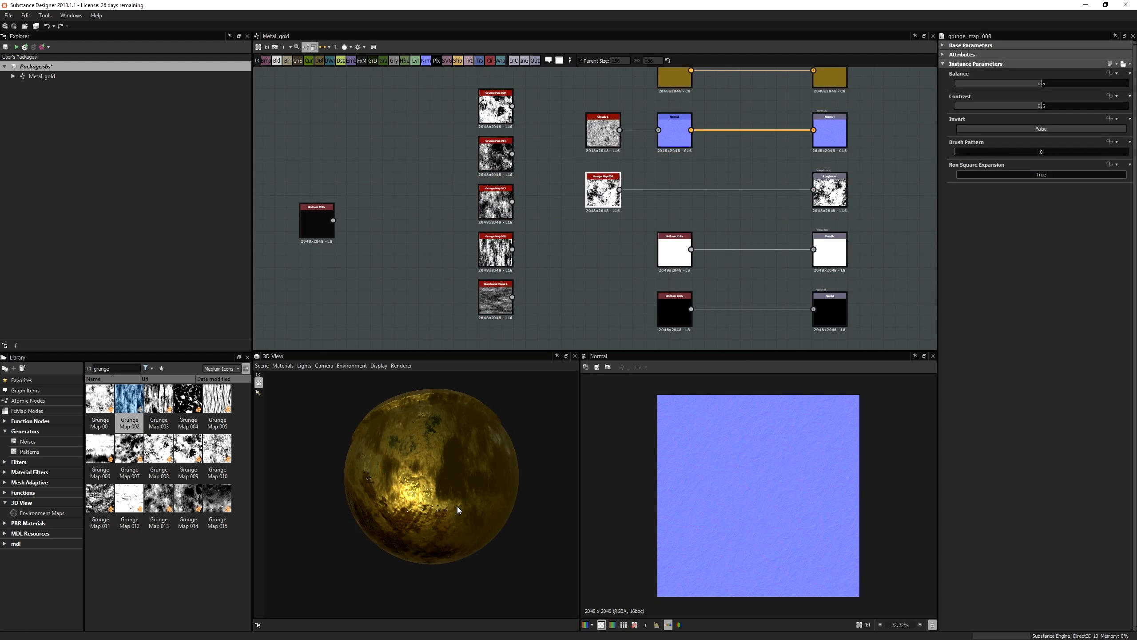
drag(513, 154, 813, 190)
drag(443, 497, 499, 494)
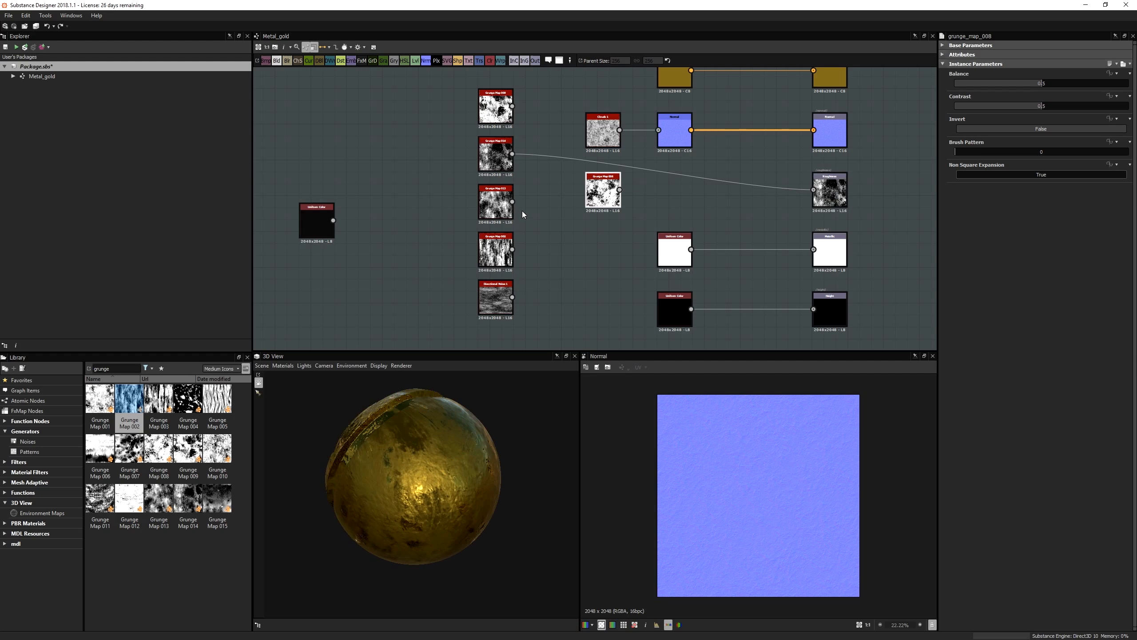
drag(513, 202, 813, 190)
drag(501, 475, 368, 422)
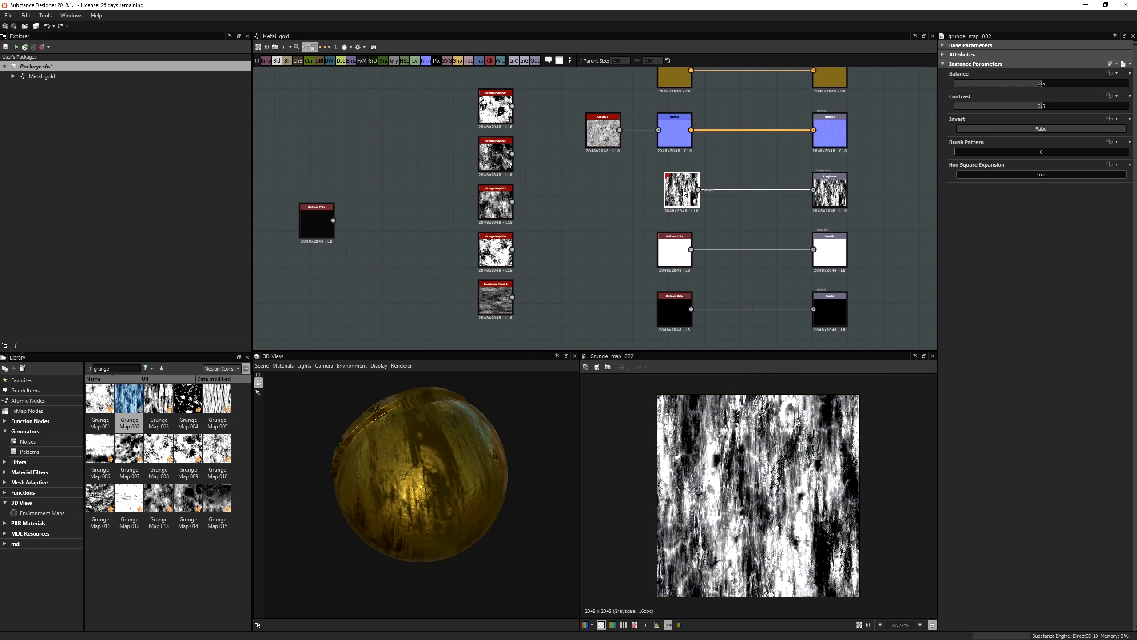
- Set the Grunge Map 002 node feeding Roughness to a balance of 0.47 and a contrast of 0.33
drag(1040, 109, 937, 107)
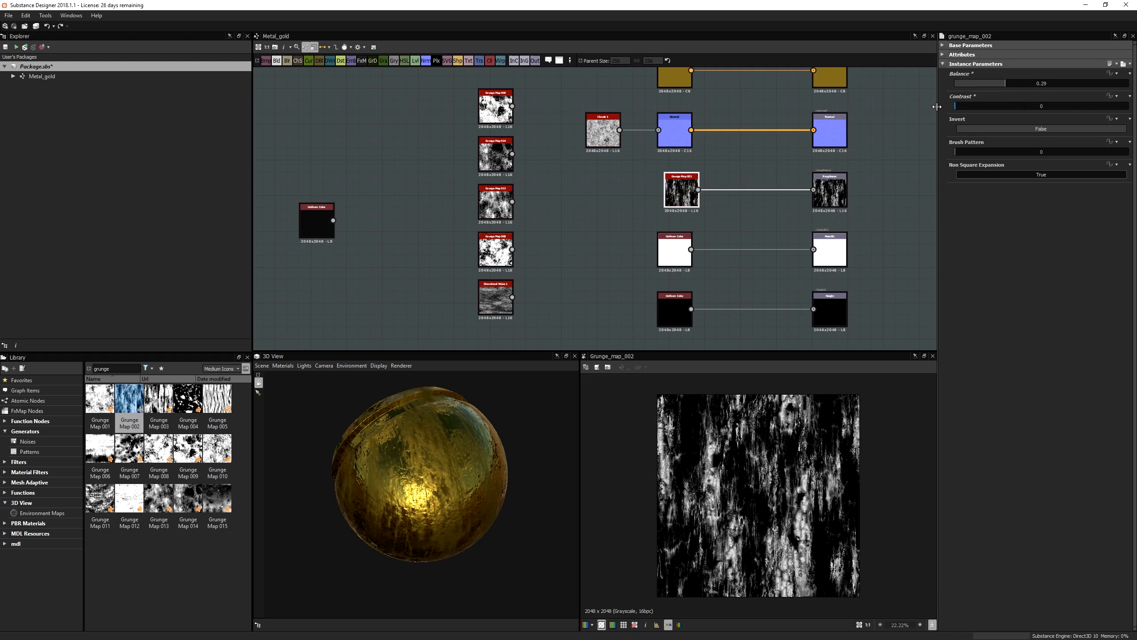
drag(998, 84, 984, 106)
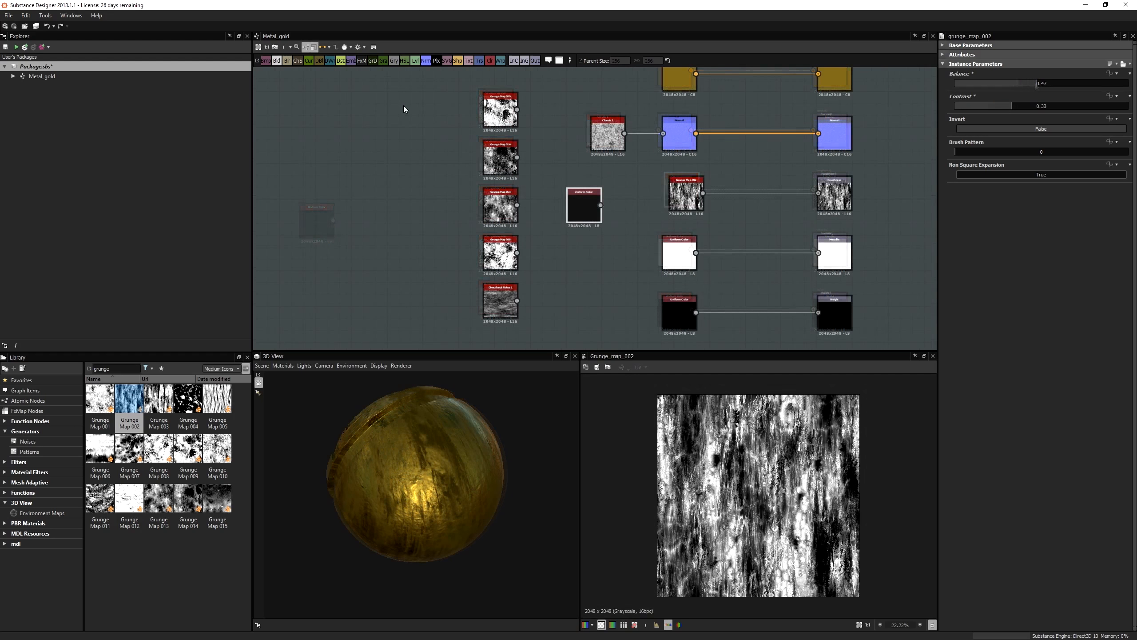
- Move Uniform Color and Grunge Map 002 away from the outputs, with Uniform Color stacked directly above the grunge map
scroll(403, 110, down, 2)
middle_drag(465, 243, 518, 294)
drag(518, 294, 353, 277)
drag(579, 226, 480, 226)
drag(648, 216, 489, 211)
scroll(528, 224, up, 3)
middle_drag(563, 176, 605, 184)
click(558, 179)
drag(450, 141, 487, 232)
click(499, 259)
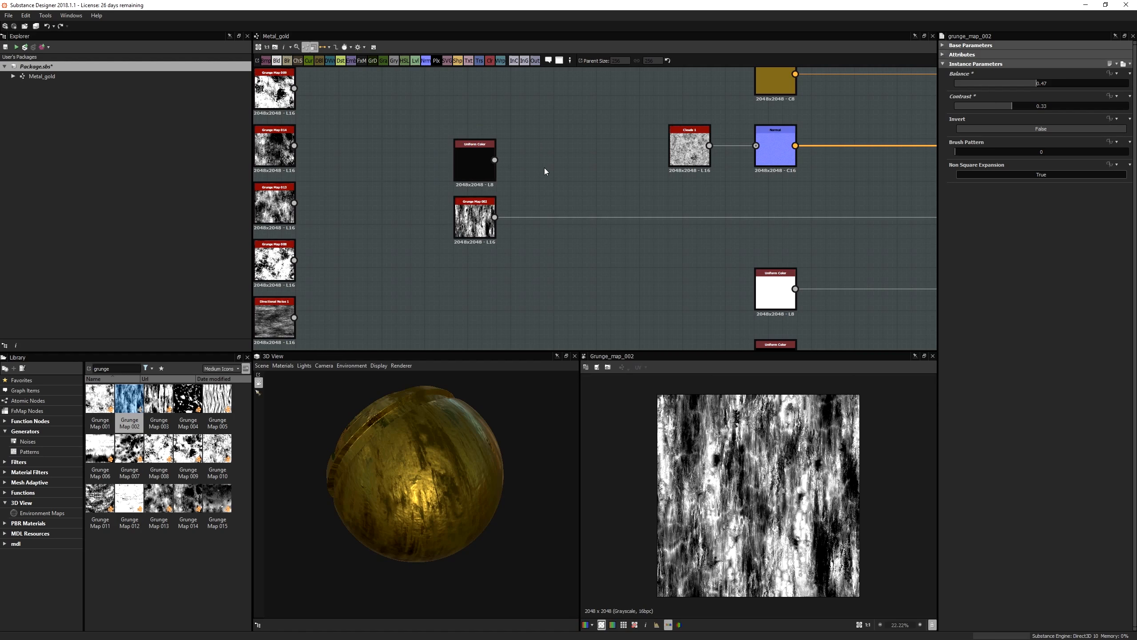
- Add a Blend node beside the Uniform Color and Grunge Map 002 nodes
click(489, 167)
scroll(476, 228, up, 2)
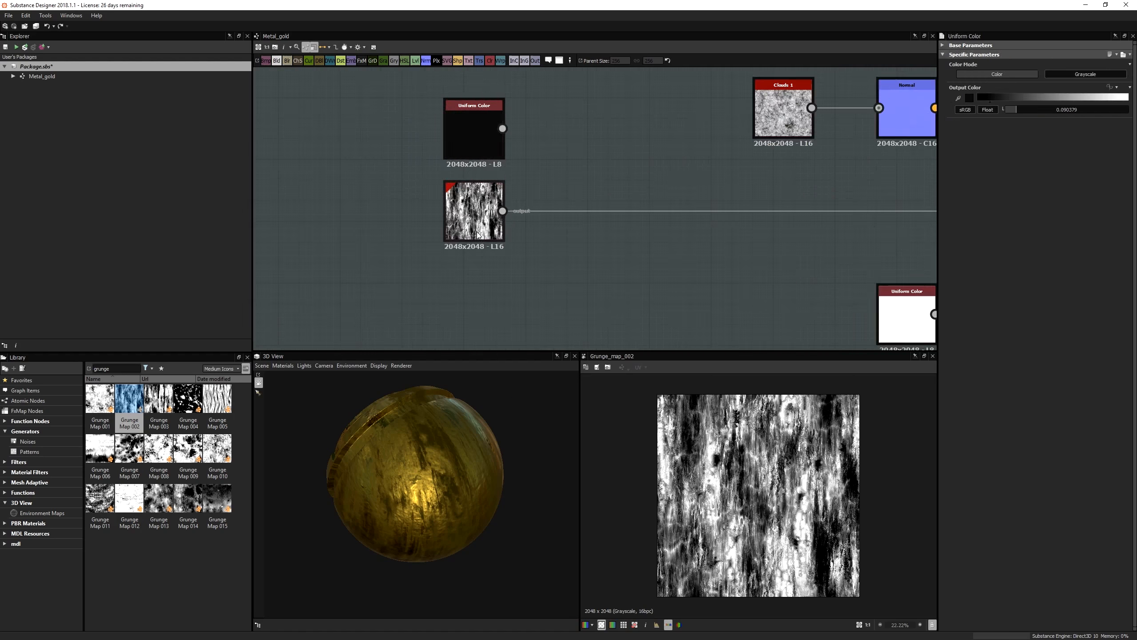
click(476, 221)
scroll(570, 153, down, 3)
key(space)
click(586, 203)
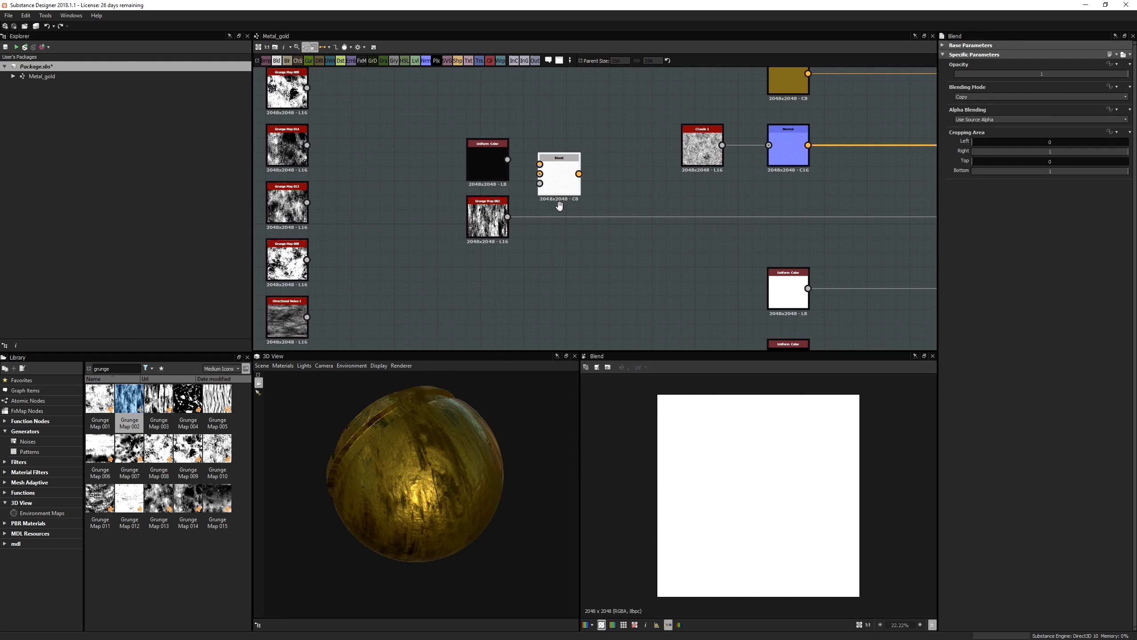
- Connect Uniform Color to the Blend node's background input and Grunge Map 002 to its foreground input
middle_drag(570, 184, 542, 198)
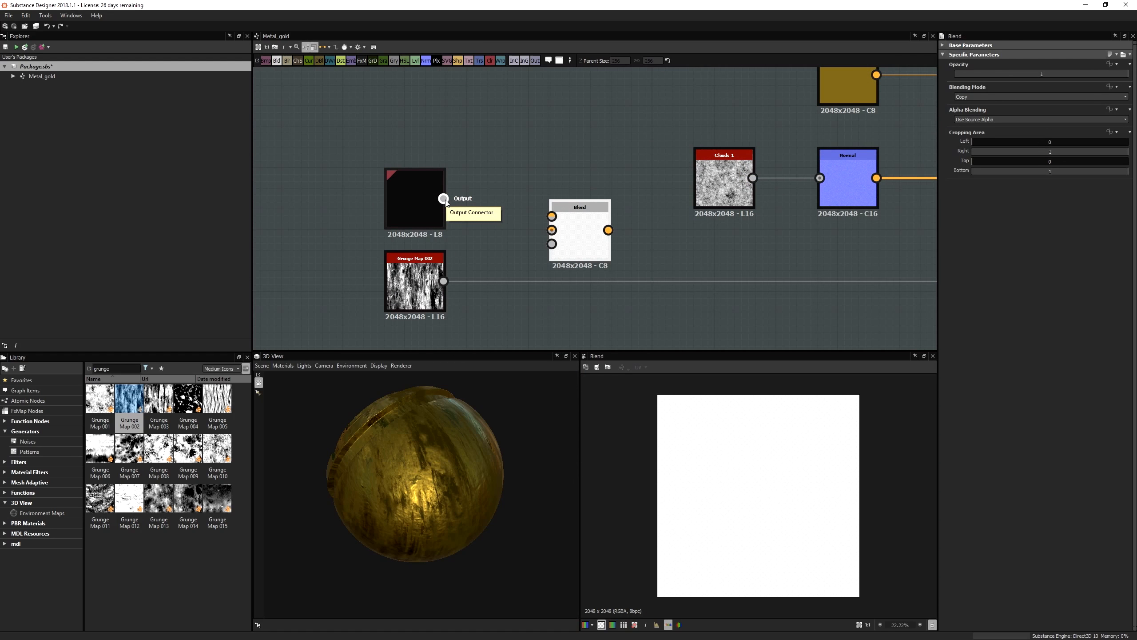
drag(444, 199, 462, 242)
drag(556, 236, 552, 230)
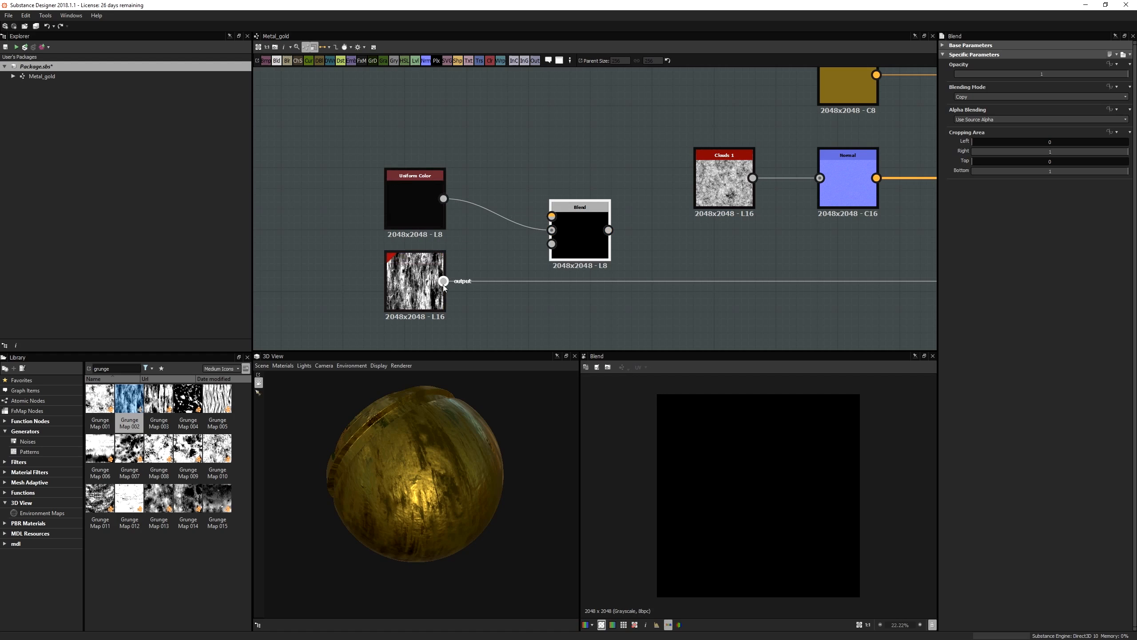
drag(537, 217, 552, 216)
scroll(556, 215, down, 2)
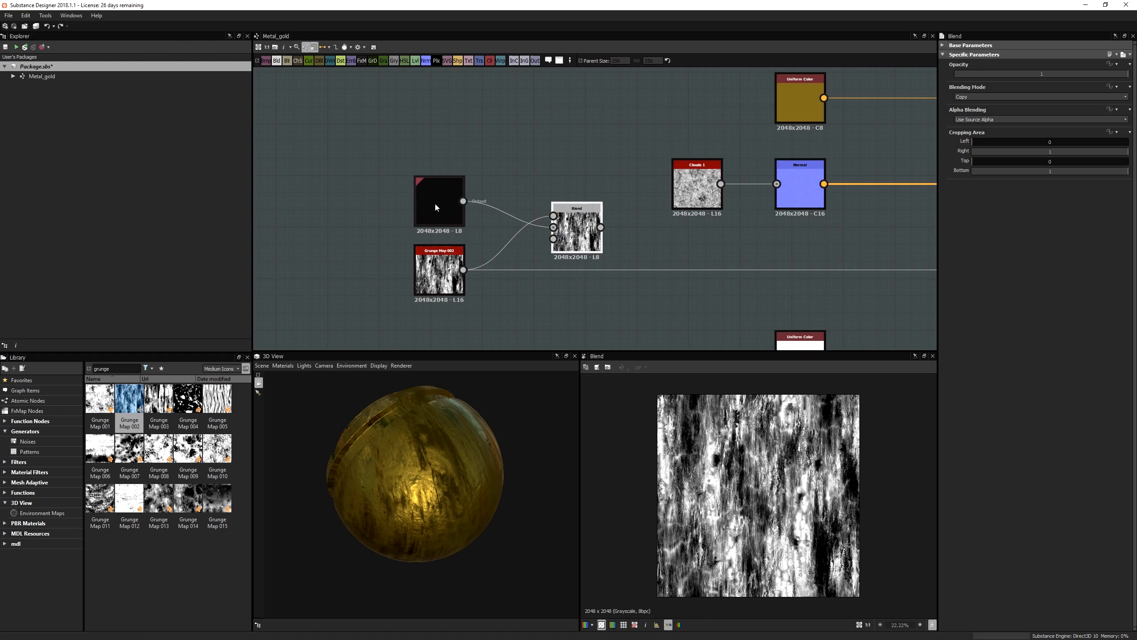
- Swap the positions of the two Blend source nodes so that Grunge Map 002 sits above Uniform Color
drag(436, 203, 428, 327)
drag(441, 273, 441, 205)
drag(446, 333, 446, 271)
- Connect the Blend node's output to the Roughness output
middle_drag(445, 271, 295, 269)
scroll(465, 233, down, 1)
drag(465, 232, 798, 263)
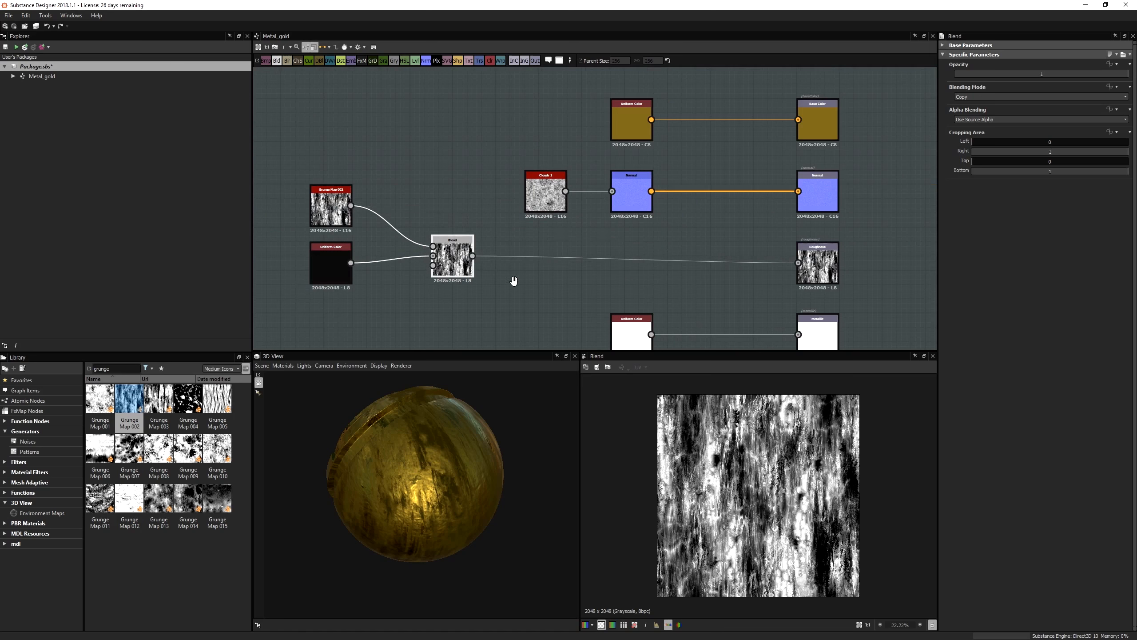
- Move the Blend node and its Uniform Color and Grunge Map 002 sources into place beneath the Clouds 1 node
middle_drag(513, 281, 581, 258)
drag(511, 254, 691, 261)
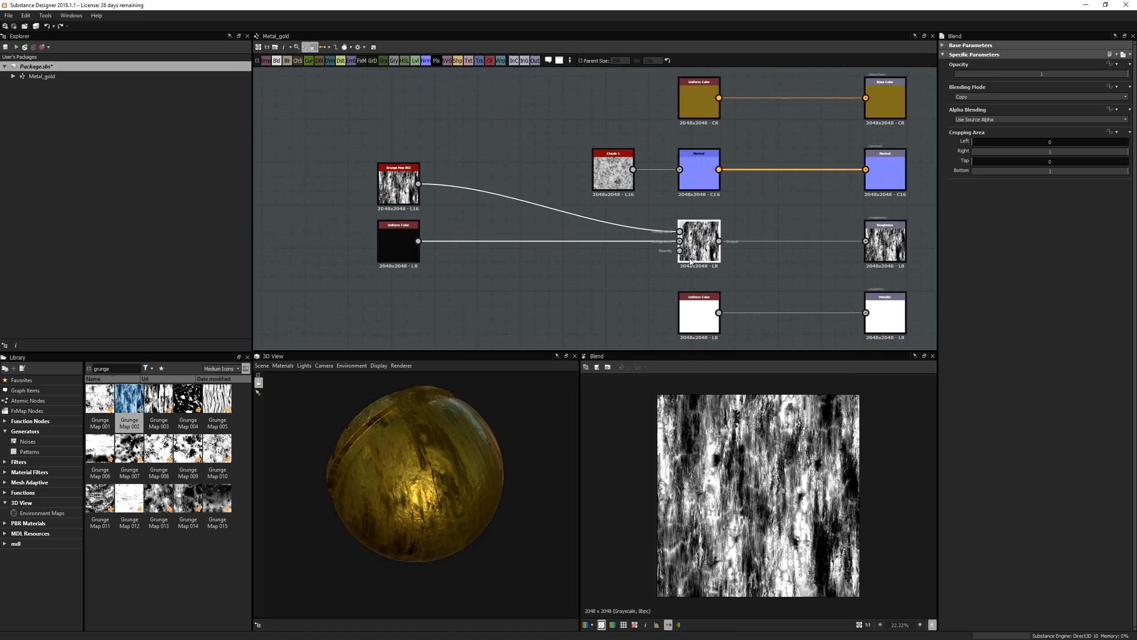
drag(382, 225, 496, 254)
drag(700, 256, 614, 257)
middle_drag(608, 271, 553, 259)
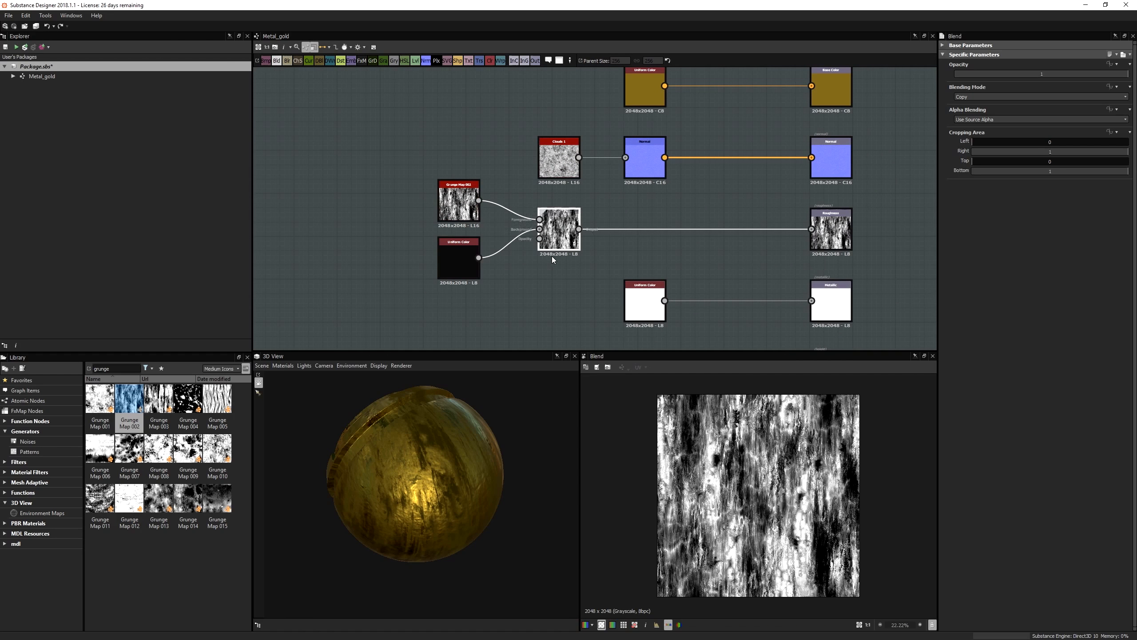
- Set the Blend node's blending mode to Screen and its opacity to 0.4
scroll(550, 260, up, 2)
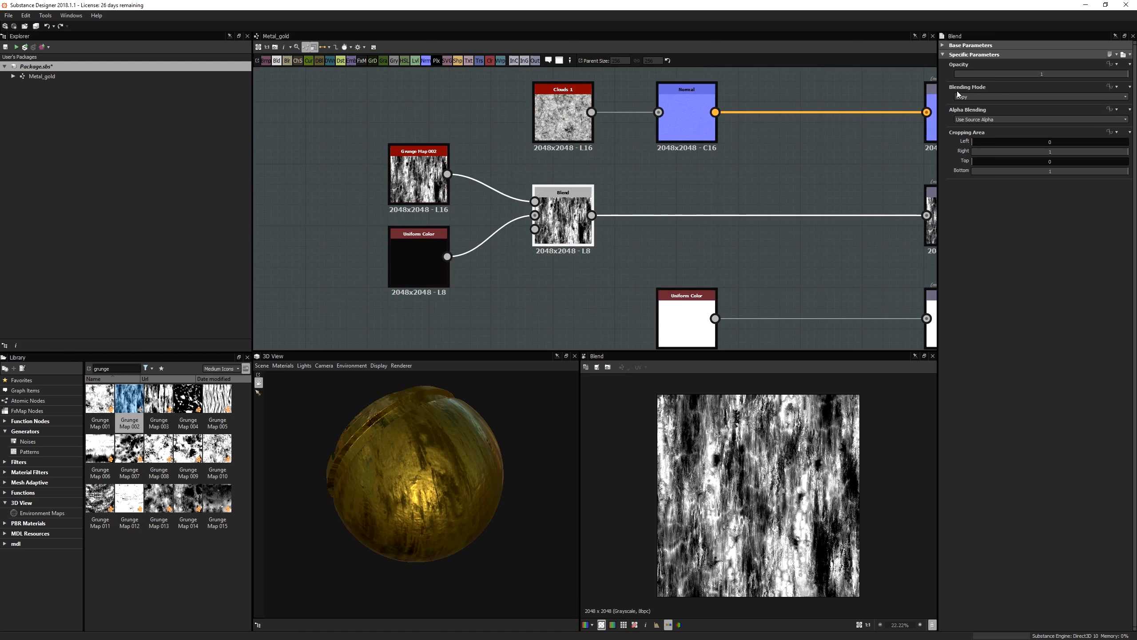
click(978, 96)
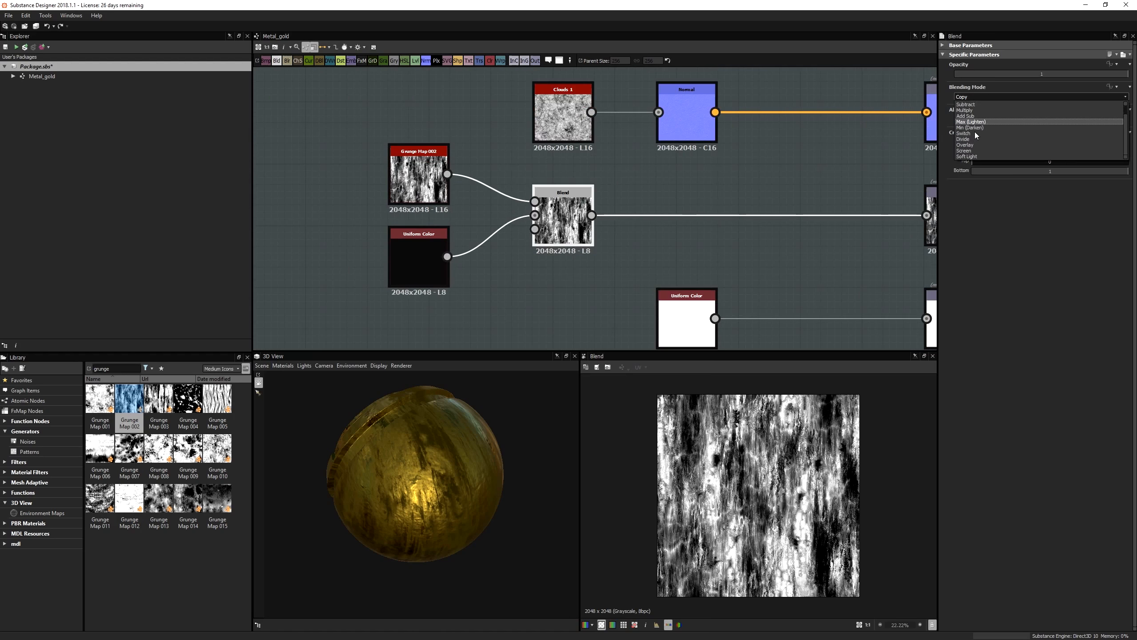
scroll(975, 141, down, 2)
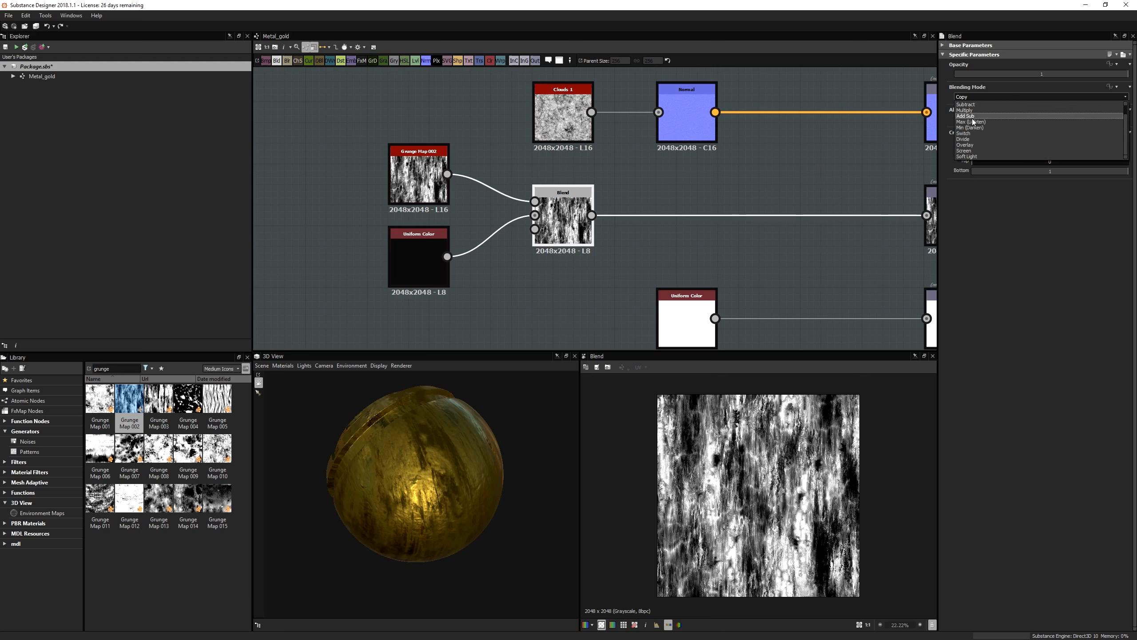
click(968, 151)
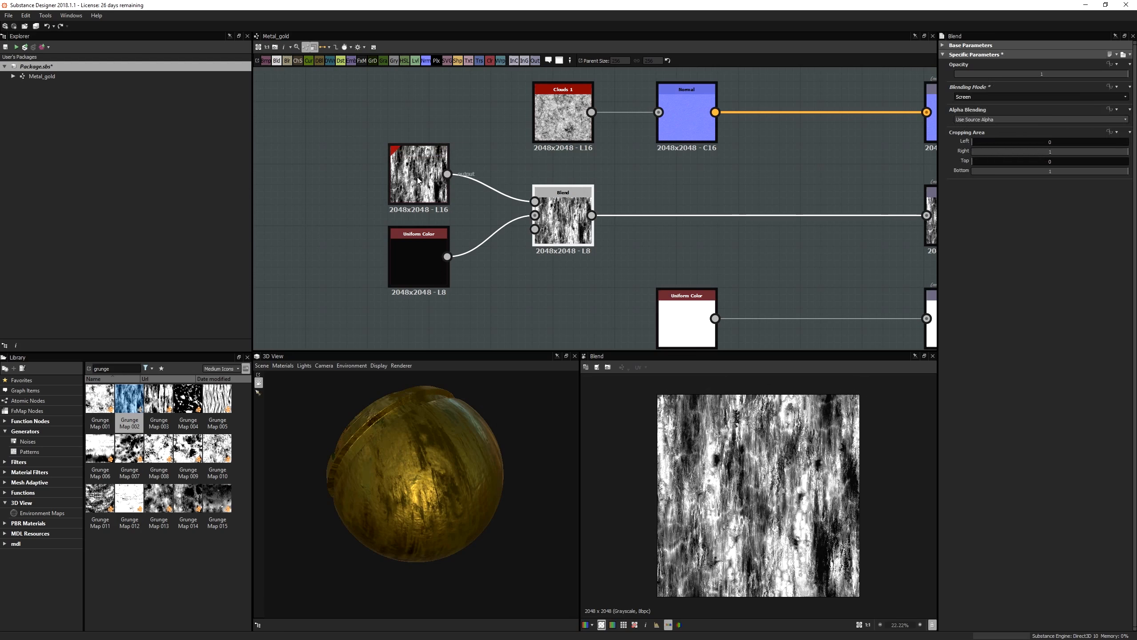
click(957, 74)
click(1037, 74)
drag(1020, 74, 953, 77)
click(419, 177)
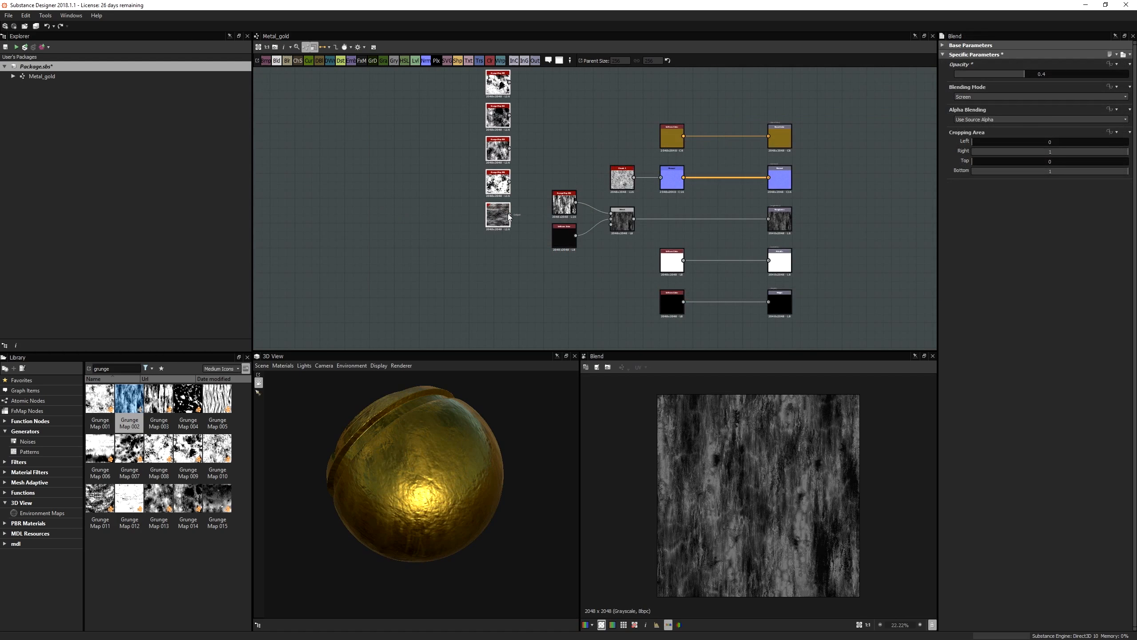
- Try Directional Noise 1 and the Grunge Map node above it as the Blend node's foreground, checking each on the preview sphere
scroll(508, 213, up, 5)
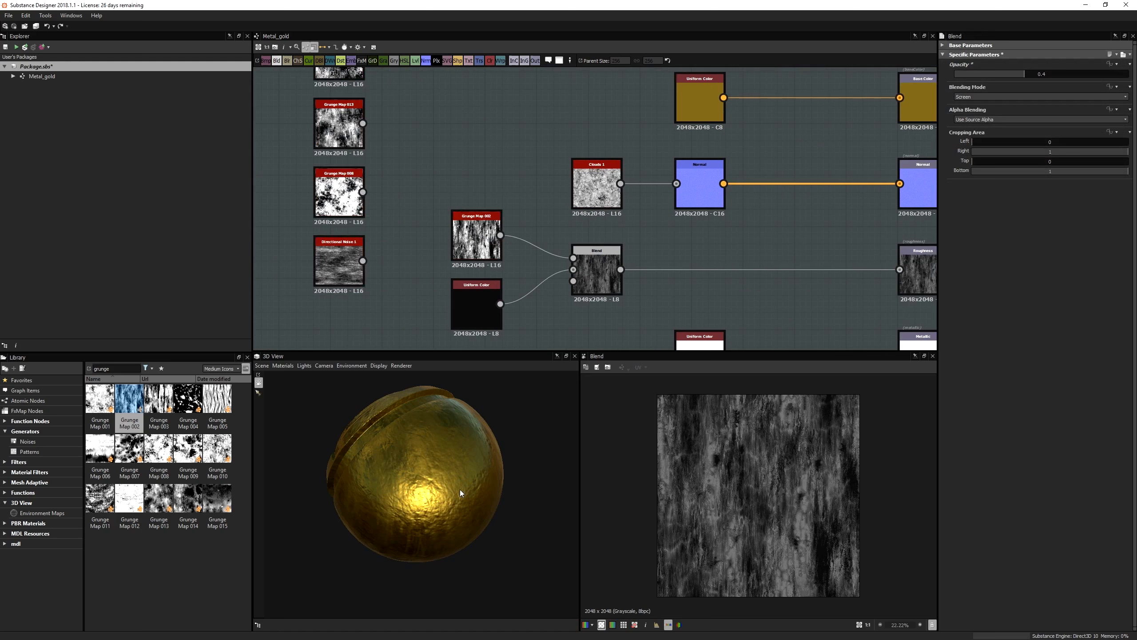
drag(461, 493, 461, 480)
drag(363, 261, 577, 262)
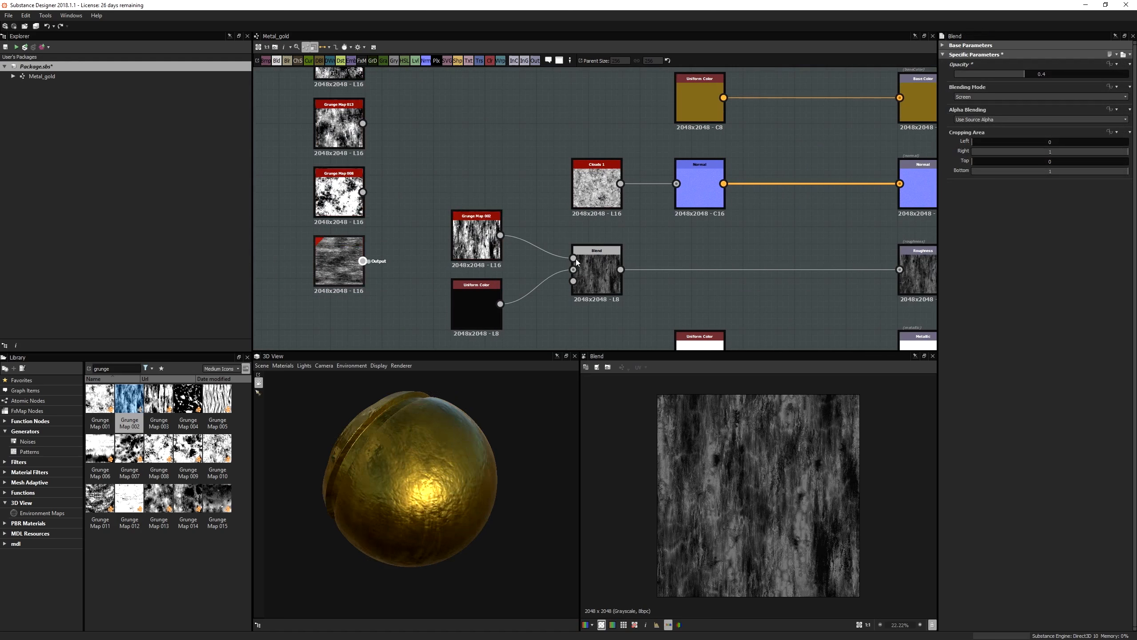
drag(448, 522, 419, 533)
drag(363, 192, 573, 258)
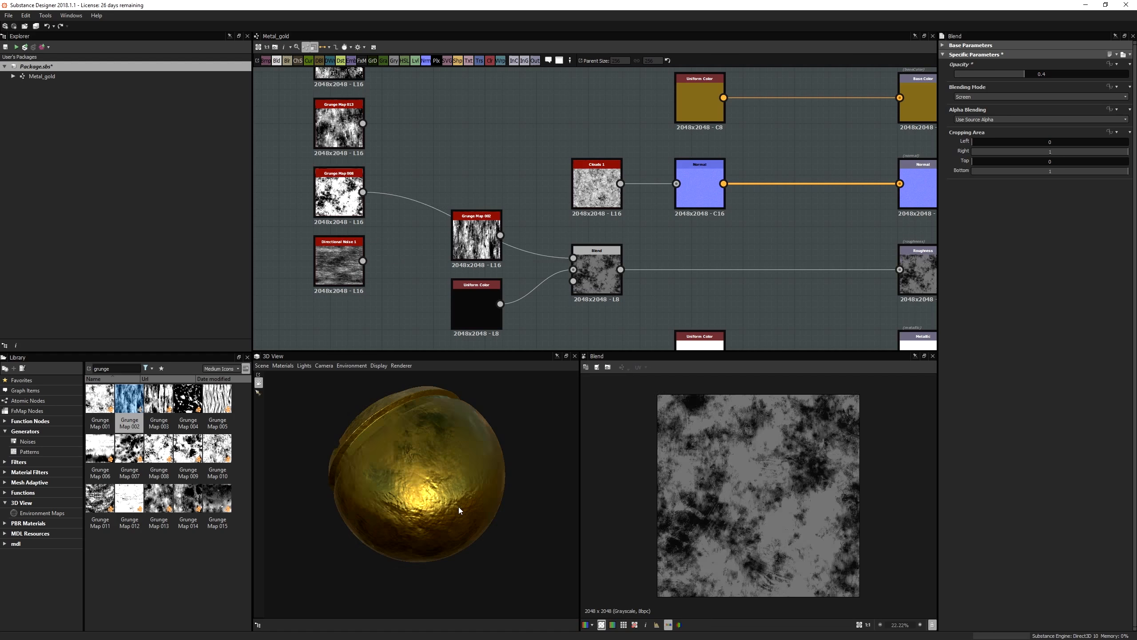
drag(459, 507, 461, 527)
- Connect Grunge Map 013 to the Blend node's foreground input and place Grunge Map 002 among the spare noise nodes
middle_drag(462, 182, 465, 195)
drag(365, 137, 575, 271)
mouse_move(377, 204)
mouse_down()
mouse_move(475, 264)
mouse_move(437, 269)
mouse_move(377, 204)
mouse_up()
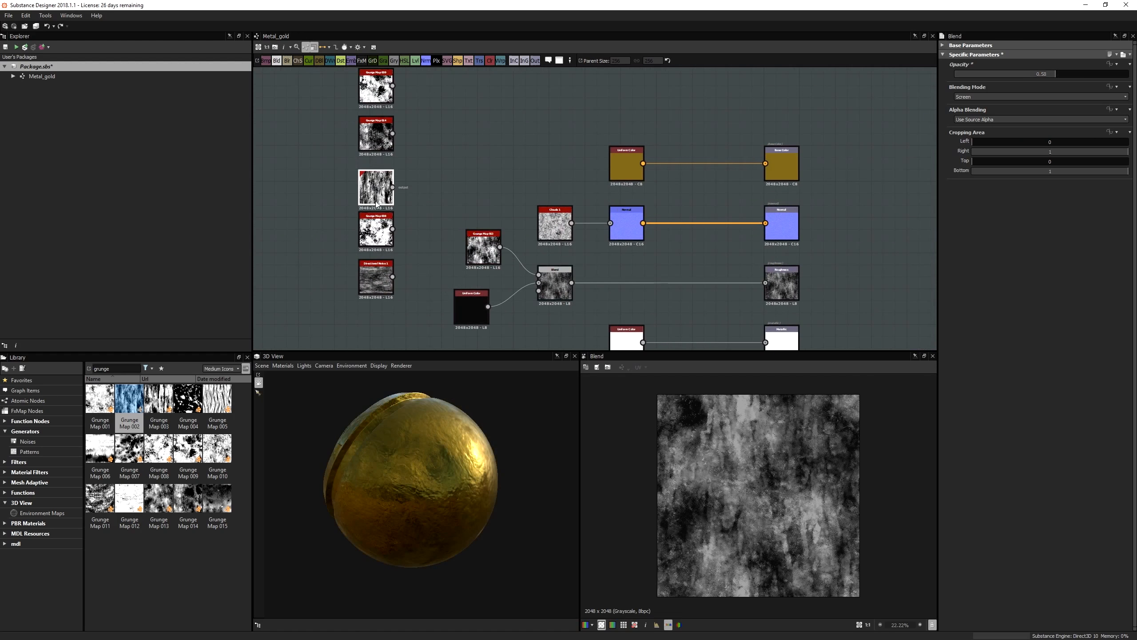
- Move the five unused grunge and noise nodes together, farther away from the Blend network
scroll(404, 202, down, 2)
middle_drag(418, 187, 439, 207)
drag(441, 112, 356, 304)
drag(406, 240, 322, 239)
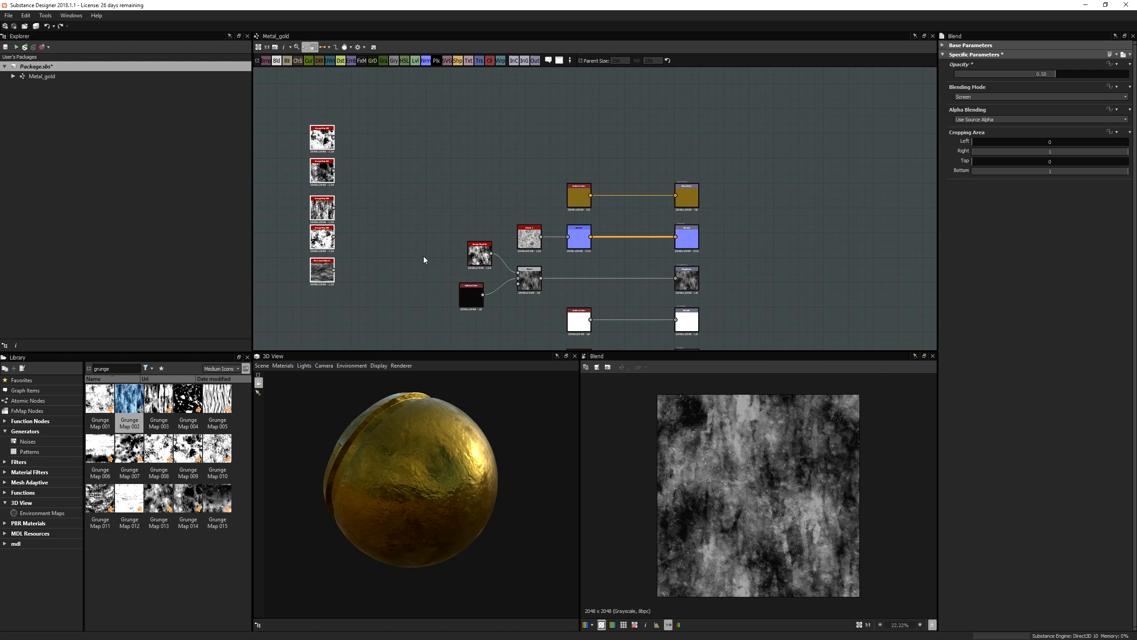
- Line up the Grunge Map 013 and Uniform Color nodes in a column beside the Blend node
scroll(461, 268, up, 3)
middle_drag(461, 267, 443, 229)
scroll(465, 268, up, 1)
middle_drag(465, 269, 459, 156)
drag(459, 156, 458, 171)
scroll(650, 242, down, 2)
scroll(647, 238, down, 1)
middle_drag(646, 238, 620, 231)
middle_drag(567, 92, 566, 158)
drag(416, 101, 734, 313)
click(774, 231)
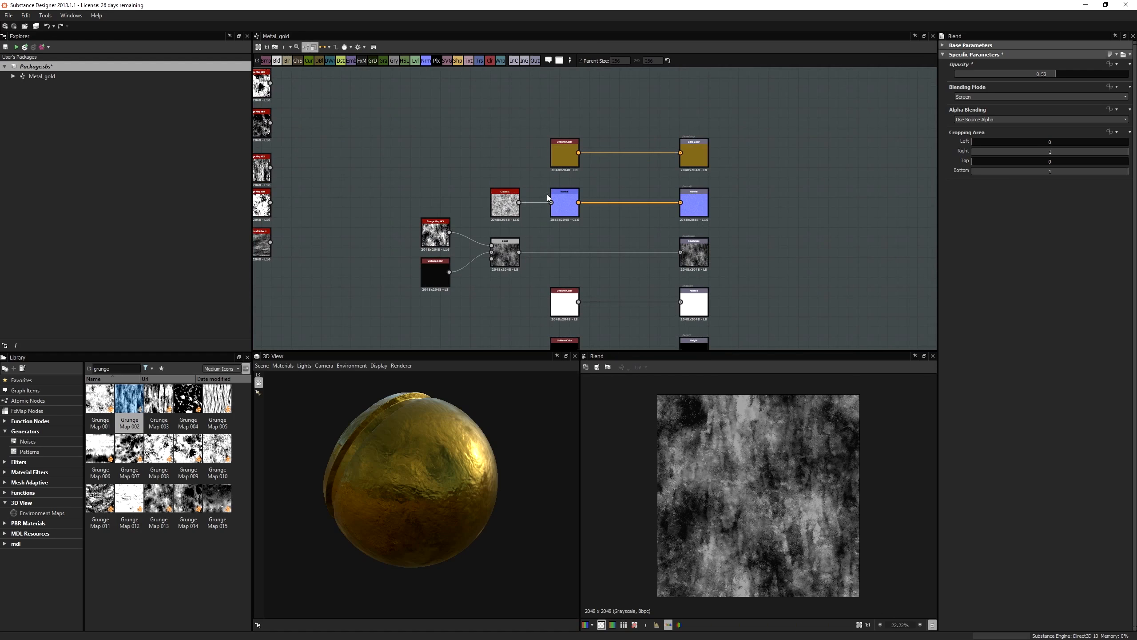
- Review the whole node graph from the Base Color row down to the Height row
scroll(627, 309, down, 1)
middle_drag(627, 308, 610, 240)
scroll(620, 244, up, 2)
scroll(620, 244, down, 1)
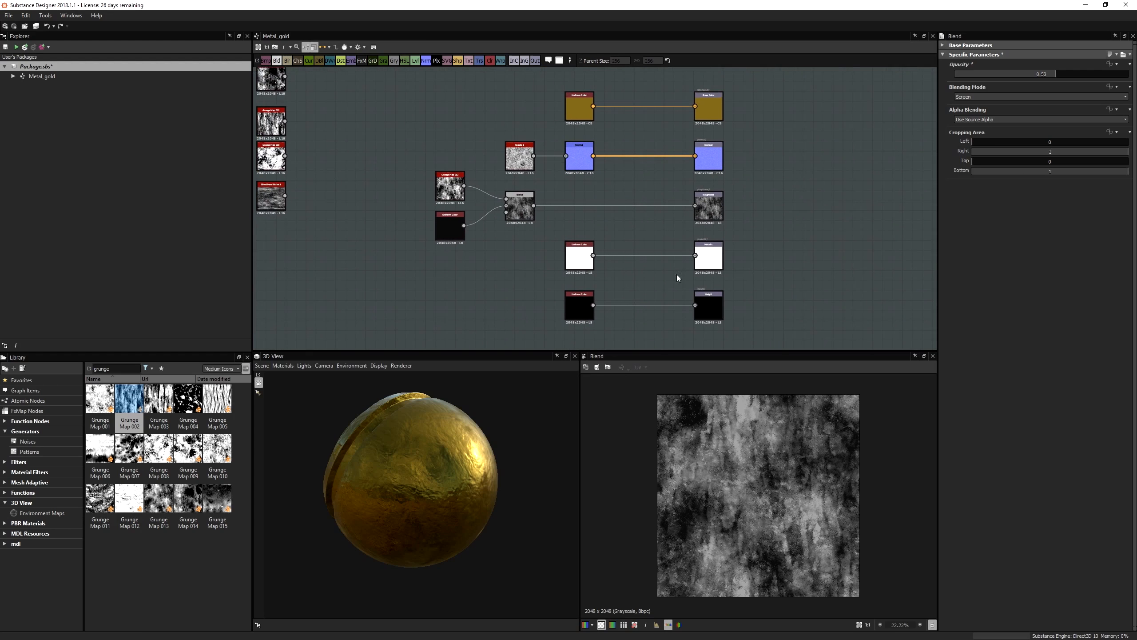
middle_drag(609, 145, 634, 187)
scroll(613, 161, down, 1)
scroll(581, 235, up, 1)
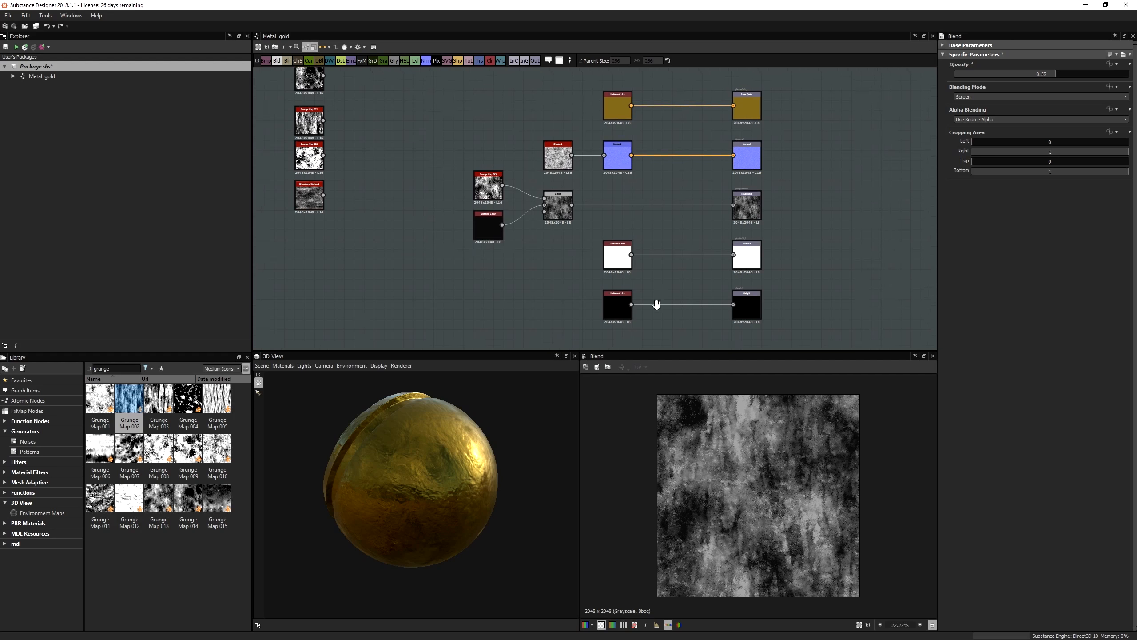
middle_drag(601, 143, 604, 151)
- Undo the most recent node arrangement changes in the graph
key(ctrl+z)
key(ctrl+z)
key(ctrl+z)
key(ctrl+z)
key(ctrl+z)
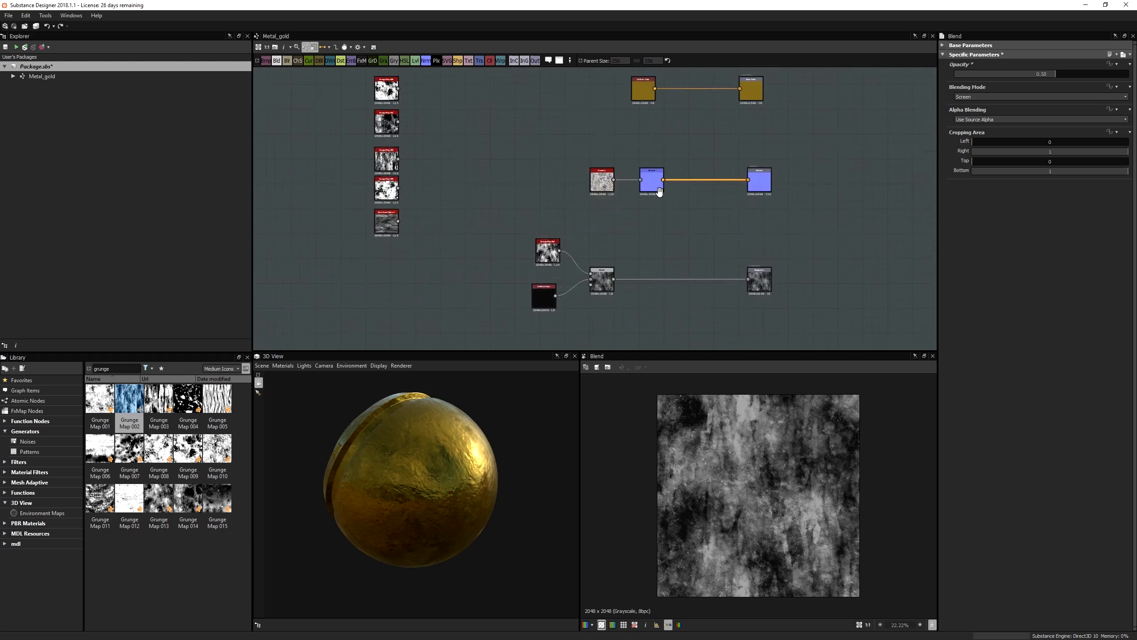
- Align the Base Color row's Uniform Color node vertically with the Normal node
click(719, 154)
drag(596, 148, 606, 148)
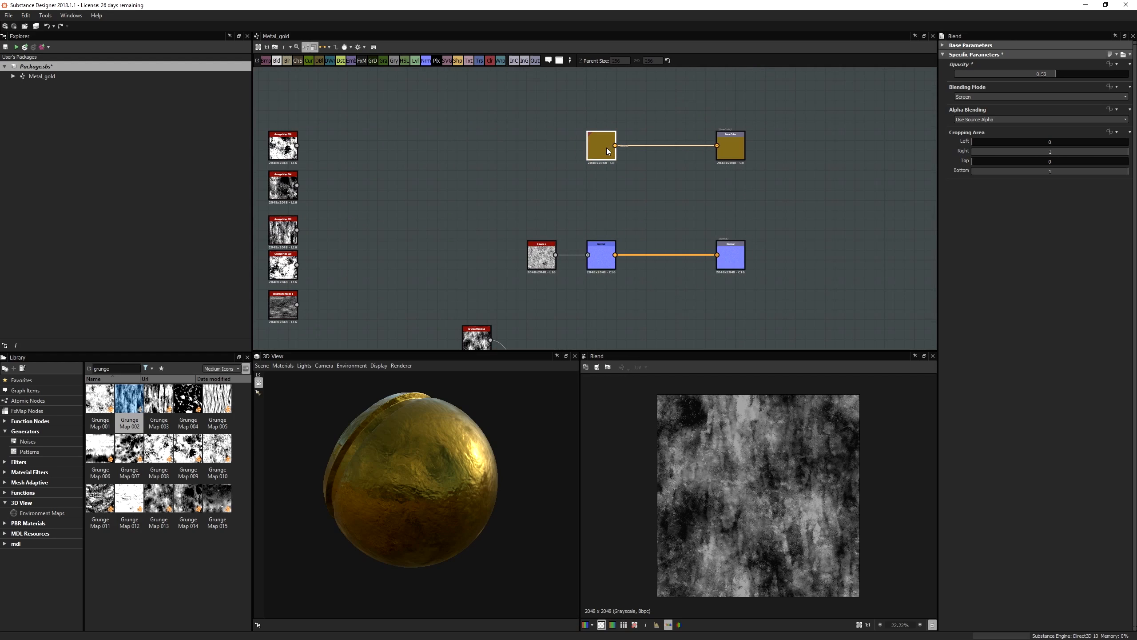
middle_drag(642, 185, 642, 131)
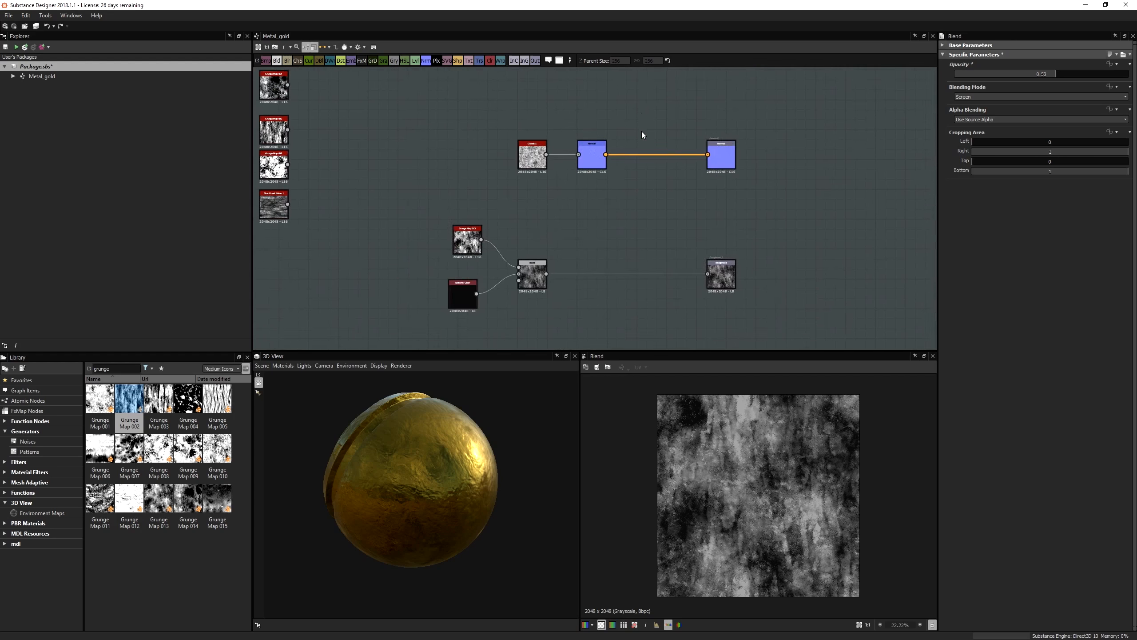
click(592, 157)
- Move the Blend node and its two source nodes closer to the Roughness output, and check the blend on the preview sphere
middle_drag(587, 220, 606, 151)
drag(543, 189, 592, 189)
drag(435, 162, 512, 225)
click(510, 204)
scroll(510, 207, up, 2)
scroll(511, 204, up, 1)
middle_drag(524, 179, 519, 203)
click(497, 137)
click(619, 197)
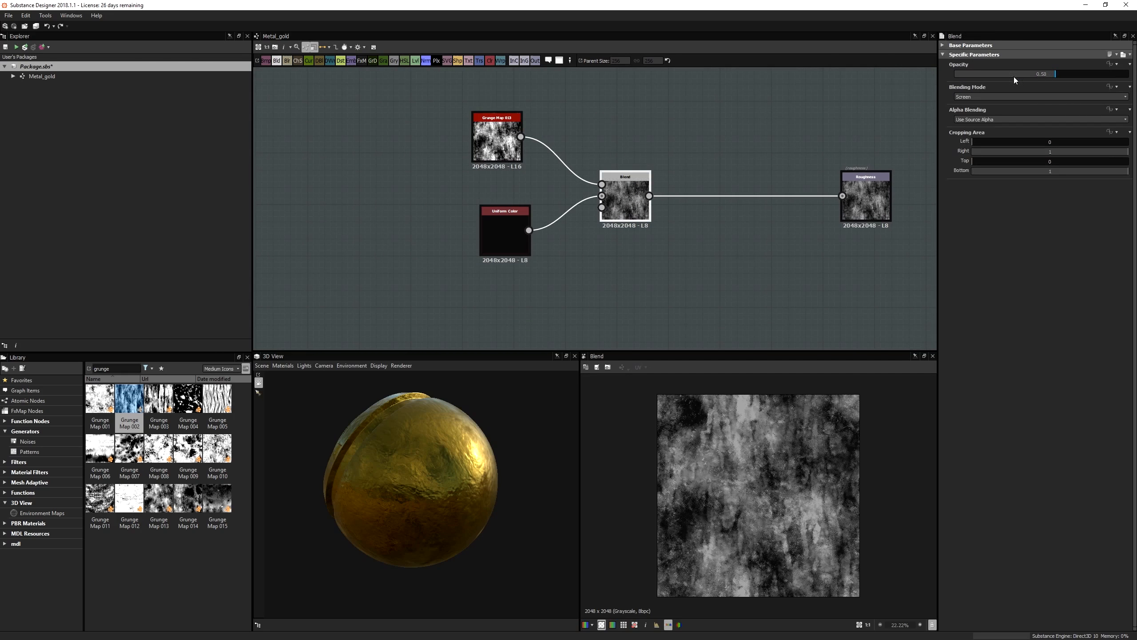
drag(489, 476, 499, 474)
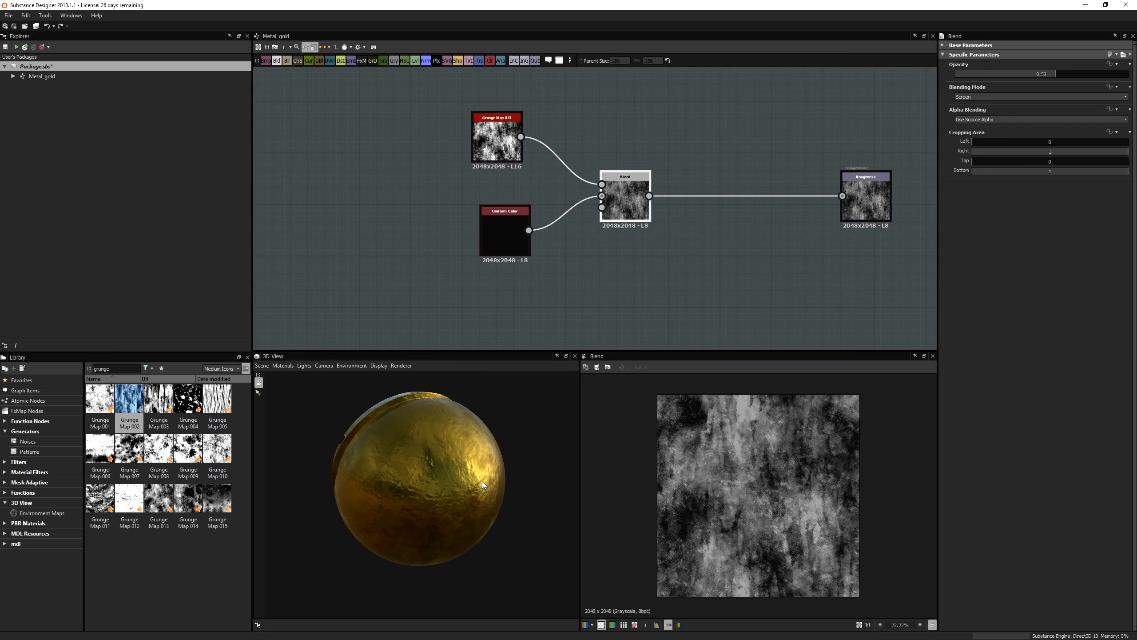
- Line up the Metallic and Height rows beneath the Roughness row, with their output nodes in one column
scroll(755, 199, down, 3)
middle_drag(809, 339, 702, 232)
scroll(666, 218, up, 2)
middle_drag(622, 162, 622, 193)
drag(480, 166, 719, 185)
mouse_move(551, 186)
mouse_down()
mouse_move(565, 186)
mouse_move(551, 186)
mouse_up()
drag(517, 141, 724, 193)
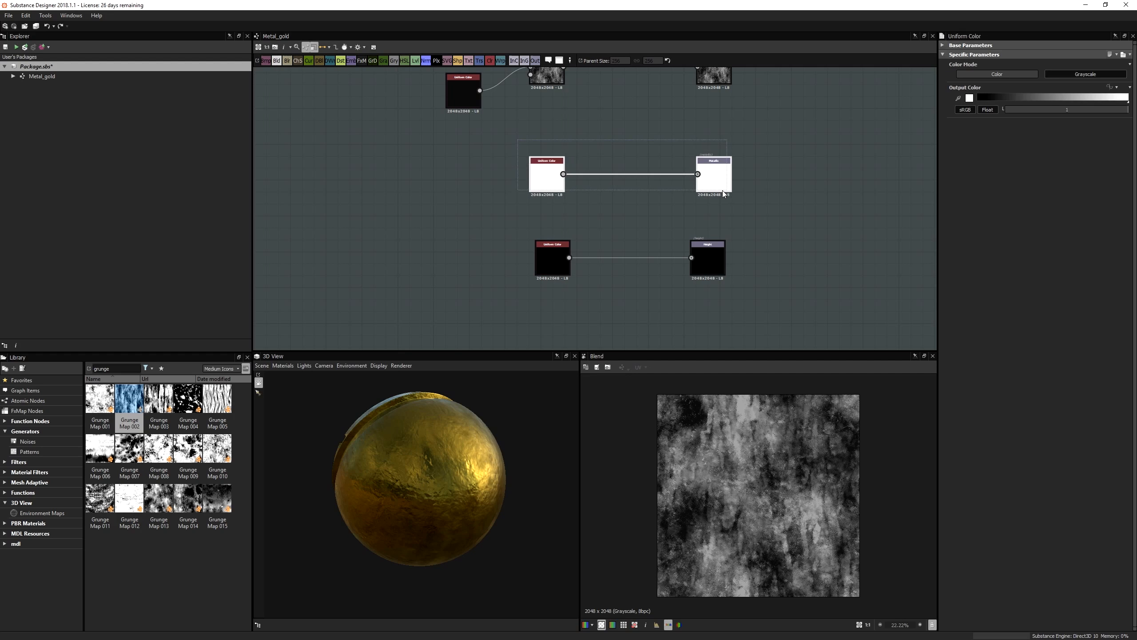
click(730, 243)
click(716, 265)
scroll(634, 249, down, 3)
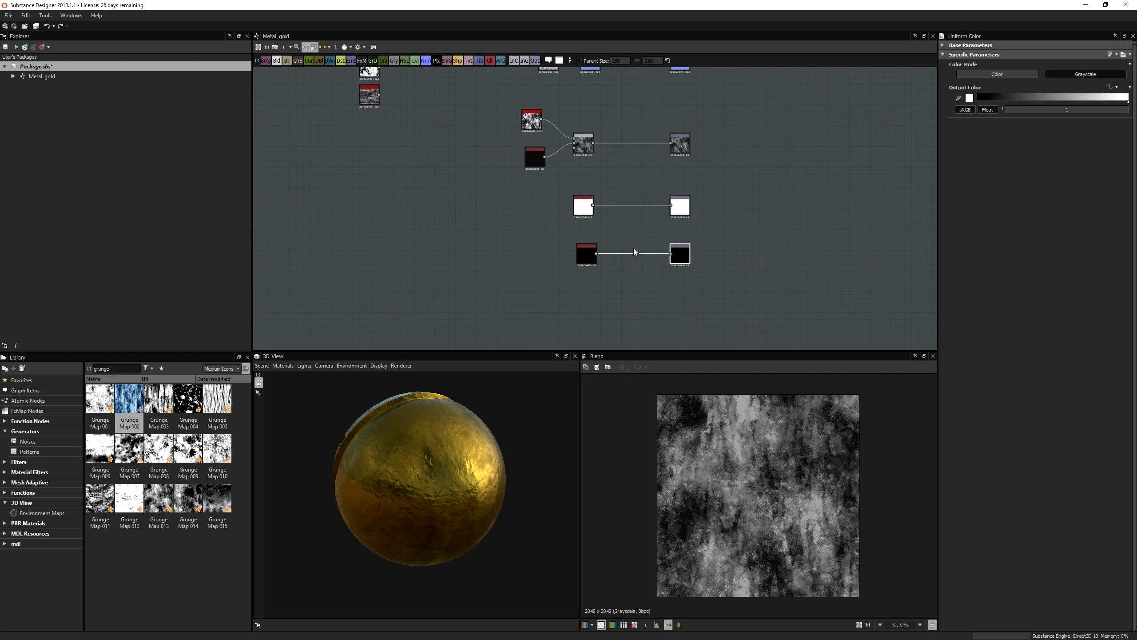
- Add a Normal to Height node to the graph
middle_drag(639, 250, 700, 250)
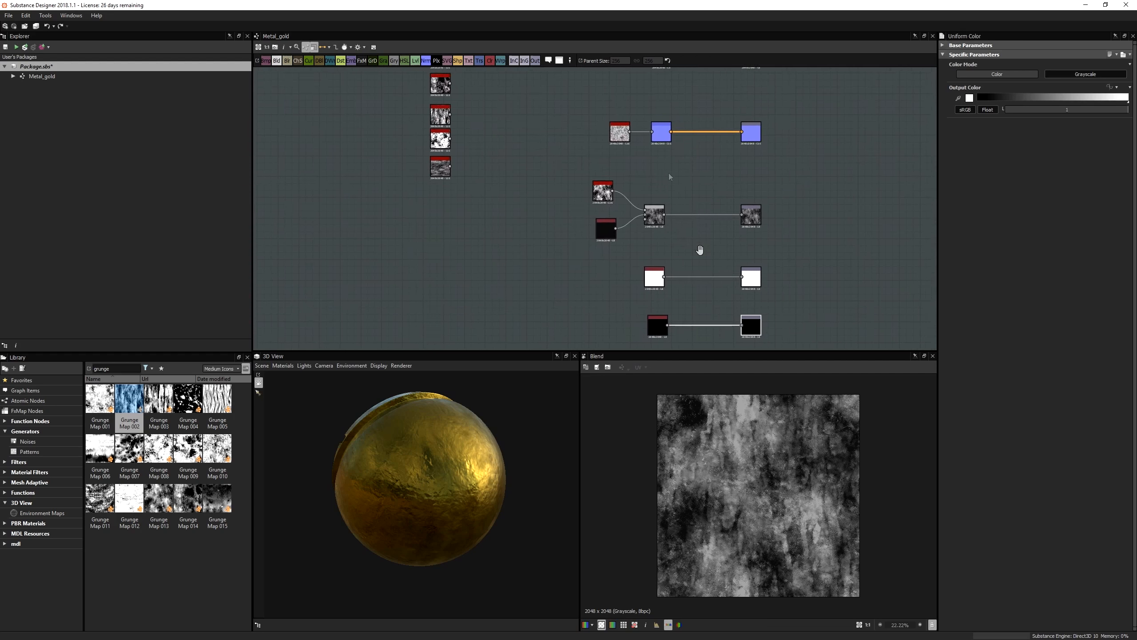
key(space)
text(normal)
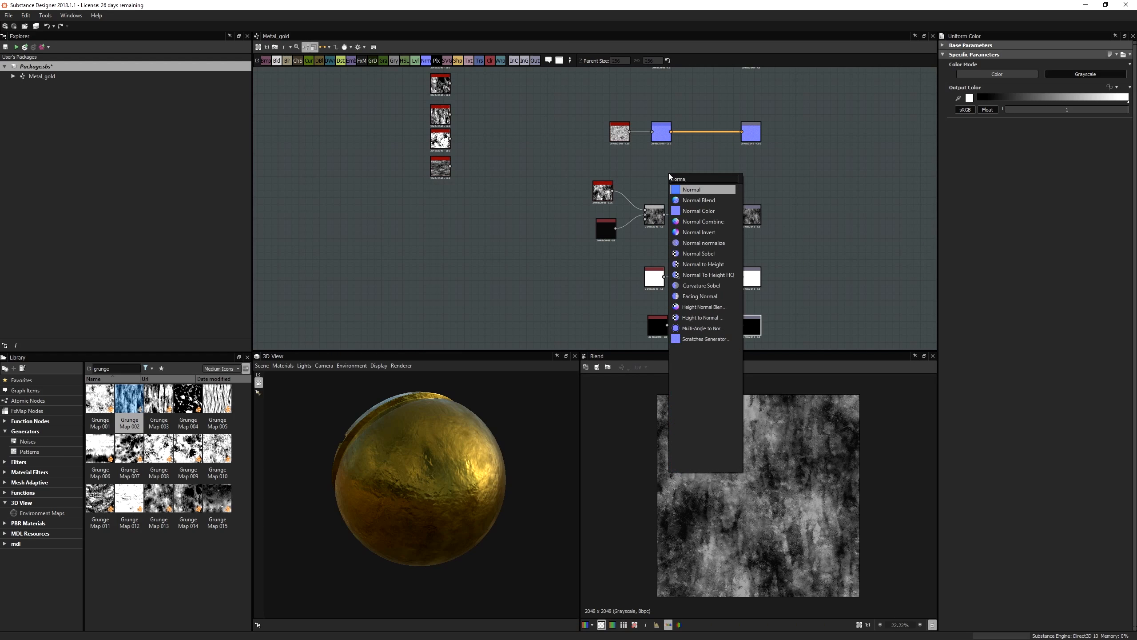
key(Down)
key(Down)
key(Down)
key(Down)
key(Down)
key(Down)
key(Down)
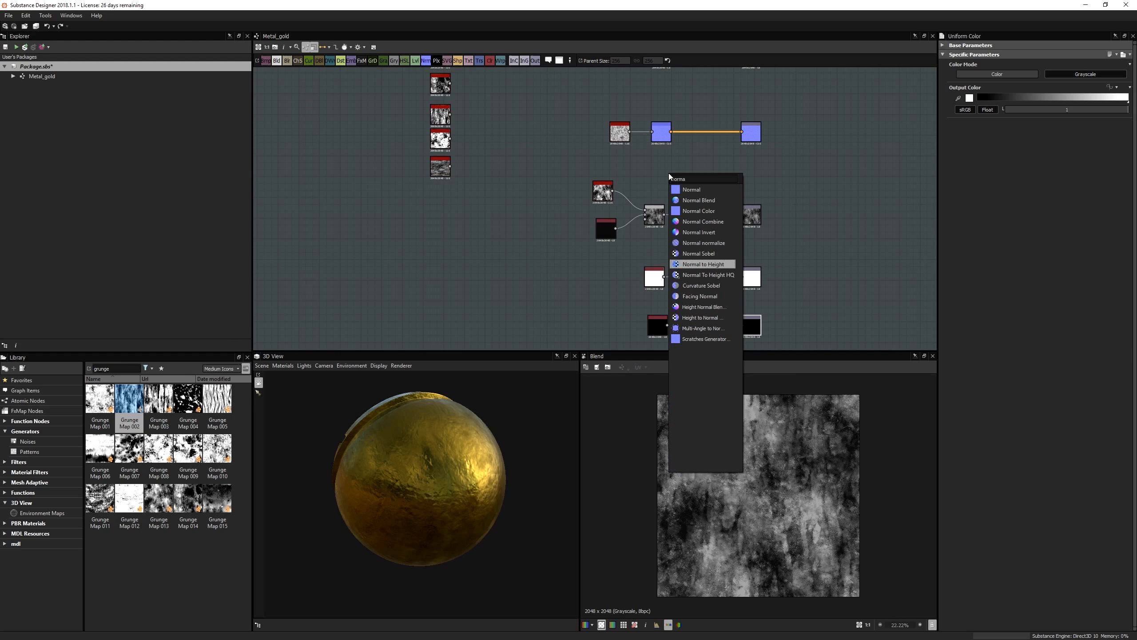
key(Return)
- Route the Normal node's output through the Normal to Height node into the Height output, and inspect the resulting map
drag(669, 172, 702, 325)
drag(683, 193, 693, 325)
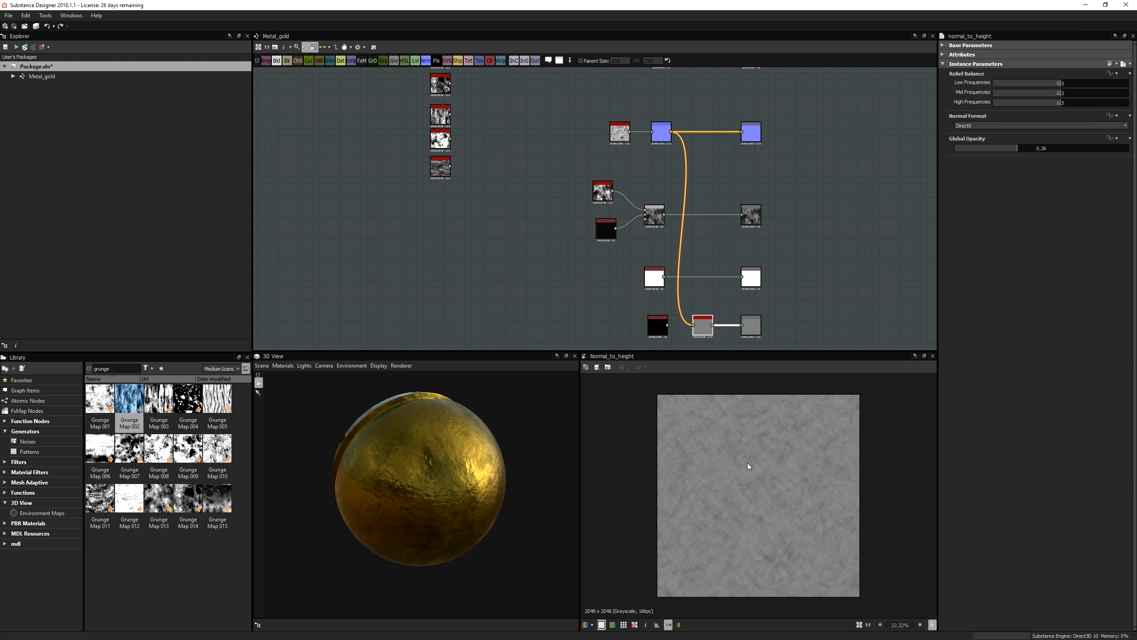
scroll(747, 463, up, 2)
scroll(764, 437, down, 1)
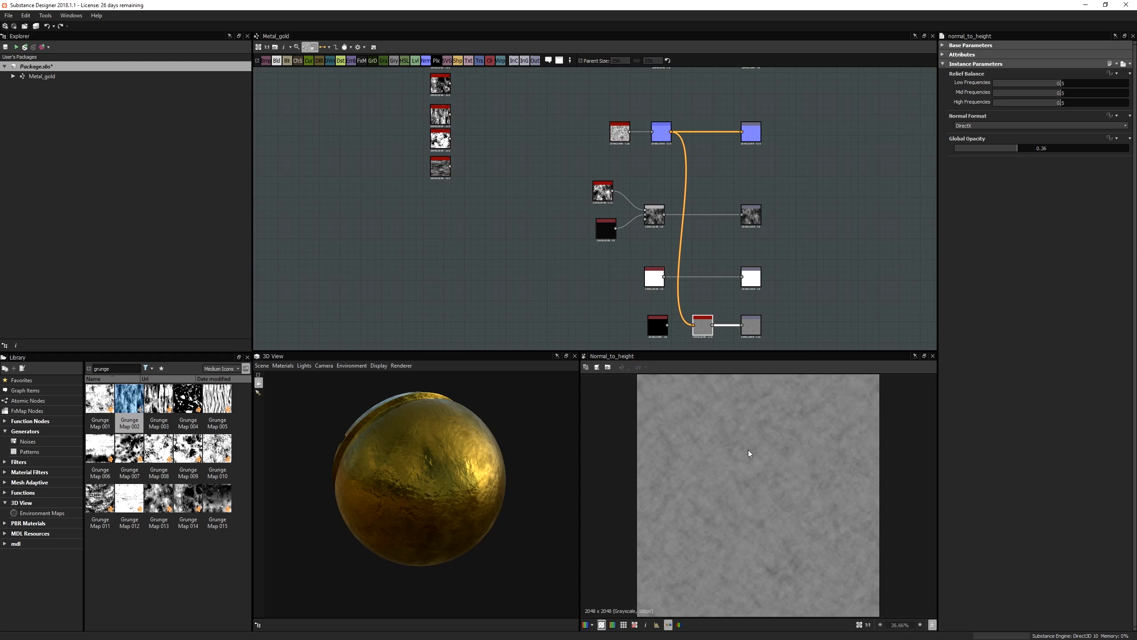
- Delete the unused black Uniform Color node beside the Normal to Height node
middle_drag(652, 329, 626, 289)
drag(626, 293, 605, 293)
key(Delete)
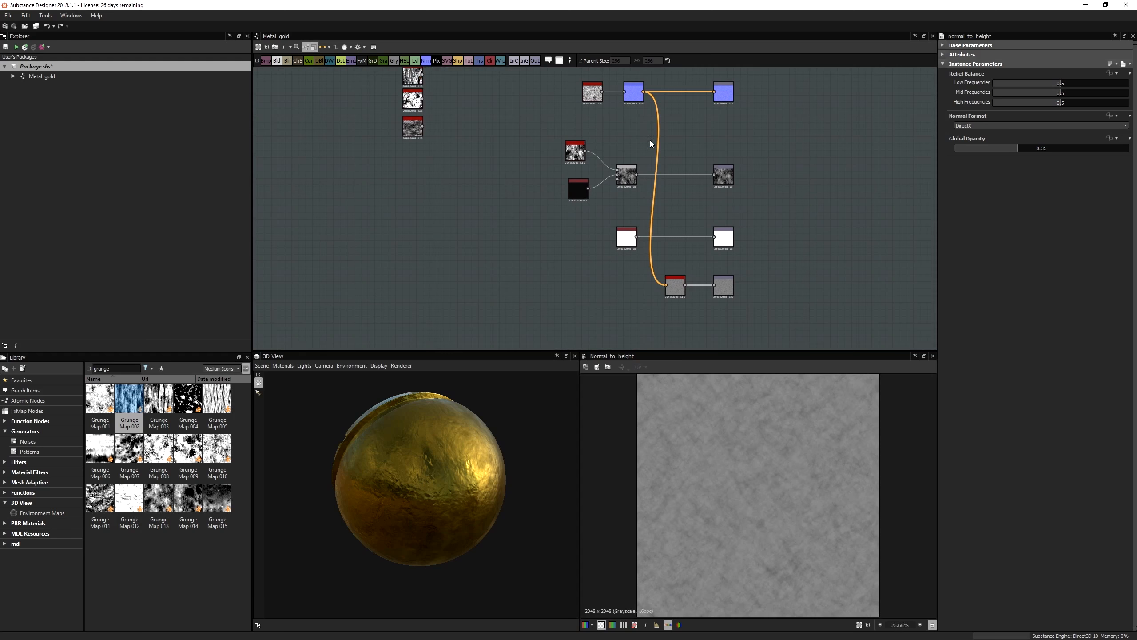
- Move the Normal to Height node and the Height output up directly beneath the Normal row
middle_drag(650, 141, 651, 177)
scroll(629, 186, down, 1)
middle_drag(601, 142, 567, 152)
drag(716, 311, 702, 199)
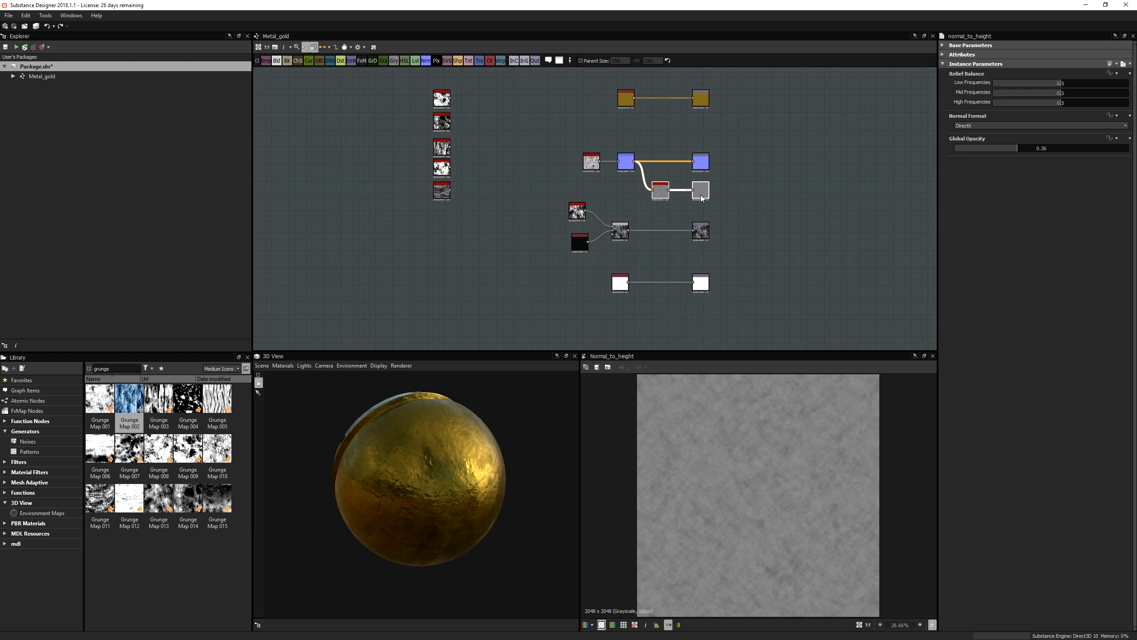
- Shift the whole column of output nodes slightly farther from their source nodes
middle_drag(757, 109, 755, 137)
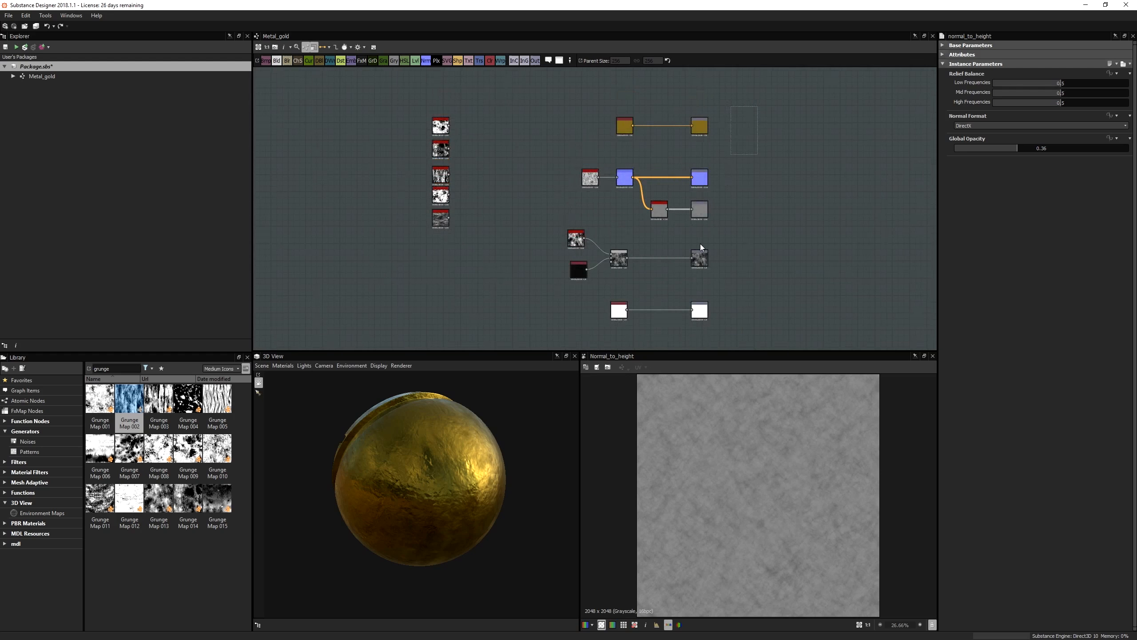
drag(694, 321, 706, 321)
click(778, 108)
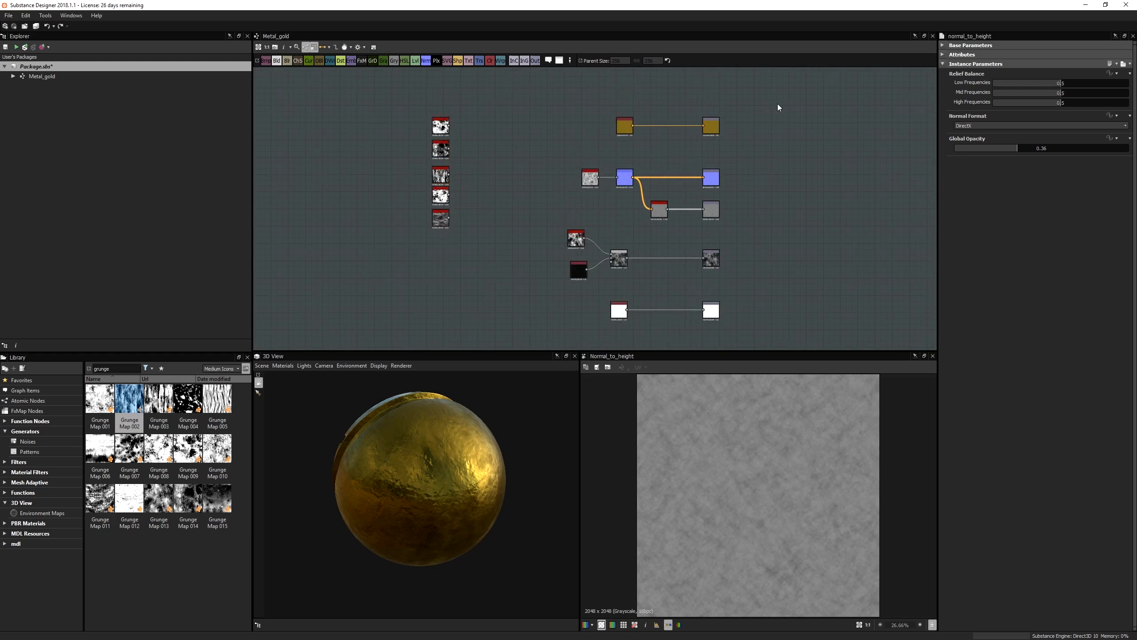
drag(745, 116, 706, 316)
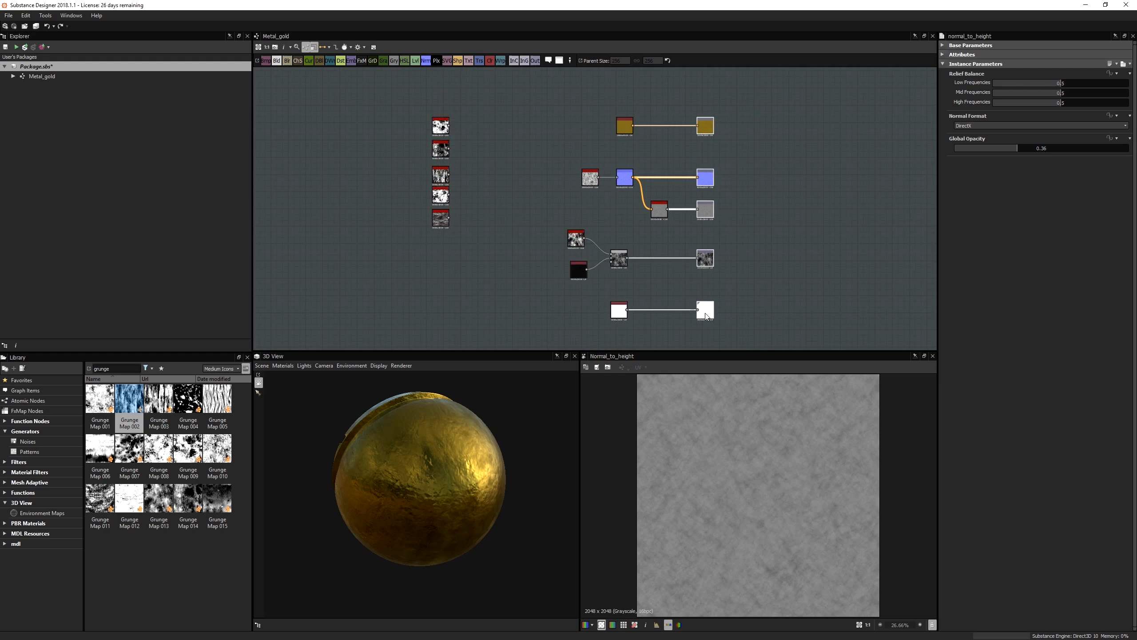
click(756, 278)
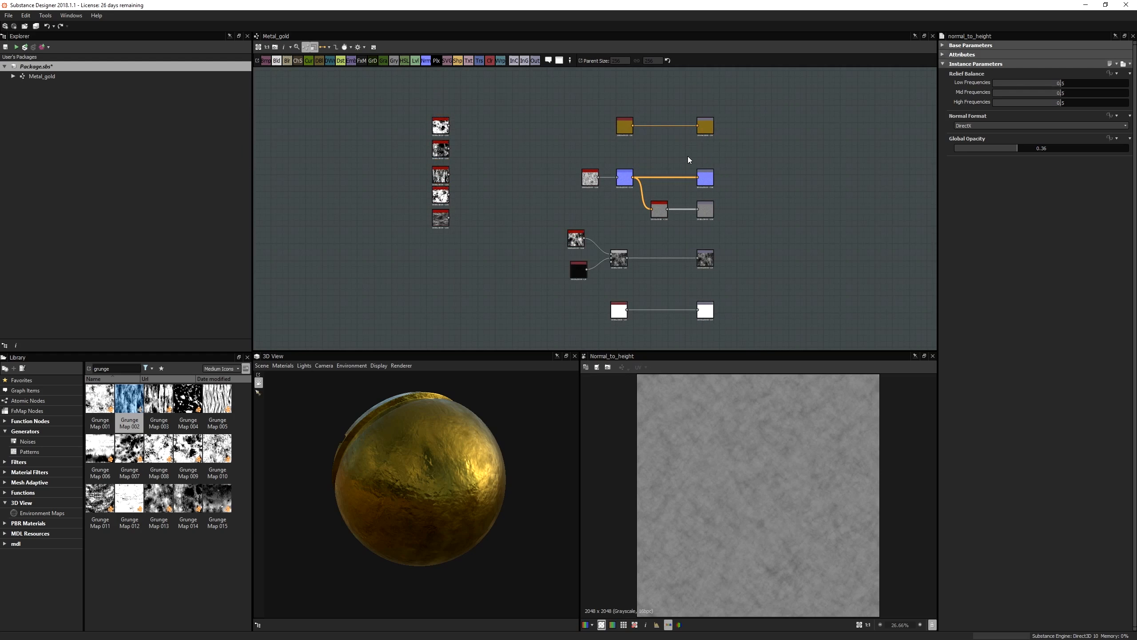
- Delete the column of five unused grunge map nodes standing apart from the connected graph
scroll(685, 163, up, 2)
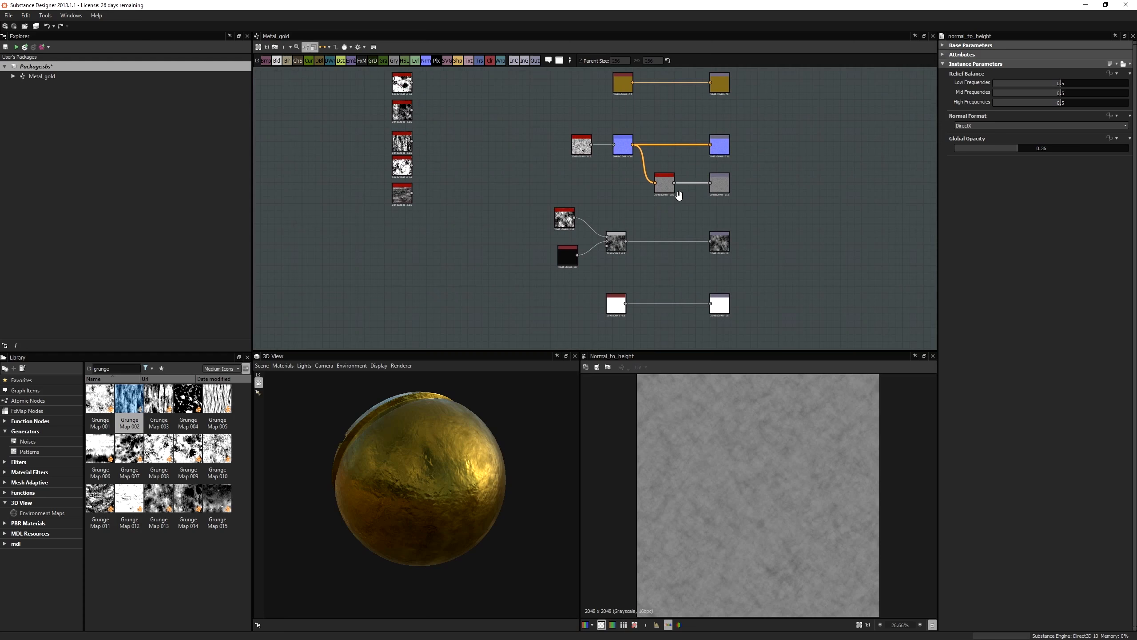
middle_drag(679, 200, 679, 221)
drag(452, 87, 398, 237)
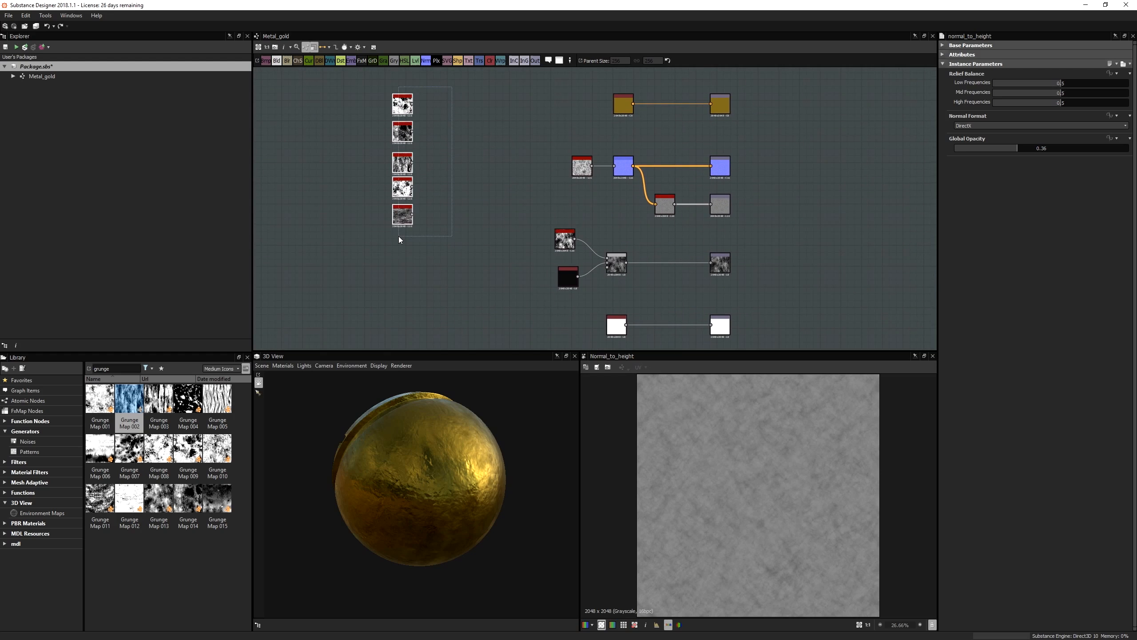
key(Delete)
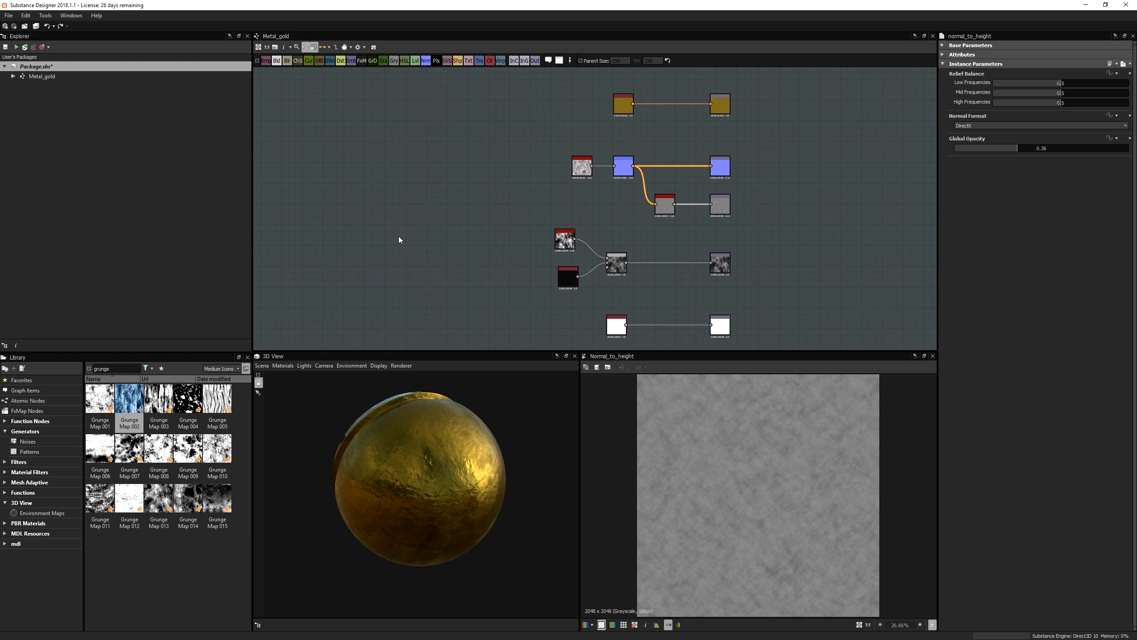
- Space the output nodes farther from their sources and stack the five outputs closely in one evenly spaced column
middle_drag(665, 167, 584, 198)
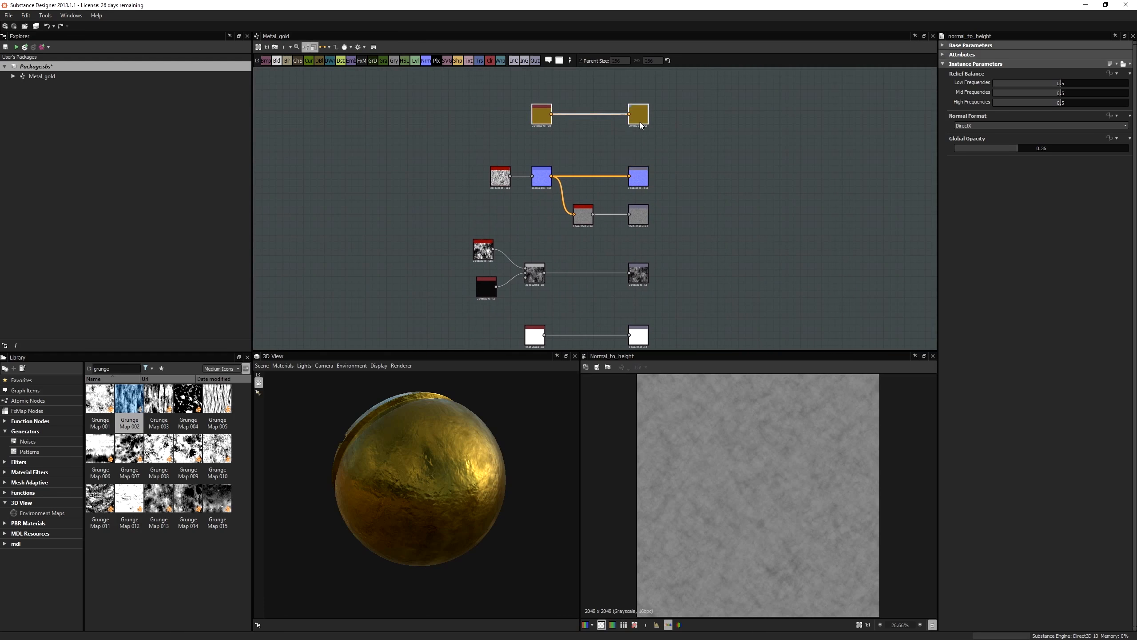
middle_drag(659, 256, 657, 210)
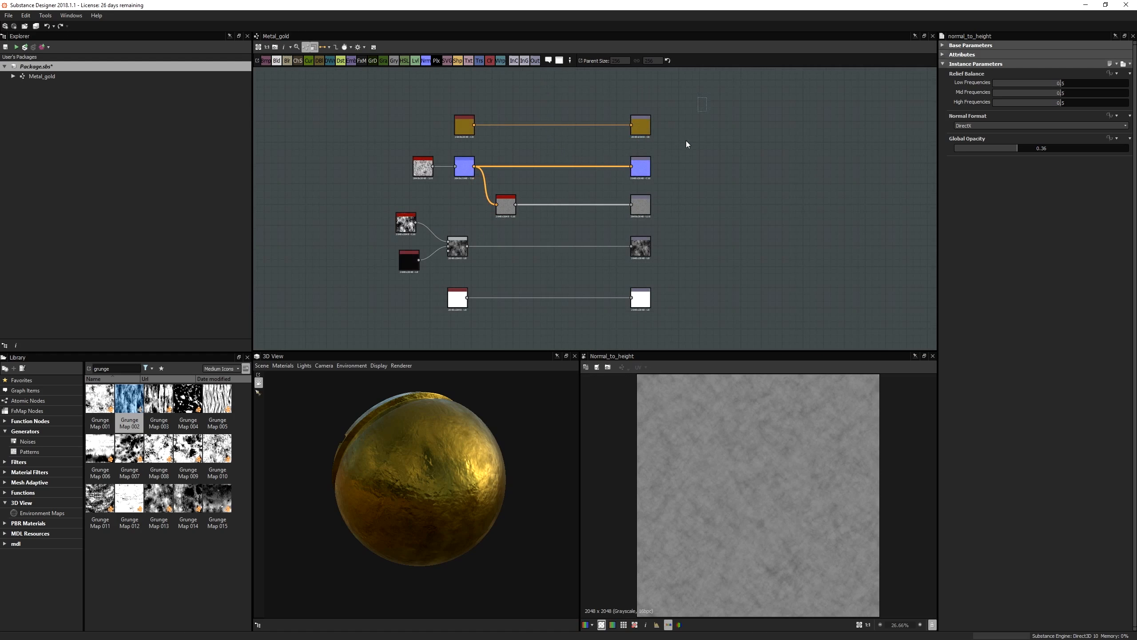
drag(706, 97, 627, 315)
drag(645, 126, 643, 139)
drag(643, 204, 643, 194)
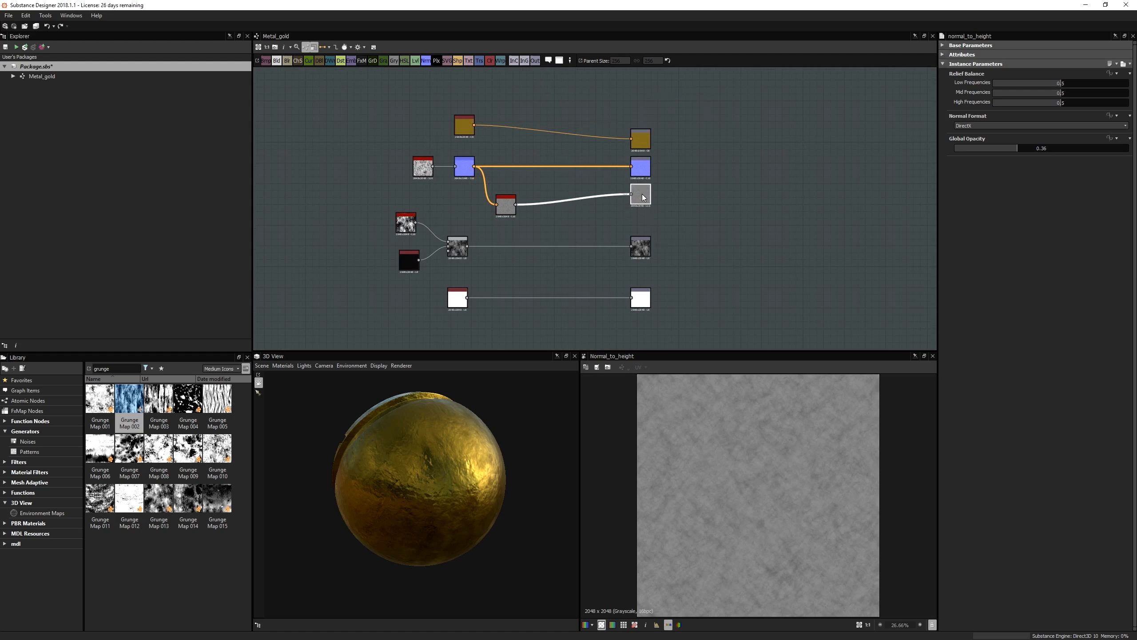
drag(644, 247, 644, 221)
drag(641, 297, 641, 249)
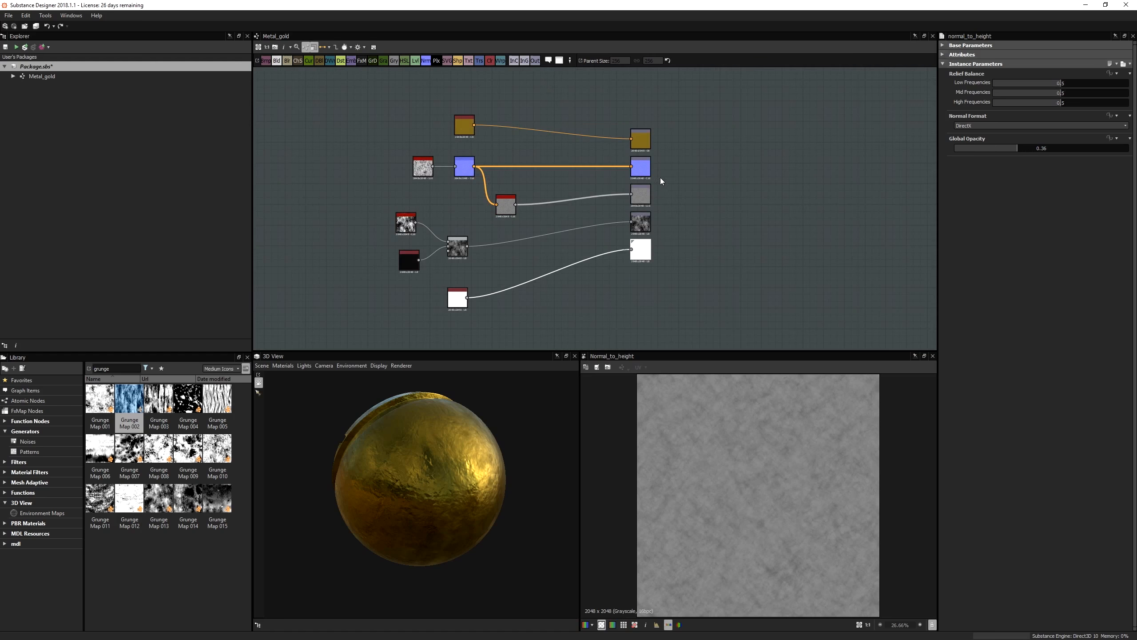
scroll(654, 188, up, 3)
middle_drag(655, 184, 654, 197)
scroll(653, 197, down, 3)
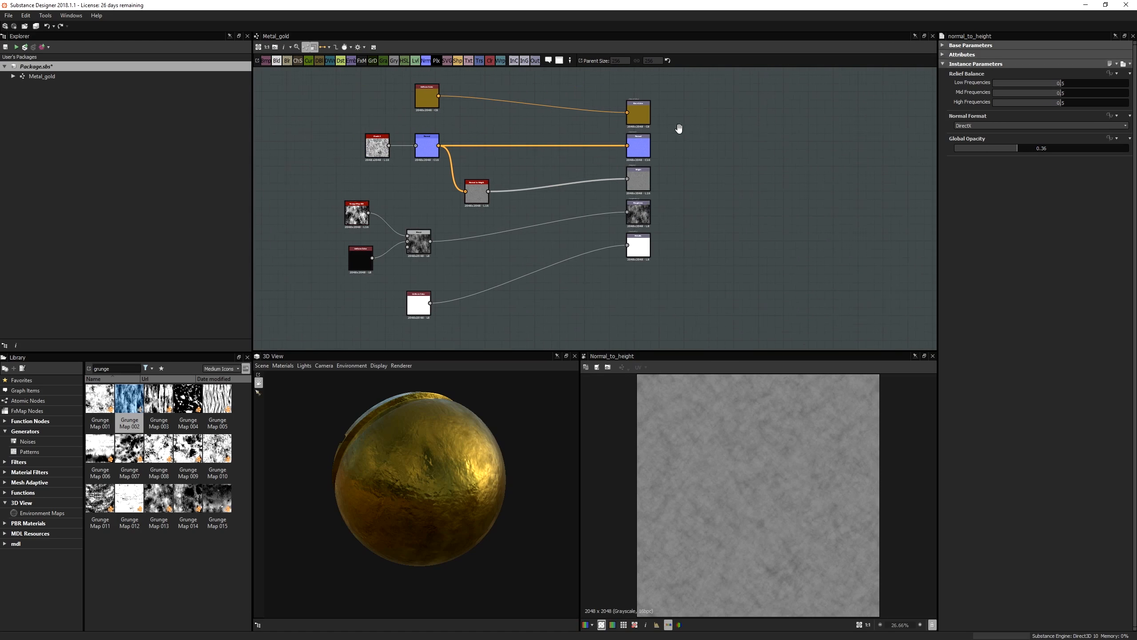
- Set the Metal_gold graph's output size to 4096 px in both width and height
click(695, 100)
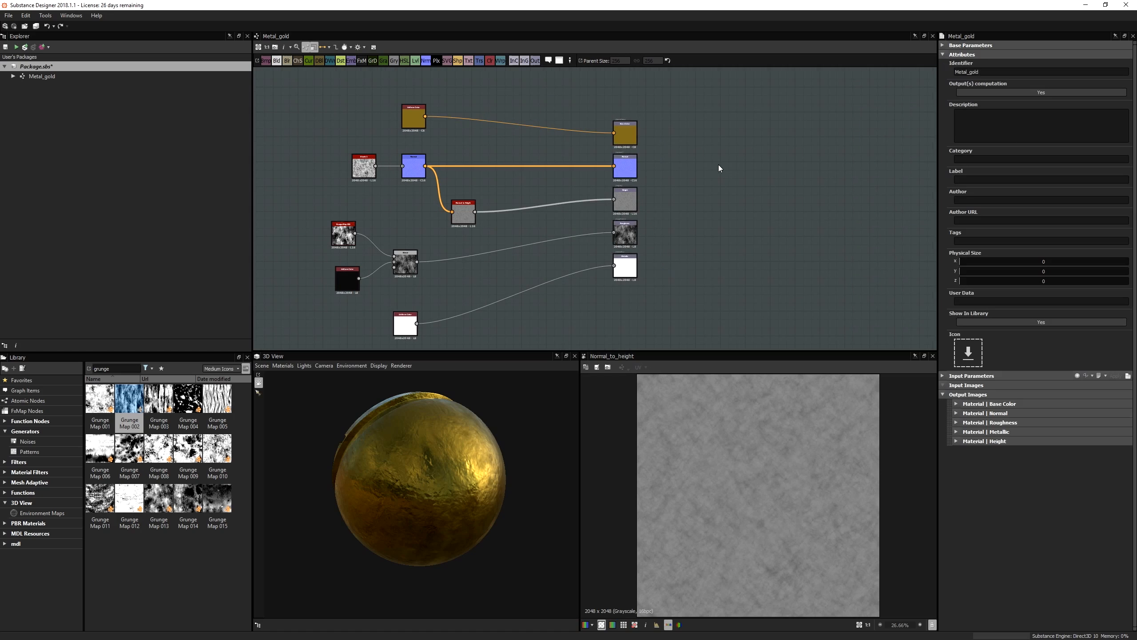
middle_drag(702, 164, 685, 163)
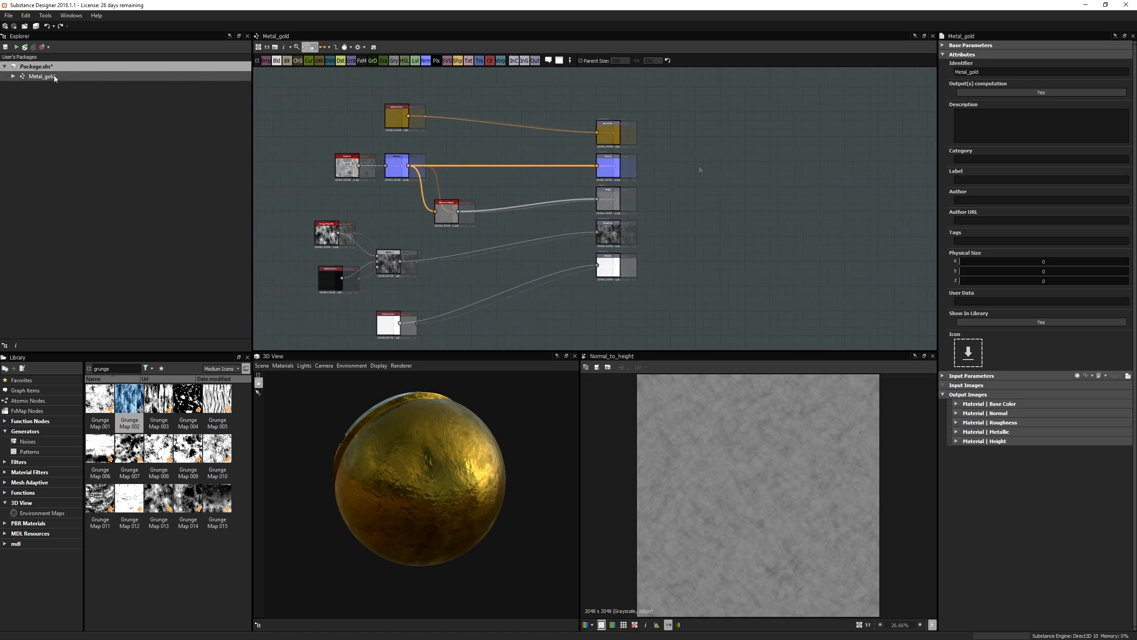
click(943, 46)
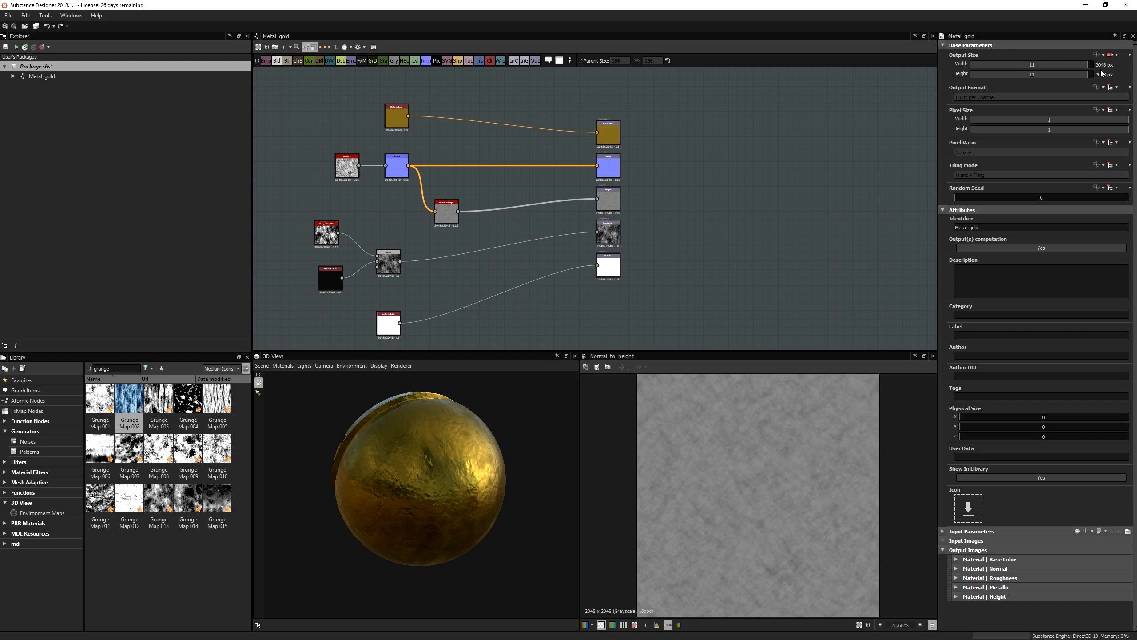
click(1090, 66)
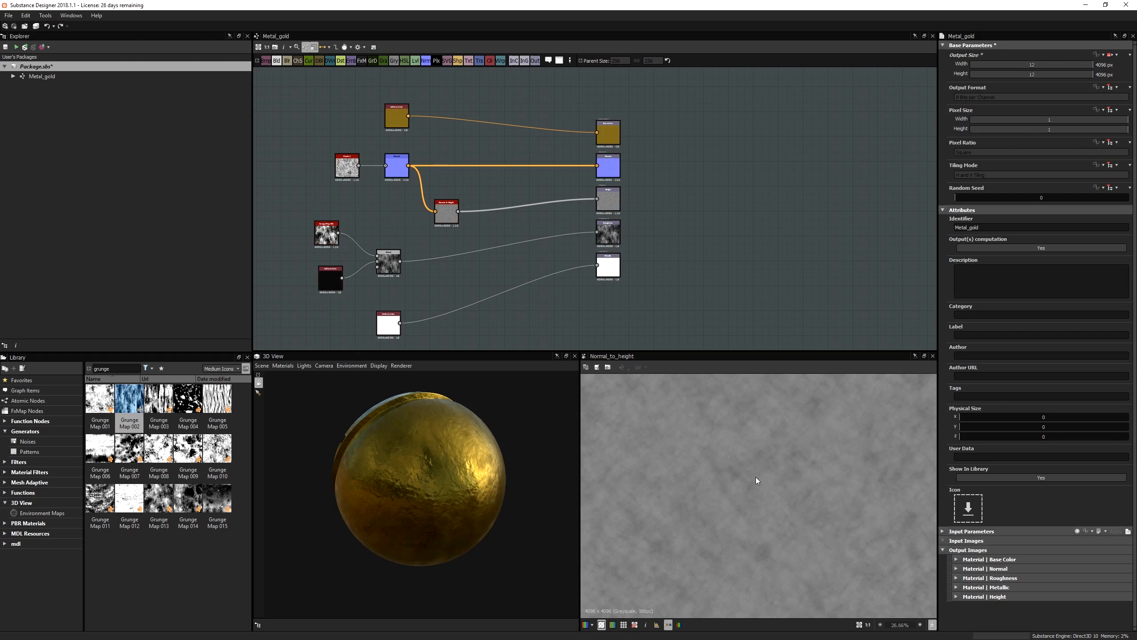
- Examine the height map and the gold sphere's surface up close for detail at the new resolution
scroll(739, 478, down, 4)
scroll(739, 479, up, 3)
scroll(737, 482, up, 5)
alt+drag(462, 477, 430, 470)
scroll(434, 484, up, 7)
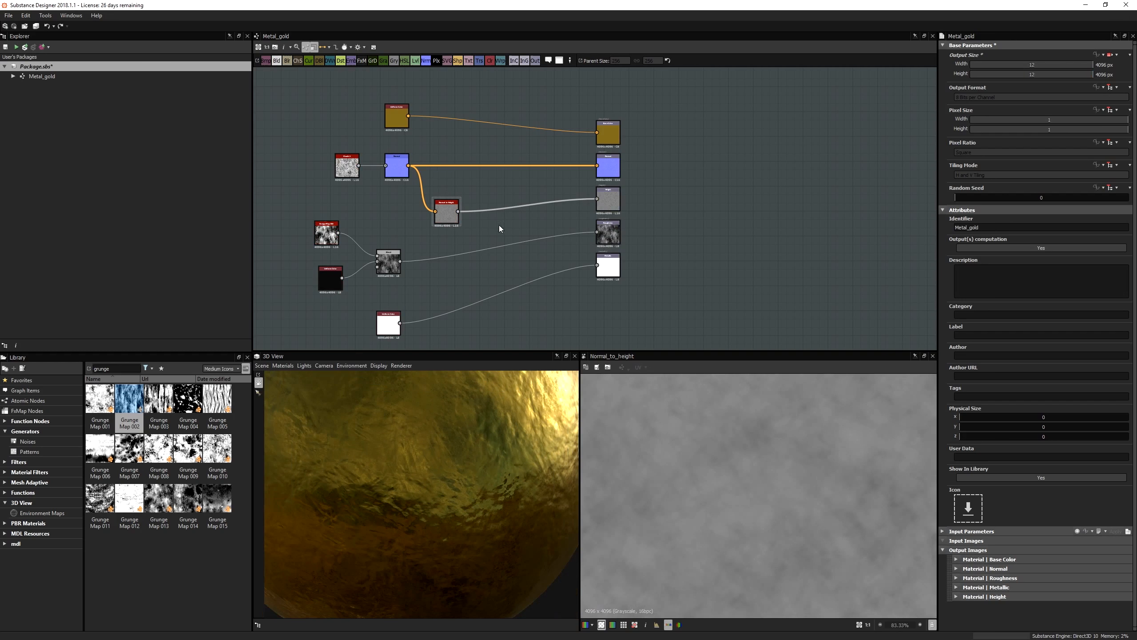
- Show the Grunge Map 013 node in the 2D view and examine its fine detail
double_click(326, 232)
scroll(722, 483, down, 3)
scroll(860, 488, up, 2)
scroll(811, 466, up, 2)
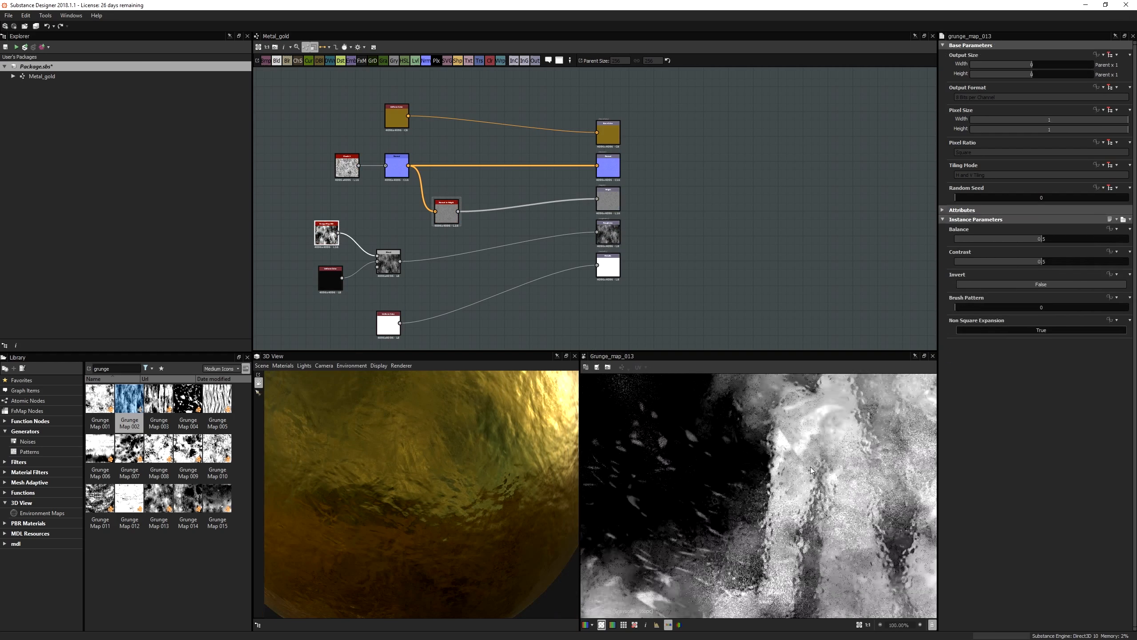
scroll(810, 467, down, 5)
scroll(778, 486, up, 3)
scroll(778, 488, down, 4)
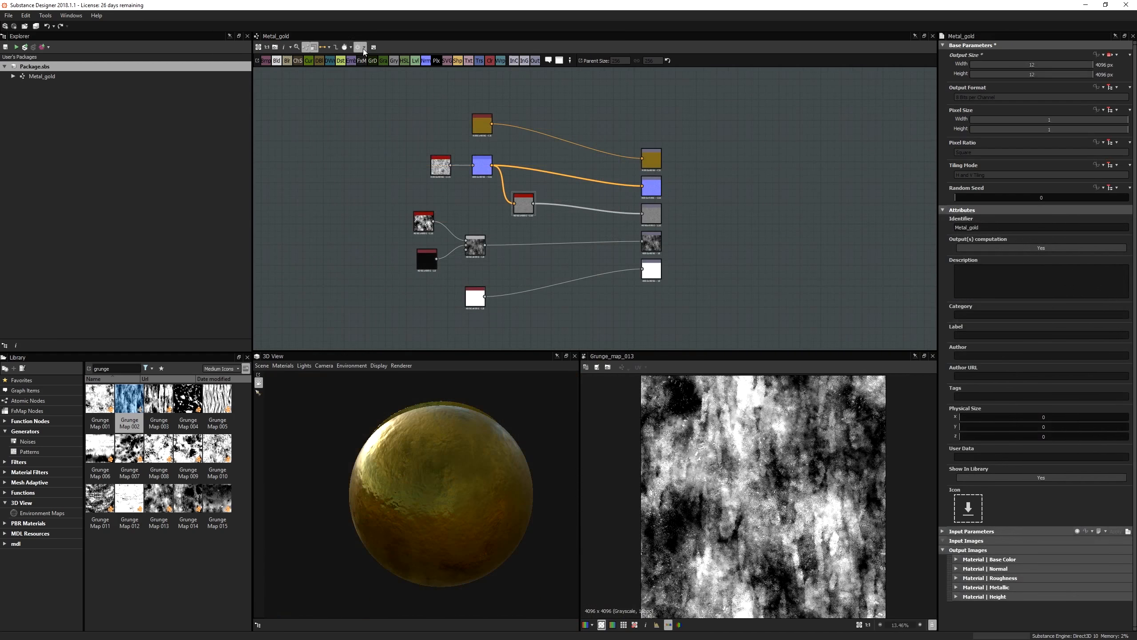
- Export all five Metal_gold outputs to the Desktop as JPEG - JFIF Compliant images and close the export dialog
click(364, 47)
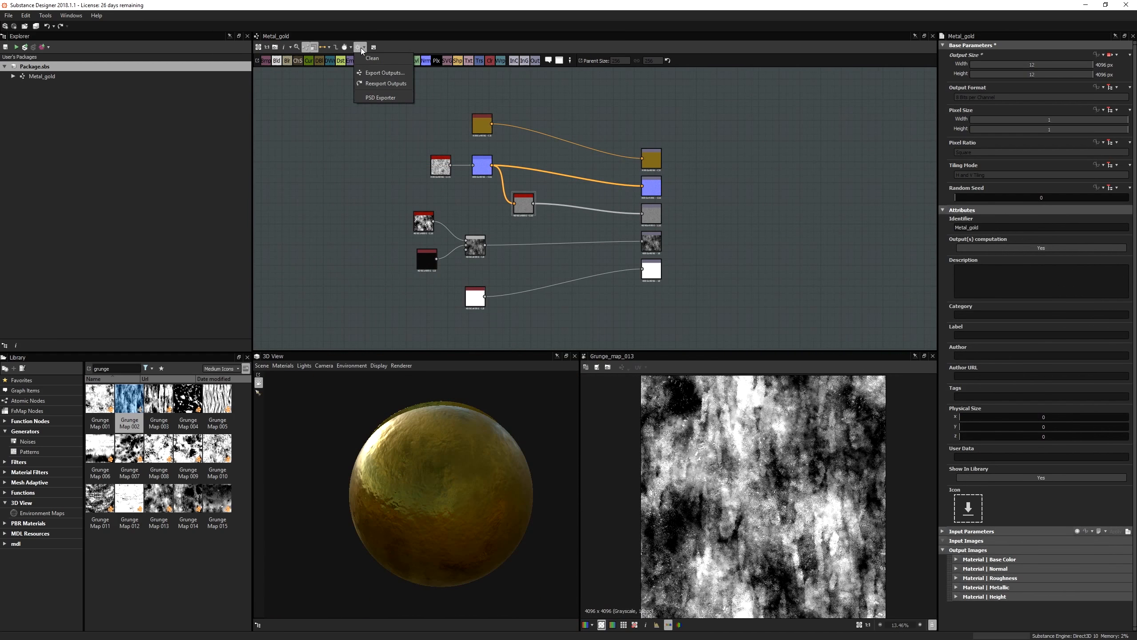
click(373, 73)
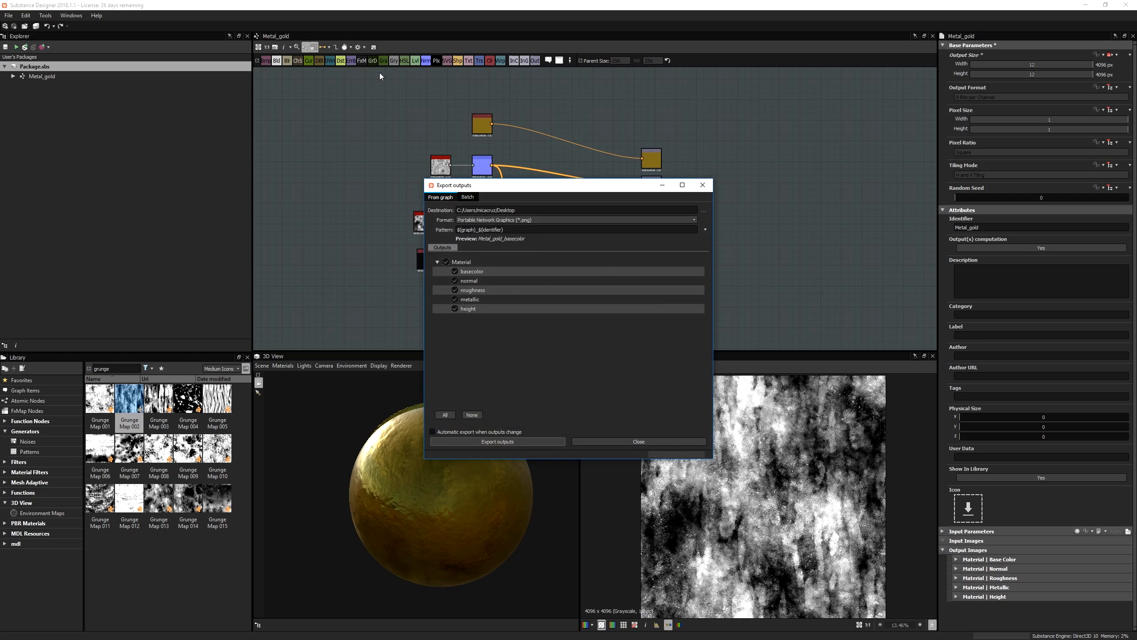
drag(506, 188, 497, 91)
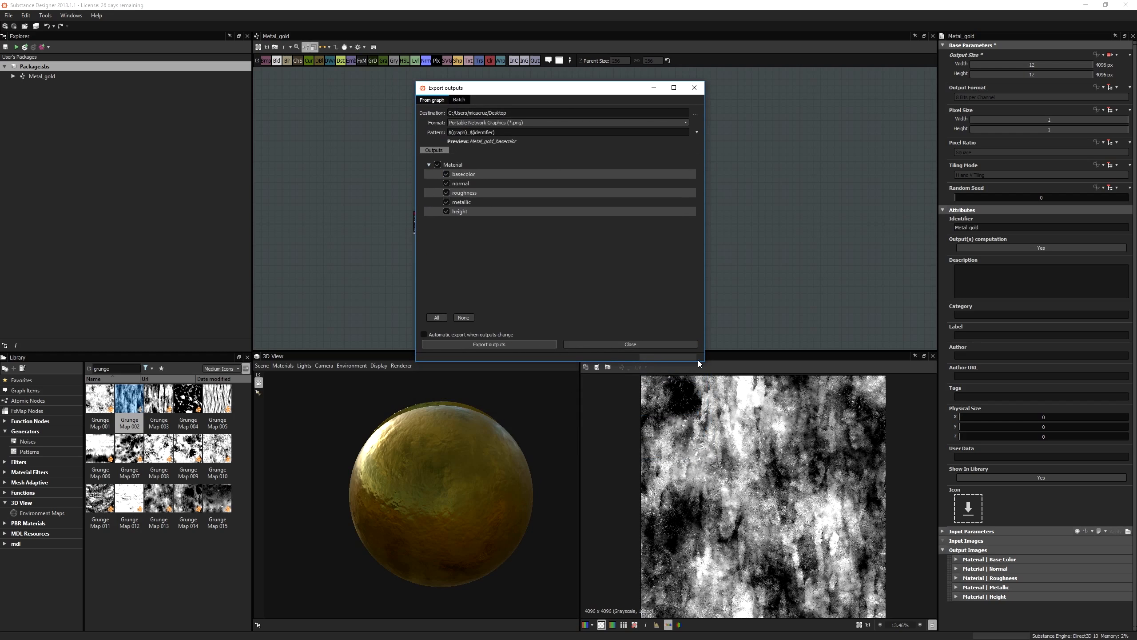
drag(702, 362, 797, 363)
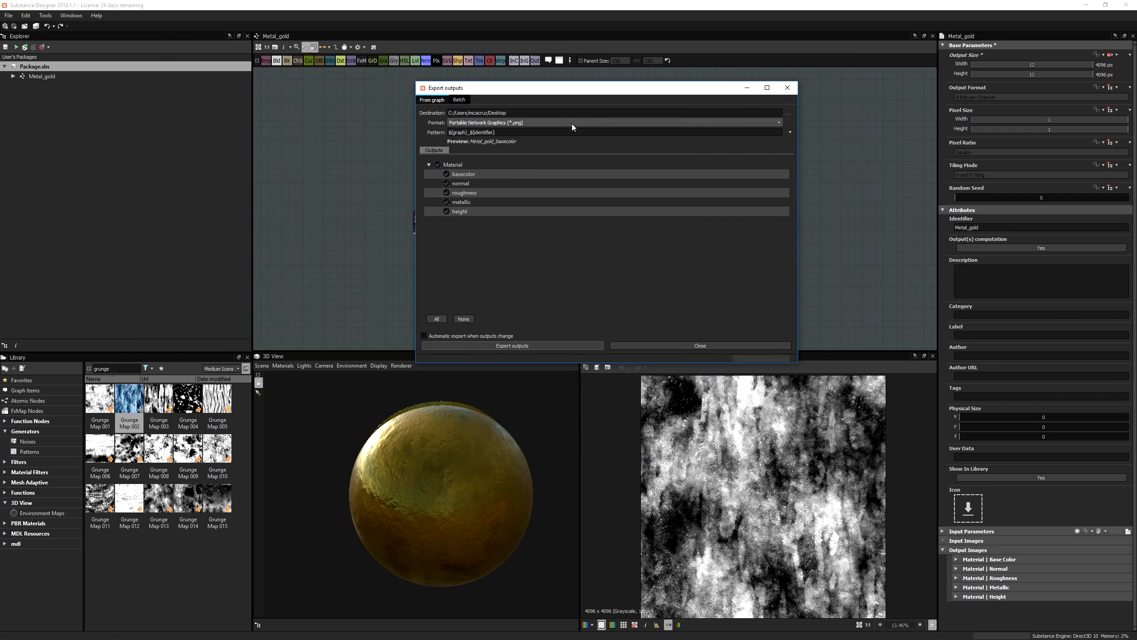
drag(519, 92, 500, 87)
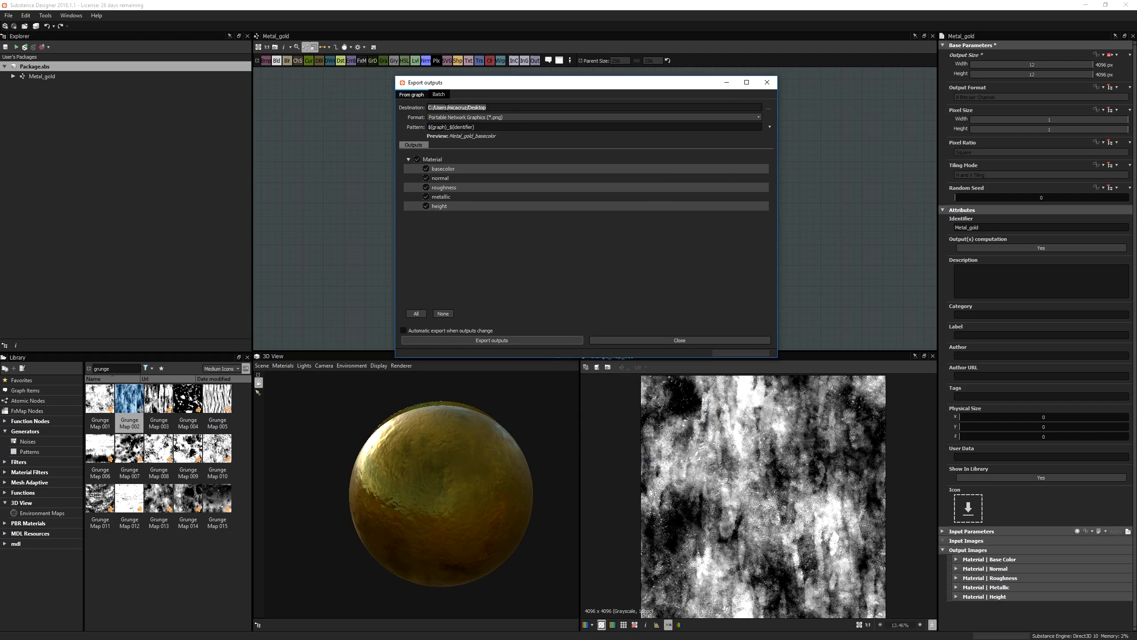
click(502, 118)
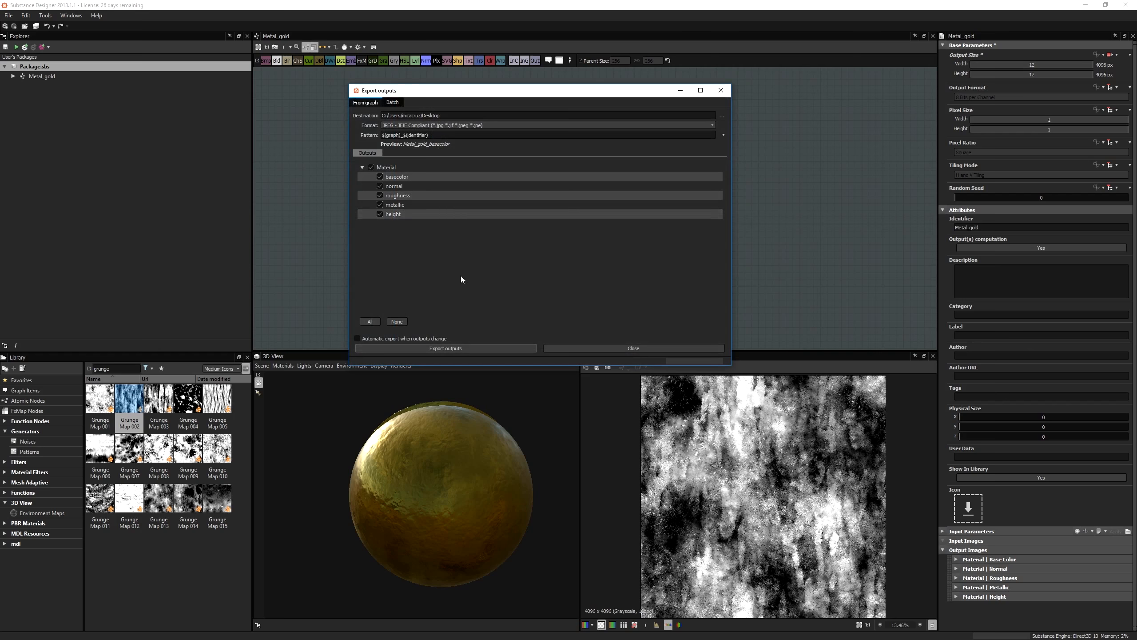
click(461, 350)
click(722, 90)
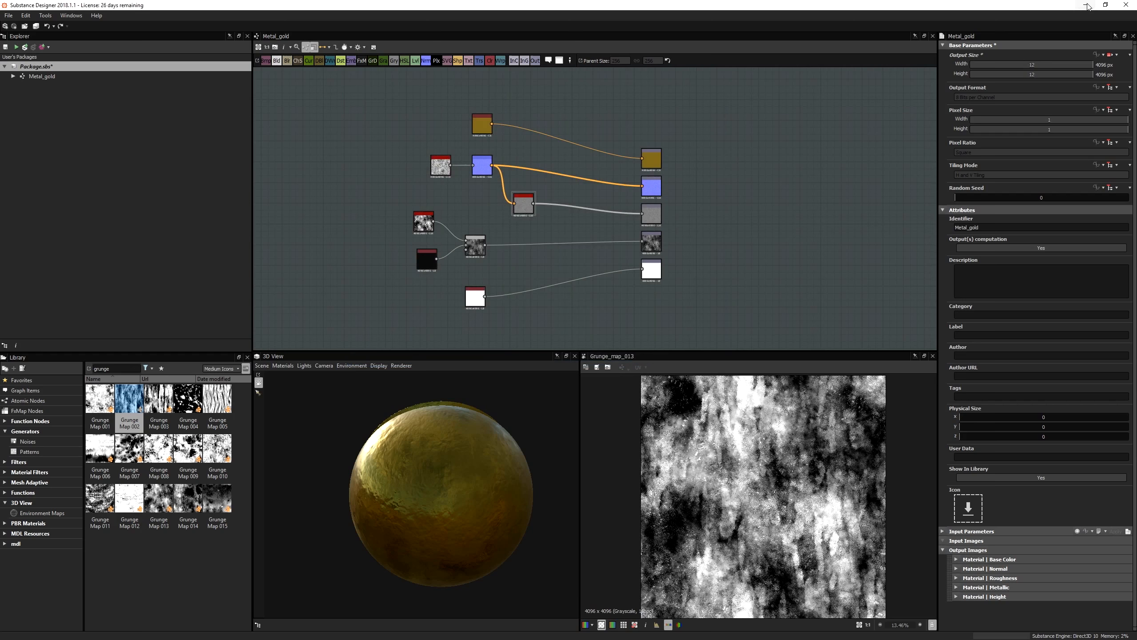
- Switch to the desktop and examine the exported Metal_gold basecolor, height, metallic, normal and roughness JPG files
click(1087, 6)
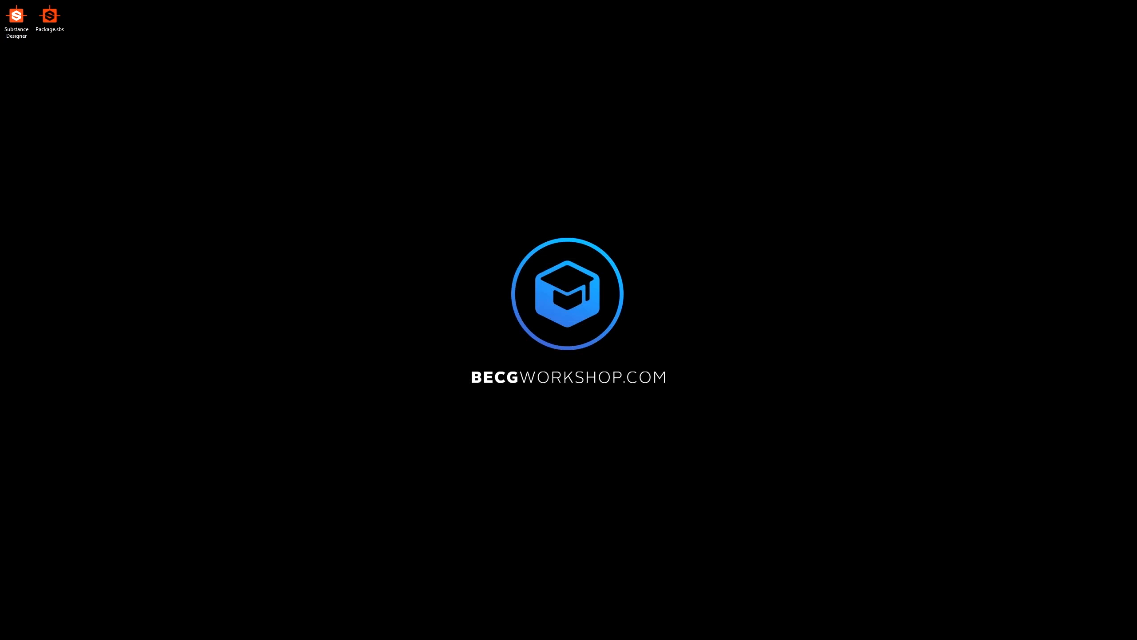
drag(493, 45, 45, 59)
drag(110, 168, 70, 23)
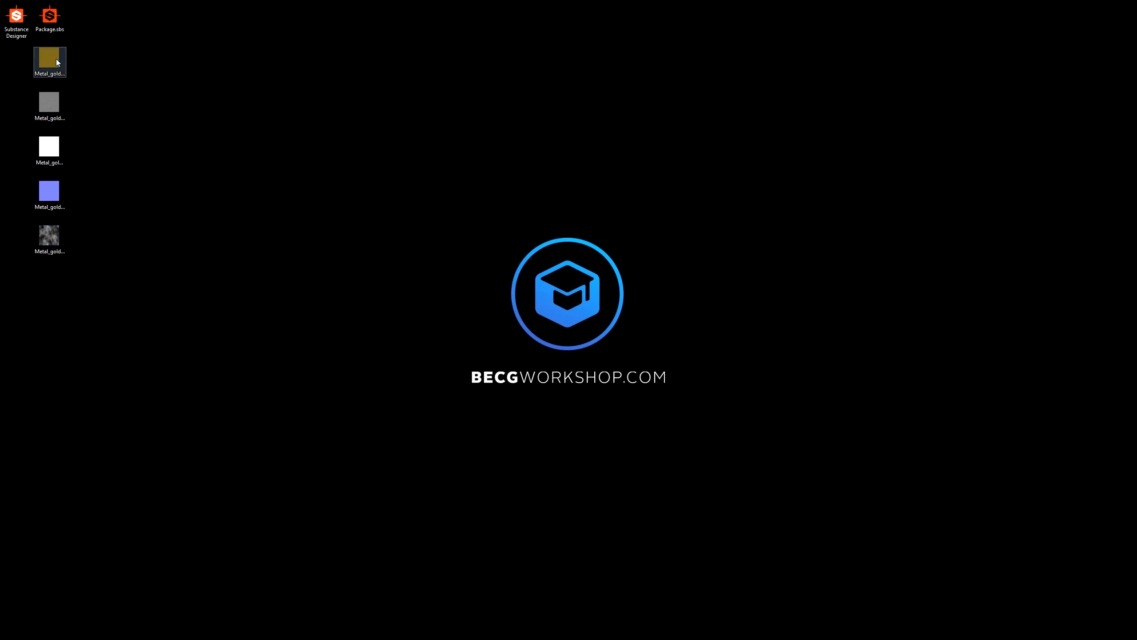
click(62, 108)
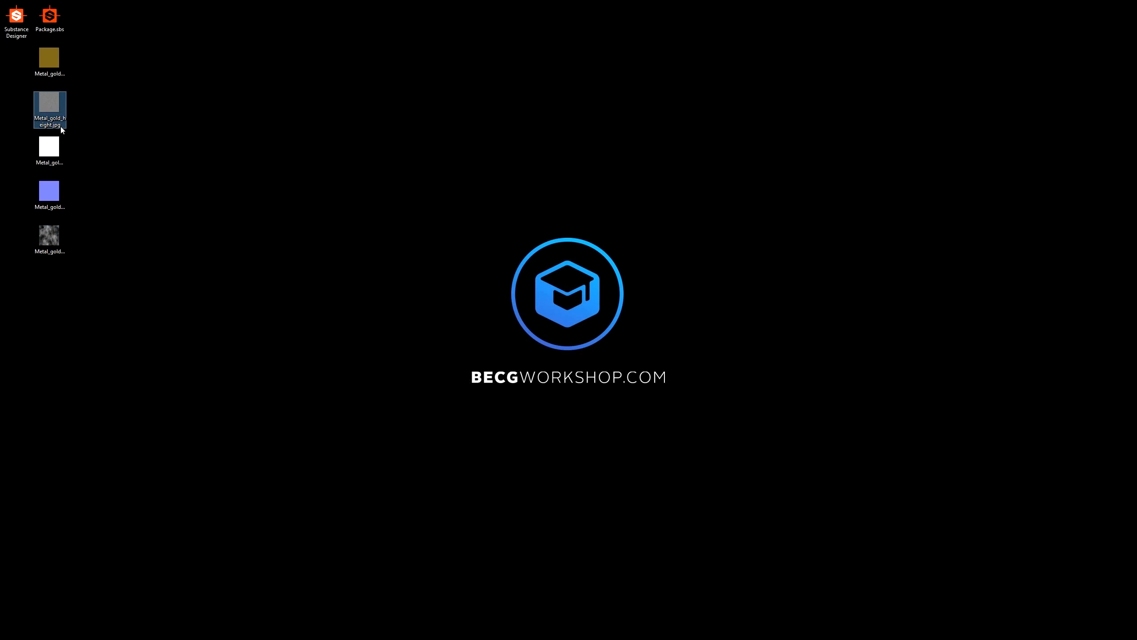
click(48, 53)
click(52, 107)
click(54, 150)
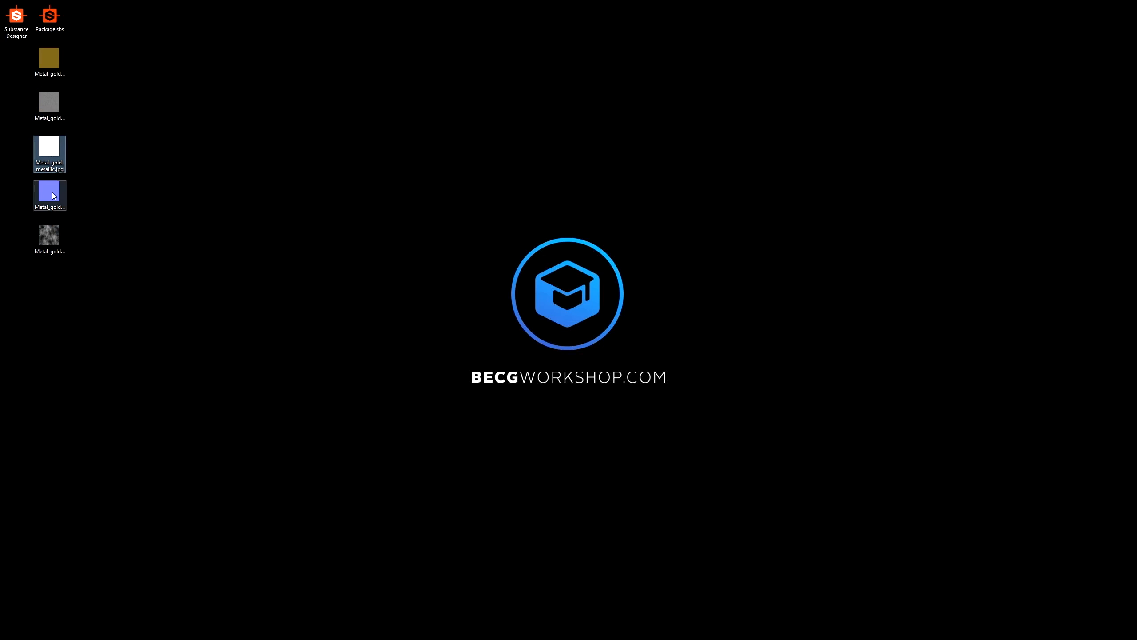
click(53, 194)
click(57, 251)
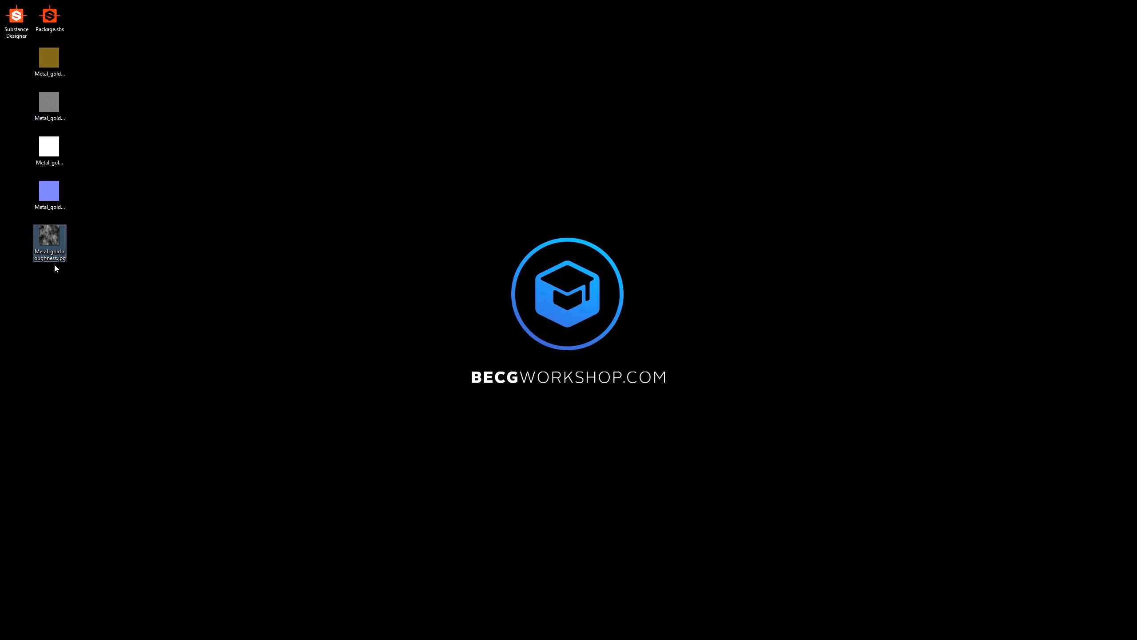
click(82, 281)
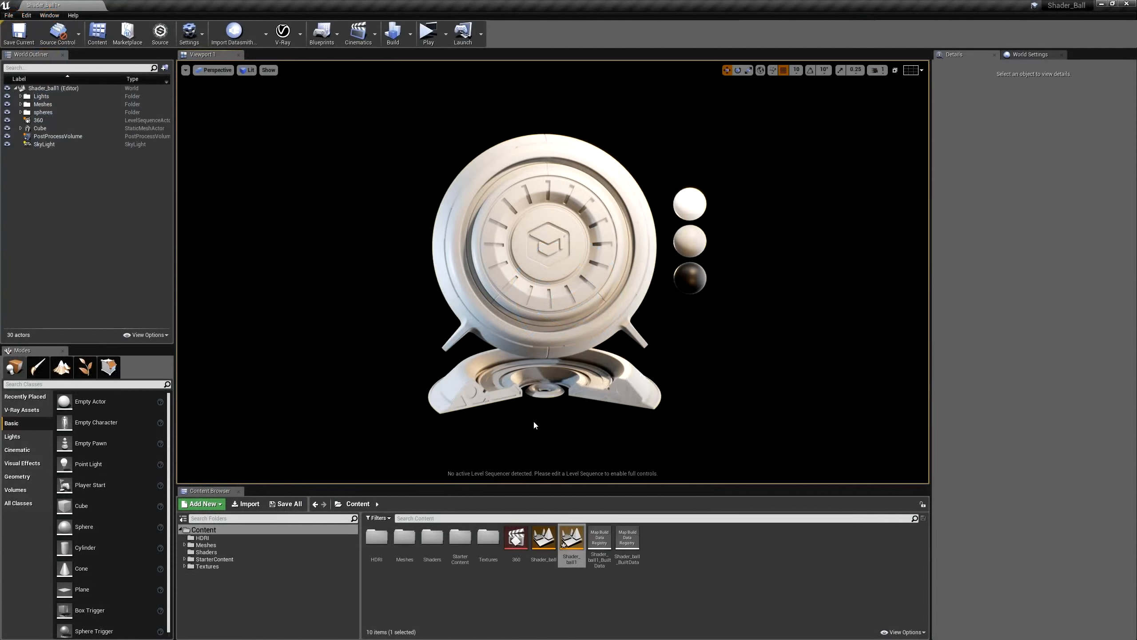
- Switch to Unreal Engine's Shader_Ball project and create a folder named SD_Metal_Gold_textures in Content
alt+drag(535, 425, 784, 449)
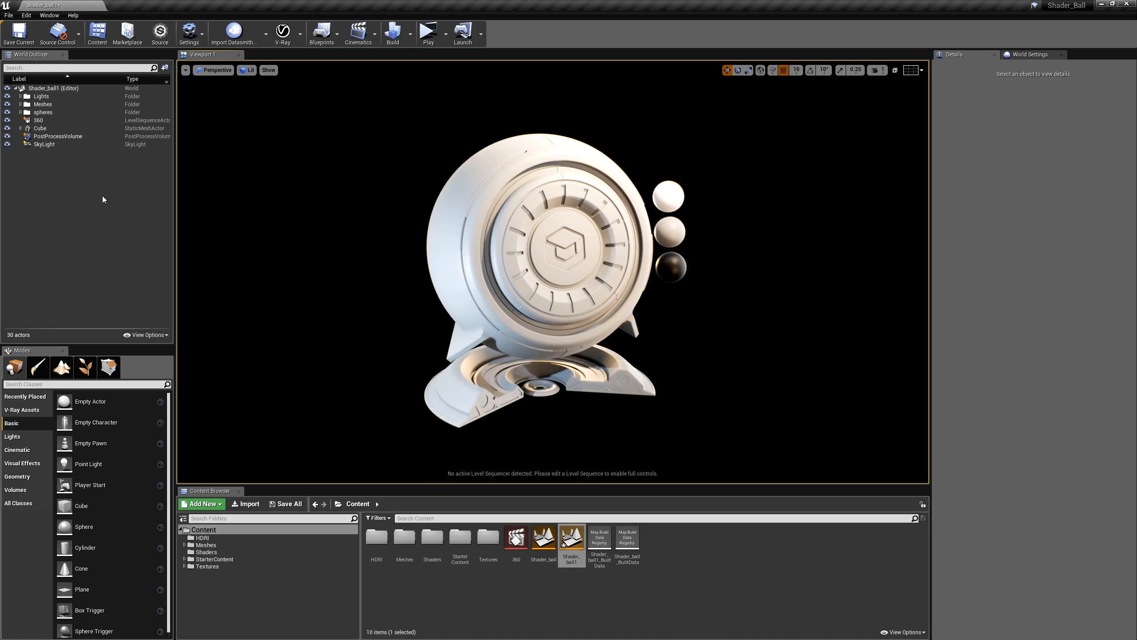
right_click(686, 571)
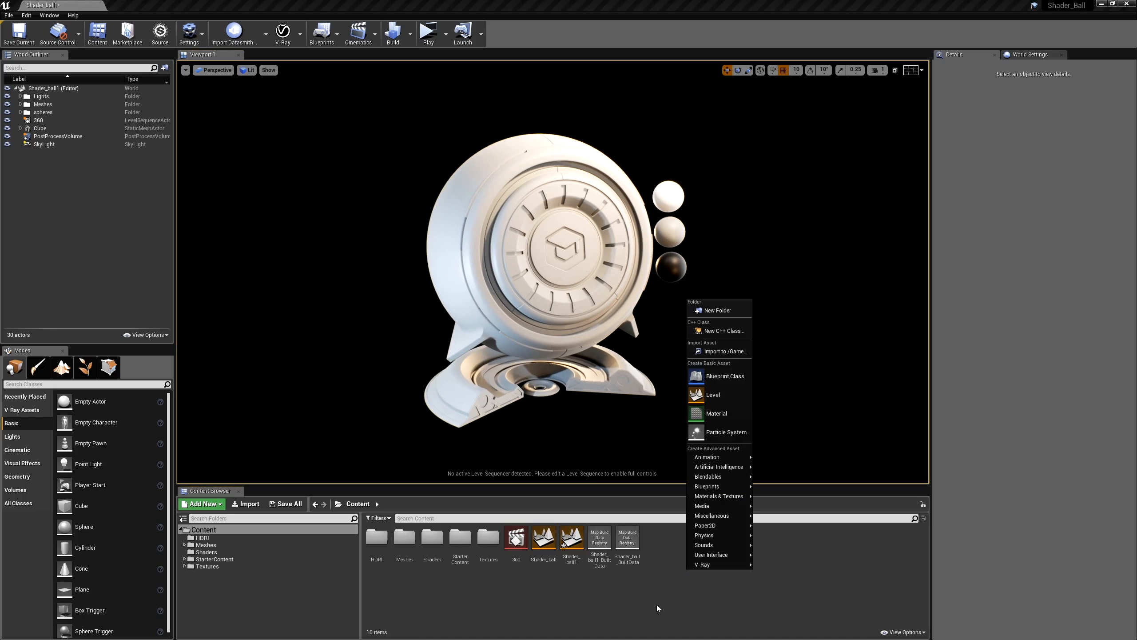
click(721, 311)
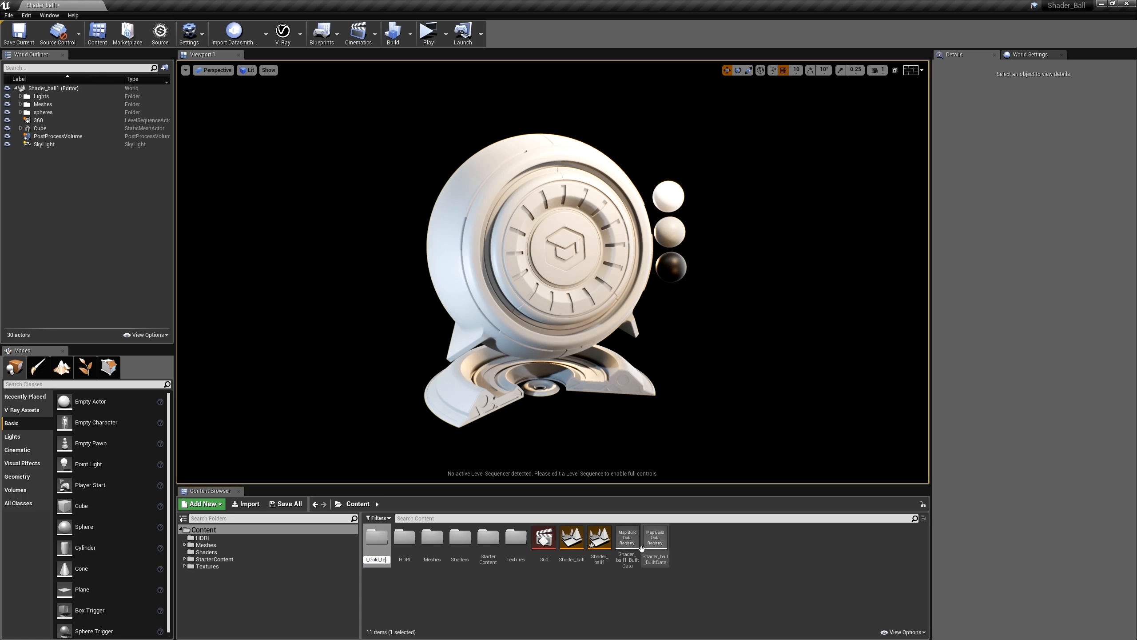
text(ures)
key(Return)
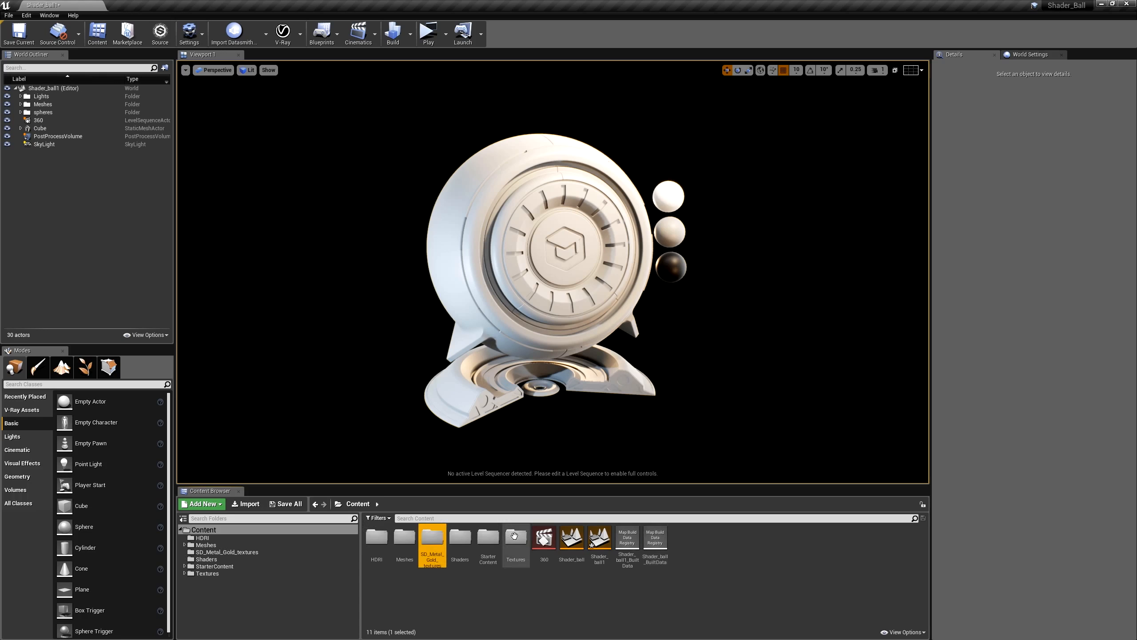
- Import the Metal_gold basecolor, height, metallic, normal and roughness JPGs from the Desktop into the SD_Metal_Gold_textures folder
double_click(434, 545)
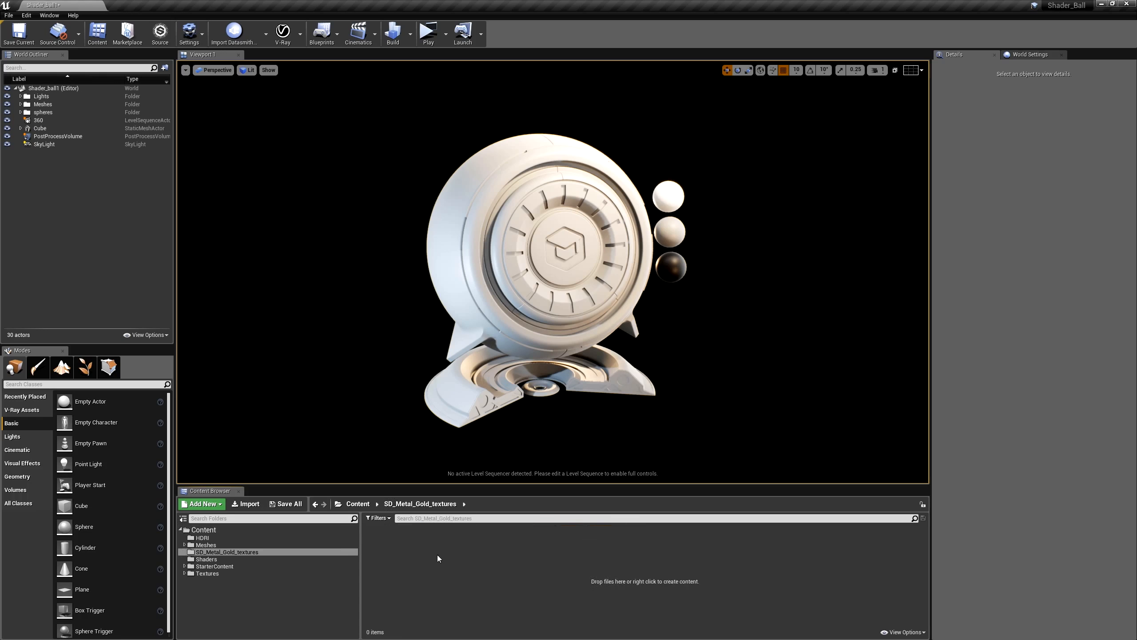
click(254, 504)
drag(523, 133, 323, 76)
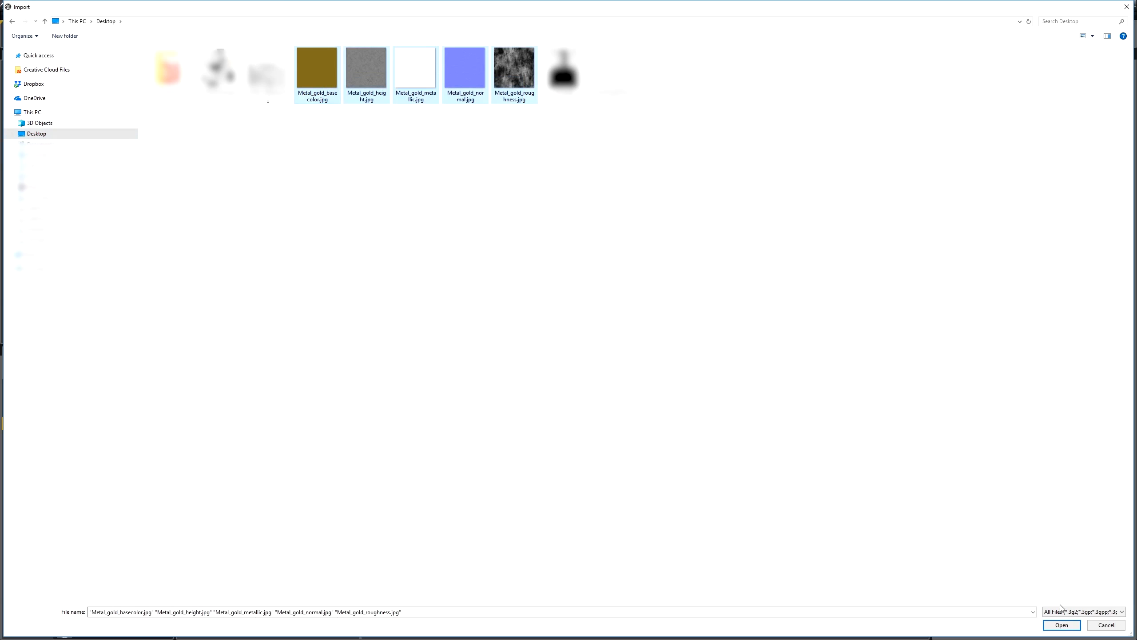
click(1062, 625)
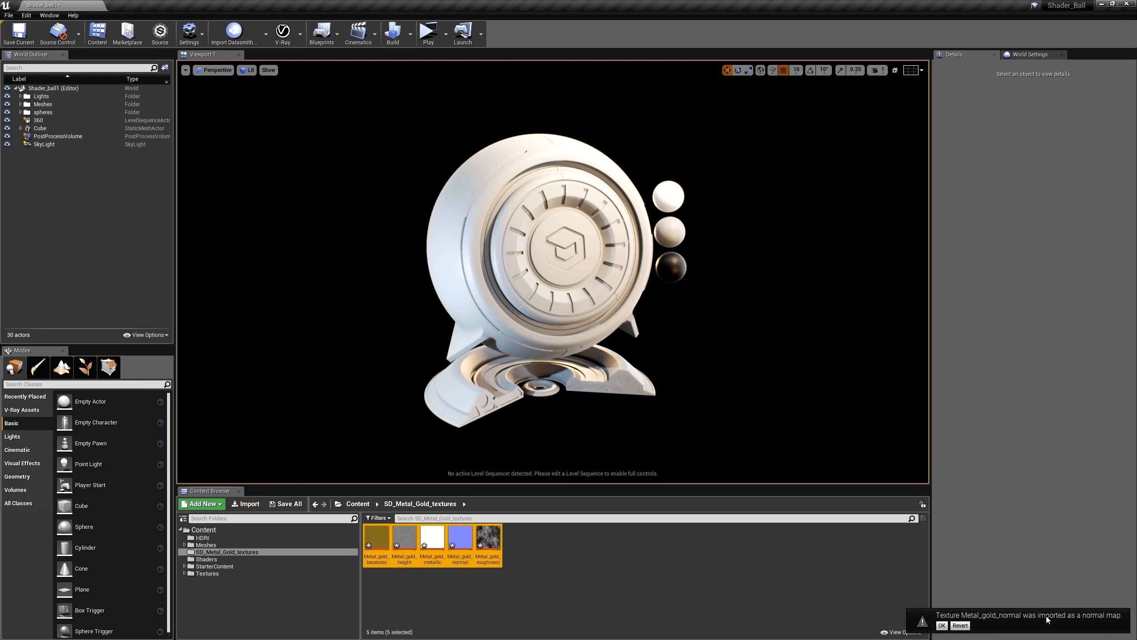
- Create a new material named Metal_Gold in the SD_Metal_Gold_textures folder
click(548, 552)
right_click(547, 551)
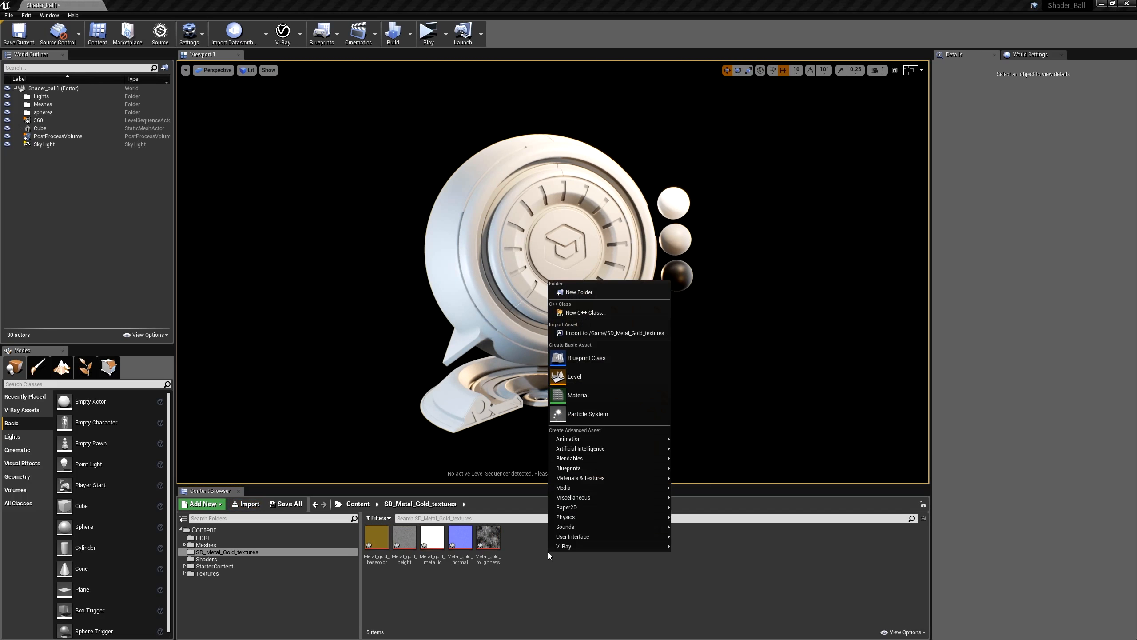
right_click(544, 576)
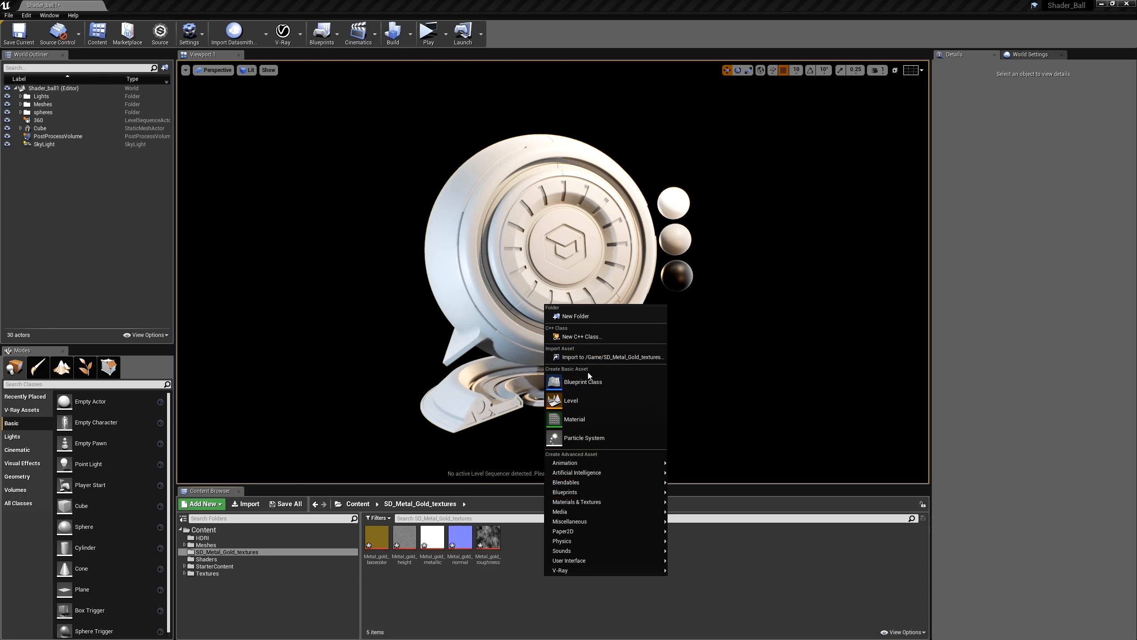
click(588, 418)
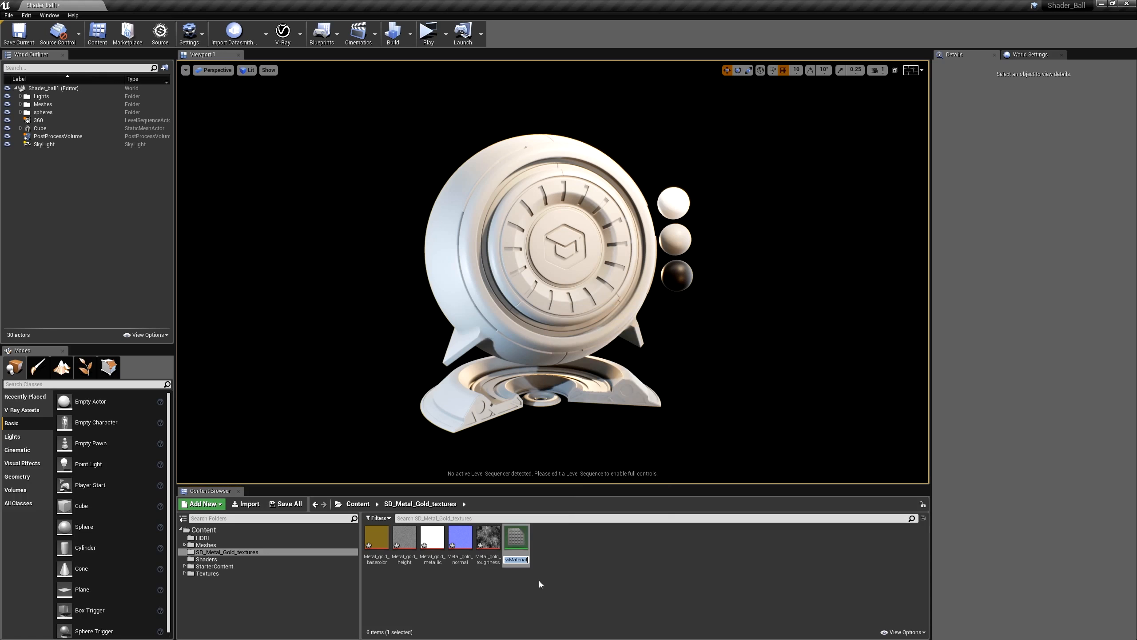
text(Metal_Gold)
key(Return)
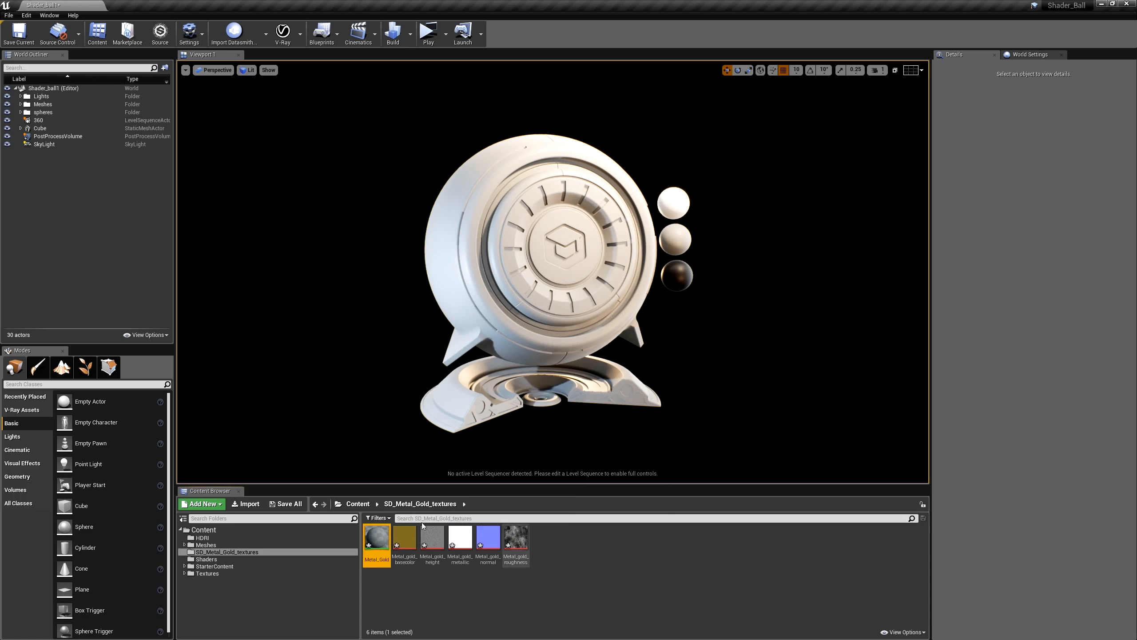
- Open the Metal_Gold material for editing and arrange its window beside the shader ball, with the material's main node clear of the texture area
double_click(378, 540)
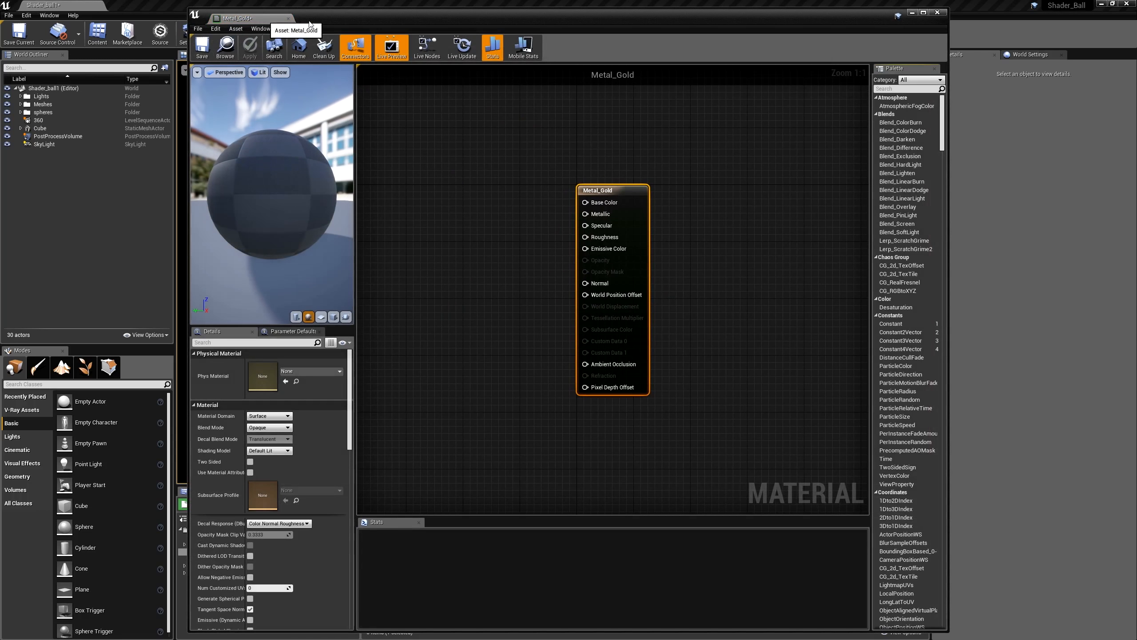
drag(201, 20, 342, 257)
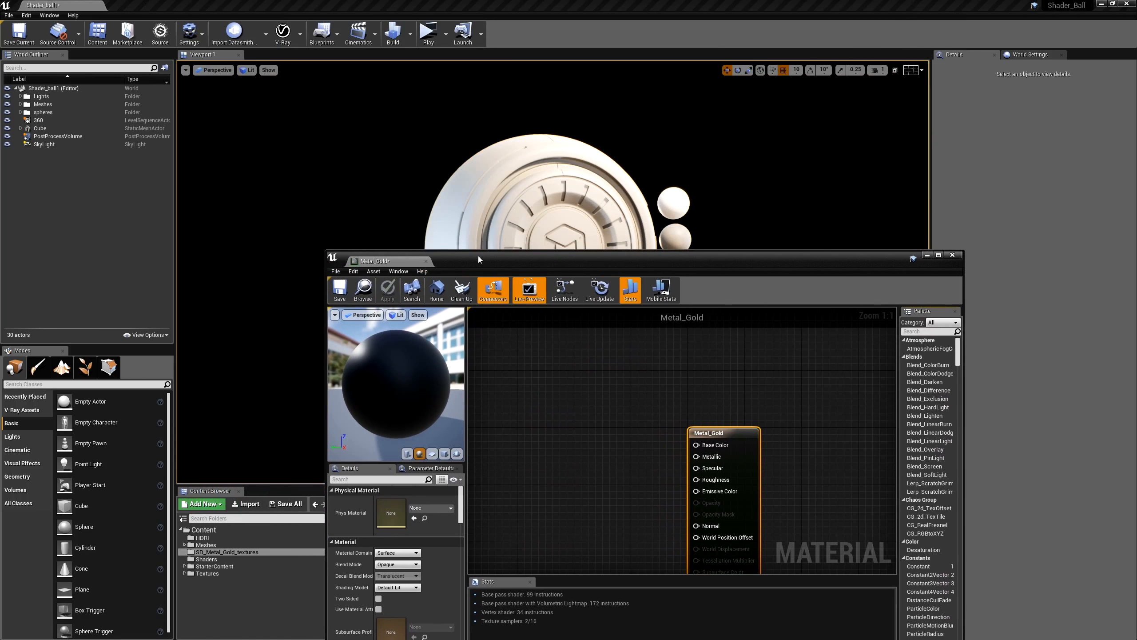
drag(514, 265, 587, 89)
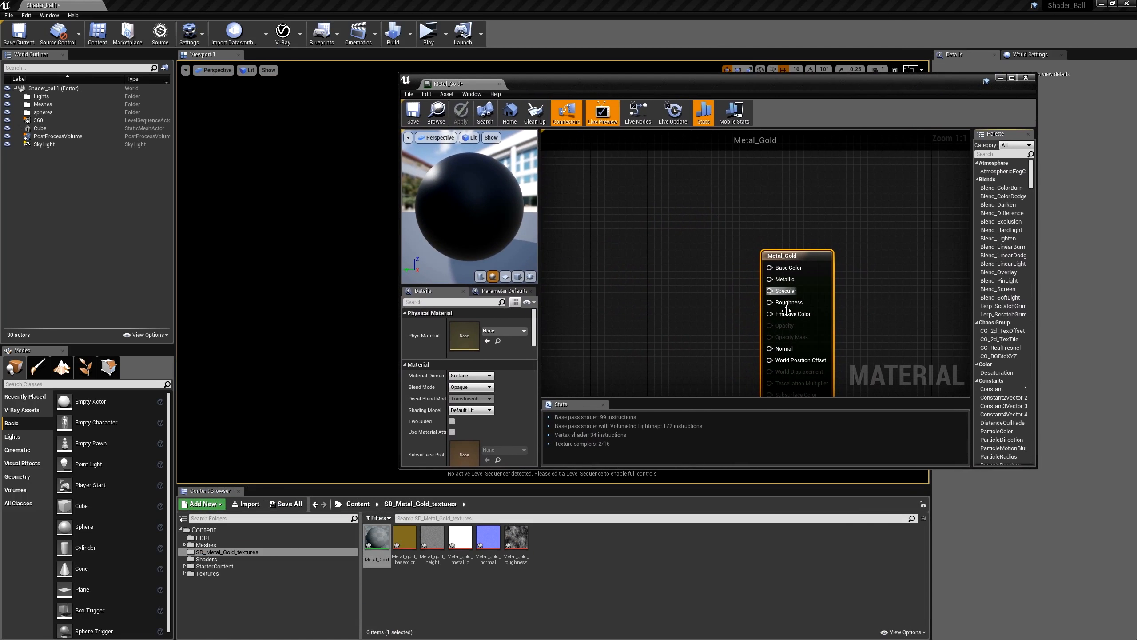
drag(877, 293, 886, 270)
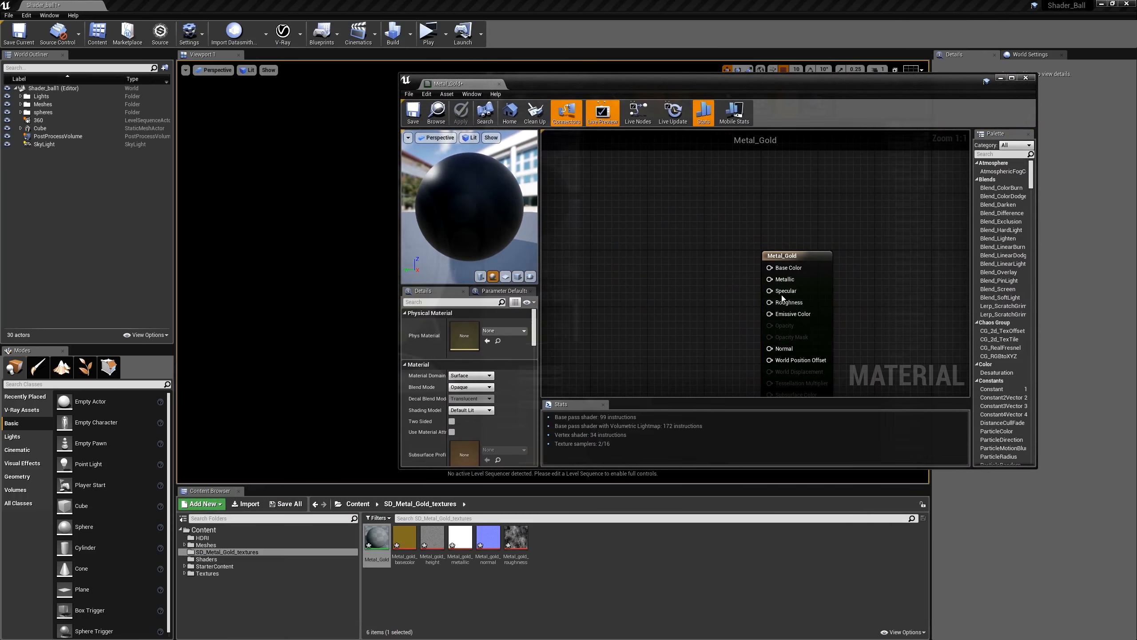
right_drag(724, 247, 665, 254)
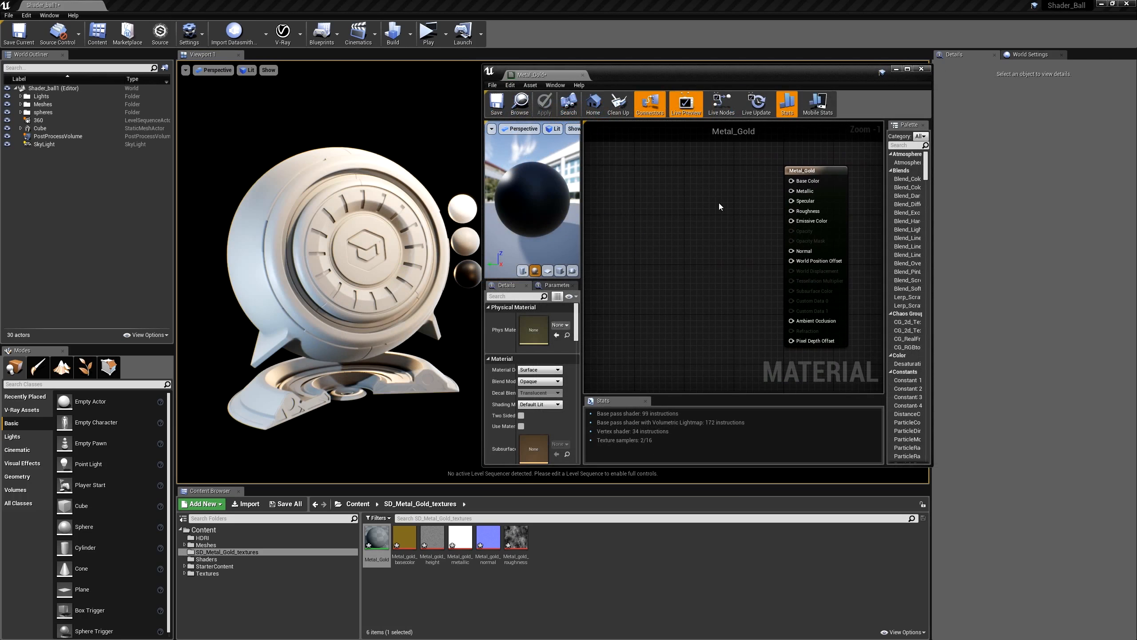
drag(815, 174, 821, 174)
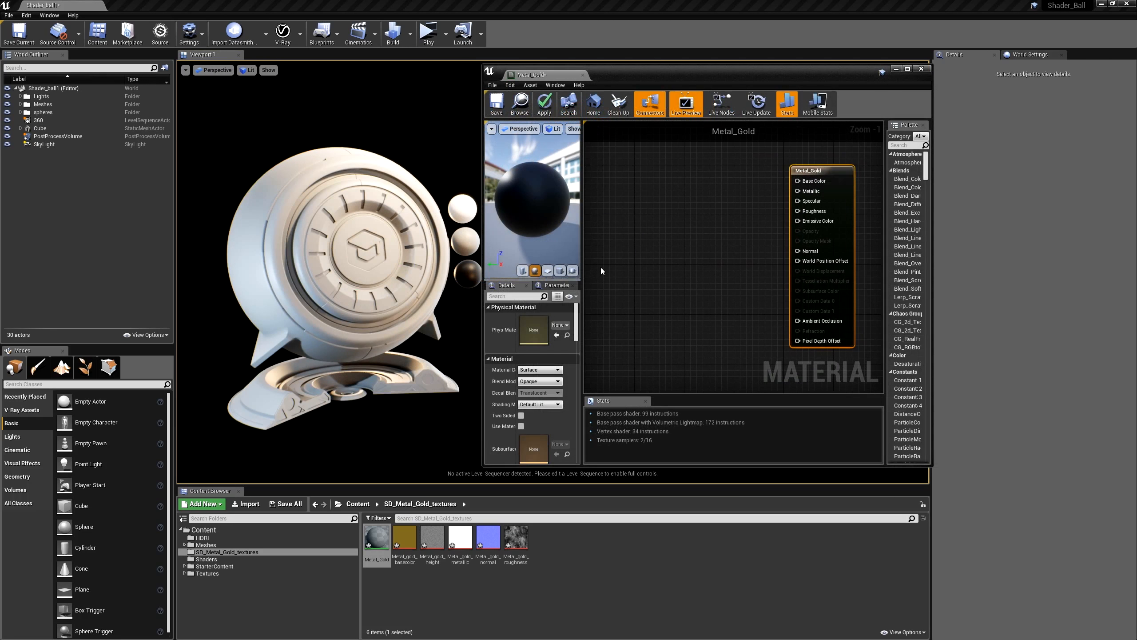
right_drag(355, 333, 358, 333)
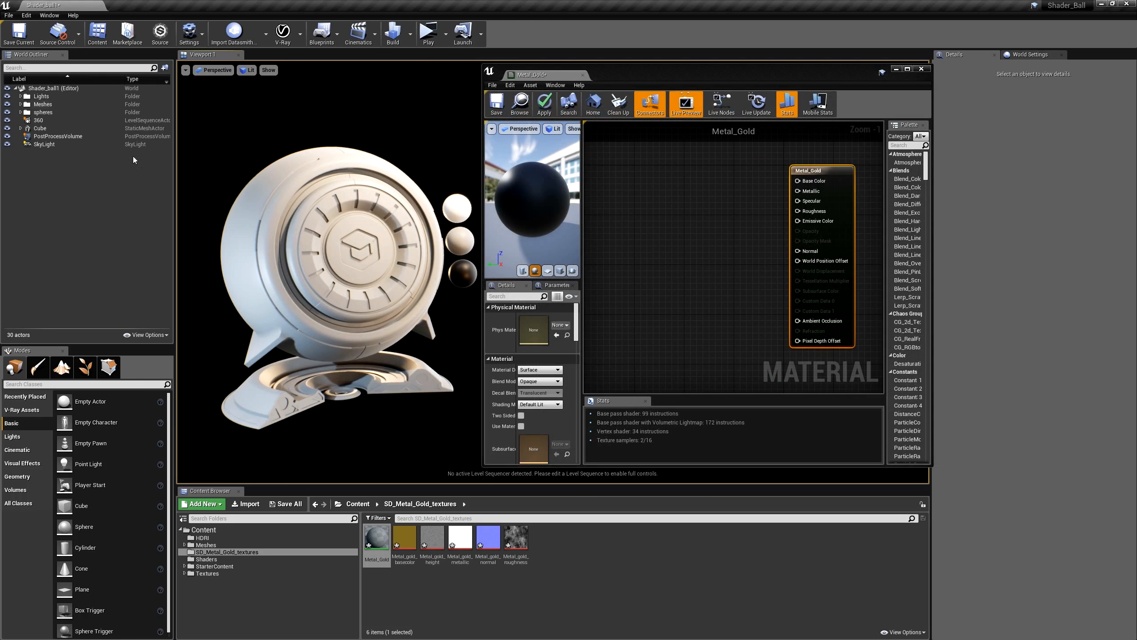
- Assign the Metal_Gold material to all the meshes from shader_ball_00 to shader_ball_17
click(23, 105)
click(20, 104)
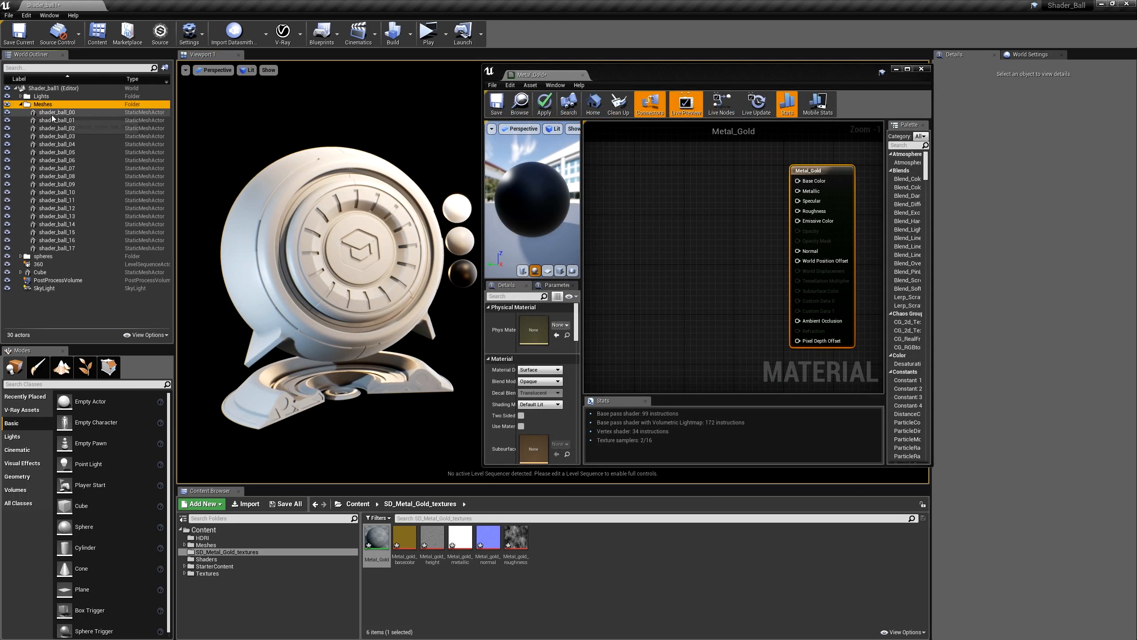
click(56, 112)
shift+click(57, 248)
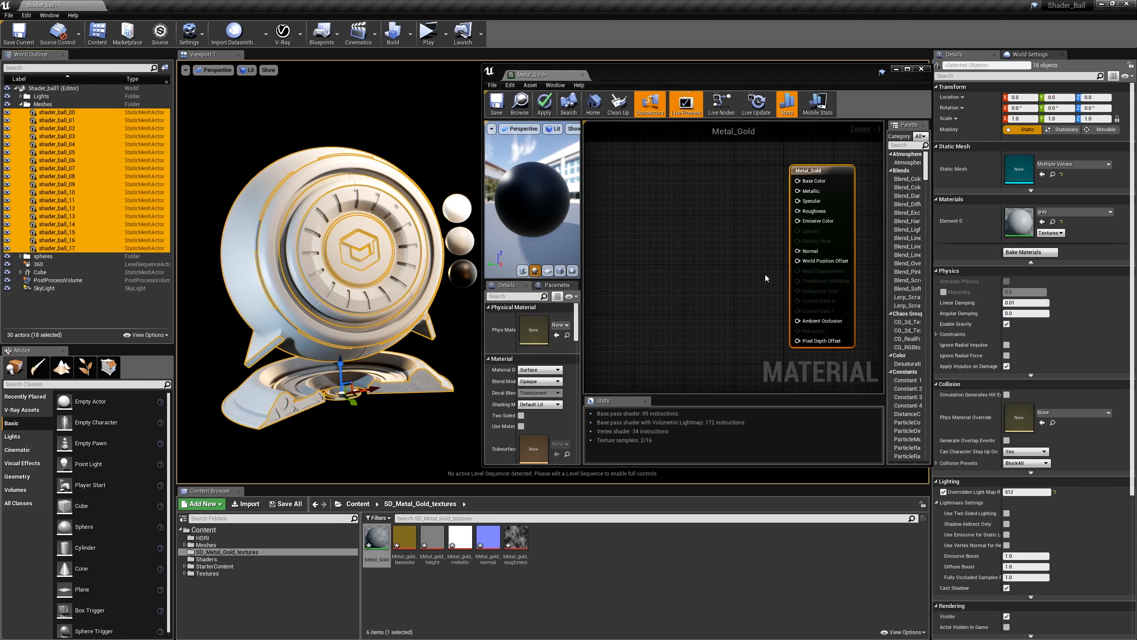
click(378, 549)
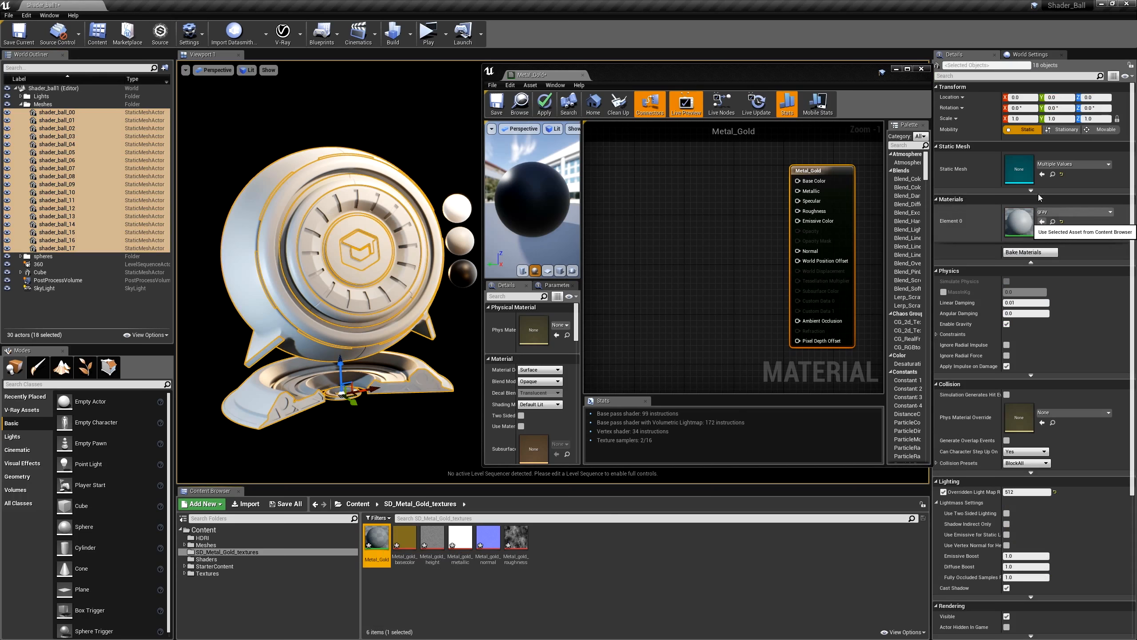
click(1042, 222)
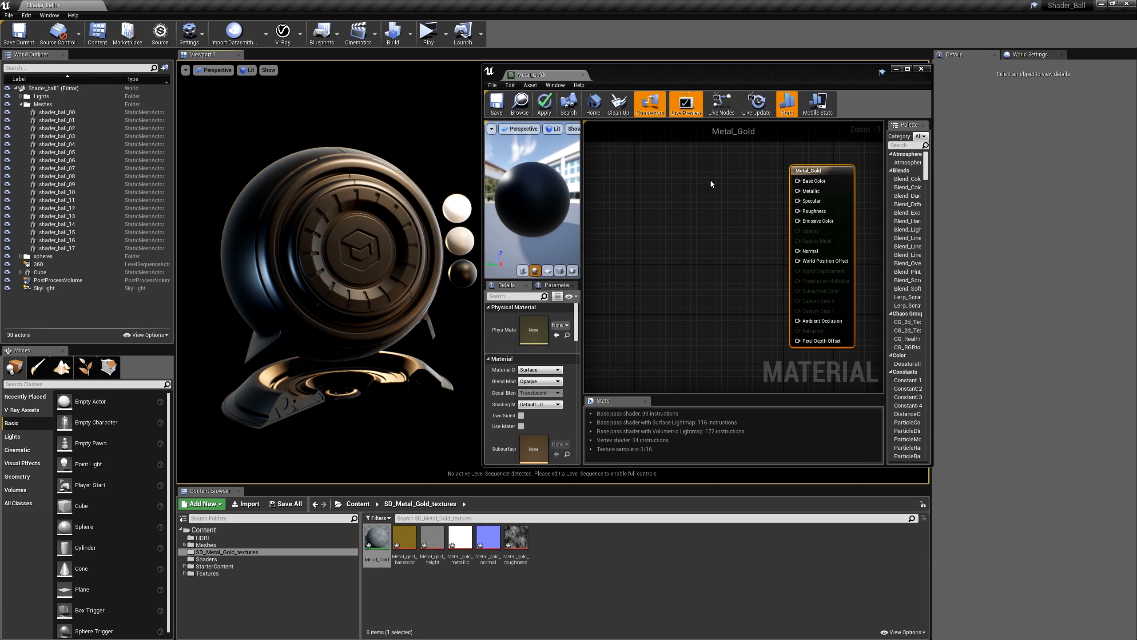
- Add the Metal_gold basecolor texture to the material graph, connect it to Base Color, and apply the material
drag(812, 171, 788, 177)
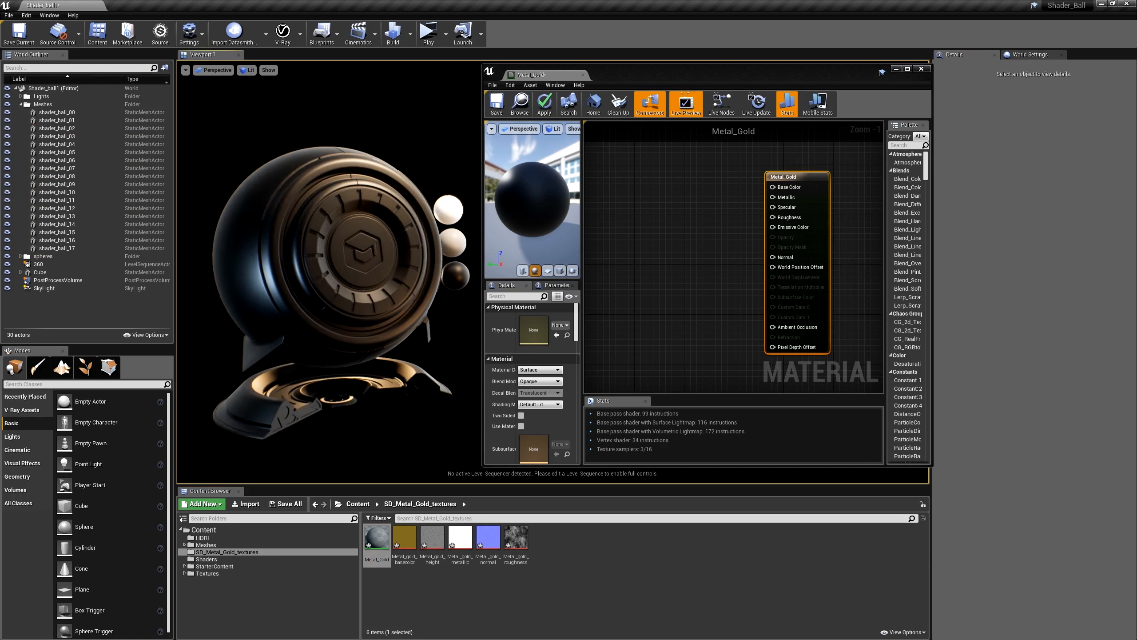
click(606, 540)
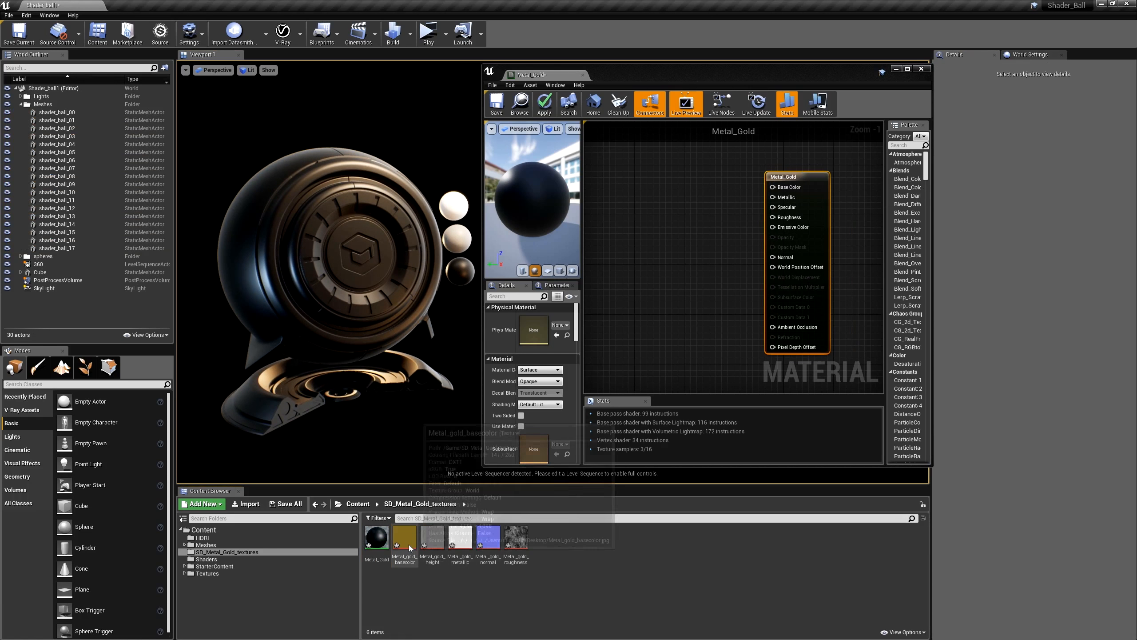
drag(404, 545, 654, 170)
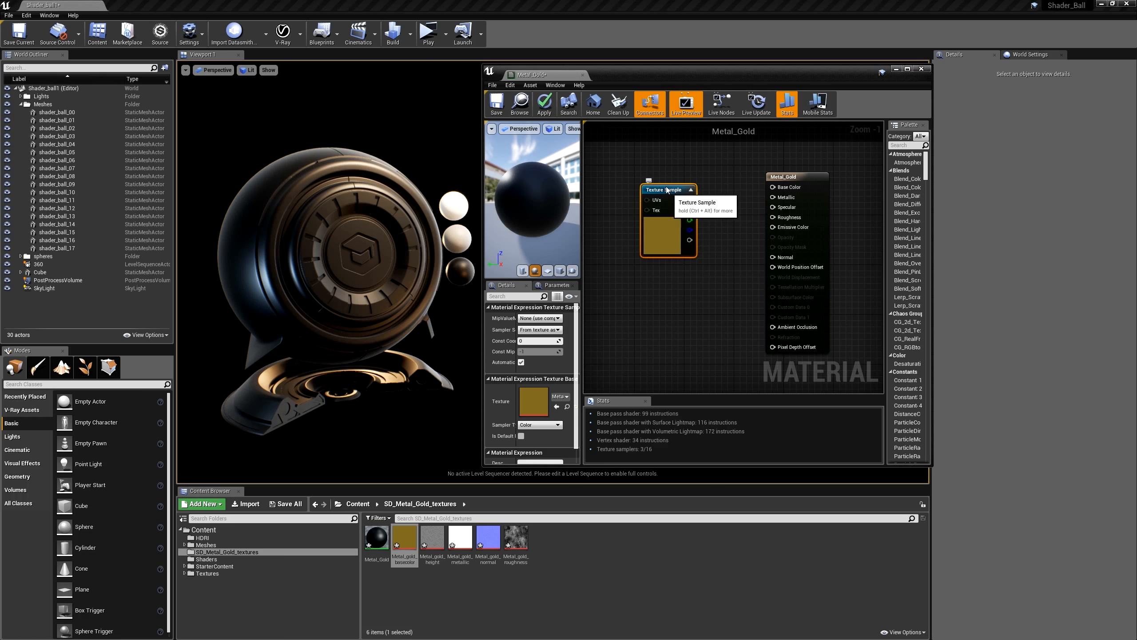
drag(682, 181, 773, 187)
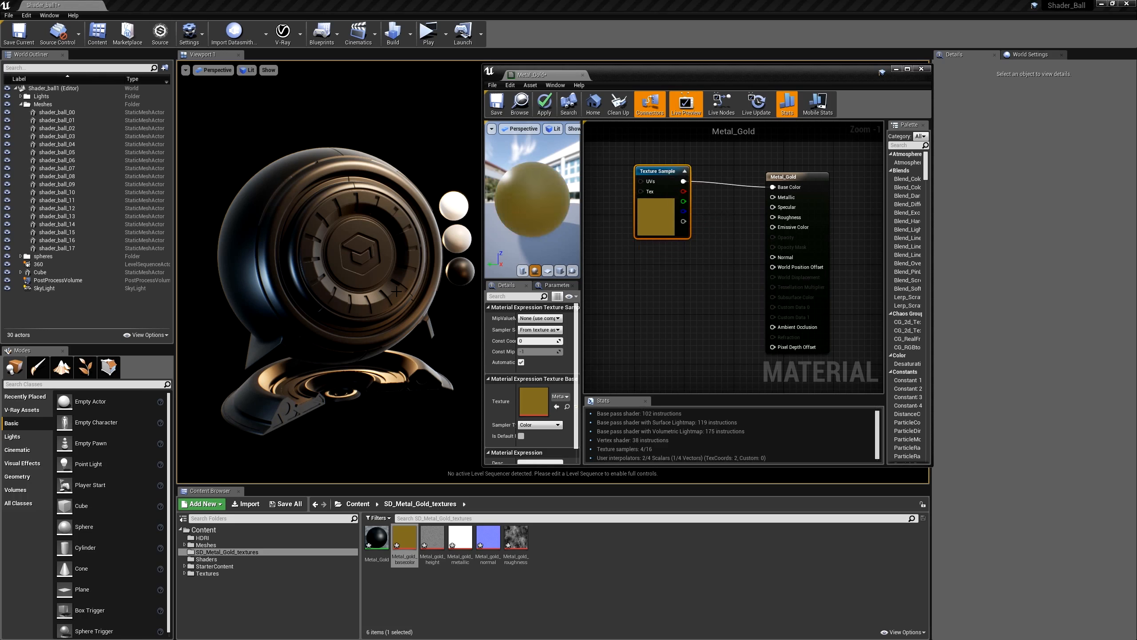
click(539, 110)
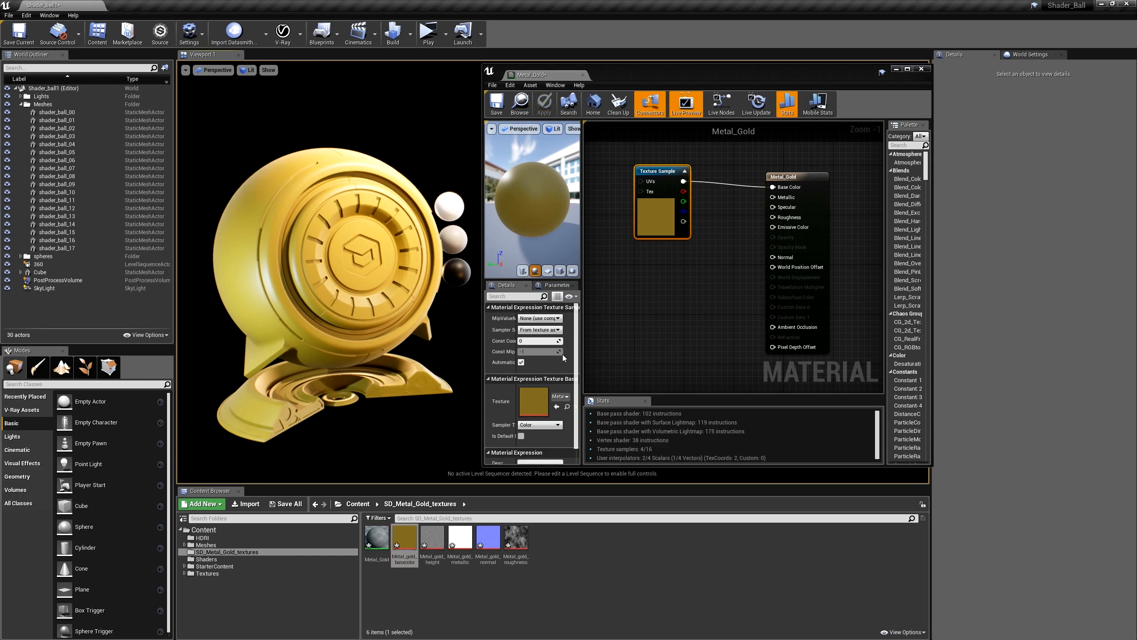
- Add the Metal_gold normal texture, connect it to the material's Normal input, and space out the graph nodes
click(459, 592)
drag(488, 537, 773, 257)
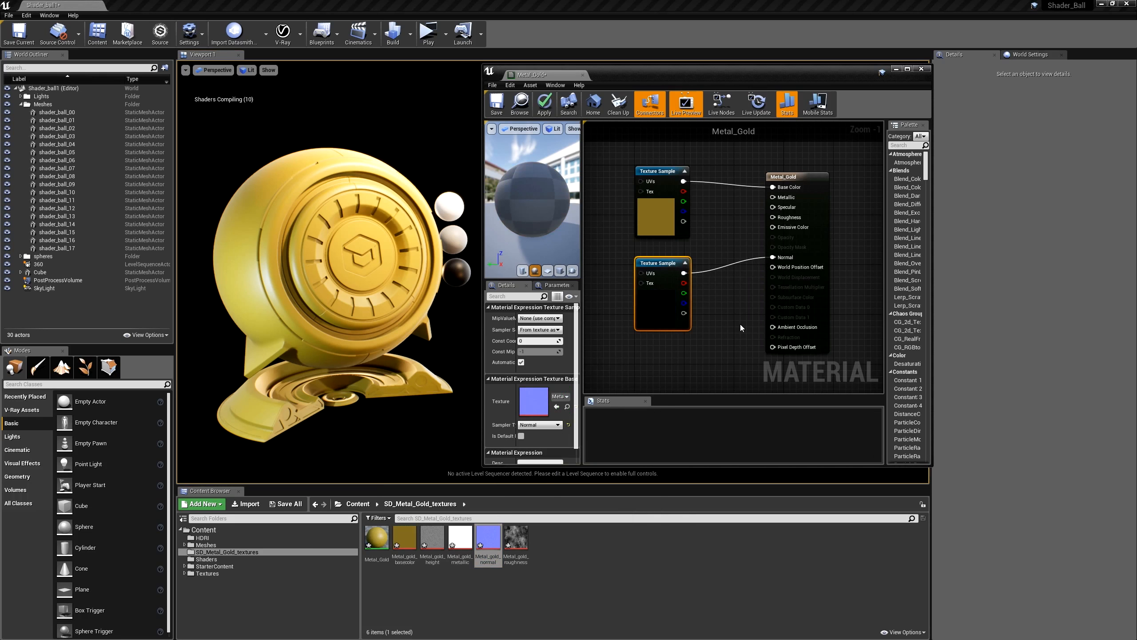
drag(829, 179, 878, 179)
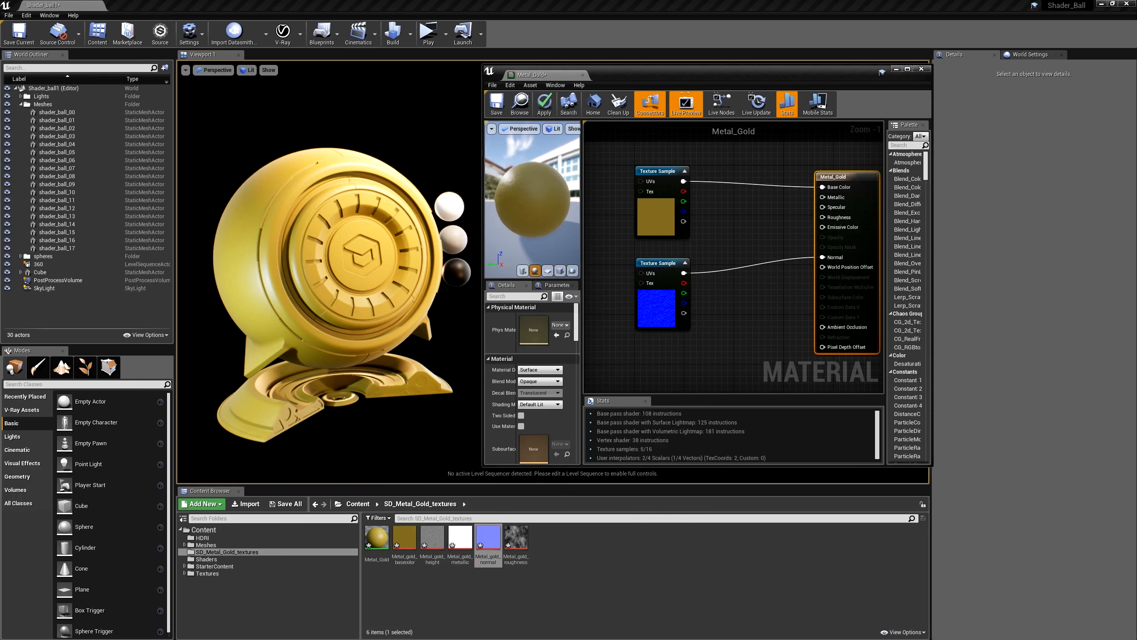
drag(659, 229, 652, 191)
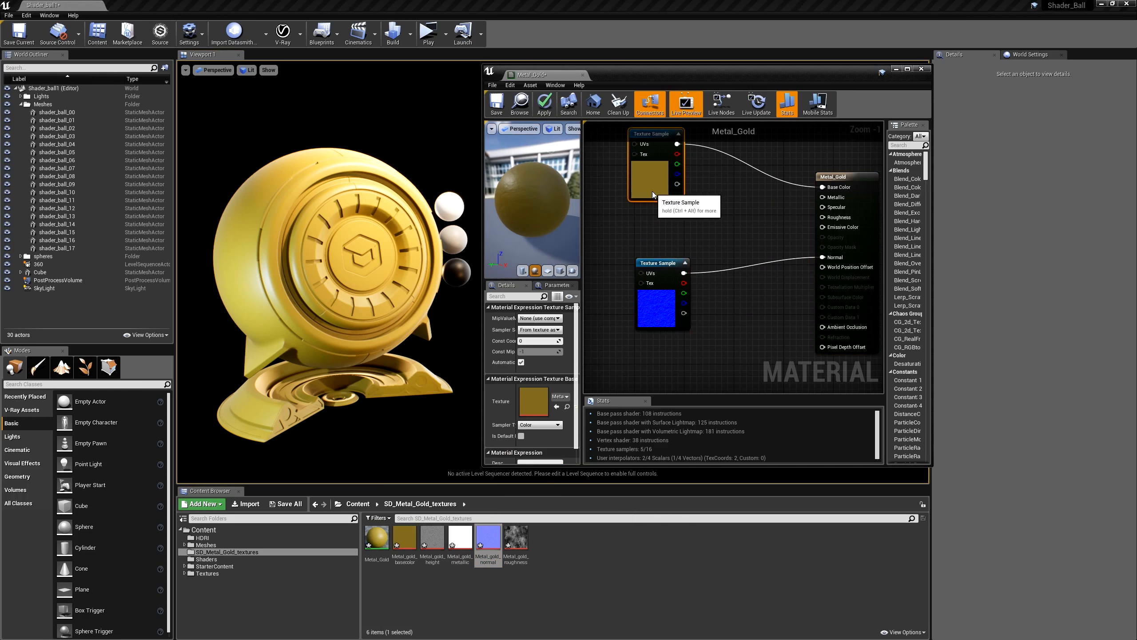
drag(660, 318, 653, 270)
scroll(754, 223, down, 2)
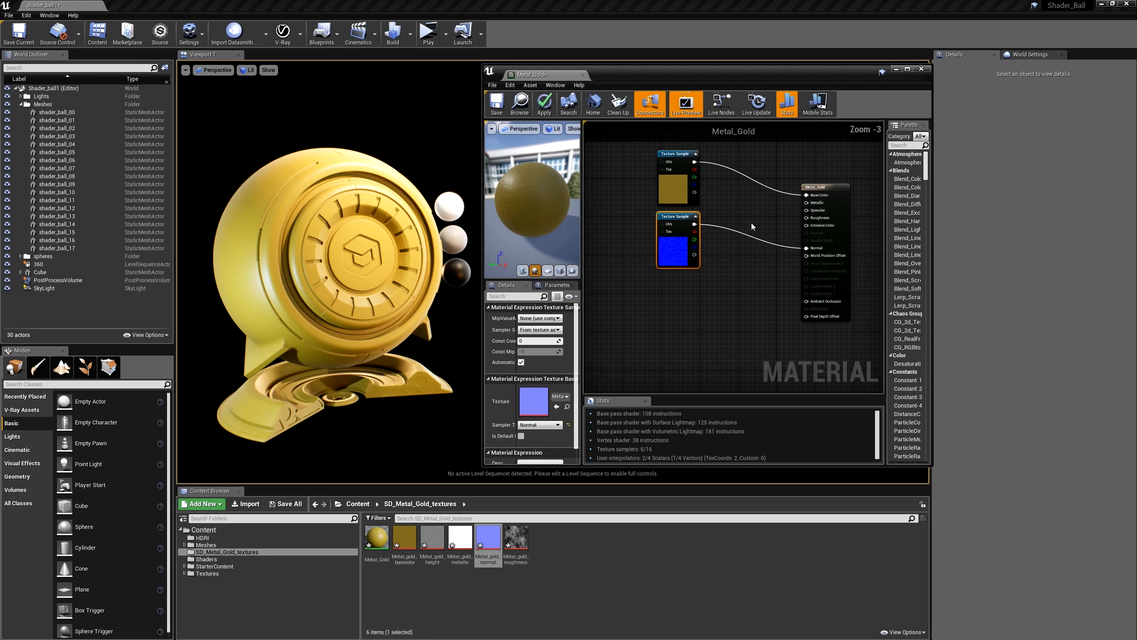
click(836, 182)
drag(674, 251, 679, 256)
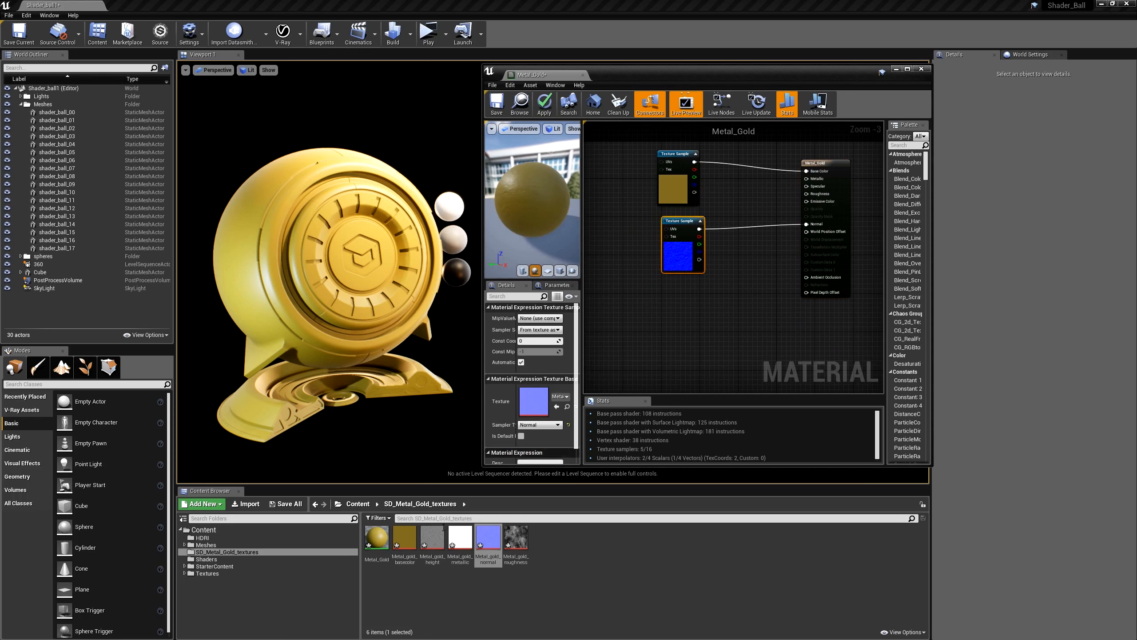
- Add the Metal_gold metallic texture, connect it to the Metallic input, and inspect the preview sphere
click(461, 549)
drag(523, 492, 664, 303)
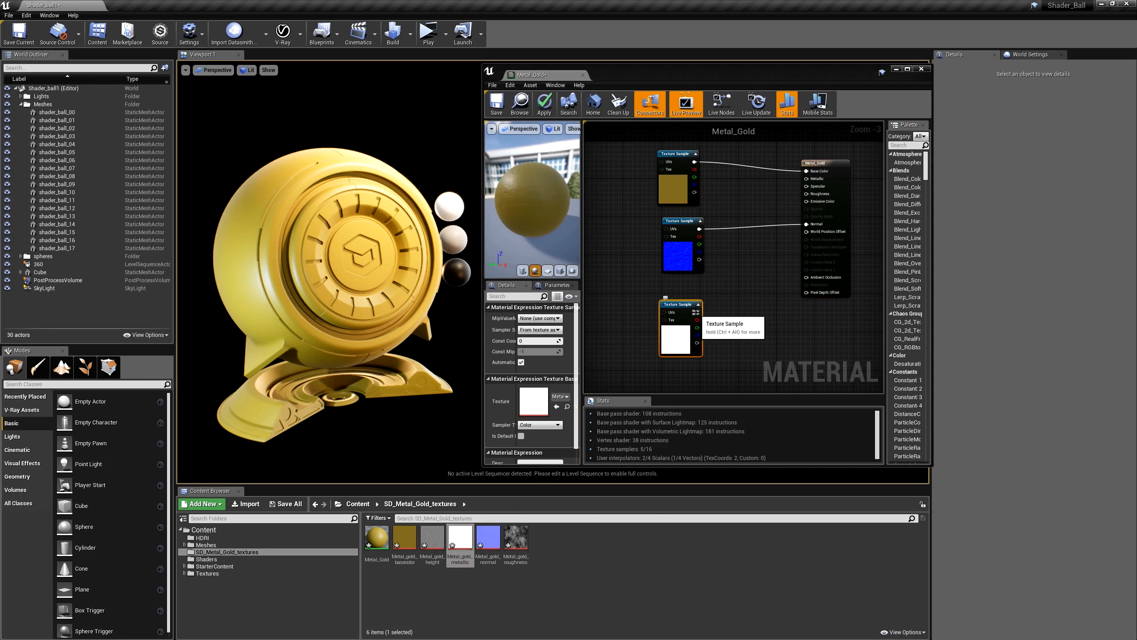
drag(697, 313, 806, 179)
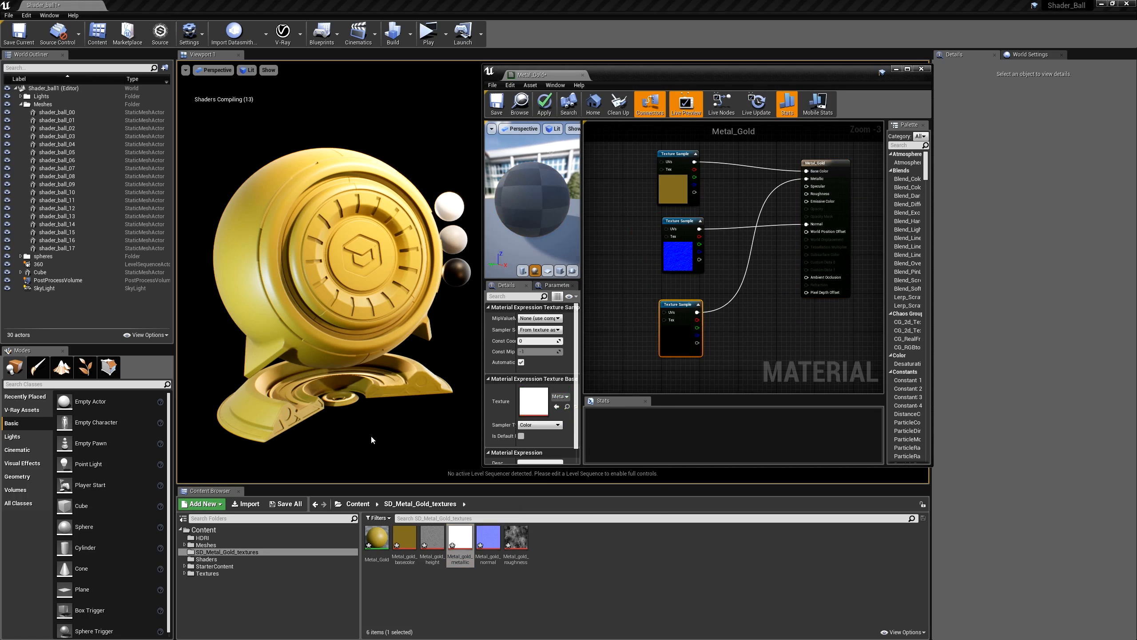
drag(545, 226, 532, 176)
drag(552, 229, 551, 211)
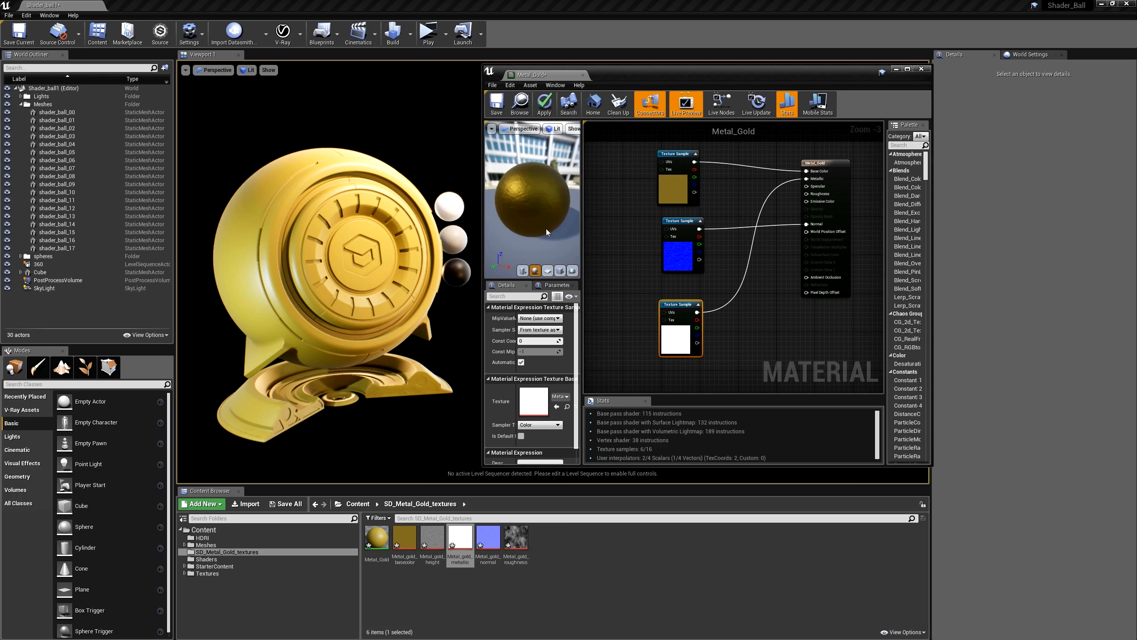
- Add the Metal_gold roughness texture, connect it to the Roughness input, and inspect the preview sphere's reflections
click(502, 605)
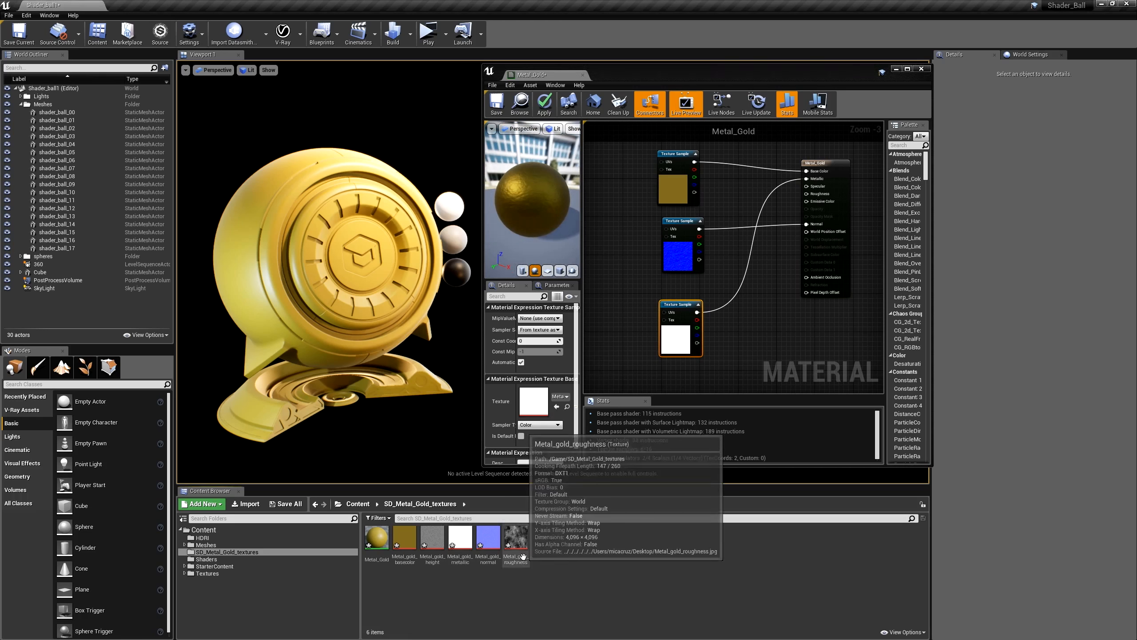
drag(520, 558, 806, 194)
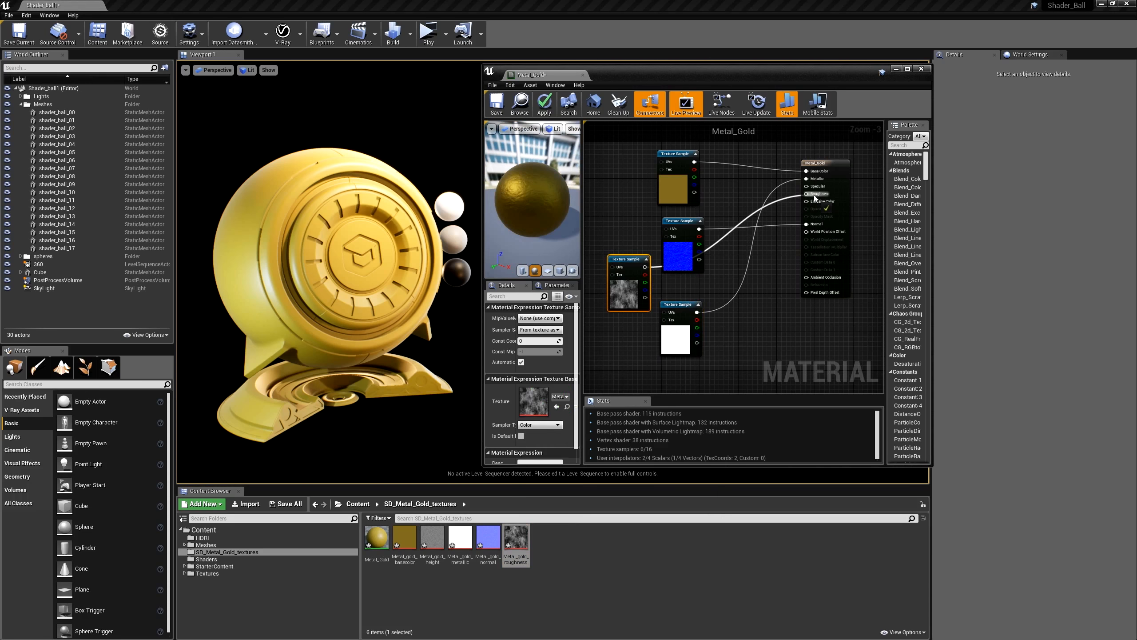
drag(532, 212, 580, 215)
- Arrange the texture samples in a column beside the Metal_Gold node, ordered basecolor, metallic, roughness and normal
scroll(688, 319, down, 1)
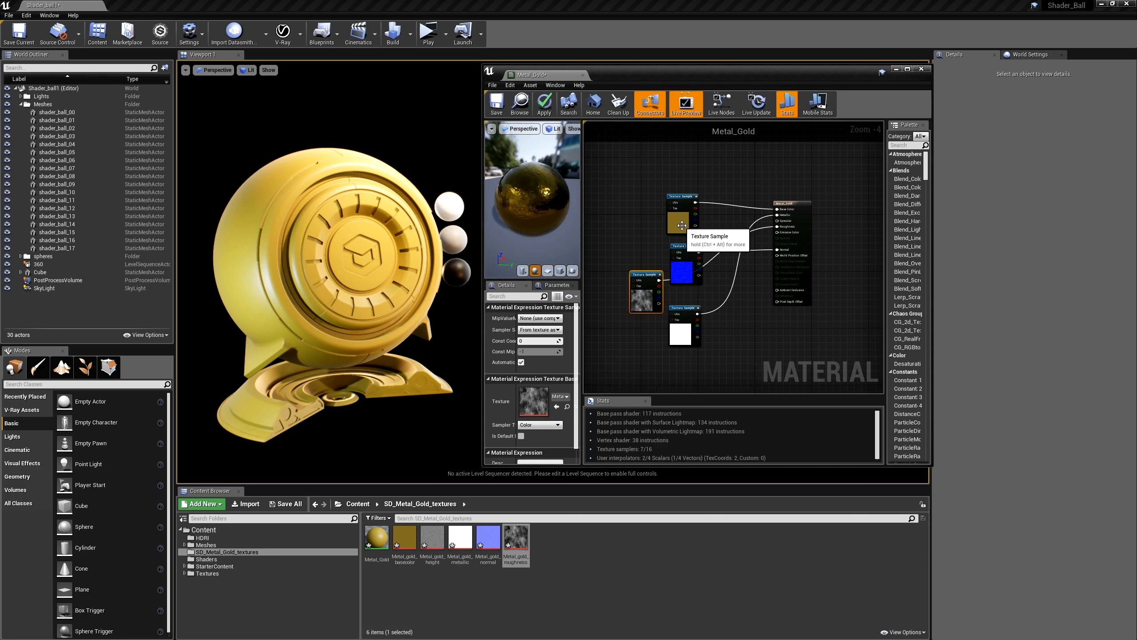
drag(685, 221, 685, 182)
drag(688, 248, 677, 210)
drag(683, 295, 684, 284)
drag(685, 334, 686, 249)
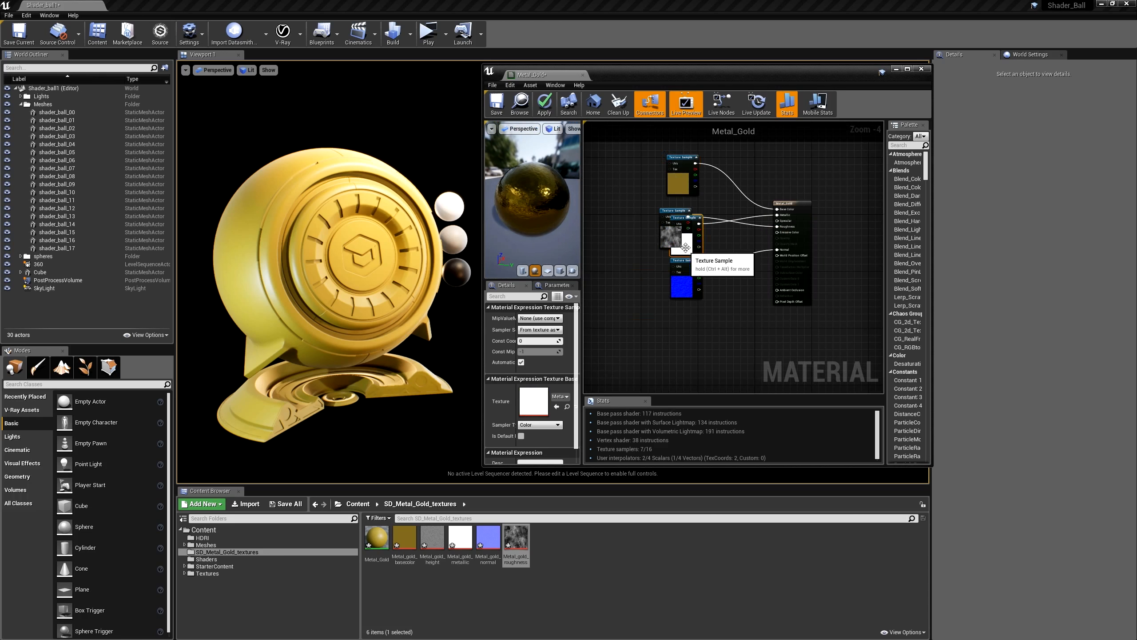
drag(683, 198, 685, 149)
drag(672, 235, 679, 193)
mouse_move(656, 253)
mouse_down()
mouse_move(675, 242)
mouse_move(675, 305)
mouse_move(668, 259)
mouse_up()
drag(681, 188, 665, 209)
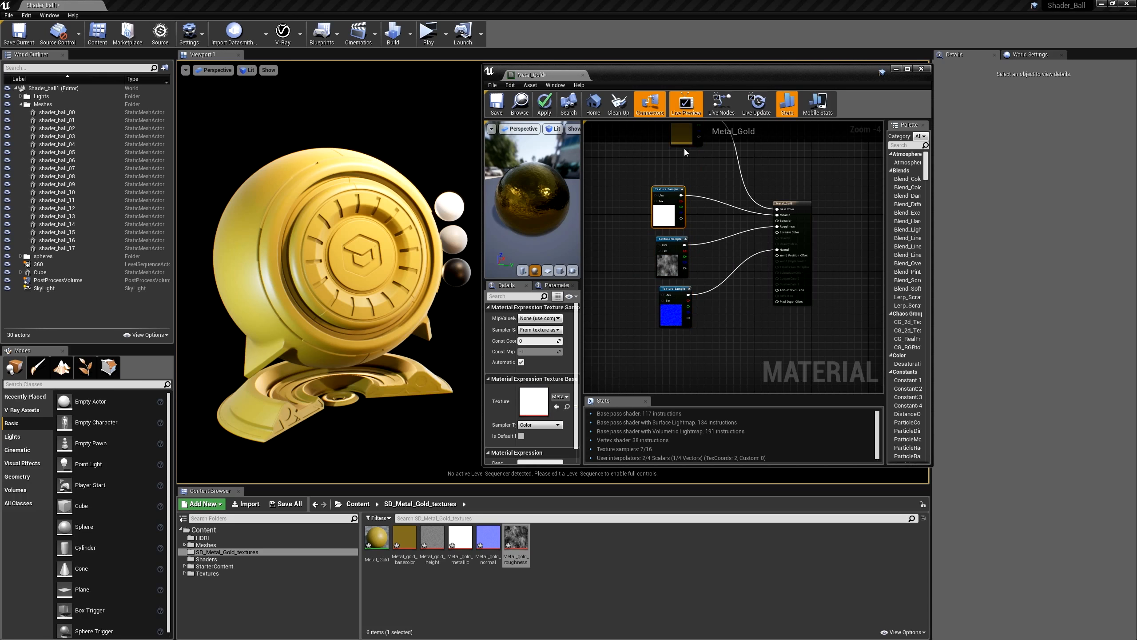
drag(683, 138, 666, 171)
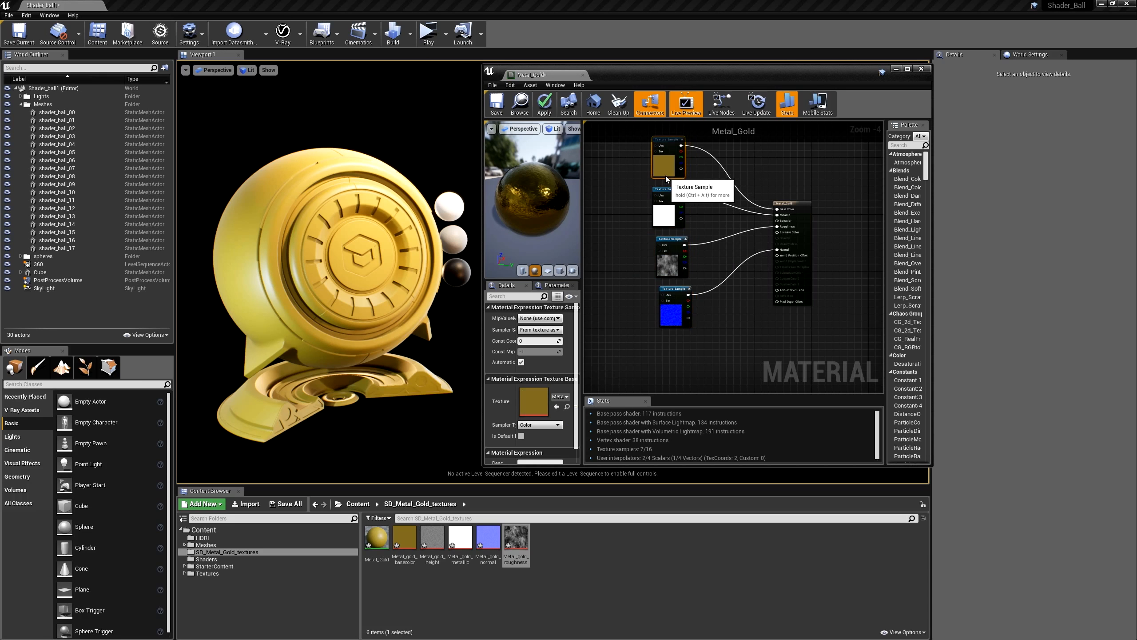
click(800, 204)
scroll(719, 260, down, 1)
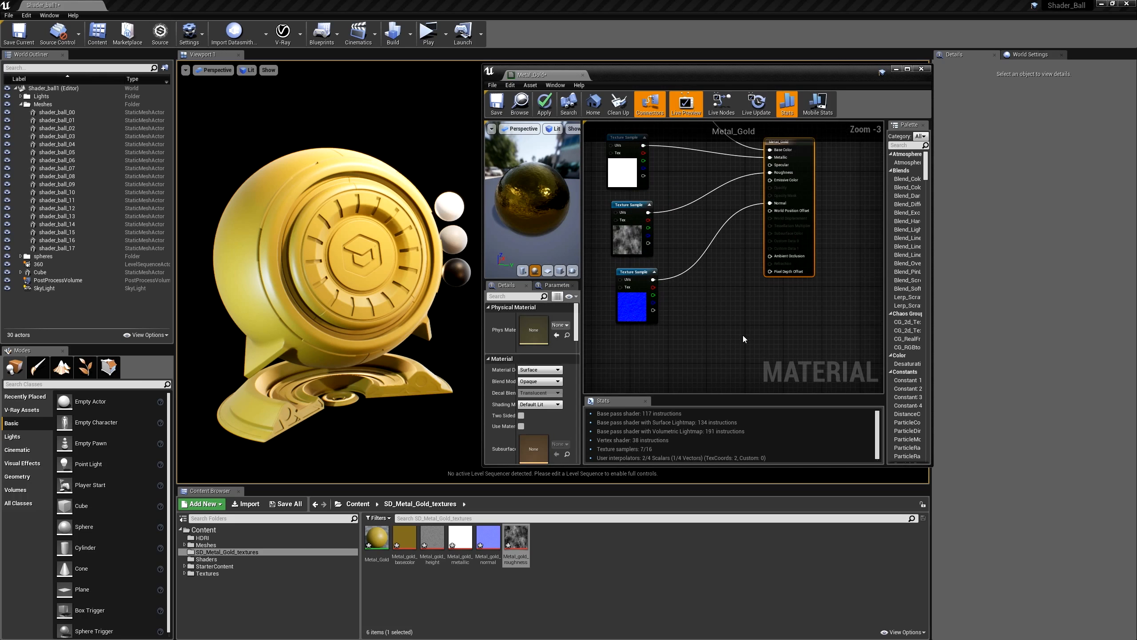
- Add the Metal_gold height texture to the material graph beside the roughness and normal samples
right_drag(743, 335, 796, 394)
click(678, 365)
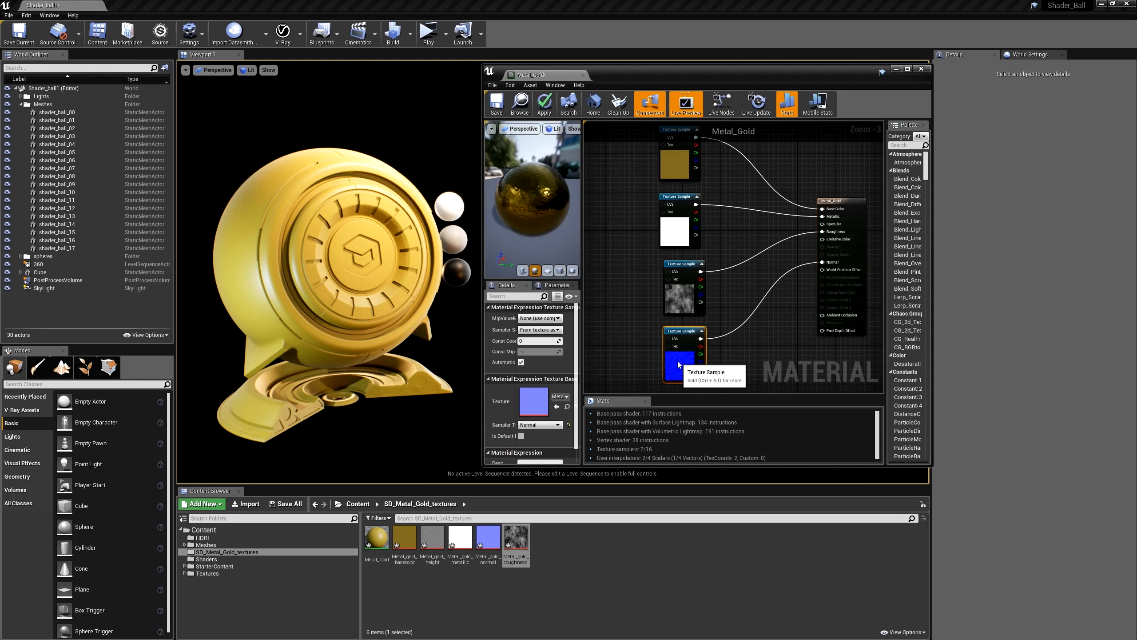
drag(433, 537, 621, 296)
drag(634, 337, 614, 321)
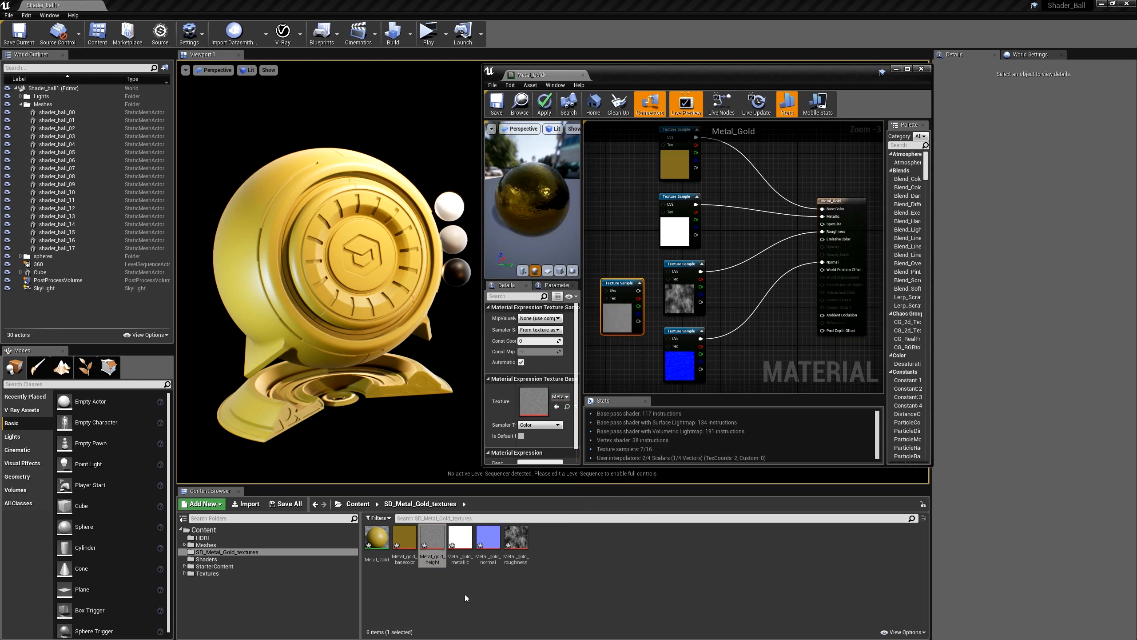
- Open the Metal_gold height texture, disable its sRGB option and save it
double_click(433, 538)
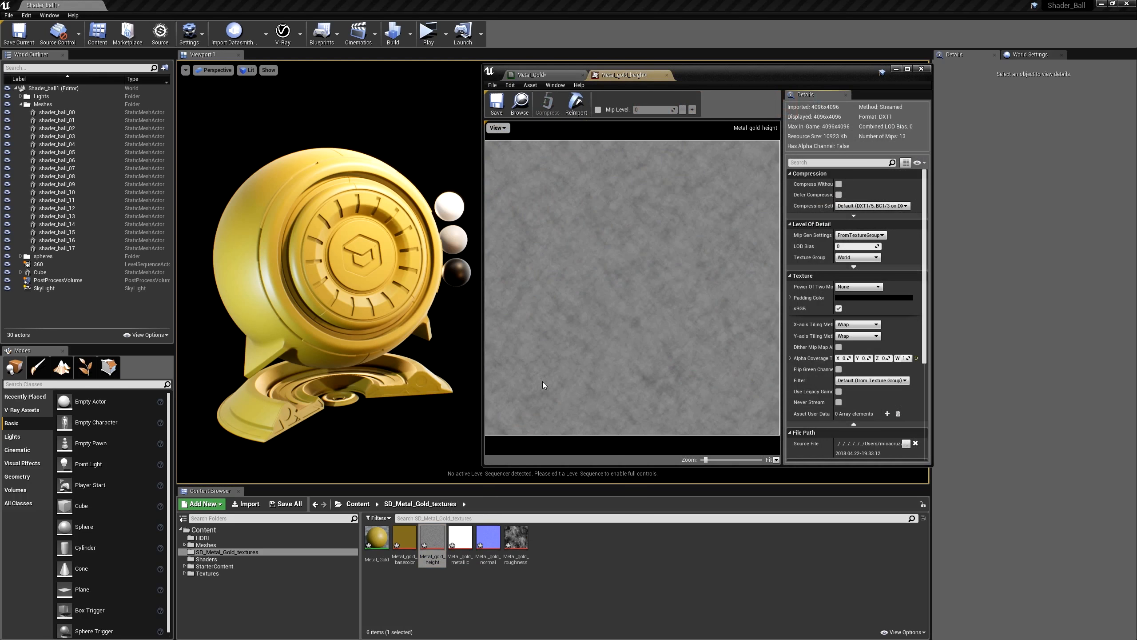
click(563, 76)
click(607, 76)
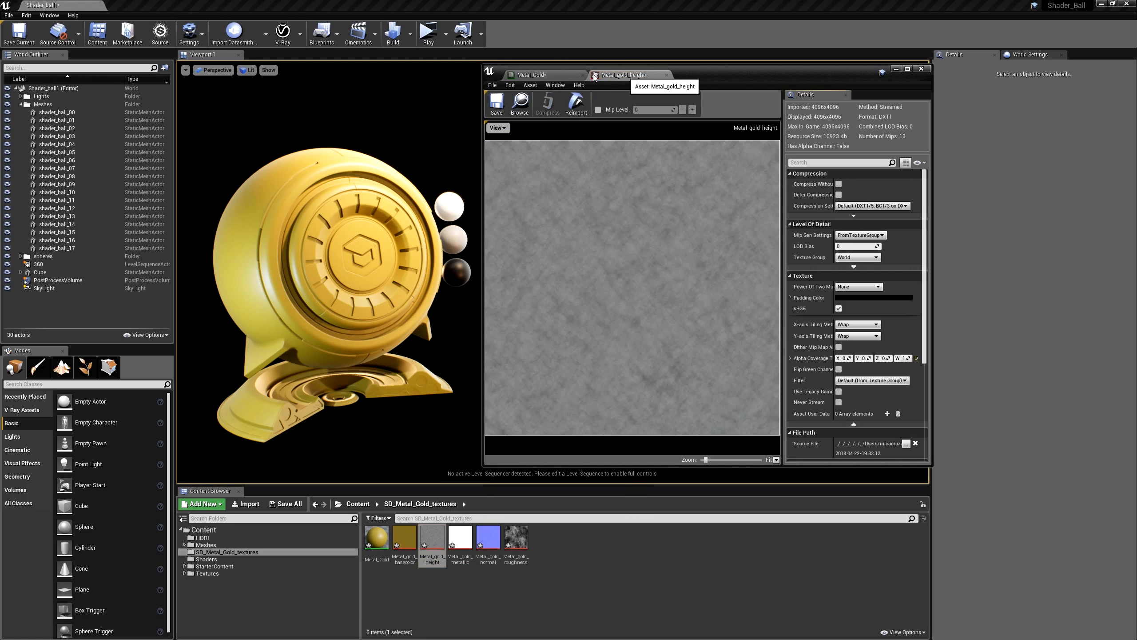
scroll(627, 249, up, 2)
scroll(629, 264, down, 8)
scroll(631, 276, up, 5)
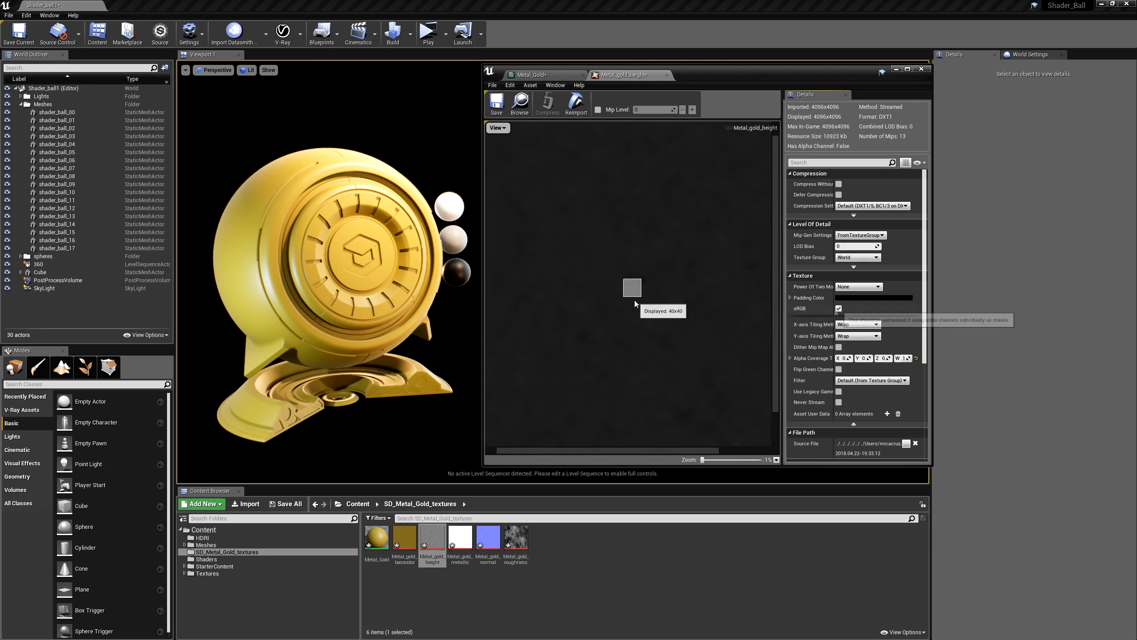
click(838, 309)
click(490, 110)
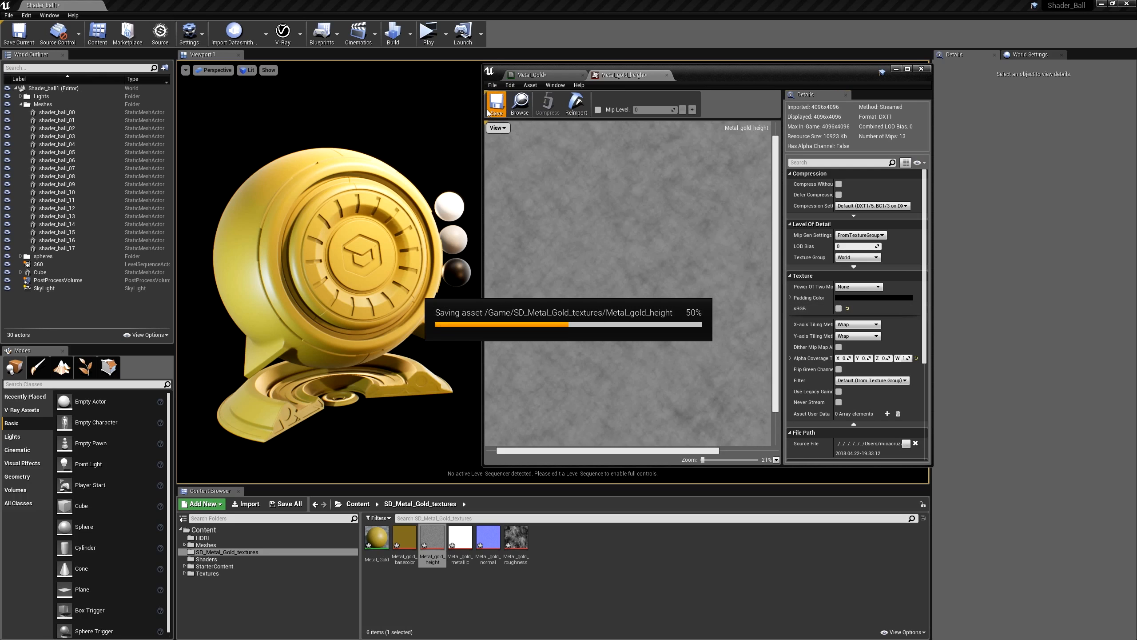
- Open the Metal_gold roughness texture, turn off sRGB and save the asset
click(514, 548)
double_click(518, 547)
click(839, 308)
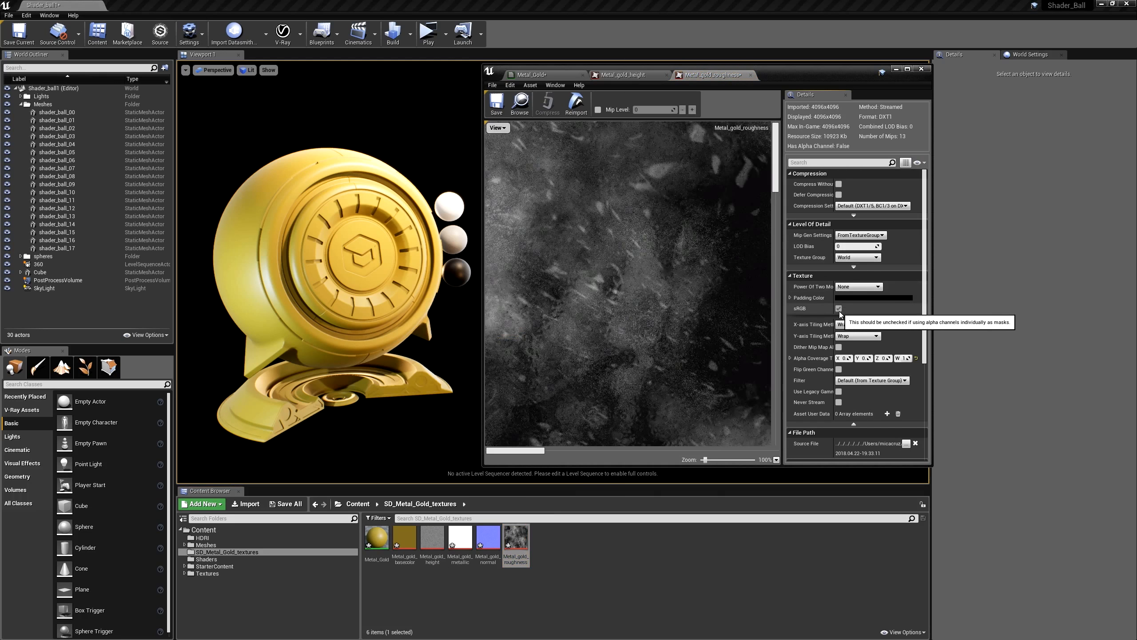
click(497, 105)
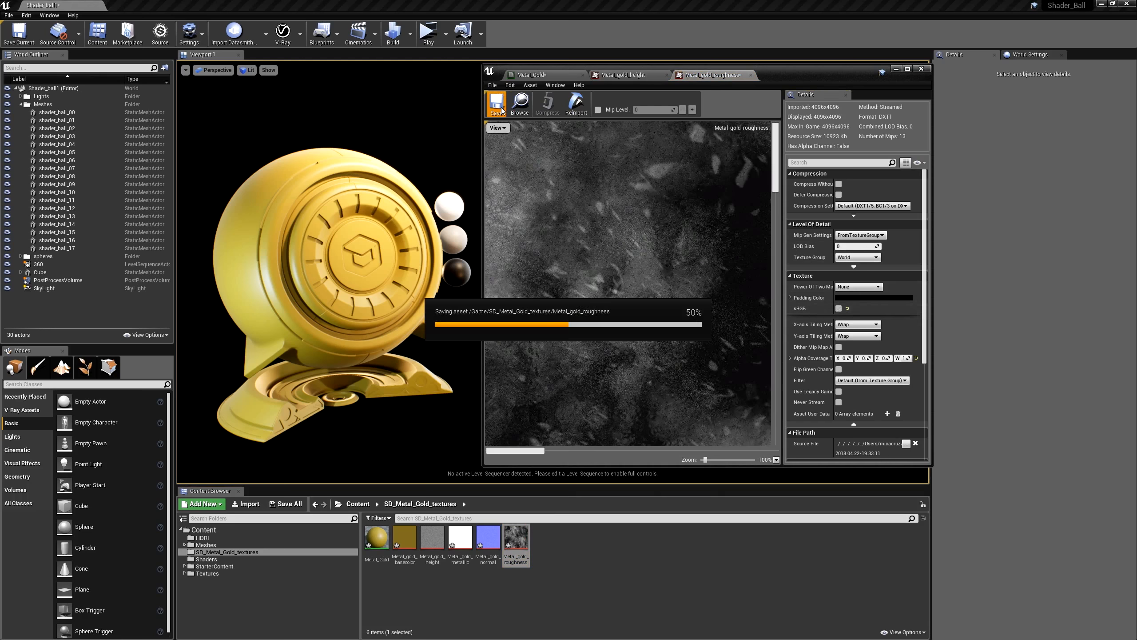
- In the Metal_Gold material, replace the old roughness sample with the updated texture, reconnect it to Roughness, and remove the old height sample
click(545, 76)
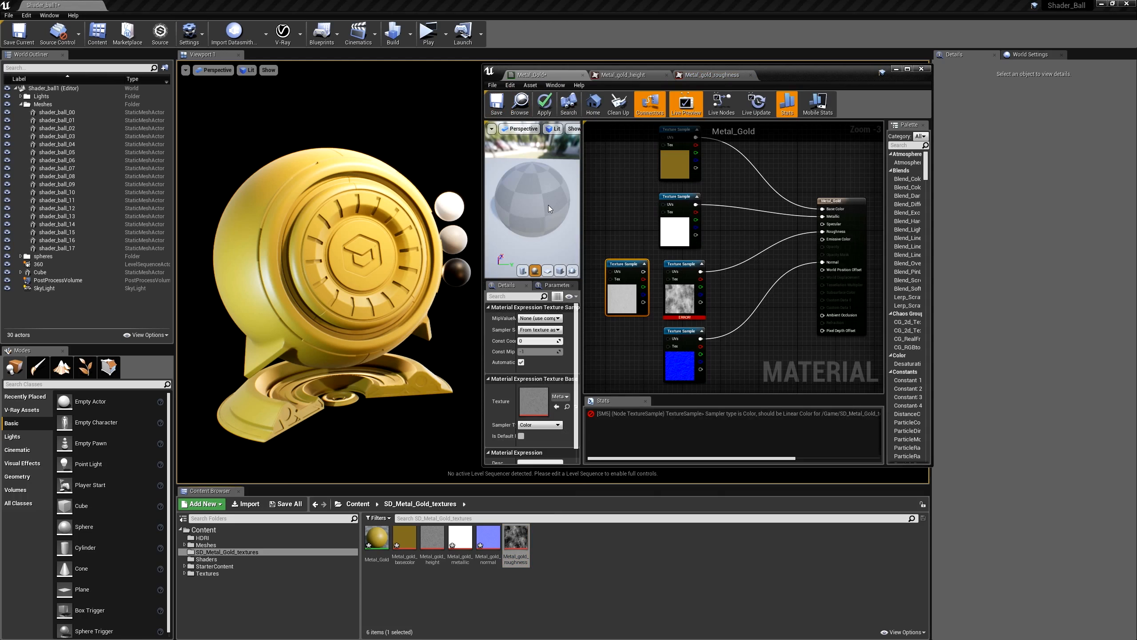
scroll(694, 306, up, 1)
click(692, 305)
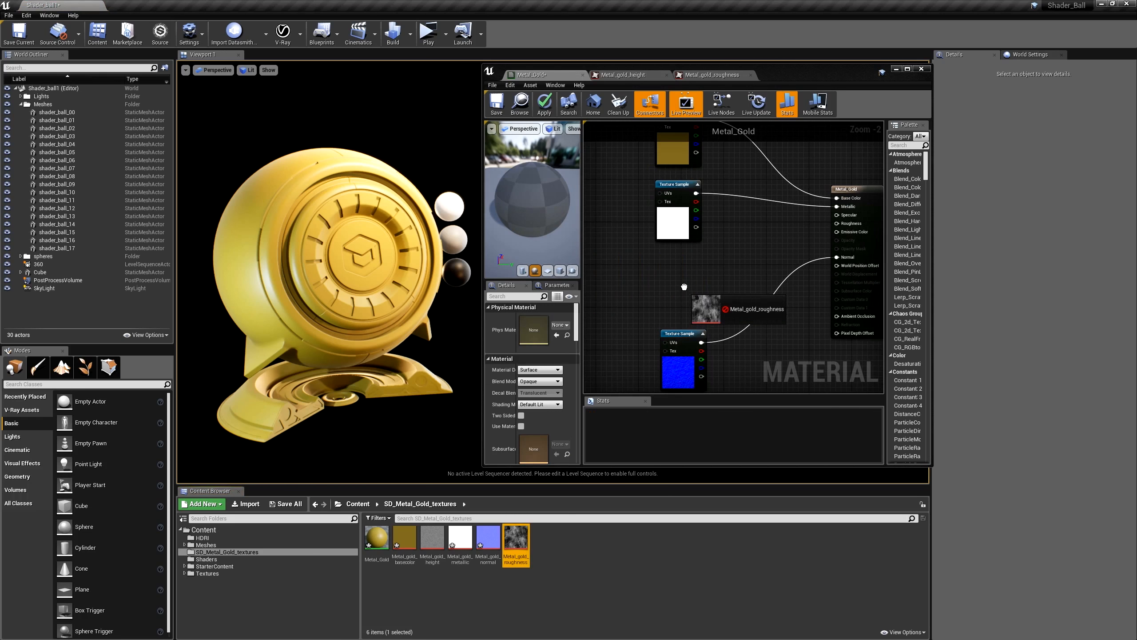
drag(709, 296, 845, 223)
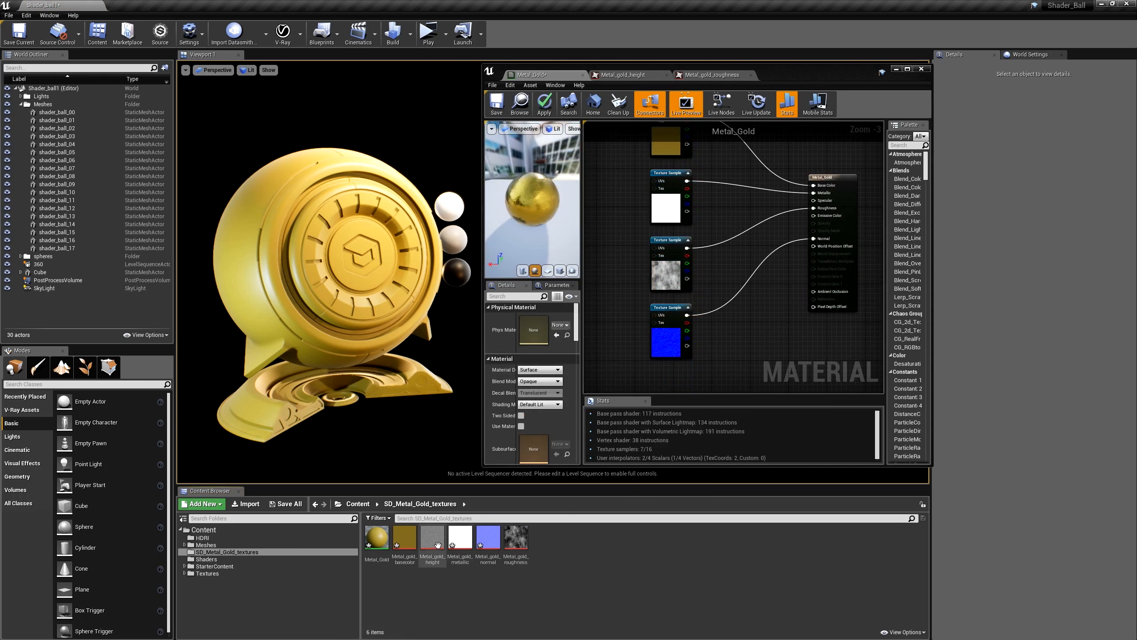
- Add the updated Metal_gold height texture, connect it to World Position Offset, and place it beneath the normal sample
drag(437, 545, 750, 316)
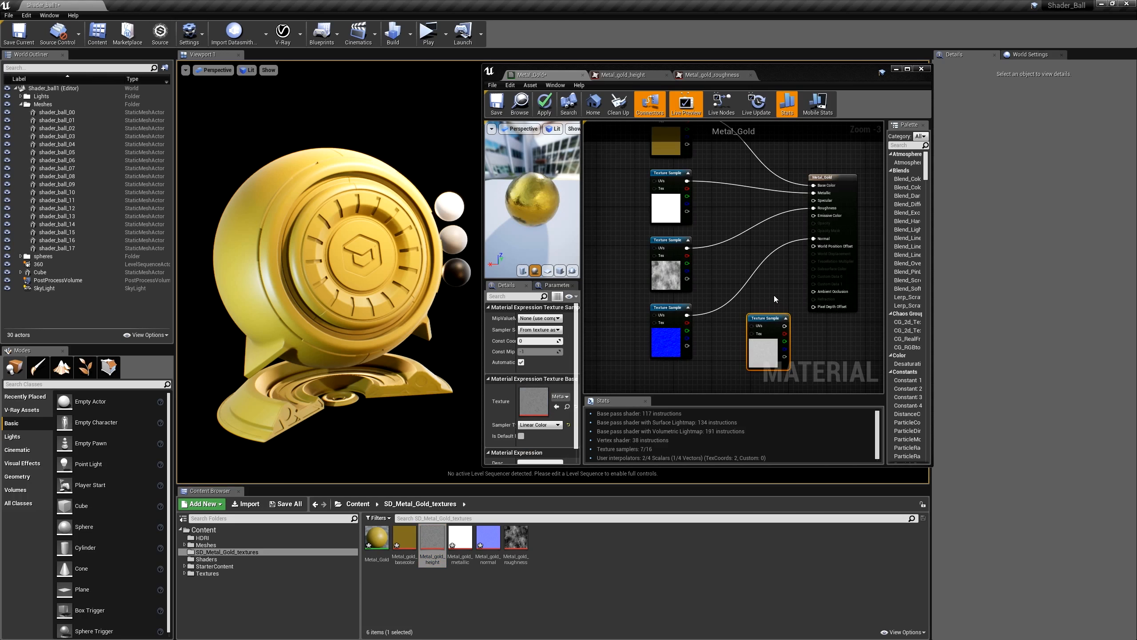
drag(767, 318, 792, 323)
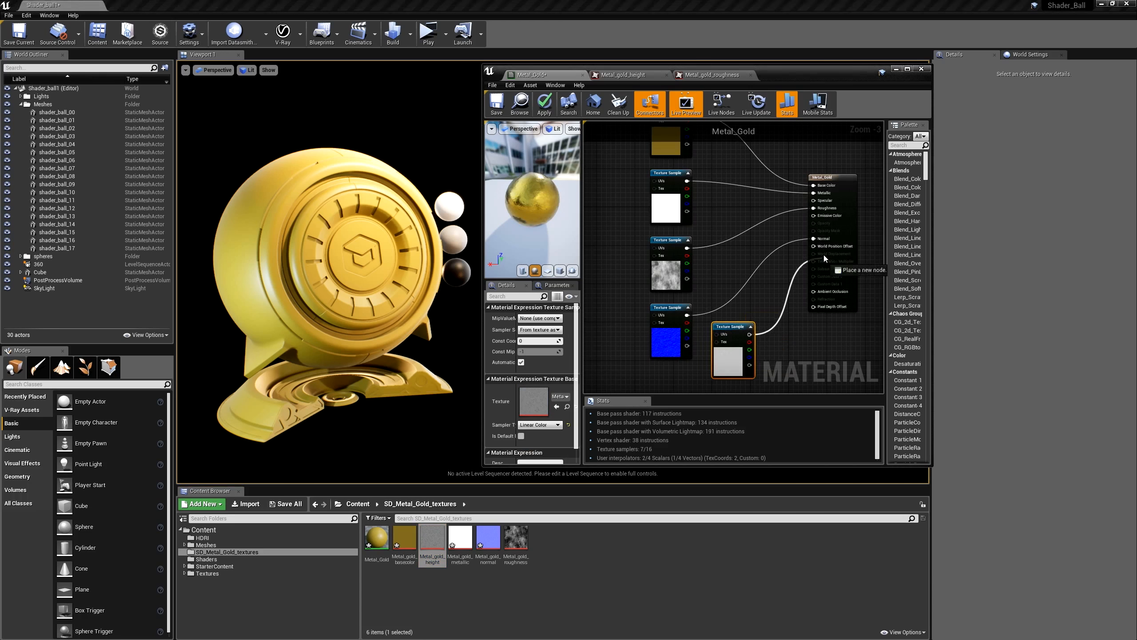
drag(827, 251, 826, 250)
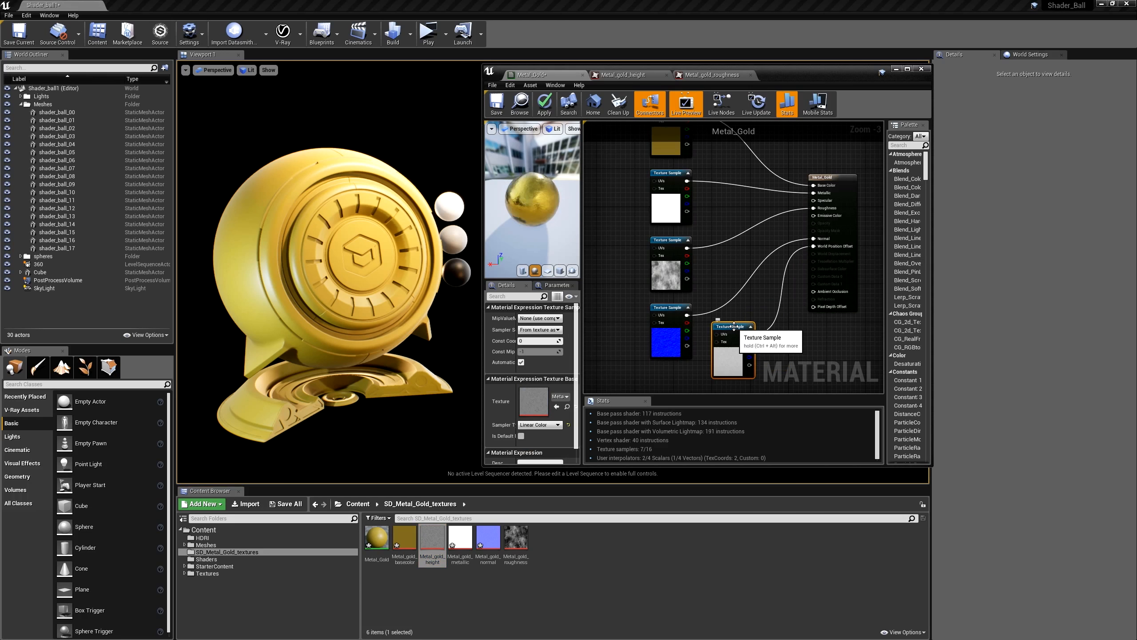
scroll(842, 252, down, 2)
click(842, 253)
- Apply the Metal_Gold material changes, check the shader ball from another angle, and close the material editor
click(549, 106)
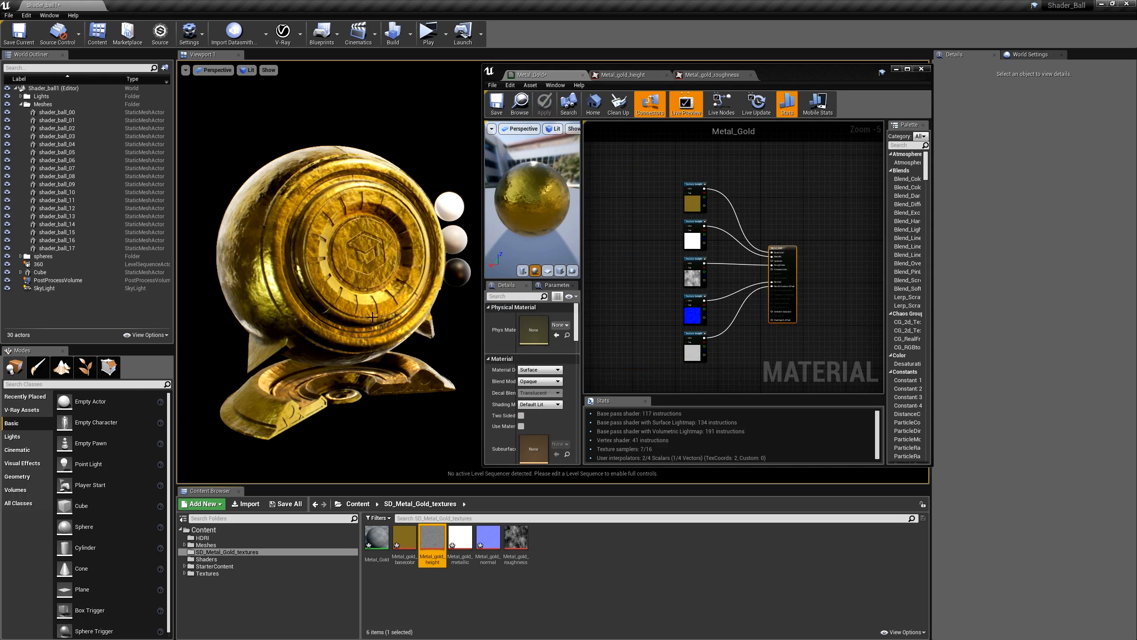
alt+drag(357, 330, 492, 171)
click(921, 68)
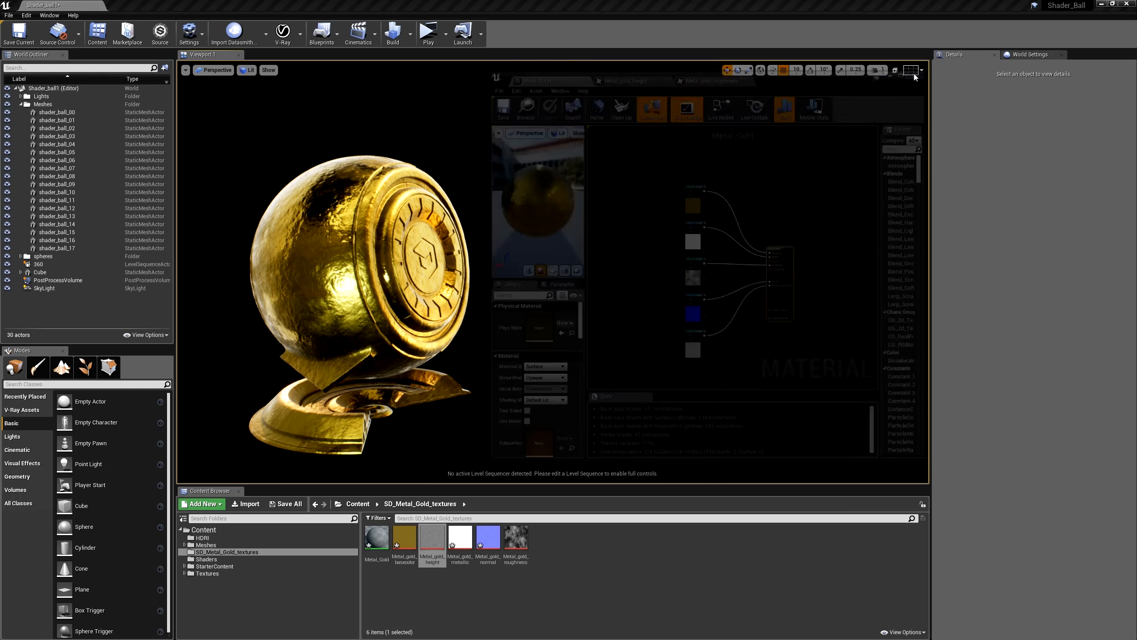
- Select and frame the shader ball, and examine its gold surface and reflections from several angles
alt+drag(403, 278, 667, 307)
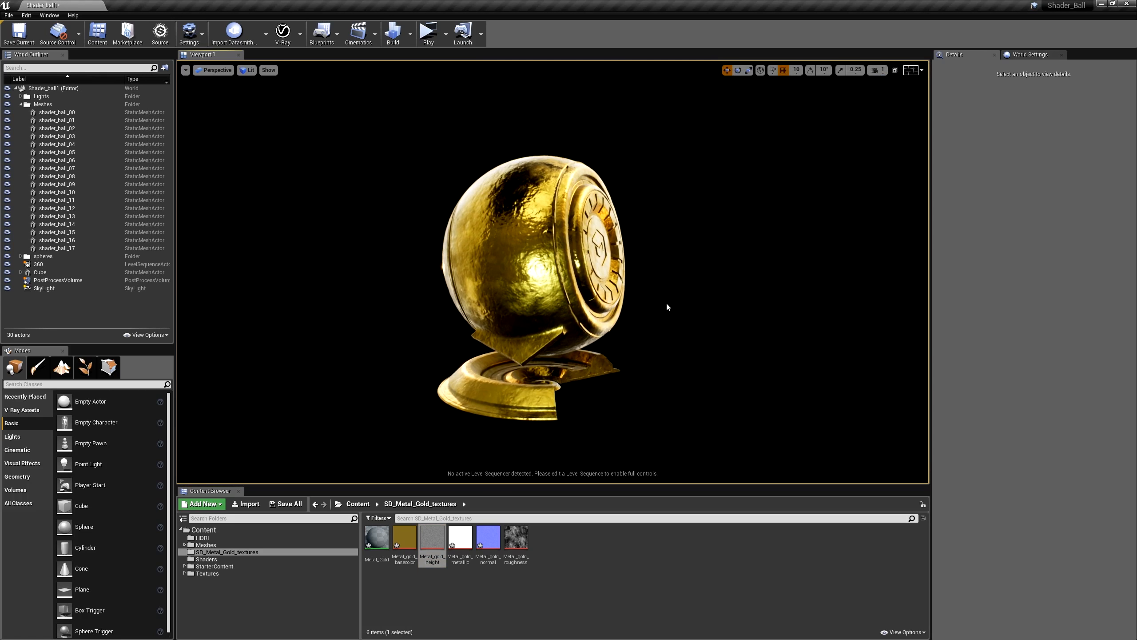
click(522, 293)
key(f)
alt+drag(522, 293, 763, 306)
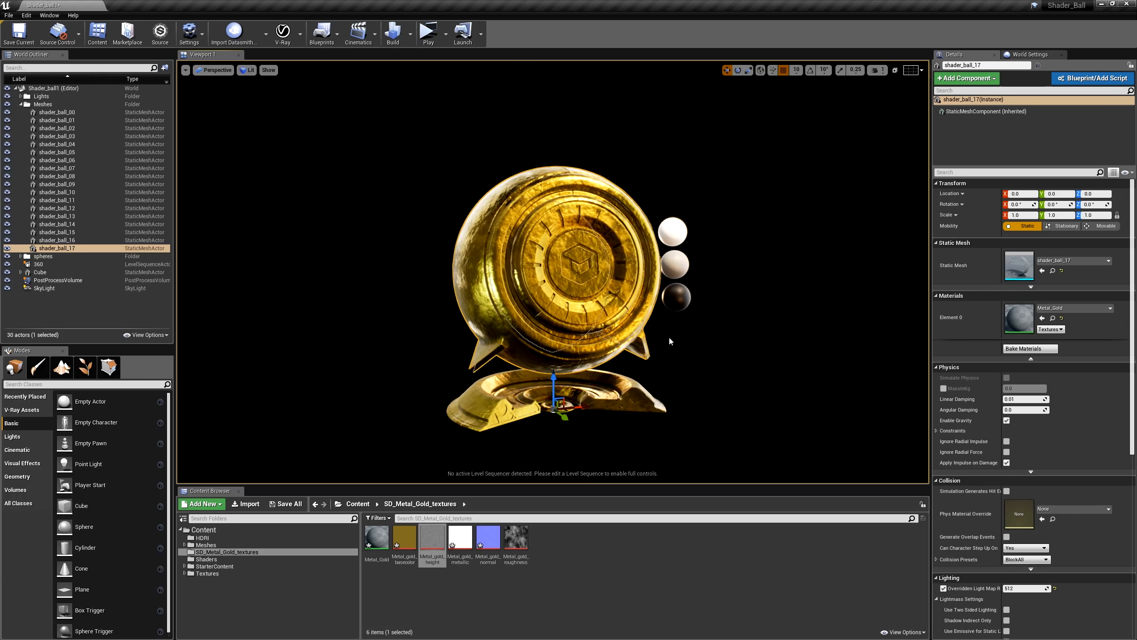